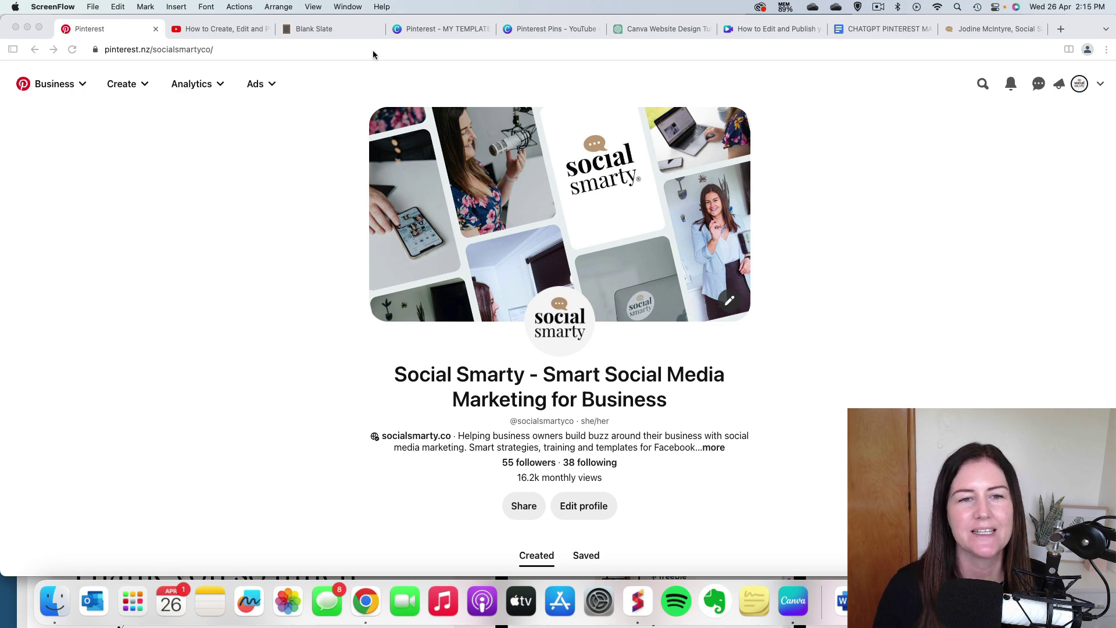
Step: Open page 1 of the 'Pinterest Pins - YouTube' design from the Canva templates folder
left_click(421, 29)
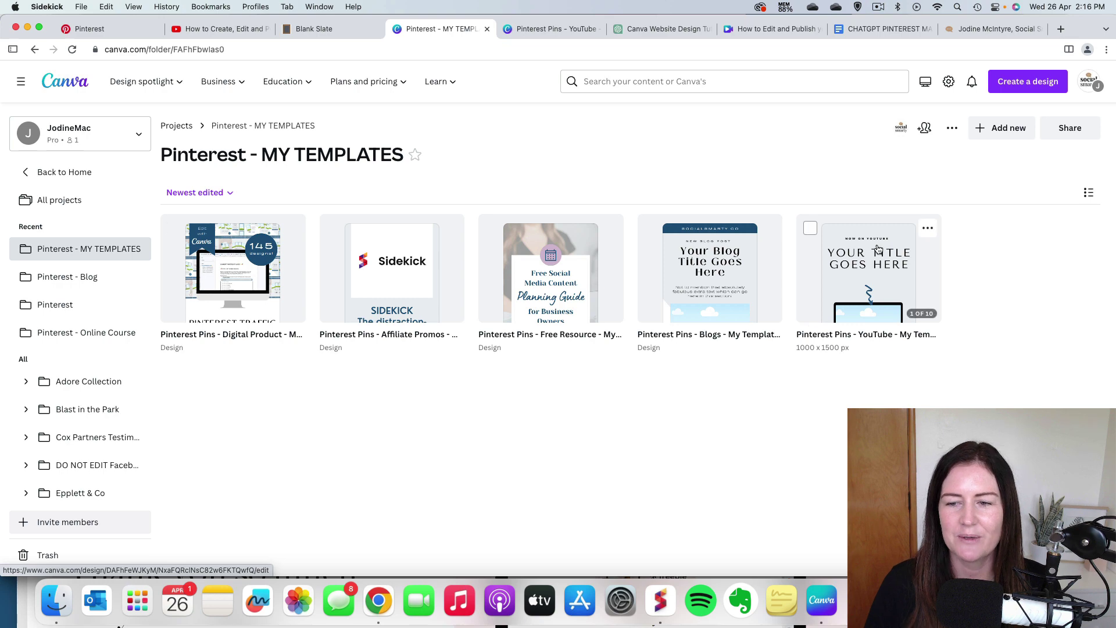
left_click(558, 30)
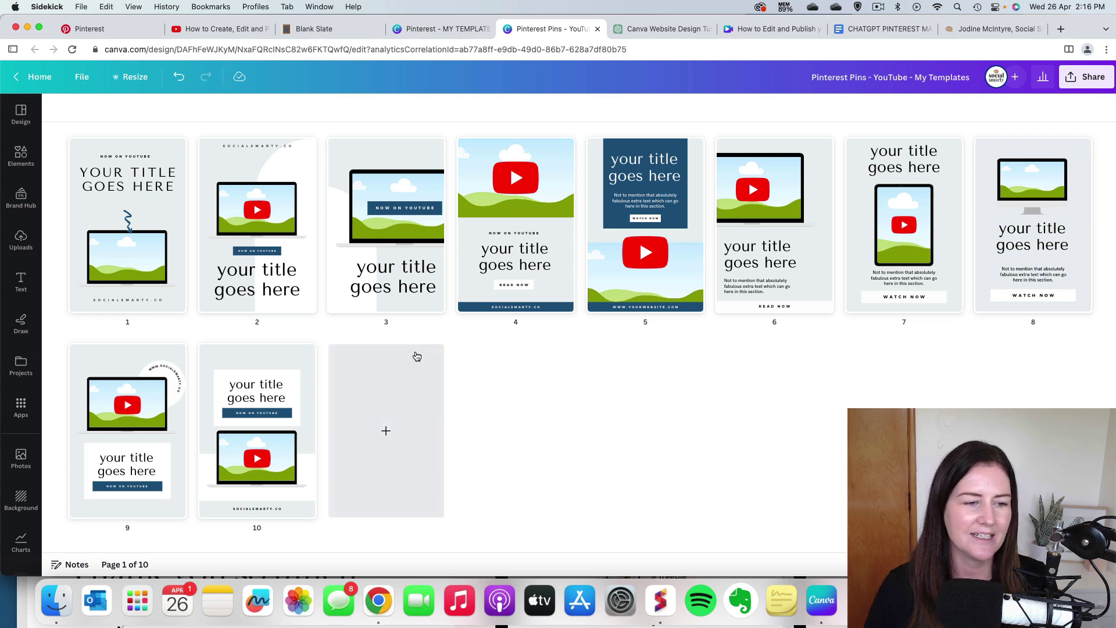
double_click(145, 273)
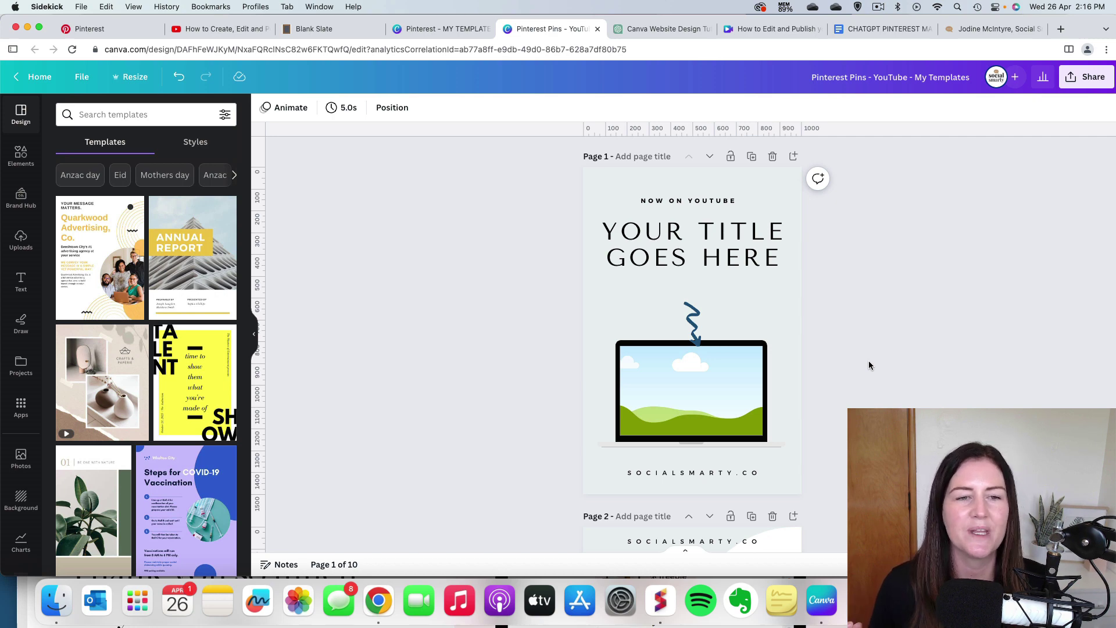
Step: Select the YouTube video title 'How to Create, Edit and Publish a Canva Website with Navigation Bar'
left_click(210, 29)
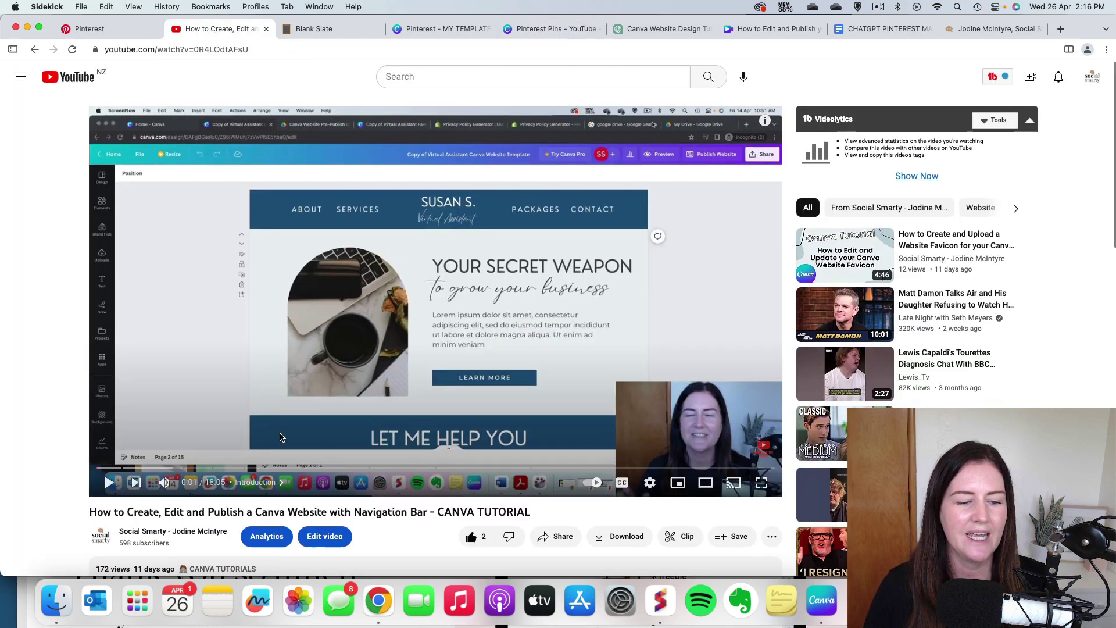
scroll(108, 393, "down", 5)
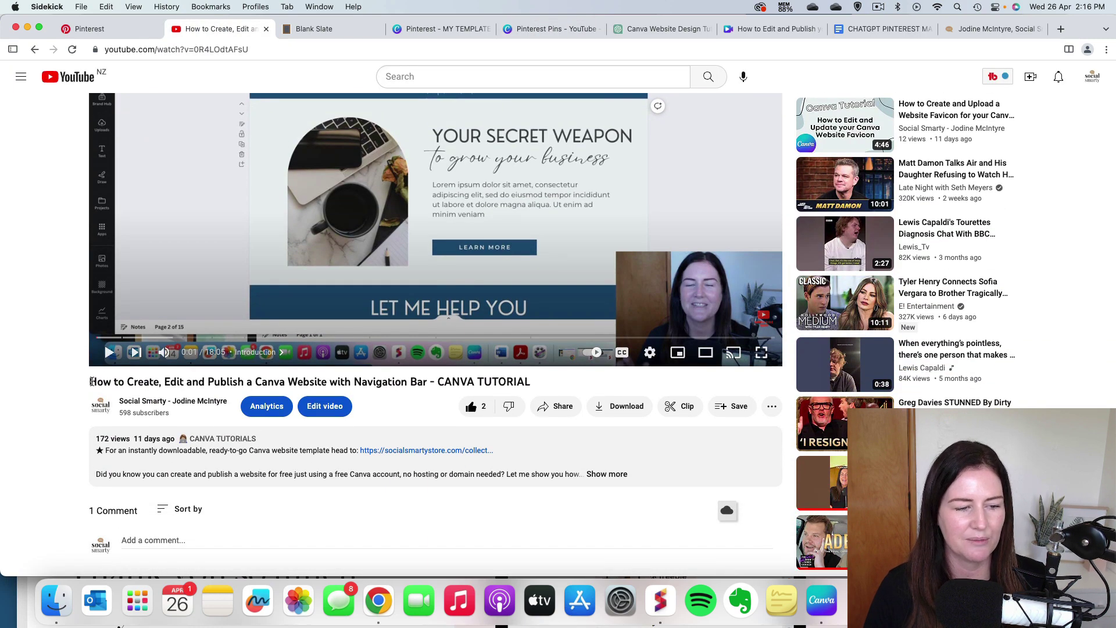
left_click_drag(89, 382, 424, 382)
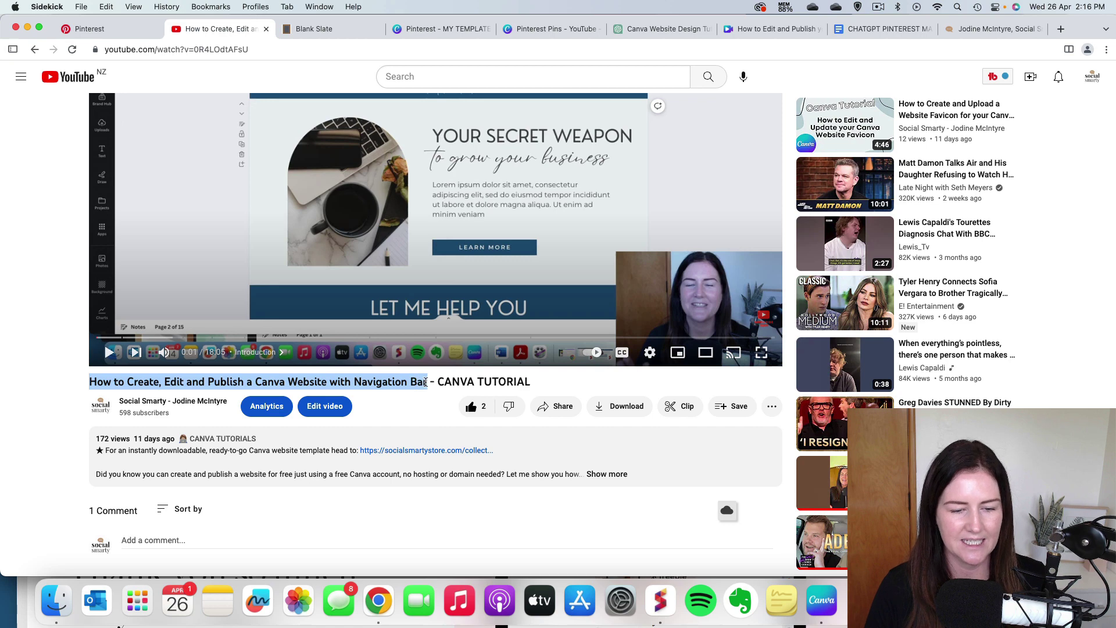
Step: Replace page 1's title in Canva with the copied video title
left_click(538, 34)
triple_click(710, 252)
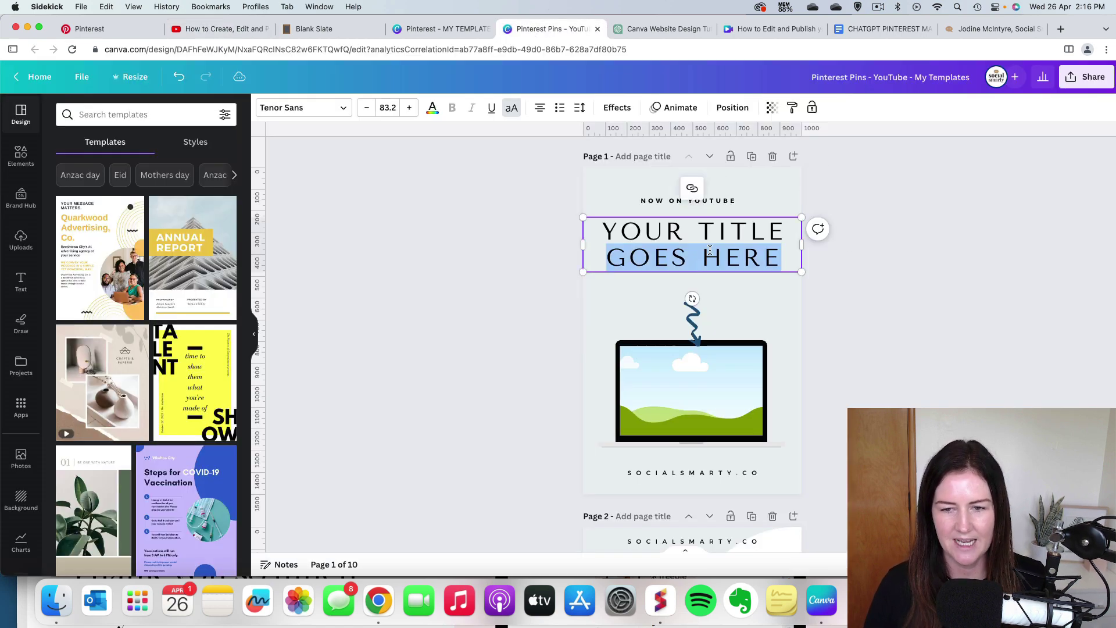
key("super+a")
type("HOW TO CREATE, EDIT AND PUBLISH A CANVA WEBSITE WITH NAVIGATION BAR")
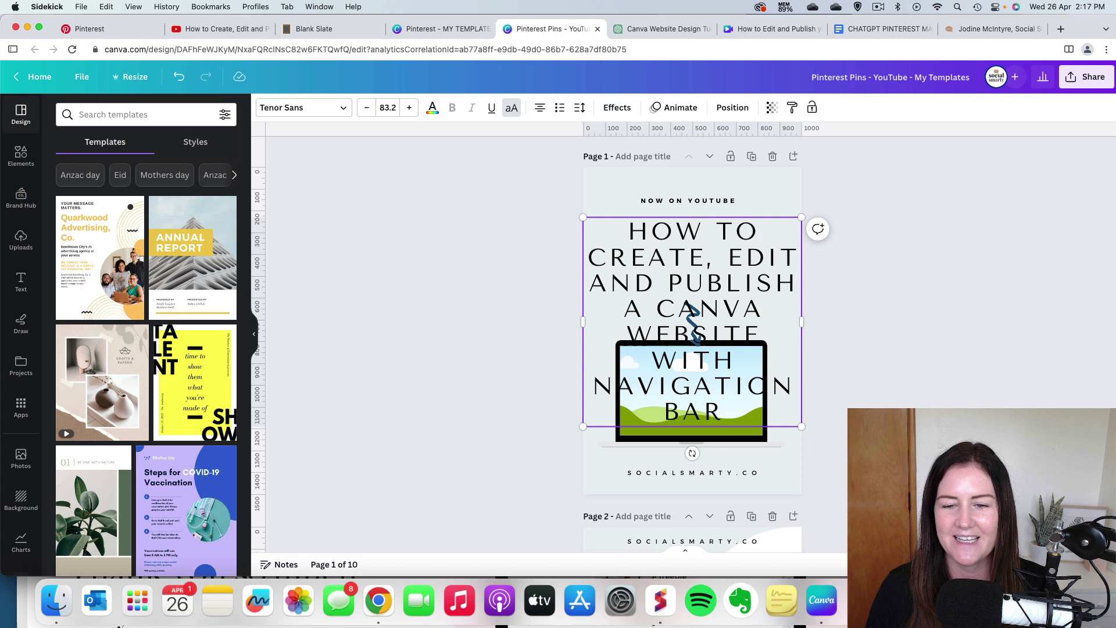
Step: Shrink the page 1 title to 48.2 and narrow its box so it rewraps
left_click(367, 109)
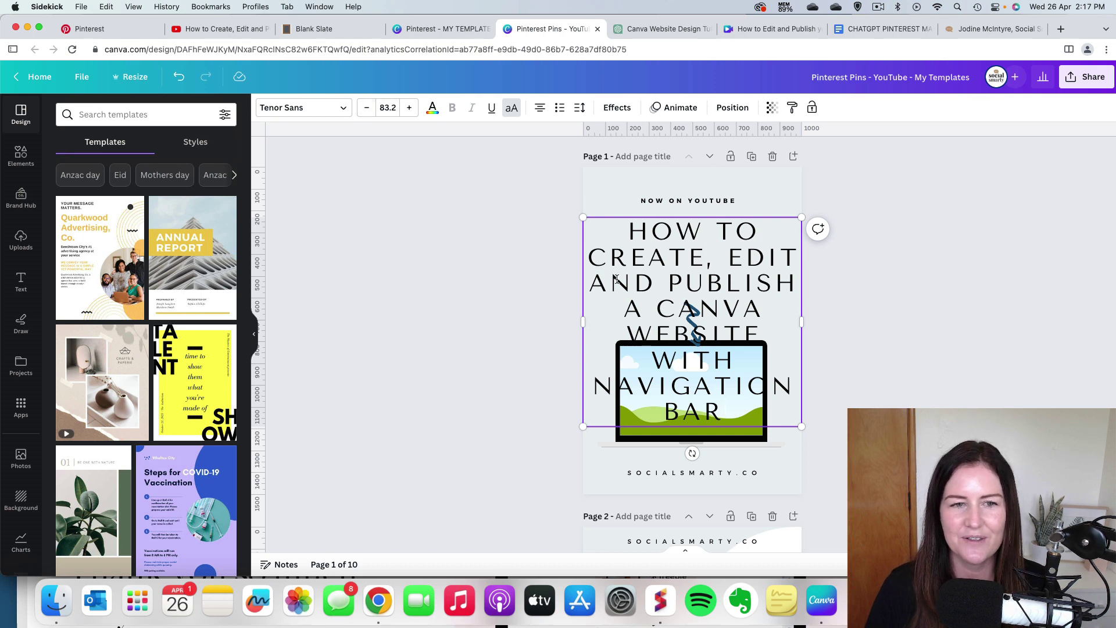
left_click(366, 109)
left_click(367, 109)
left_click(367, 109)
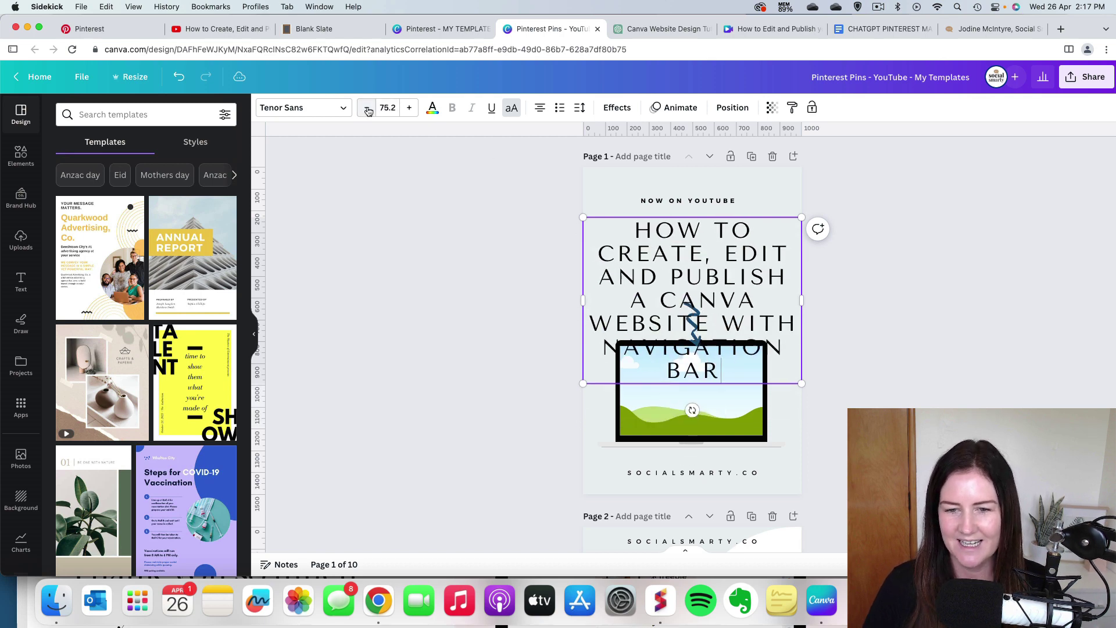
left_click(366, 109)
left_click(366, 109)
left_click(366, 109)
left_click(367, 109)
left_click(367, 109)
left_click(367, 108)
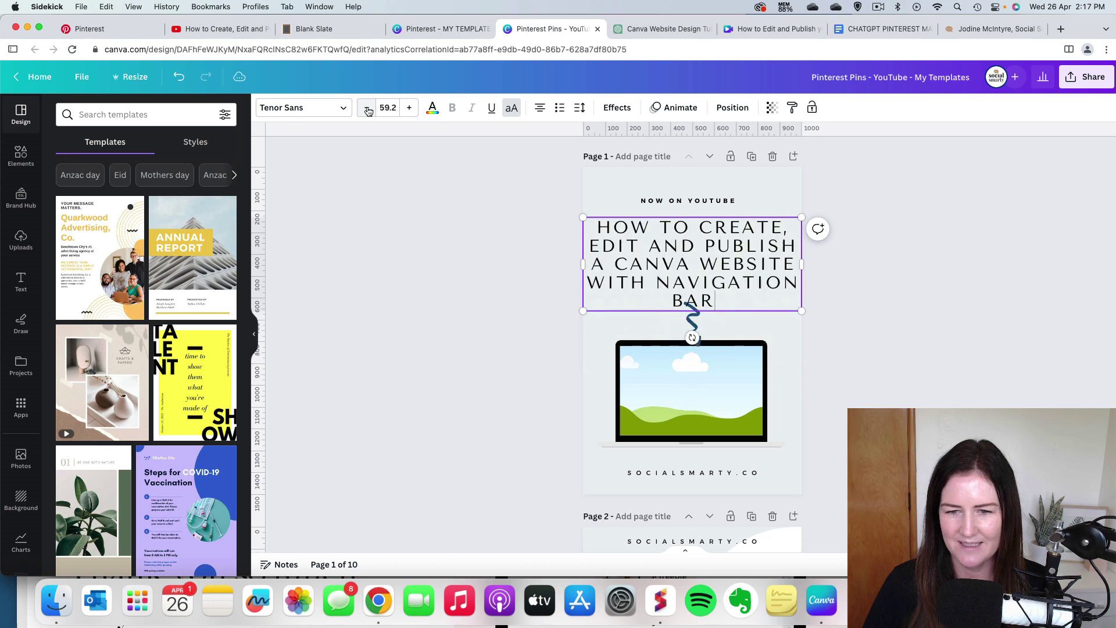
left_click(367, 109)
left_click(367, 108)
left_click(367, 109)
left_click(366, 109)
left_click(367, 109)
left_click(367, 109)
left_click(367, 109)
left_click(366, 109)
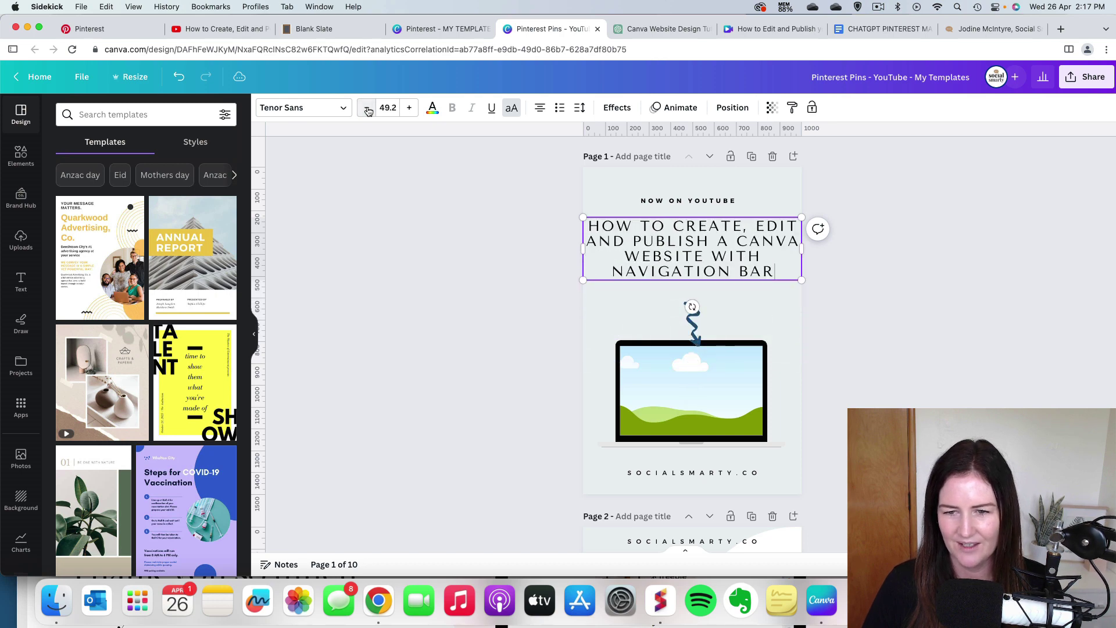
left_click(367, 108)
left_click(367, 109)
left_click_drag(803, 251, 782, 249)
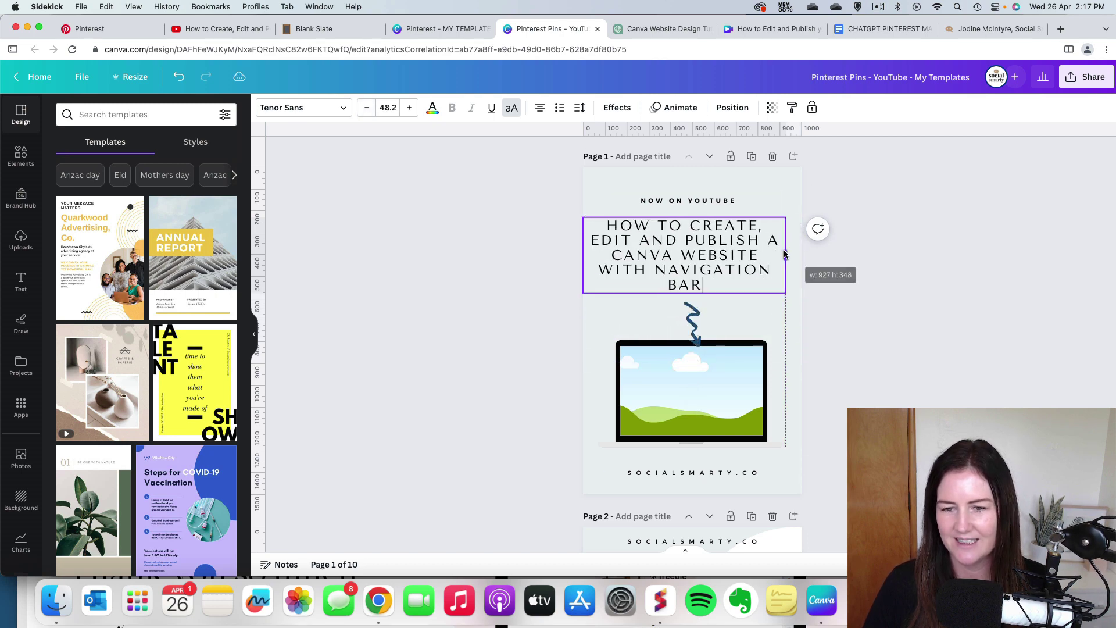
left_click(847, 259)
left_click_drag(714, 266, 722, 267)
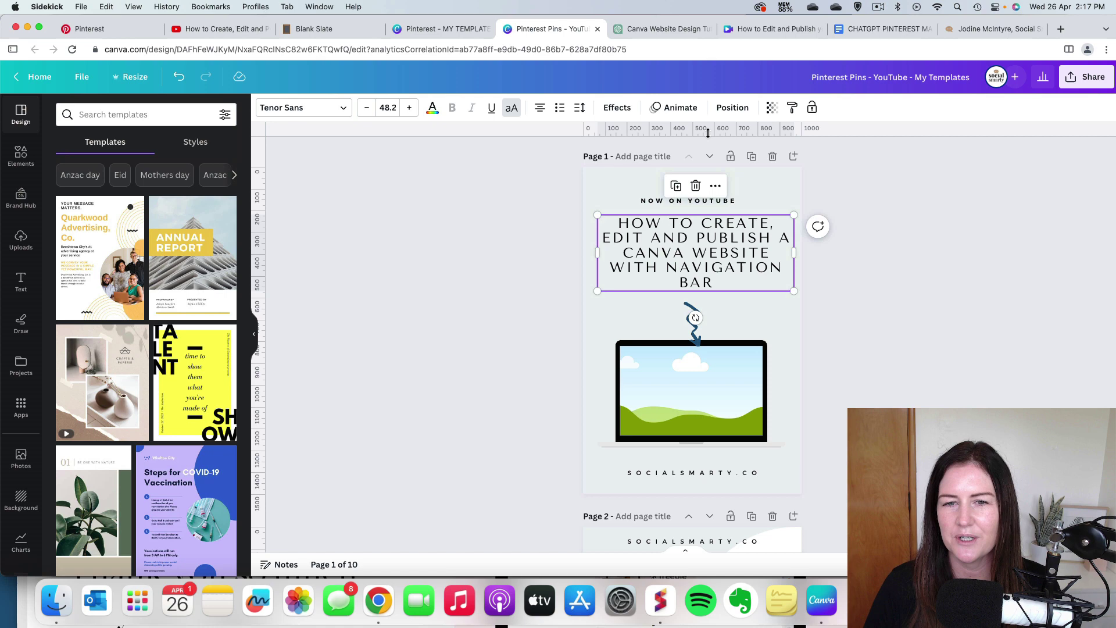
Step: Switch the page 1 title from all caps to mixed case and move it down slightly
left_click(509, 108)
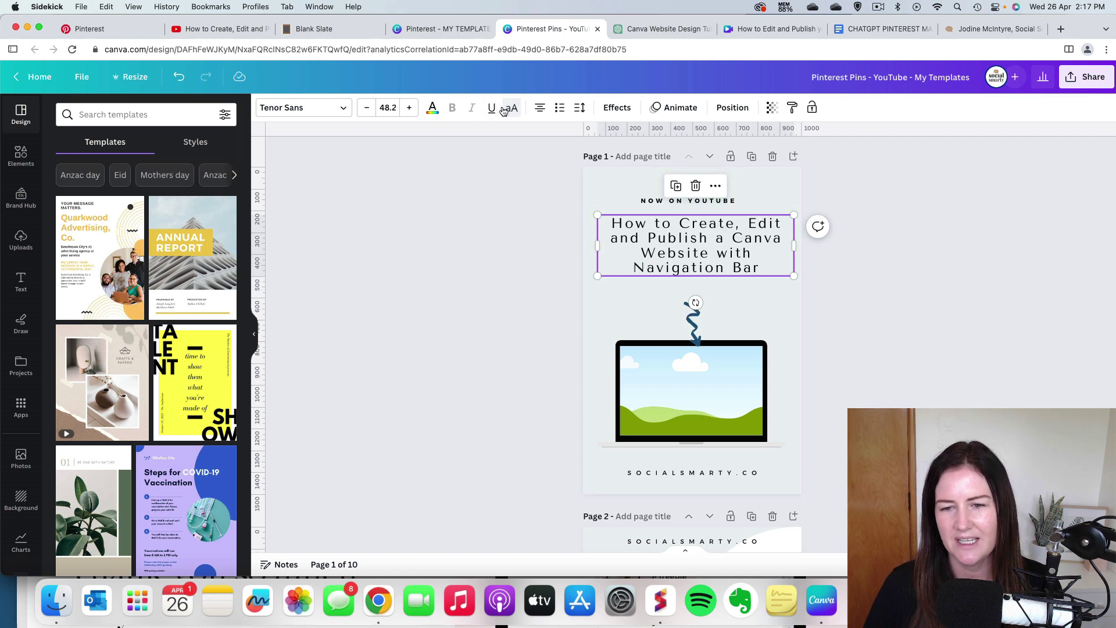
left_click(908, 288)
left_click_drag(653, 255, 659, 262)
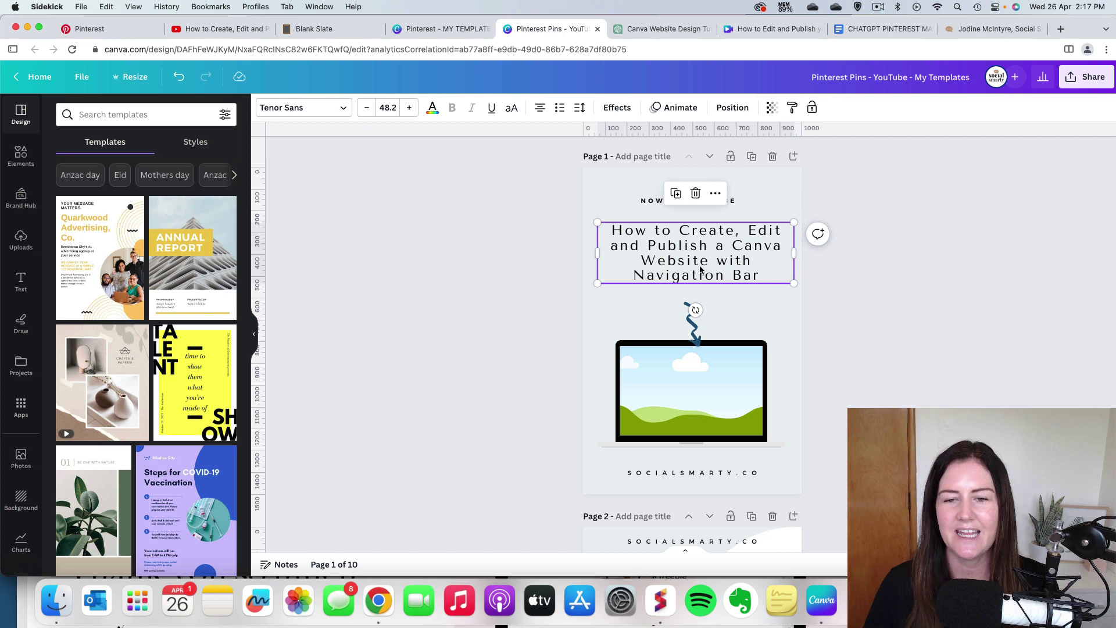
left_click(900, 313)
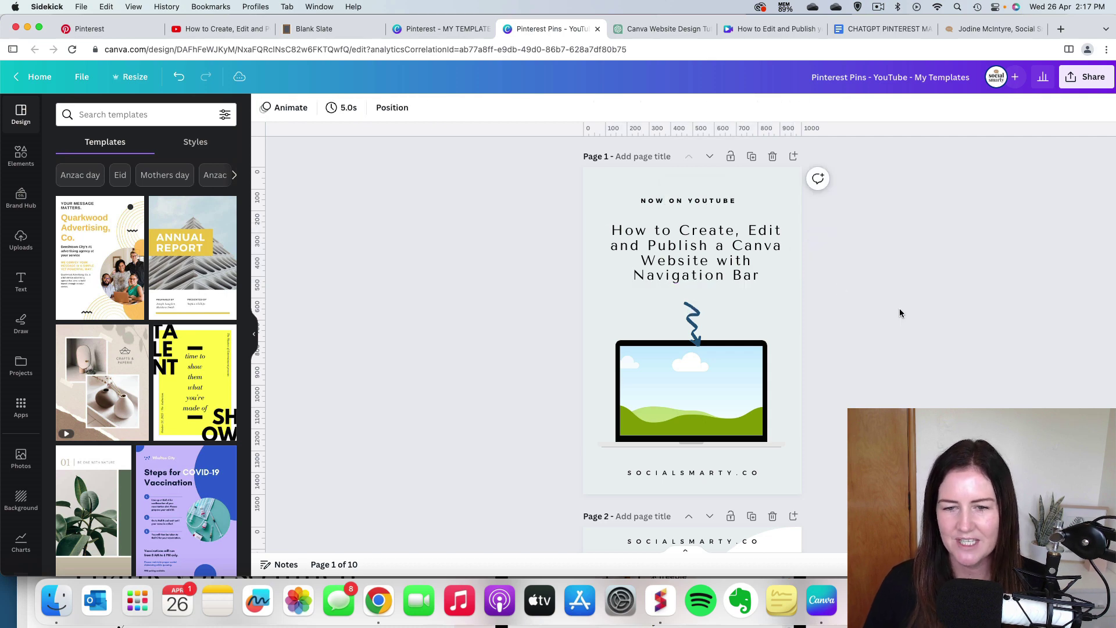
Step: Copy the finished title and paste it over page 2's placeholder, below NOW ON YOUTUBE
left_click(718, 258)
scroll(839, 299, "down", 10)
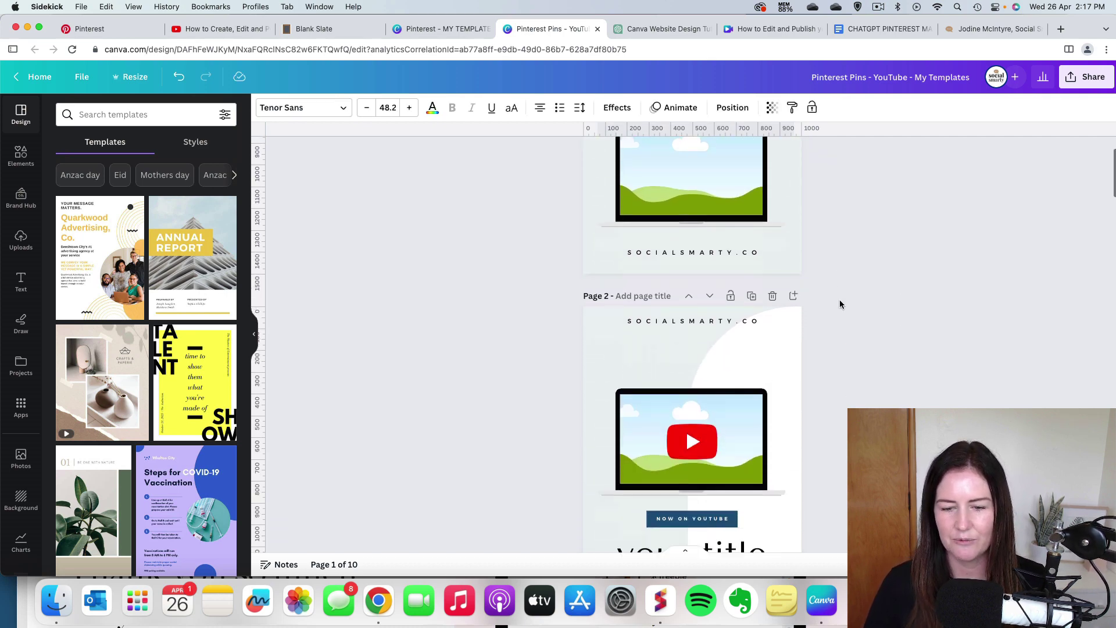
left_click(709, 361)
key("Delete")
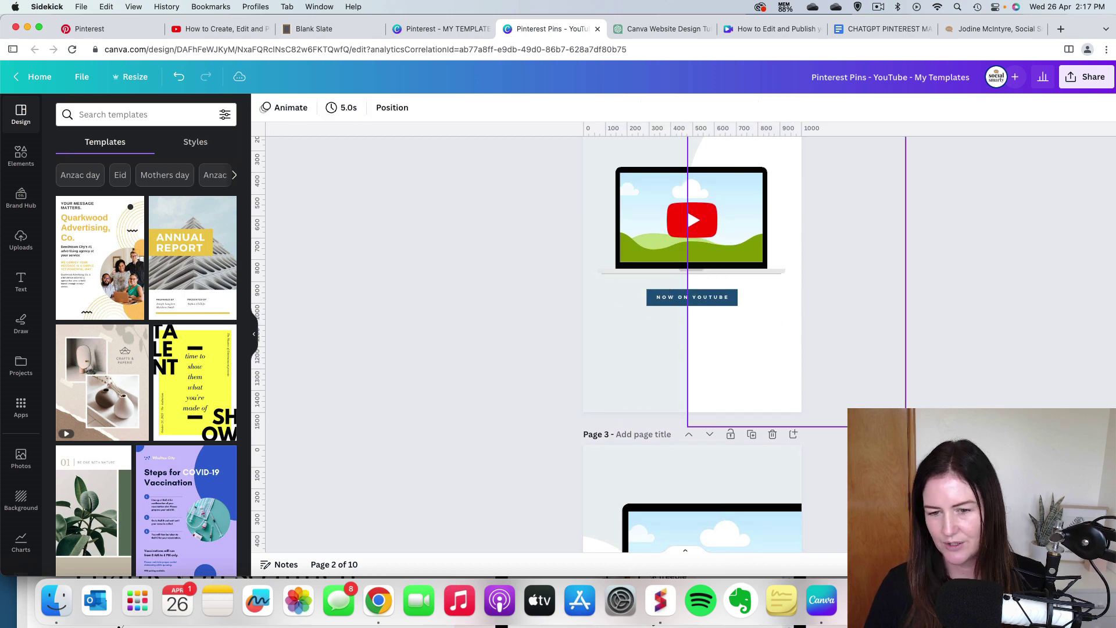
type("How to Create, Edit and Publish a Canva Website with Navigation Bar")
left_click_drag(654, 164, 653, 349)
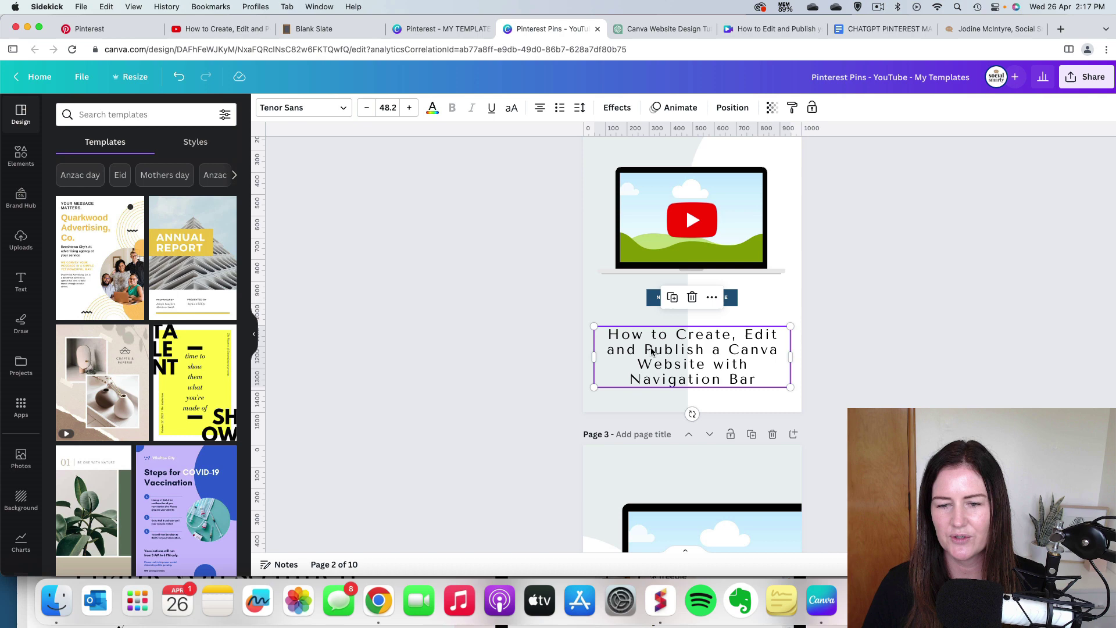
Step: Replace page 3's placeholder title with the video title
scroll(698, 354, "down", 6)
left_click(685, 364)
key("Delete")
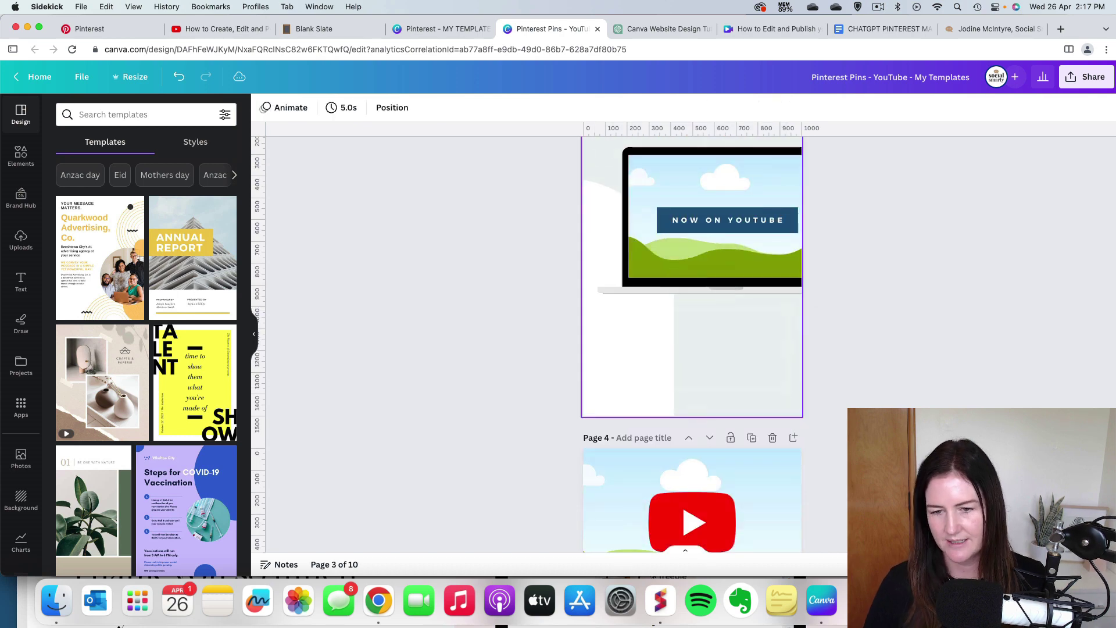
type("How to Create, Edit and Publish a Canva Website with Navigation Bar")
left_click_drag(699, 186, 699, 361)
Step: Right-align the page 3 title and enlarge it to 53.2
left_click(541, 108)
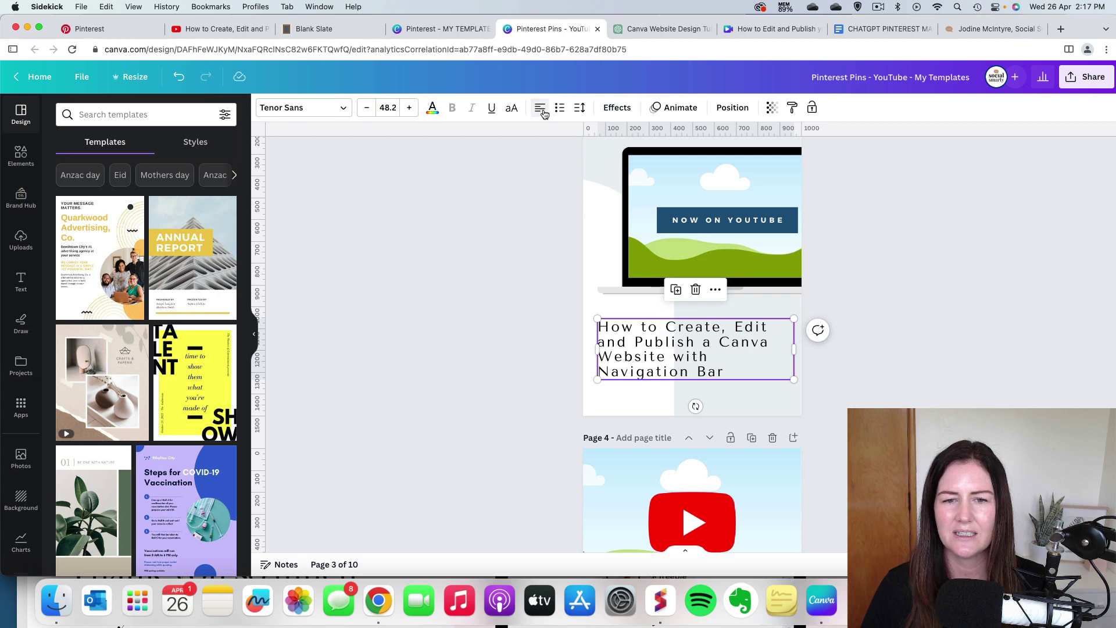
left_click(541, 108)
left_click(540, 108)
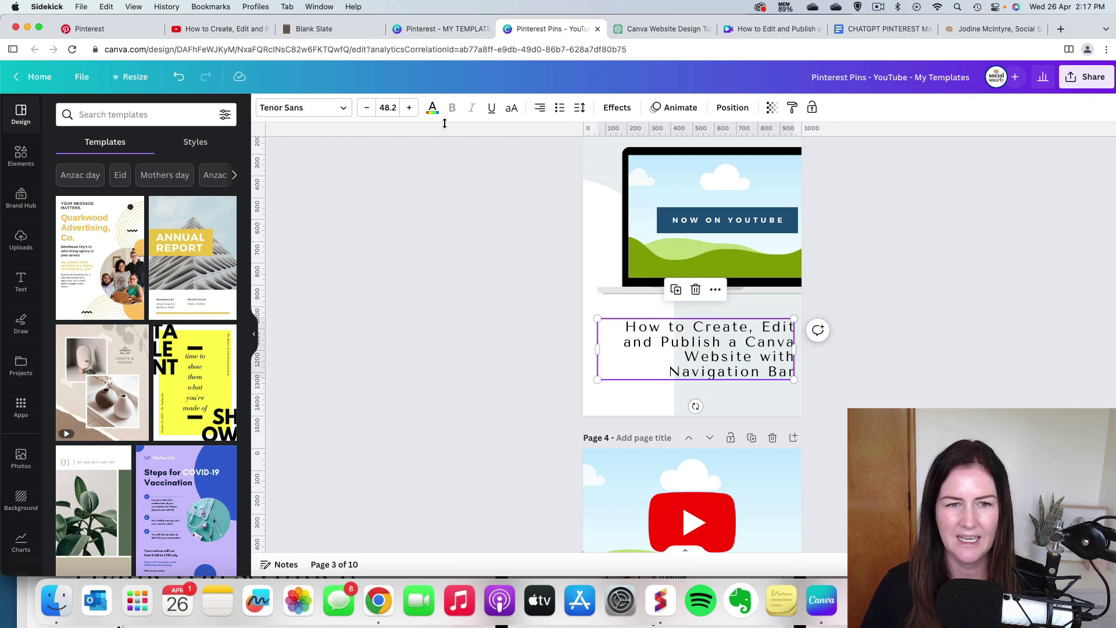
left_click(409, 107)
left_click(409, 107)
left_click(409, 107)
left_click(410, 107)
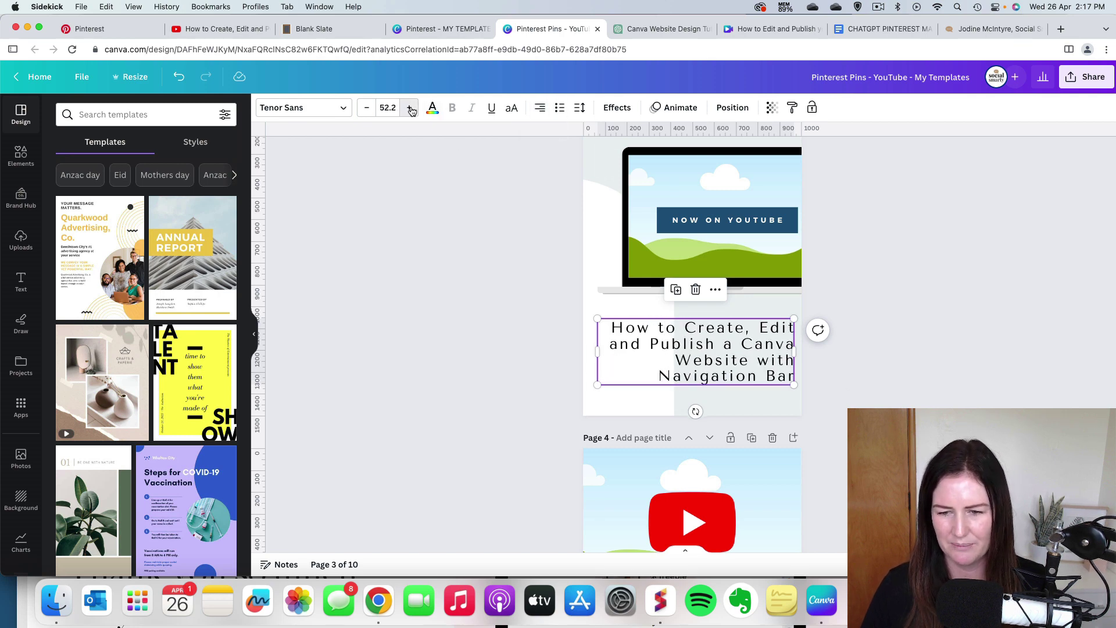
left_click(409, 108)
left_click_drag(721, 356, 722, 361)
Step: Replace page 4's placeholder title with the video title
scroll(870, 398, "down", 5)
left_click(733, 365)
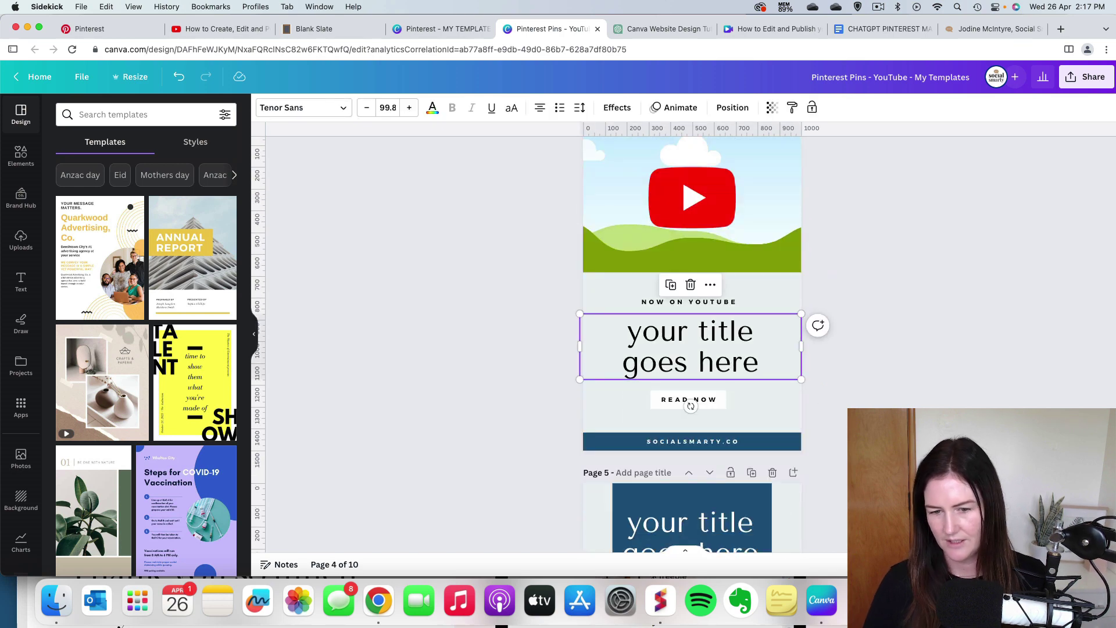
key("Delete")
key("super+v")
left_click_drag(685, 211, 678, 347)
Step: Paste the video title over page 5's placeholder title and delete its body text
scroll(692, 314, "down", 5)
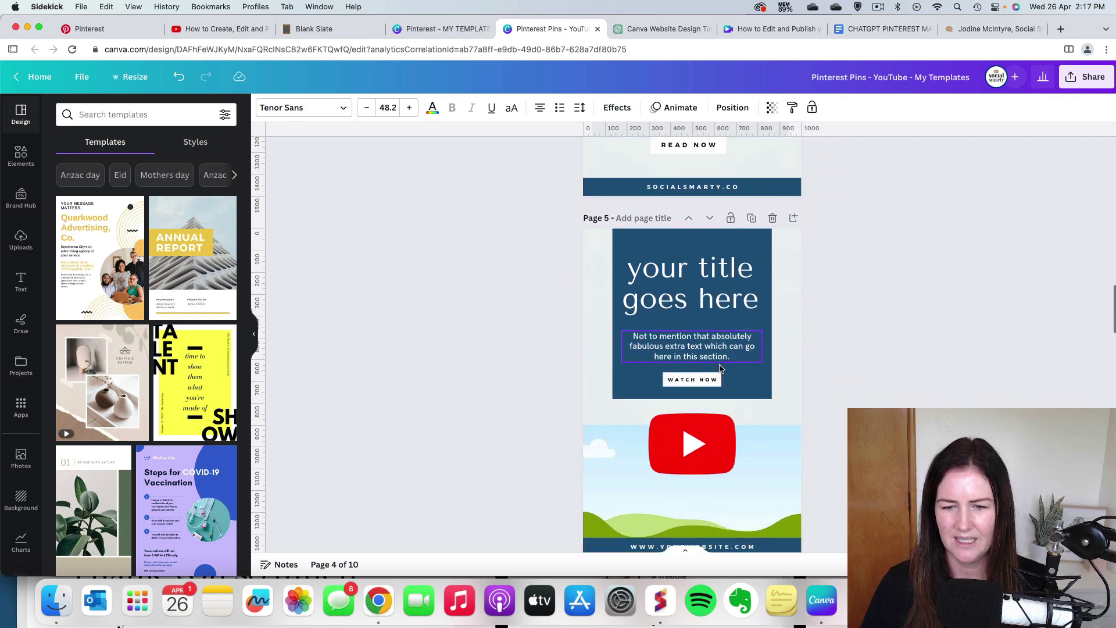
left_click(690, 309)
key("Delete")
key("super+v")
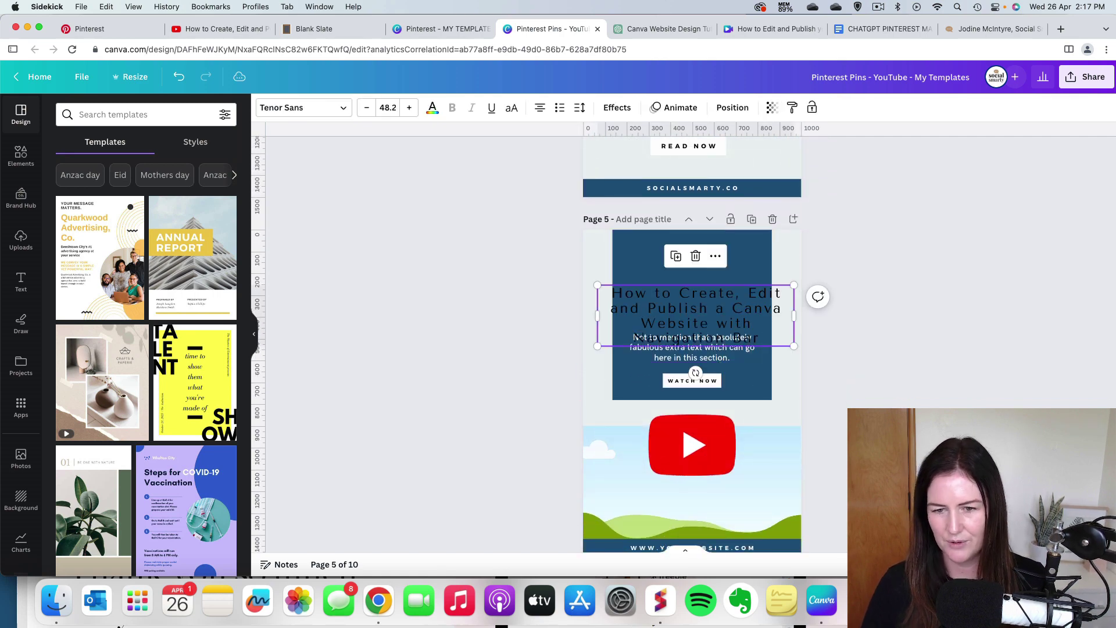
left_click_drag(743, 312, 741, 281)
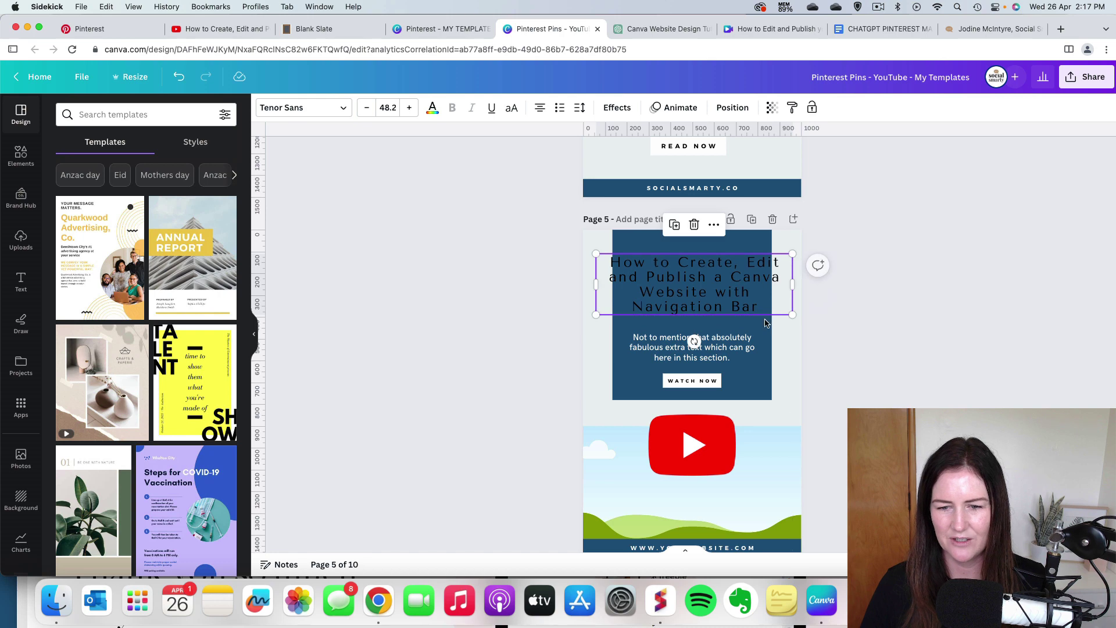
left_click(719, 355)
key("Delete")
Step: Make the page 5 title white, narrow and recentre its box, and enlarge it to 50.2
left_click(695, 288)
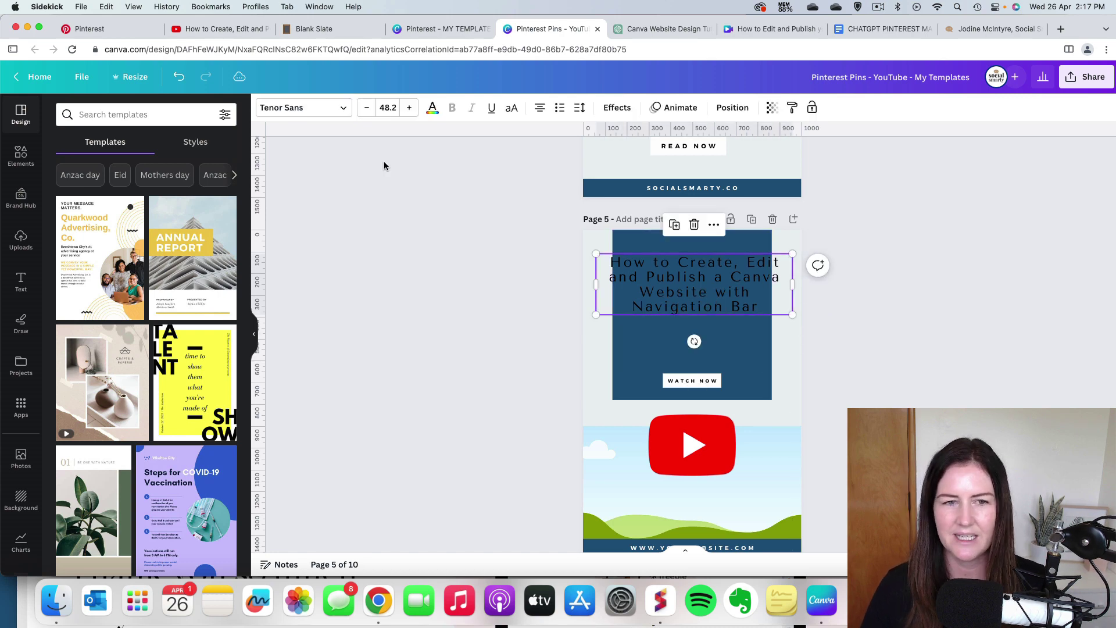
left_click(431, 108)
left_click(130, 240)
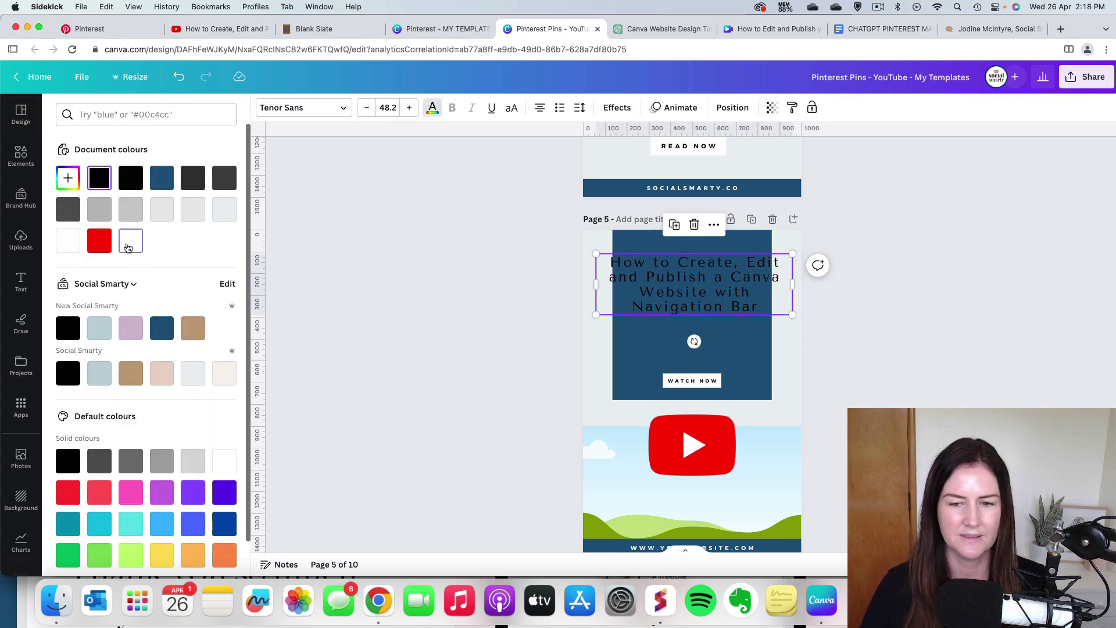
left_click_drag(792, 283, 756, 283)
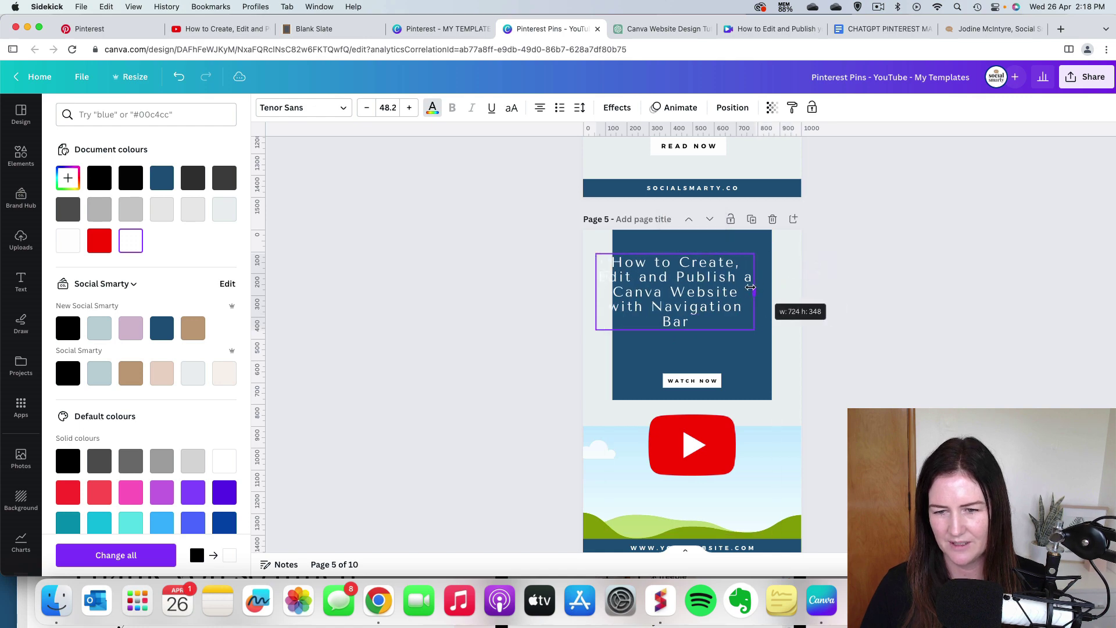
mouse_move(685, 317)
left_mouse_down()
mouse_move(702, 324)
mouse_move(692, 307)
left_mouse_up()
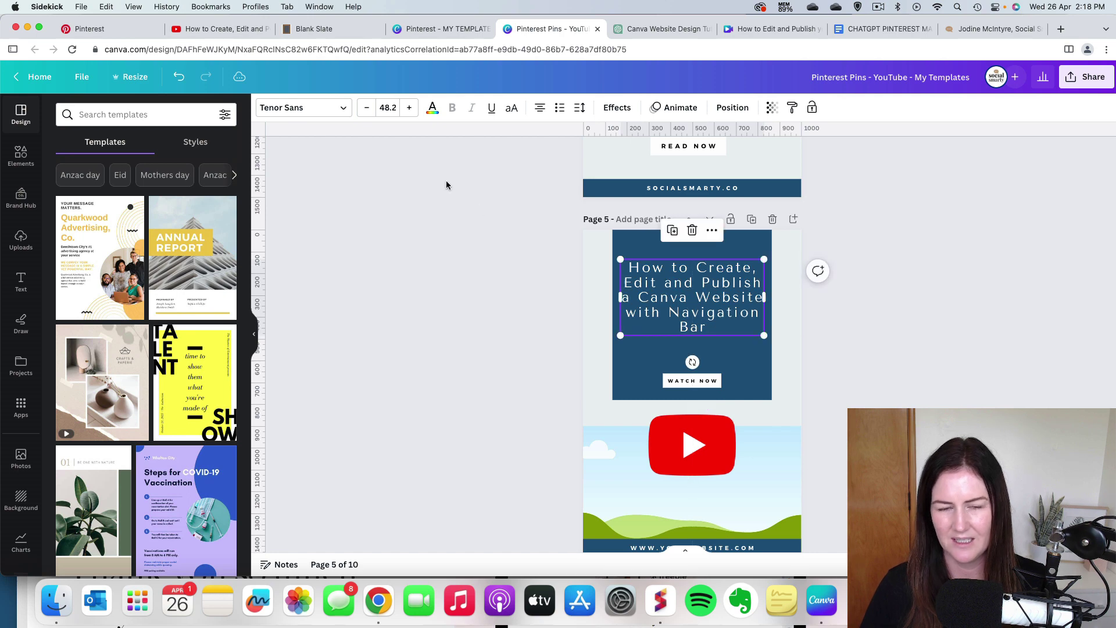
left_click(408, 110)
left_click(407, 110)
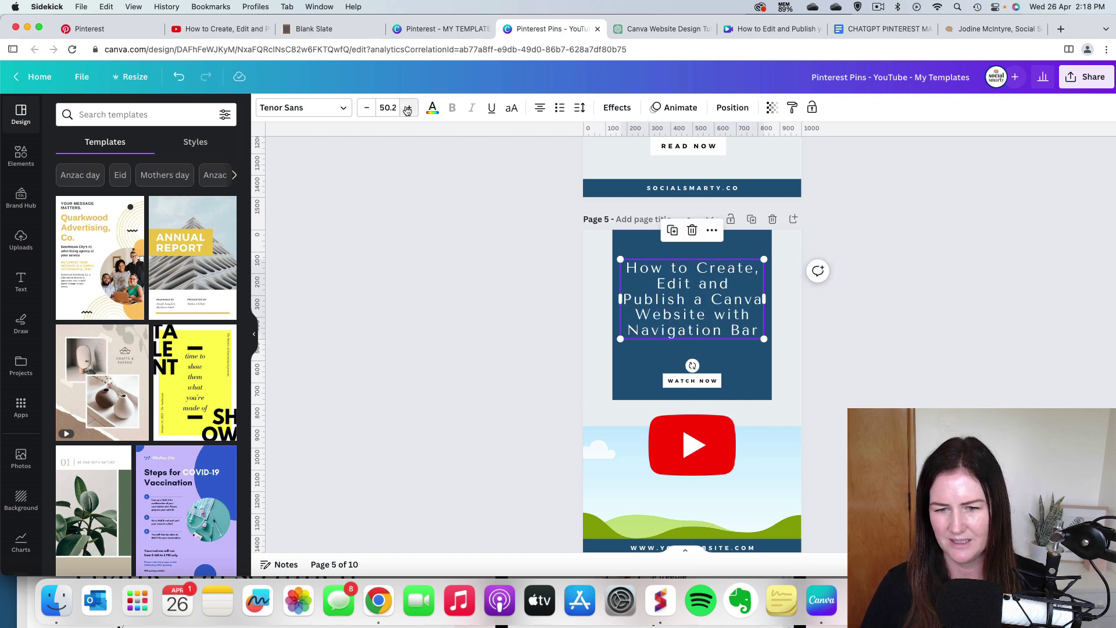
left_click(894, 337)
Step: Replace page 6's placeholder title and body text with the video title above READ NOW
scroll(894, 338, "down", 8)
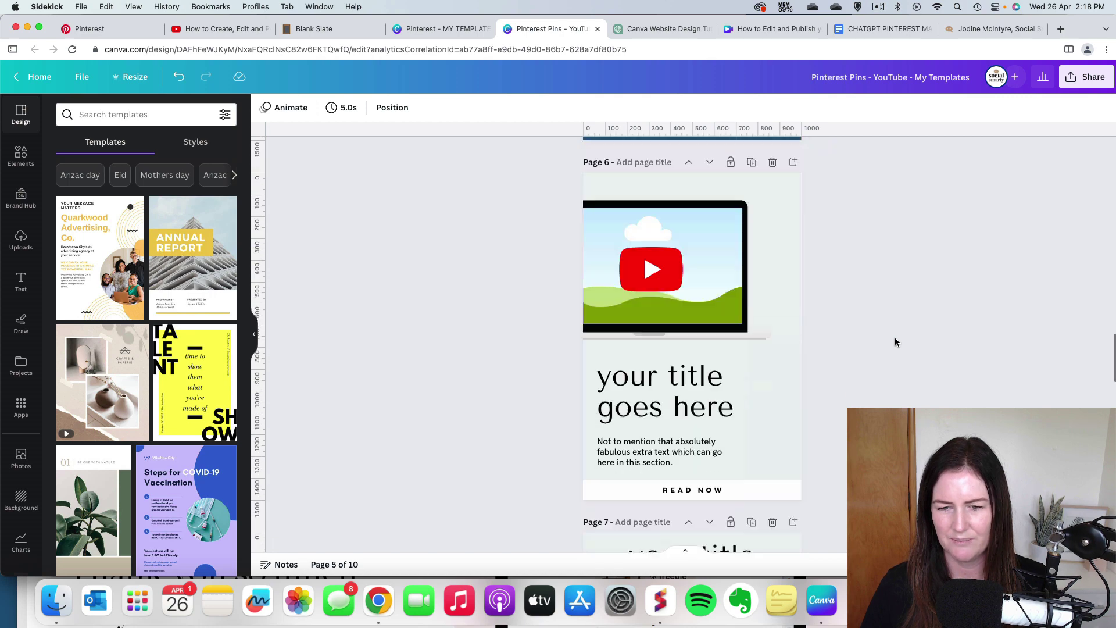
left_click(663, 308)
key("Delete")
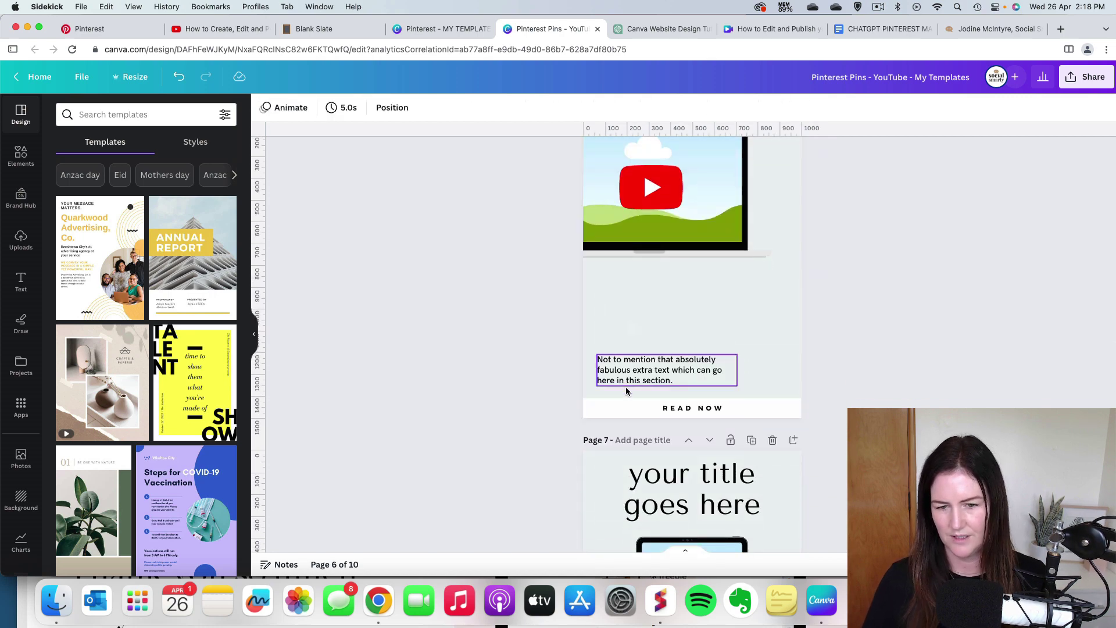
left_click(626, 390)
key("Escape")
key("cmd+v")
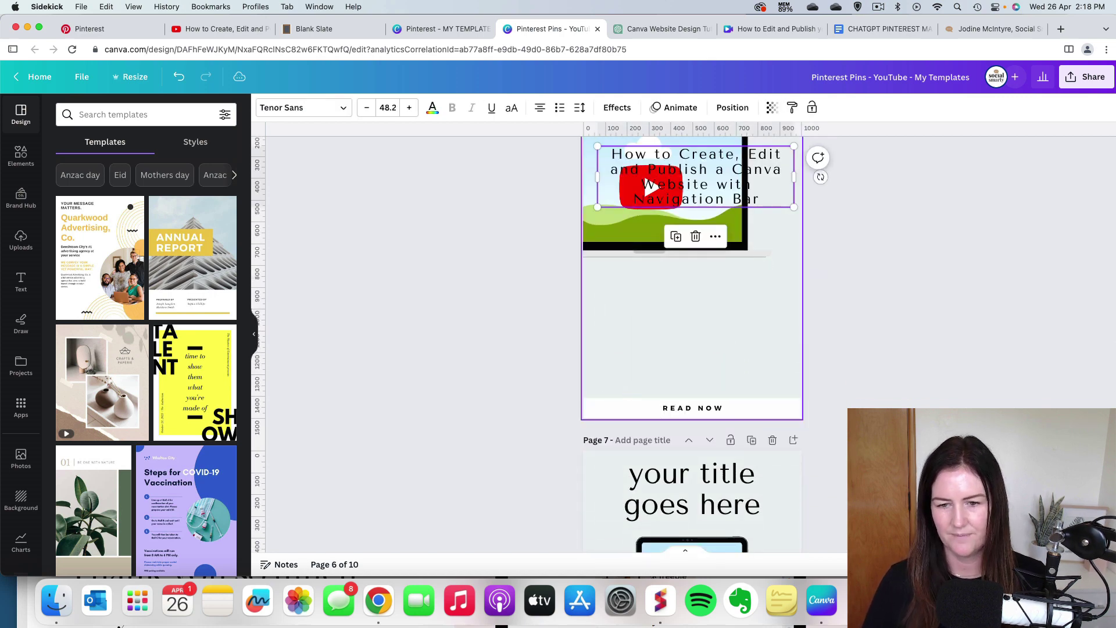
left_click_drag(695, 177, 692, 327)
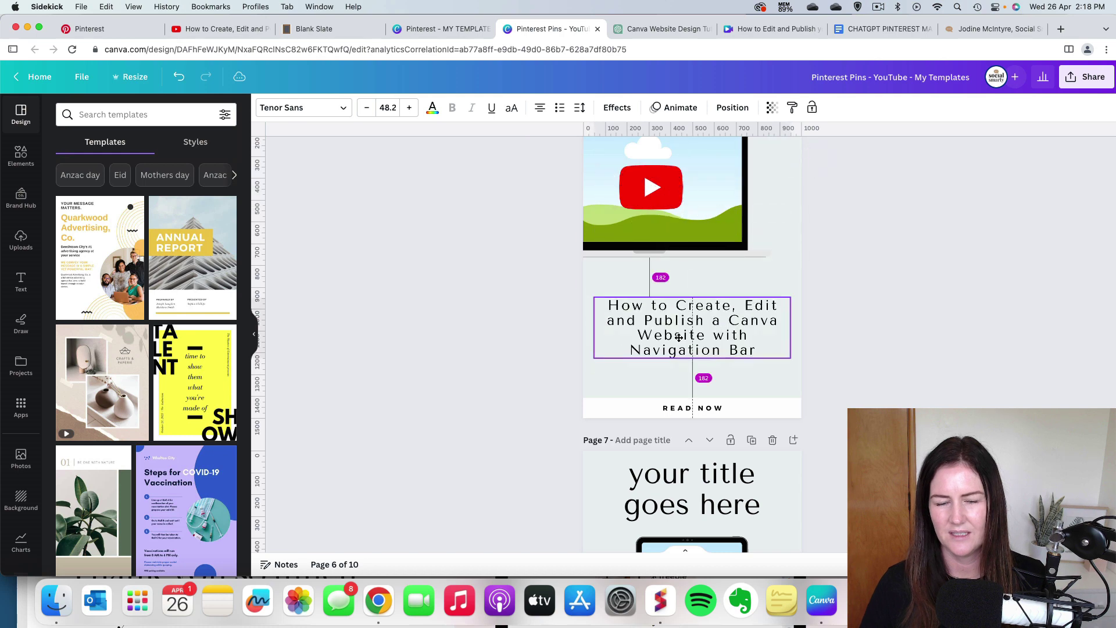
Step: Left-align the page 6 title, narrow its box, and enlarge it to 58.2
left_click(540, 109)
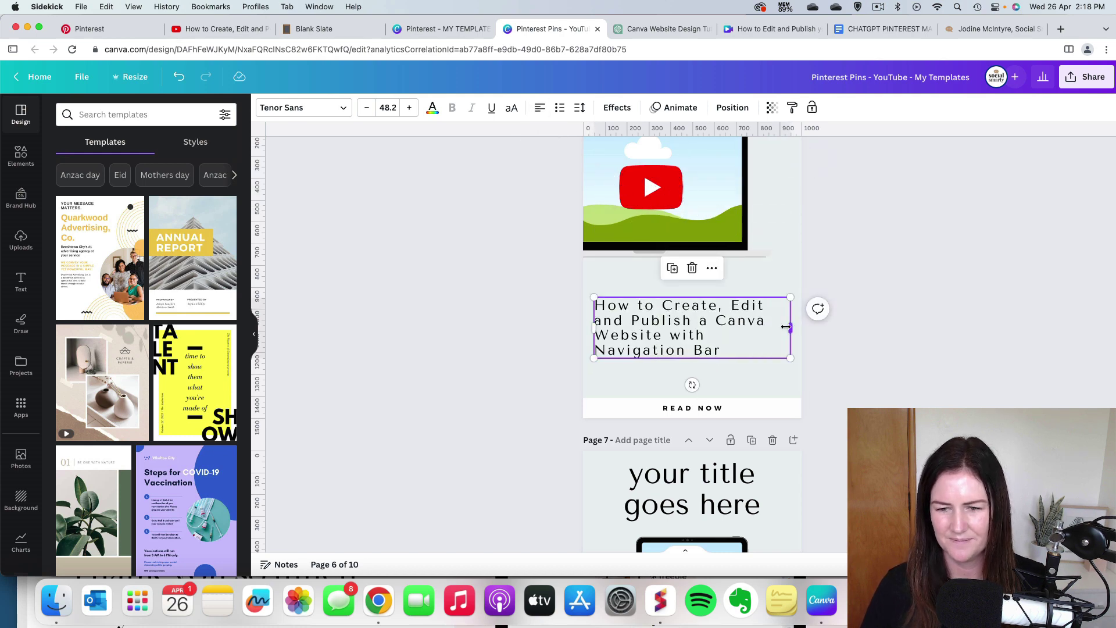
left_click_drag(785, 327, 770, 327)
left_click(410, 109)
left_click(409, 109)
left_click(410, 108)
left_click(409, 108)
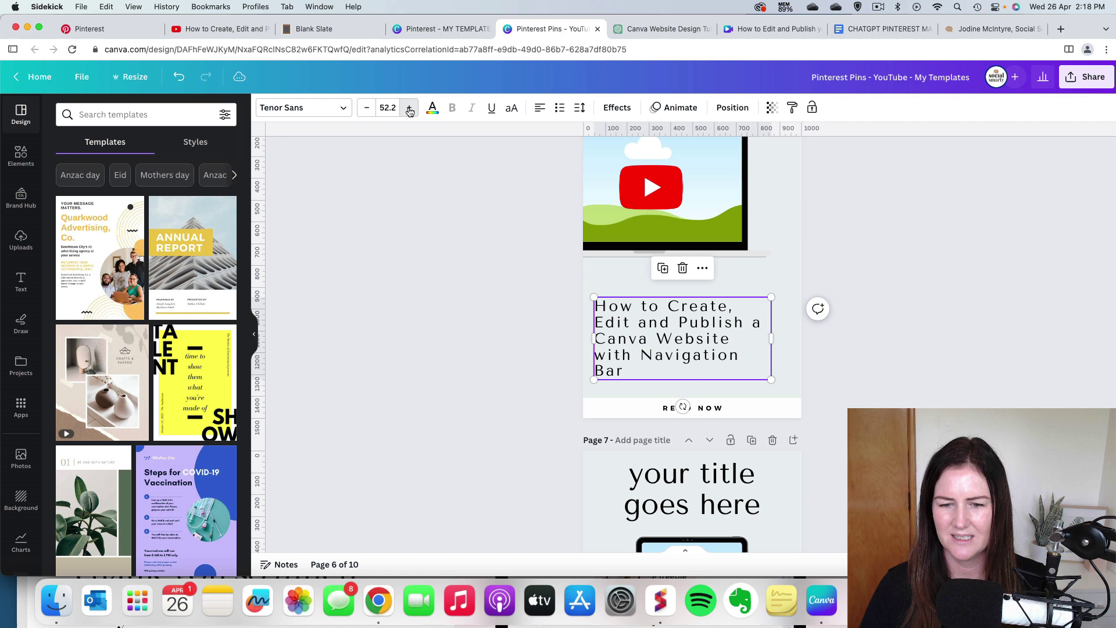
left_click(409, 108)
left_click(409, 108)
left_click(410, 108)
left_click(410, 108)
left_click(409, 109)
left_click(410, 108)
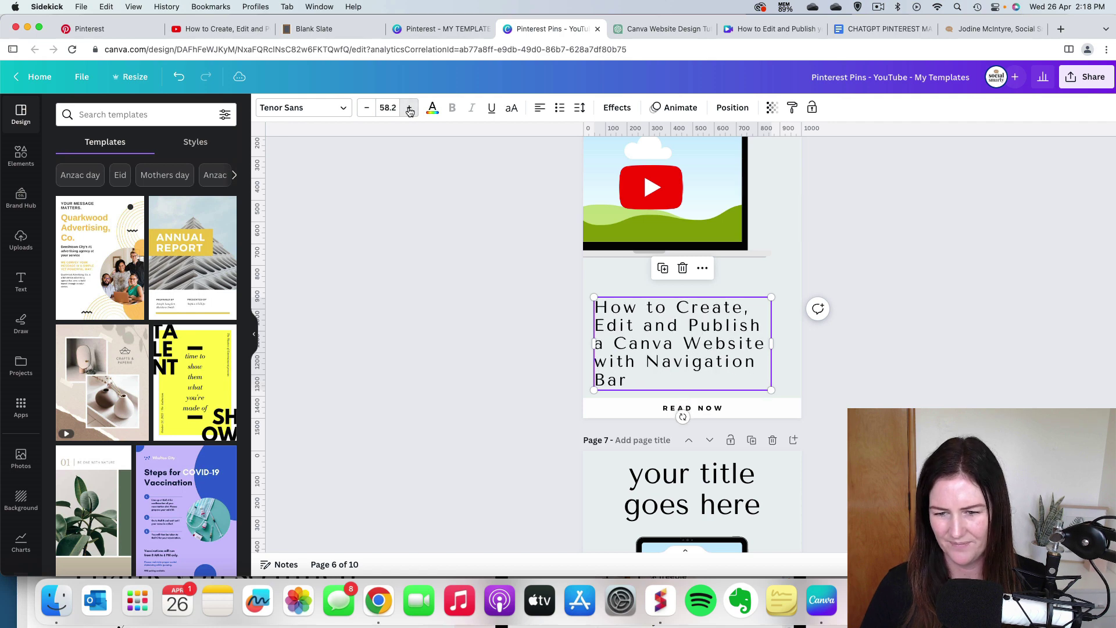
Step: Recentre the page 6 title box and put 'Navigation Bar' on its own line
left_click_drag(773, 345, 767, 343)
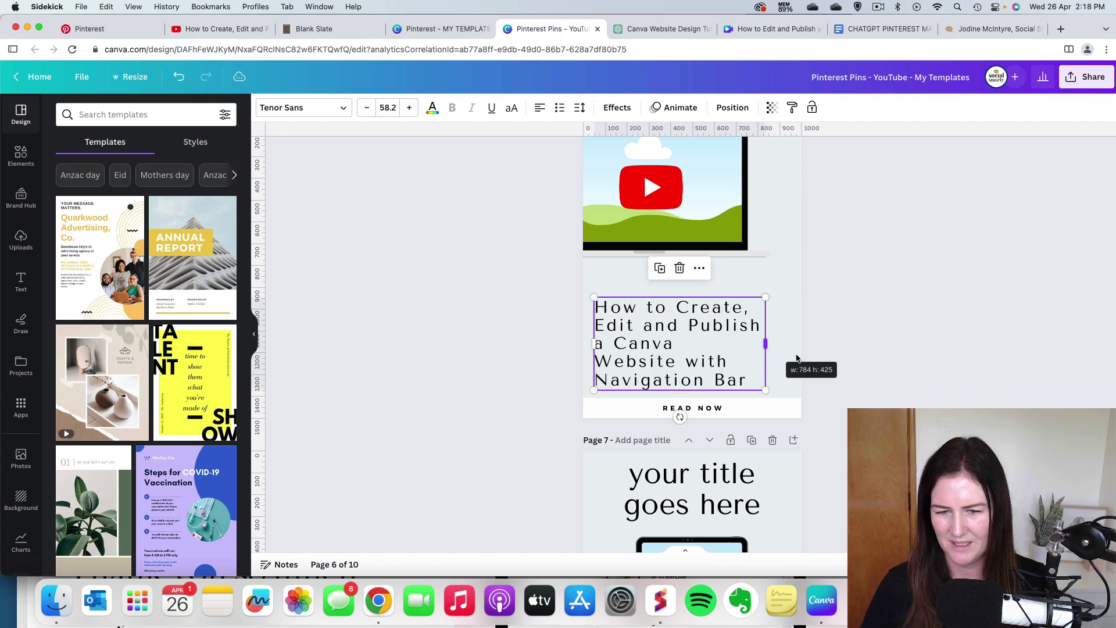
left_click(859, 386)
left_click_drag(659, 352, 663, 352)
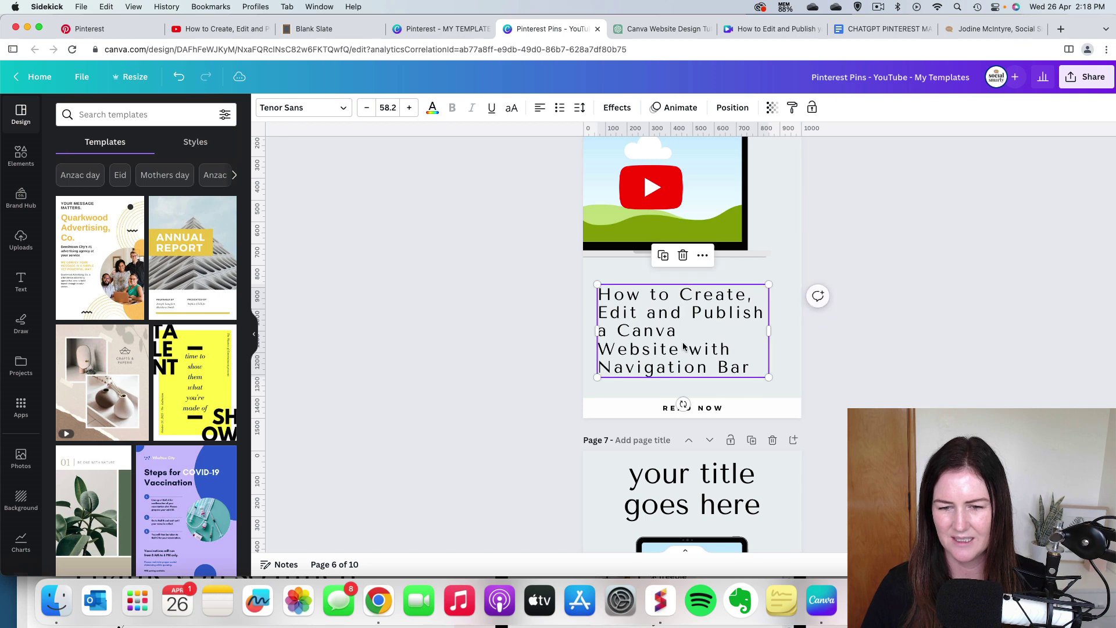
left_click_drag(768, 331, 777, 327)
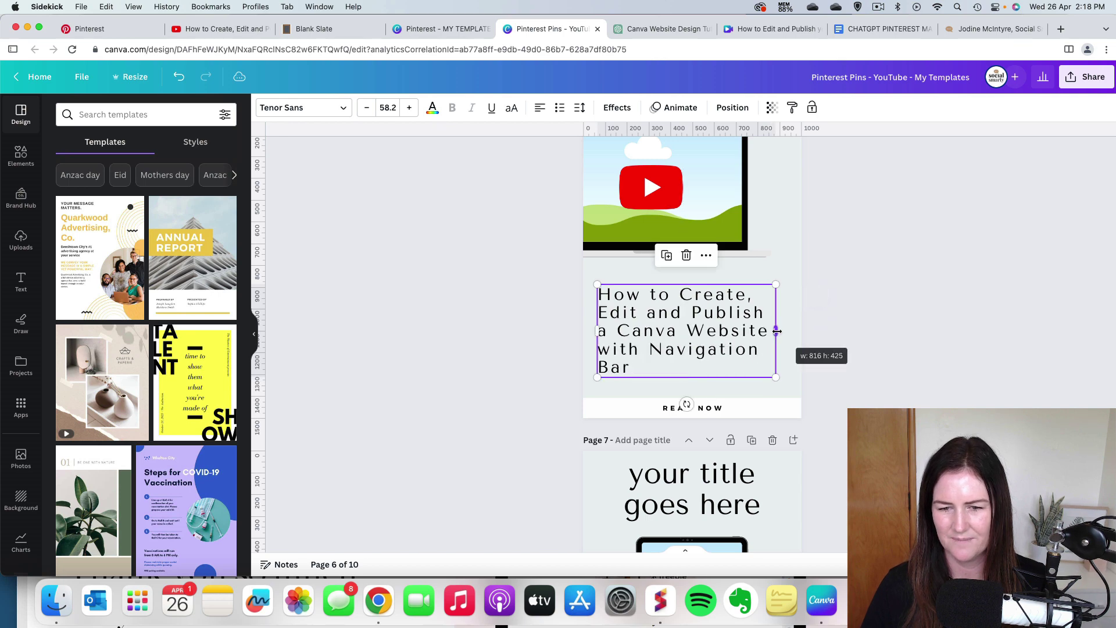
left_click(686, 352)
key("BackSpace")
key("Return")
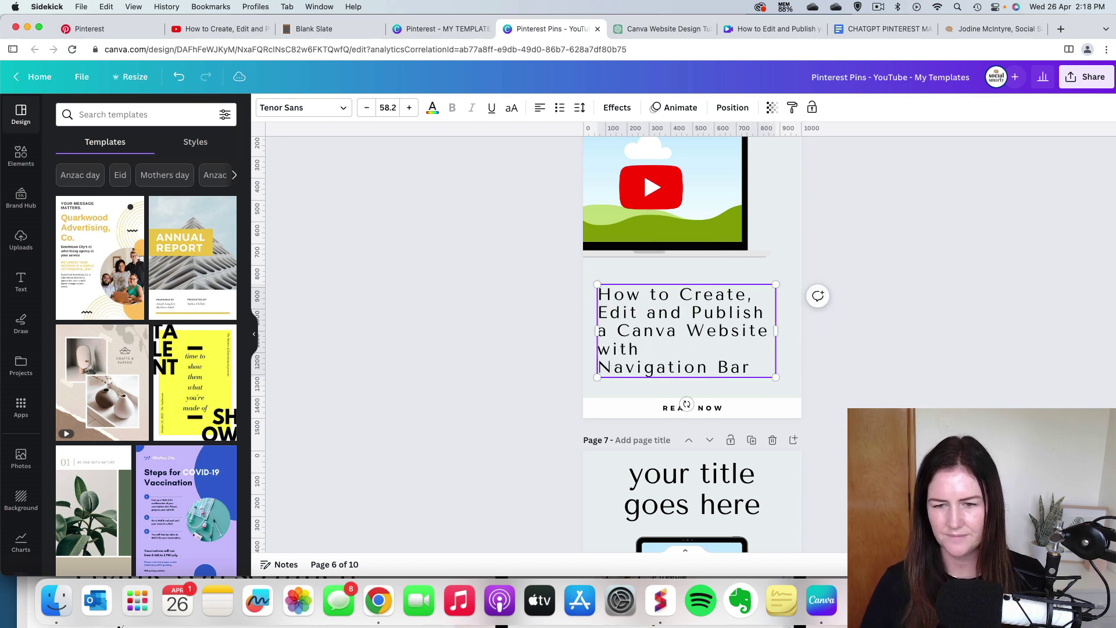
scroll(848, 365, "down", 5)
Step: Replace page 7's title and body text with the video title at the top, moving the tablet down
left_click(677, 229)
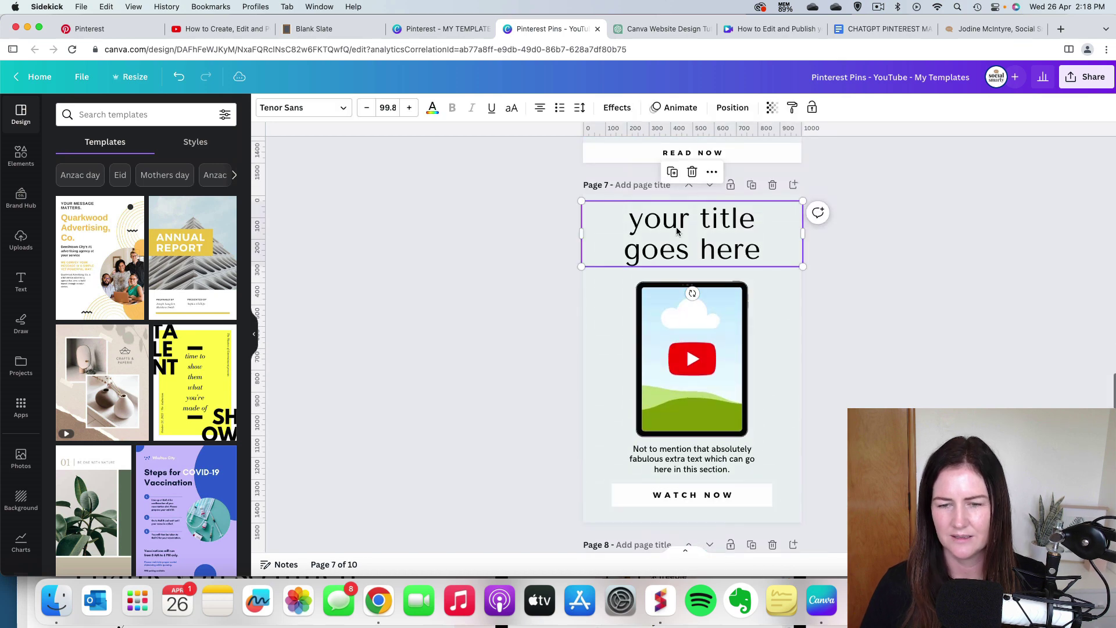
key("BackSpace")
key("super+v")
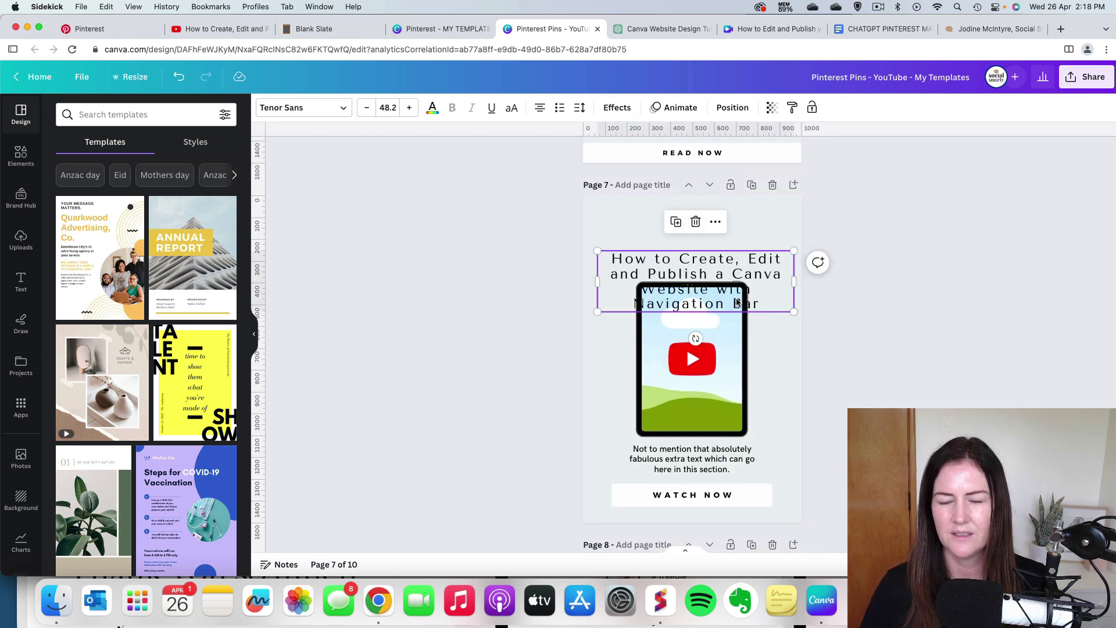
left_click_drag(721, 273, 722, 238)
left_click(692, 459)
key("BackSpace")
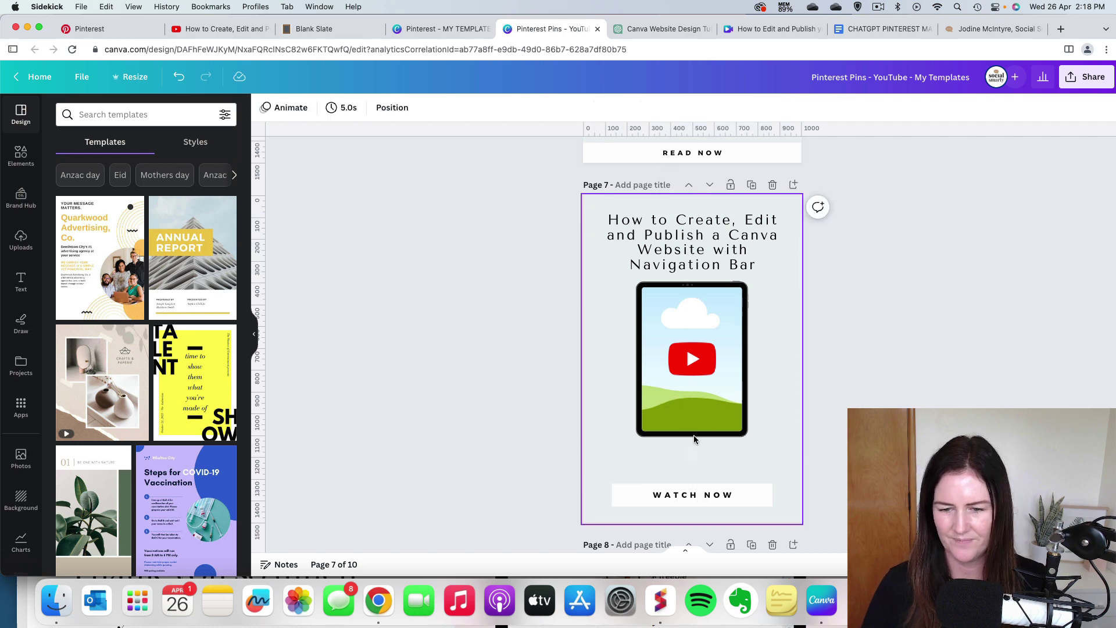
left_click_drag(846, 417, 694, 387)
Step: Put the video title below the monitor on page 8, removing its placeholder title and body text
scroll(704, 425, "down", 6)
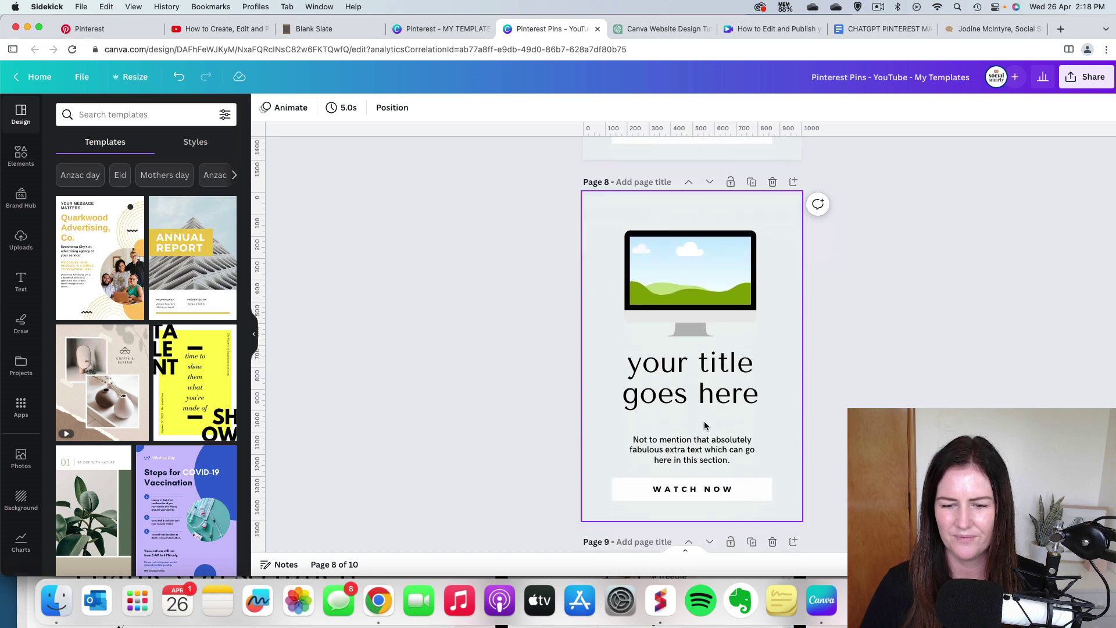
scroll(703, 426, "down", 2)
left_click(690, 326)
key("super+x")
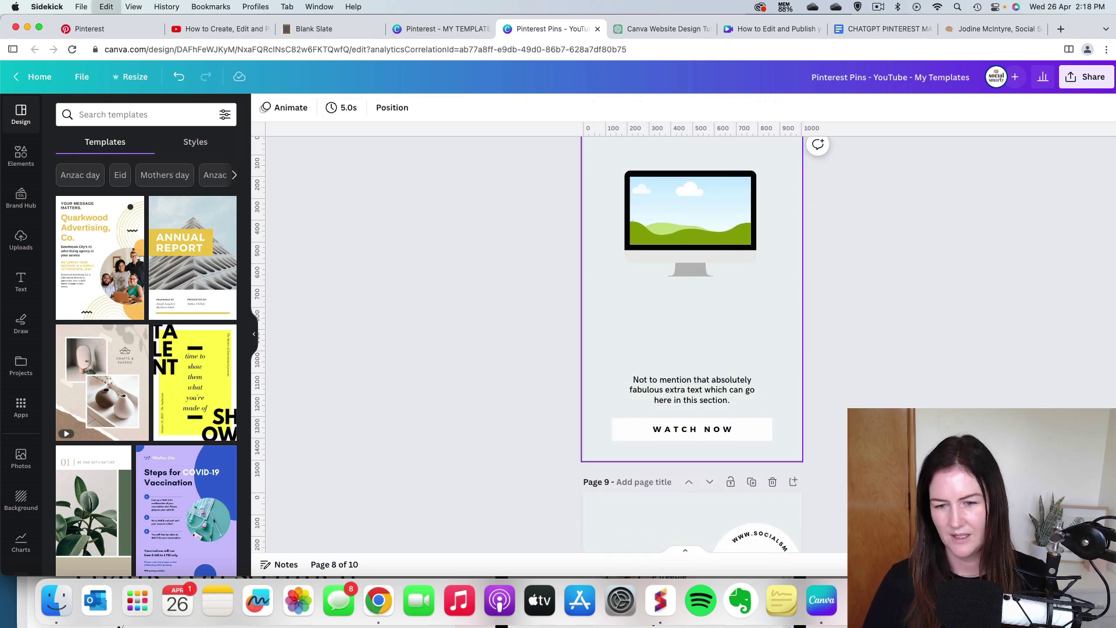
key("super+v")
left_click_drag(688, 281, 649, 379)
left_click(686, 395)
key("BackSpace")
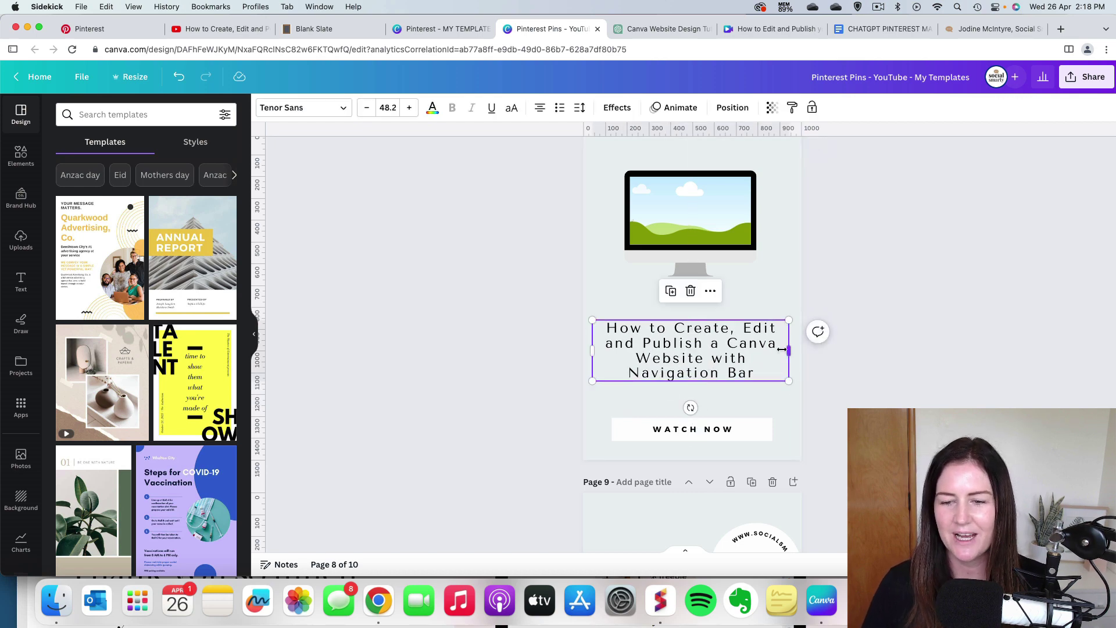
Step: Centre the page 8 title, enlarge it to 55.2, and narrow its box so it rewraps
left_click_drag(781, 349, 772, 349)
left_click_drag(689, 354, 698, 355)
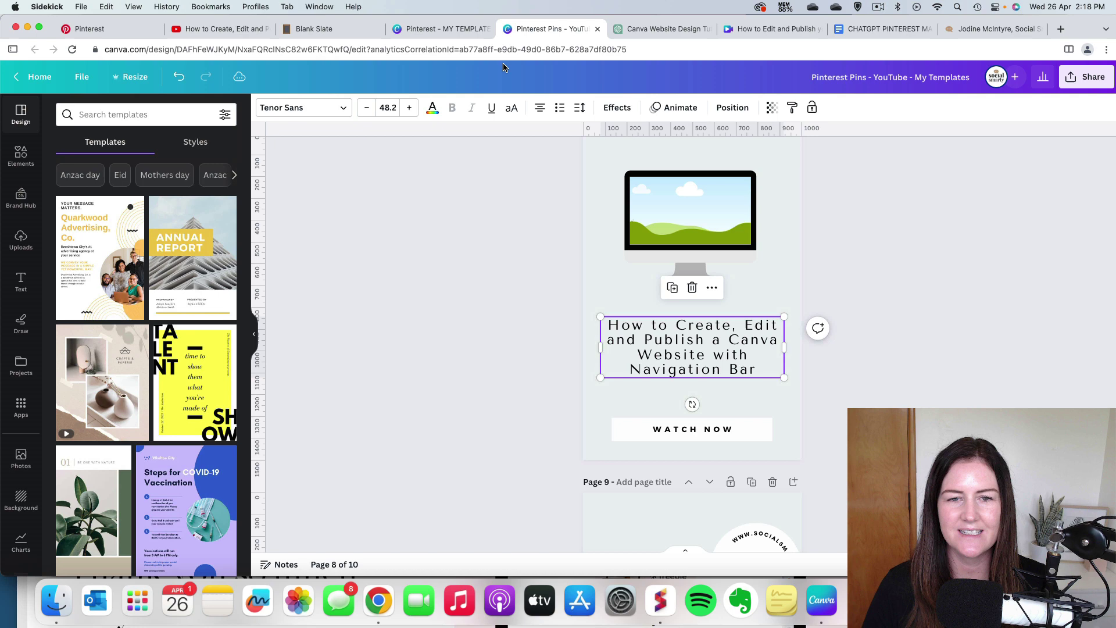
left_click(409, 108)
left_click(409, 107)
left_click(409, 108)
left_click(409, 108)
left_click(409, 108)
left_click(409, 108)
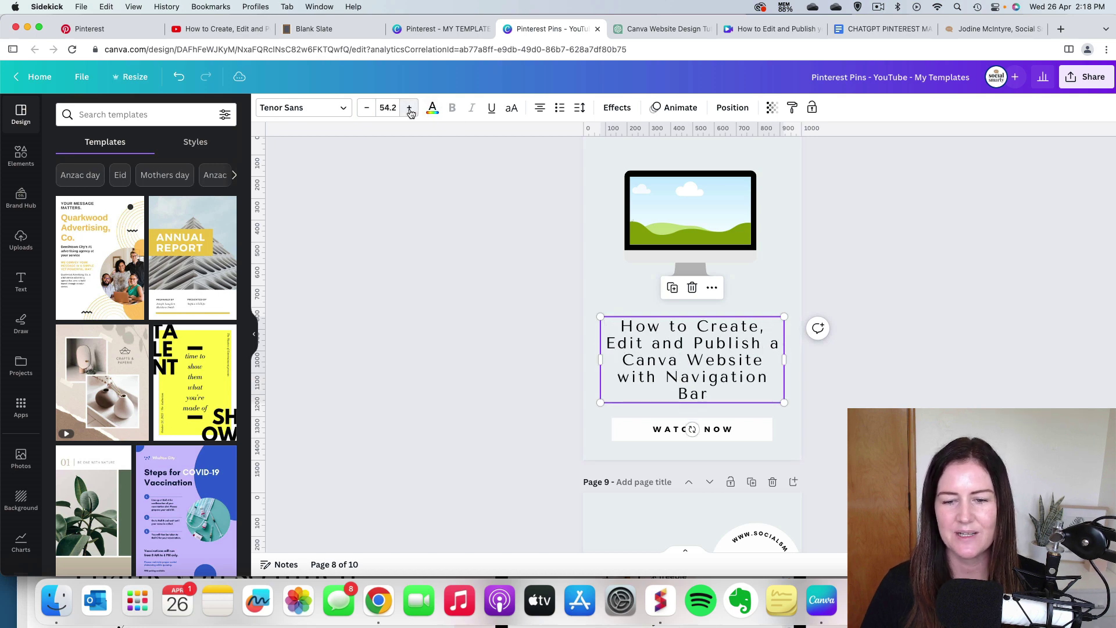
left_click(409, 107)
left_click_drag(784, 359, 714, 357)
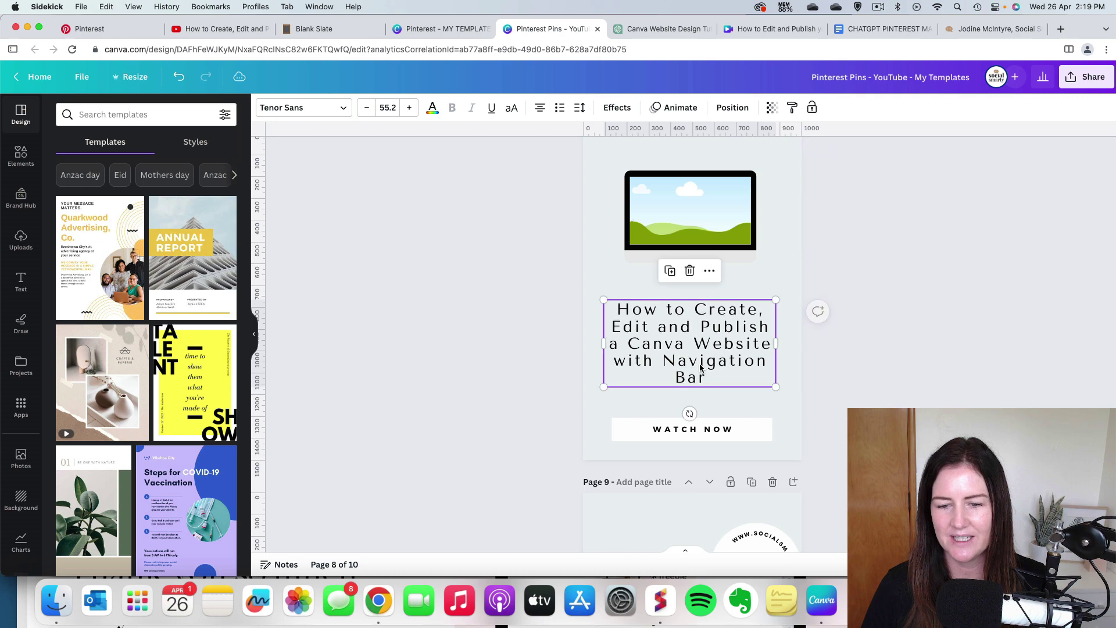
left_click(664, 359)
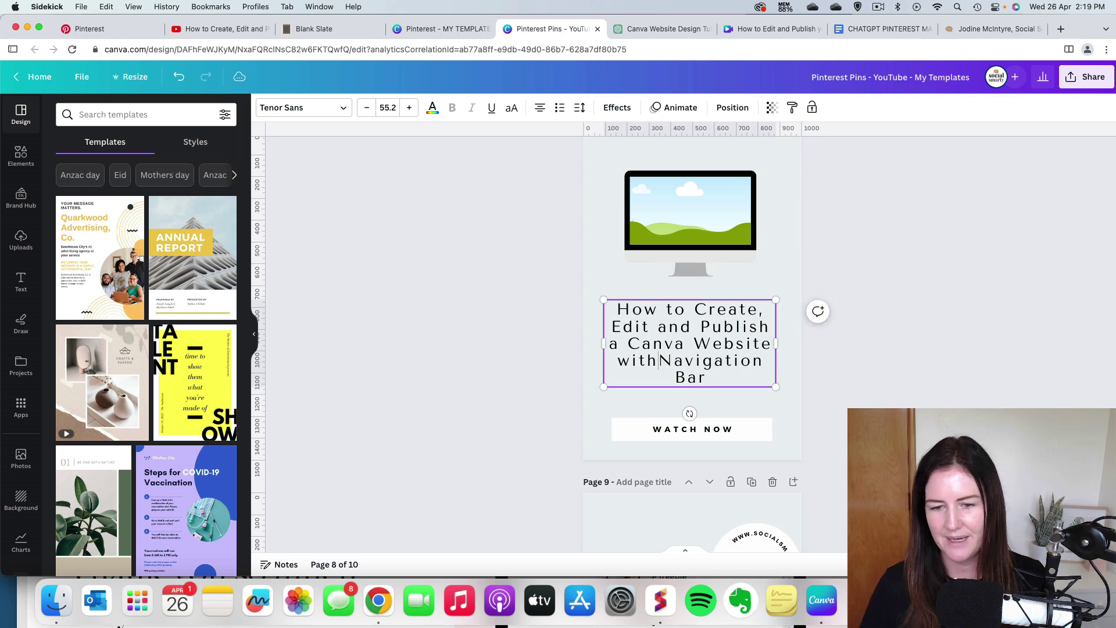
left_click_drag(694, 352, 697, 357)
scroll(775, 403, "down", 10)
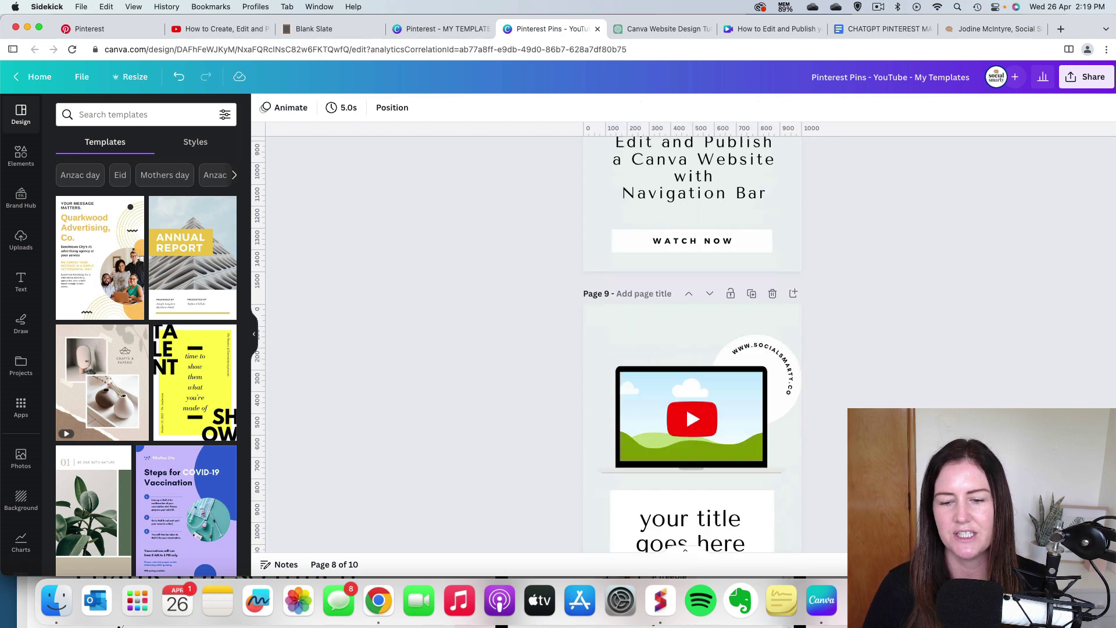
Step: Replace page 9's placeholder with the video title at font 45.2, placed below the laptop
left_click(711, 426)
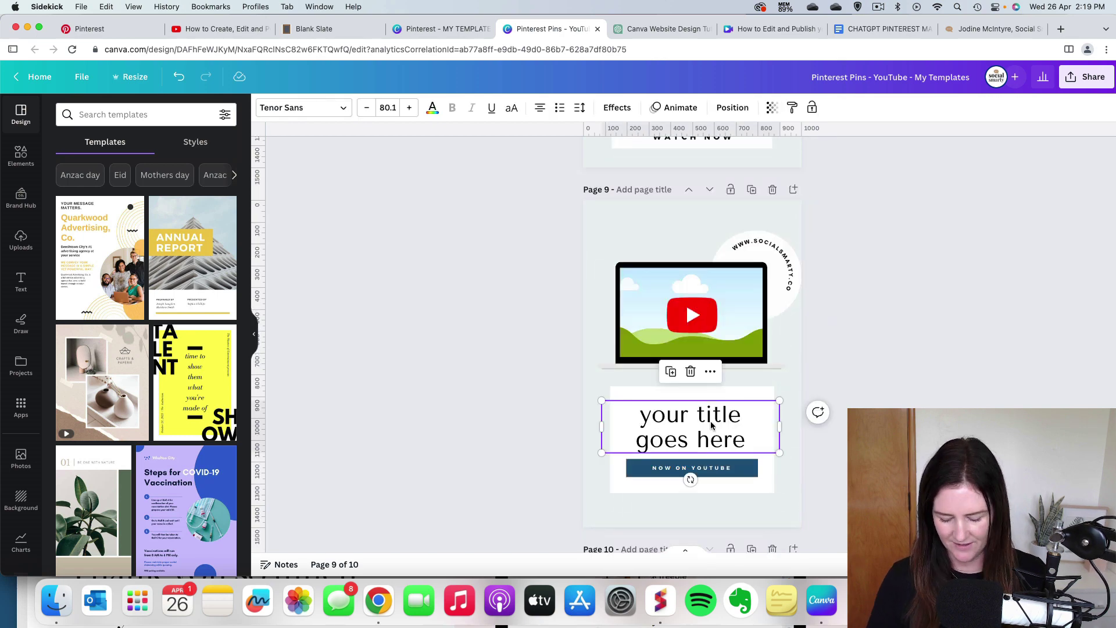
key("Delete")
key("super+v")
left_click_drag(717, 329, 726, 438)
left_click_drag(802, 418, 762, 418)
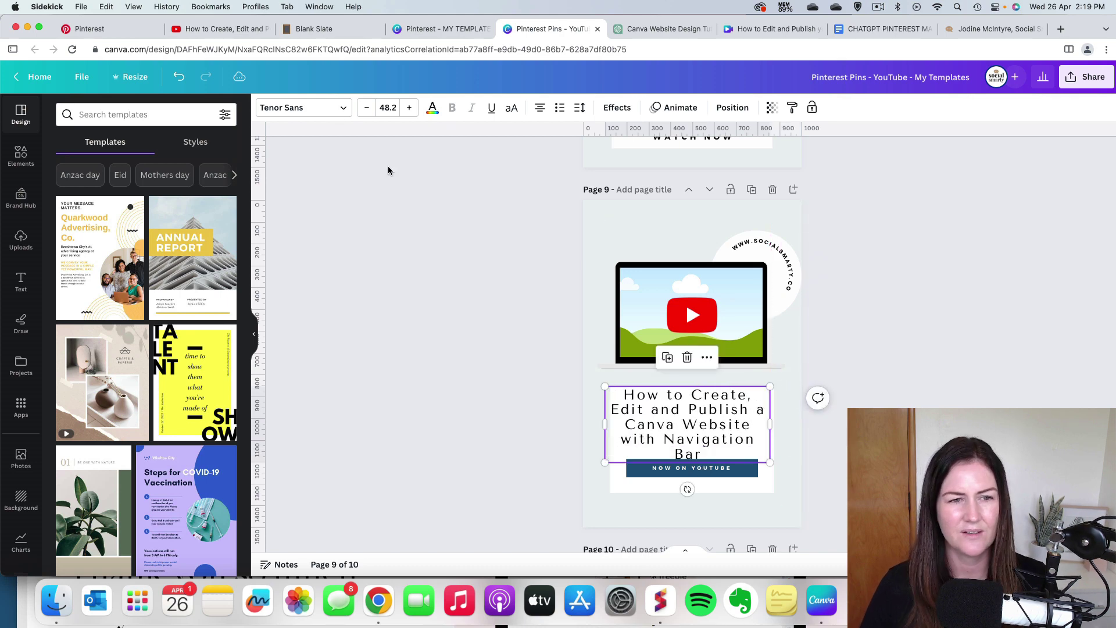
left_click(366, 108)
left_click(366, 108)
left_click(366, 108)
left_click_drag(652, 430, 614, 423)
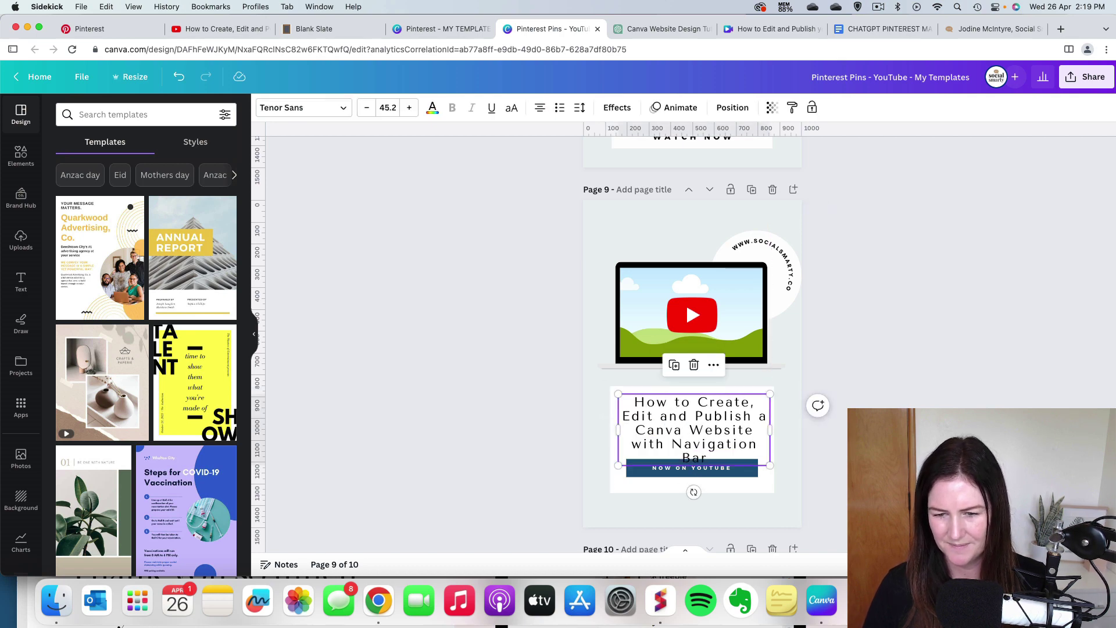
key("Escape")
Step: Move page 9's NOW ON YOUTUBE button below the title and break the title before 'Navigation'
left_click(674, 474)
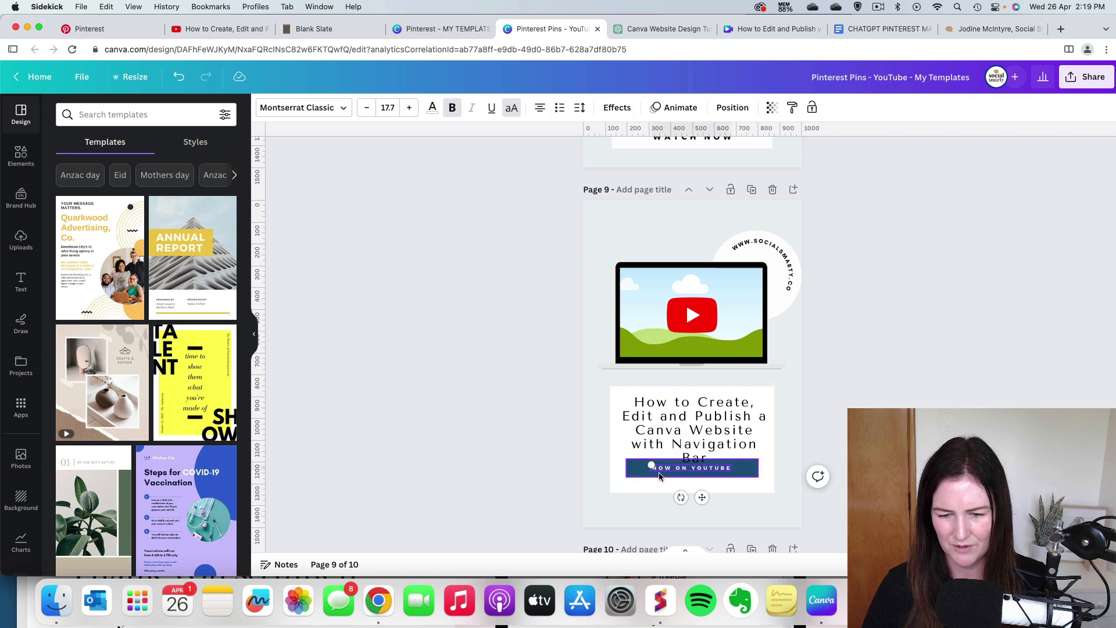
left_click_drag(660, 476, 689, 489)
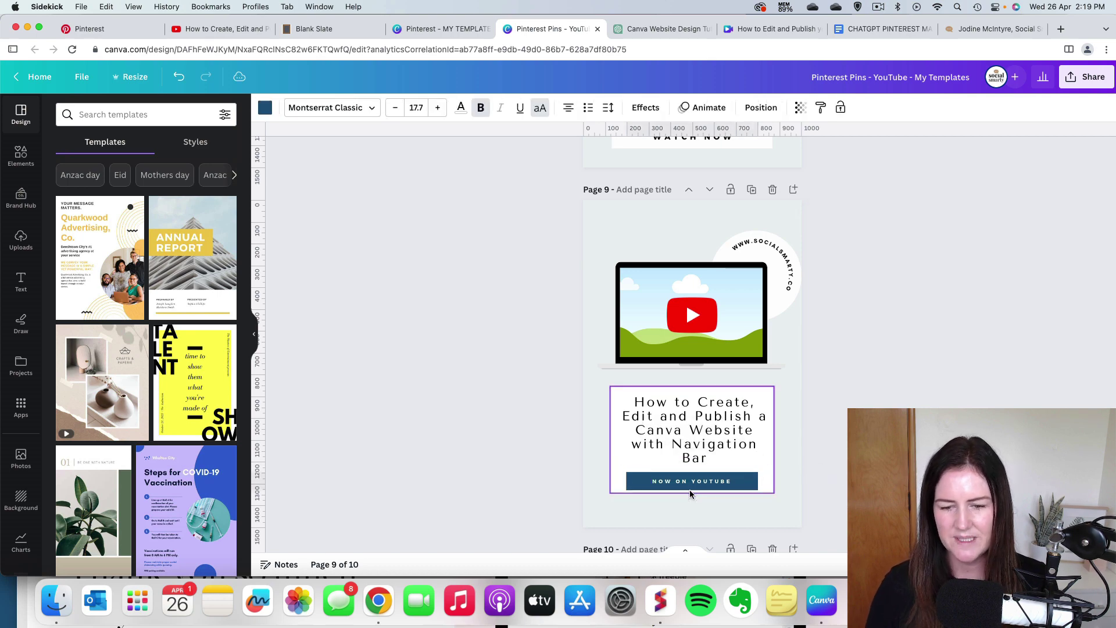
left_click(793, 503)
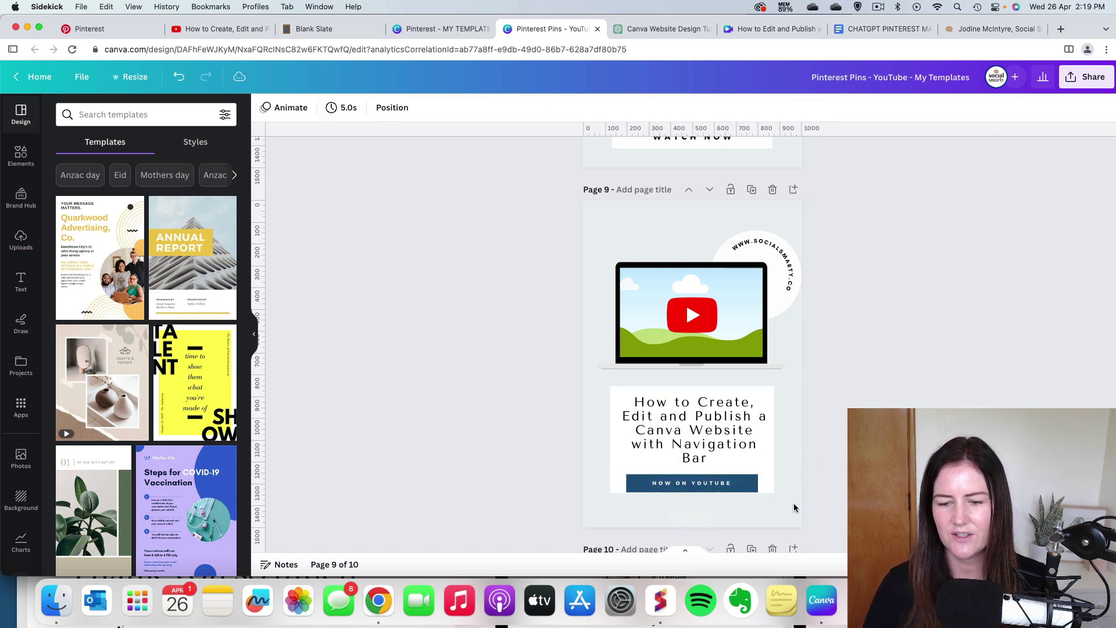
left_click(765, 470)
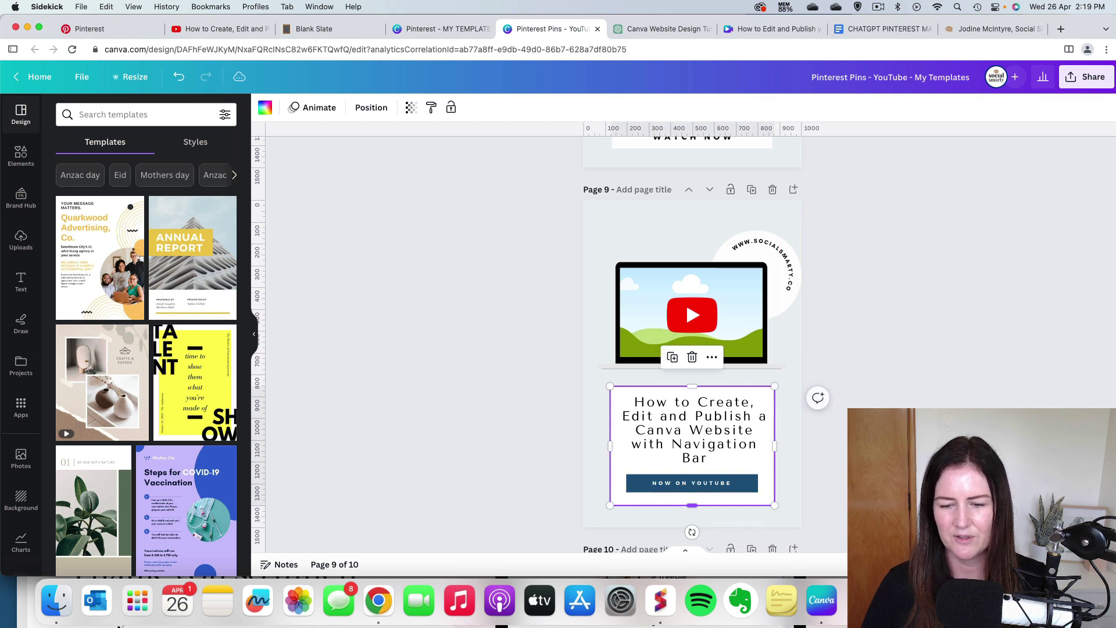
scroll(691, 349, "down", 5)
left_click(719, 247)
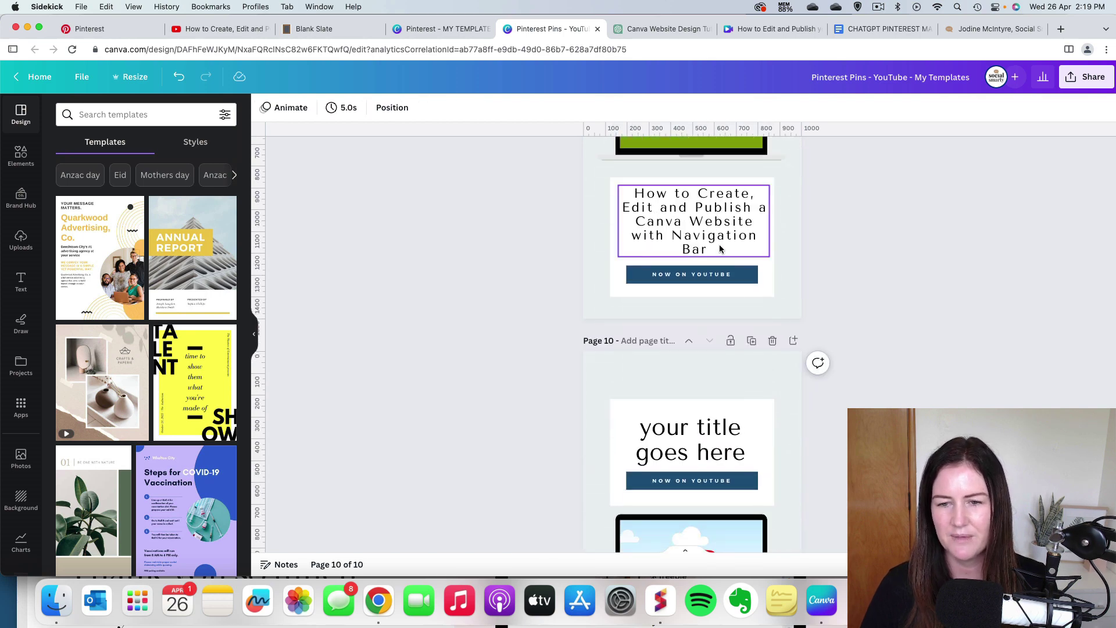
left_click(674, 234)
key("Return")
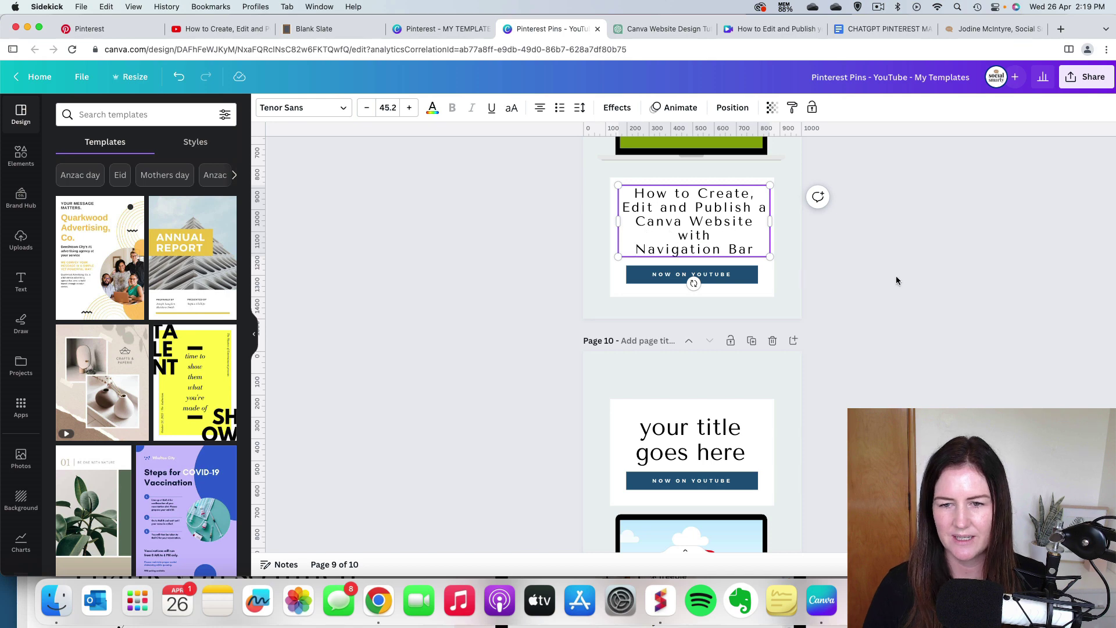
left_click(917, 346)
Step: Replace page 10's 'your title goes here' placeholder with the video title, narrowed and raised
scroll(917, 346, "down", 2)
left_click(691, 333)
key("Delete")
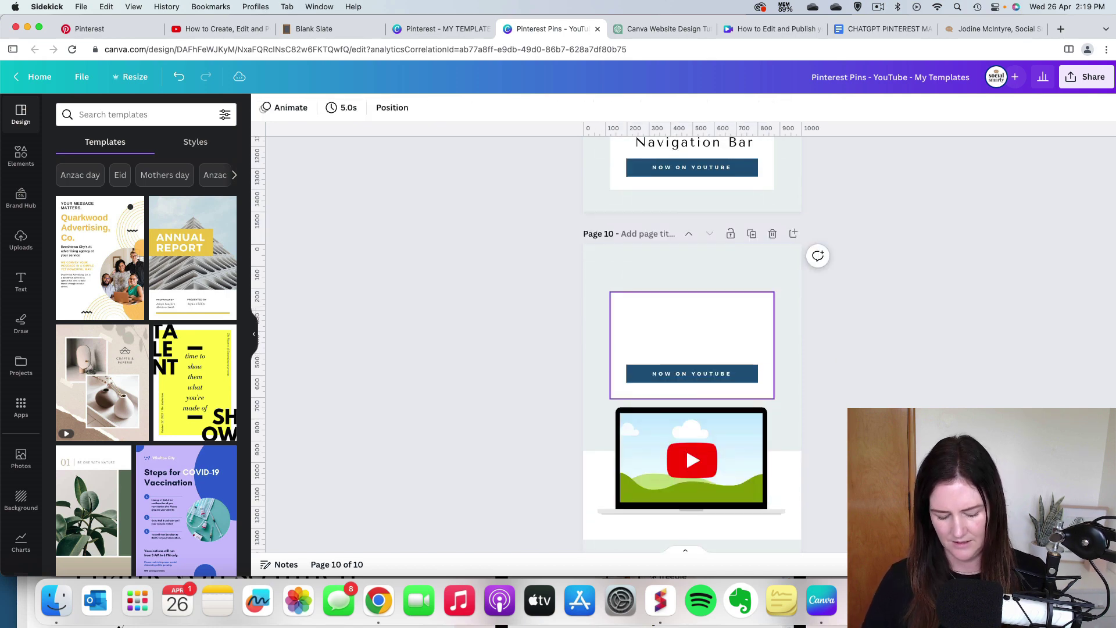
type("How to Create, Edit and Publish a Canva Website with Navigation Bar")
left_click_drag(796, 332, 697, 267)
left_click(699, 292)
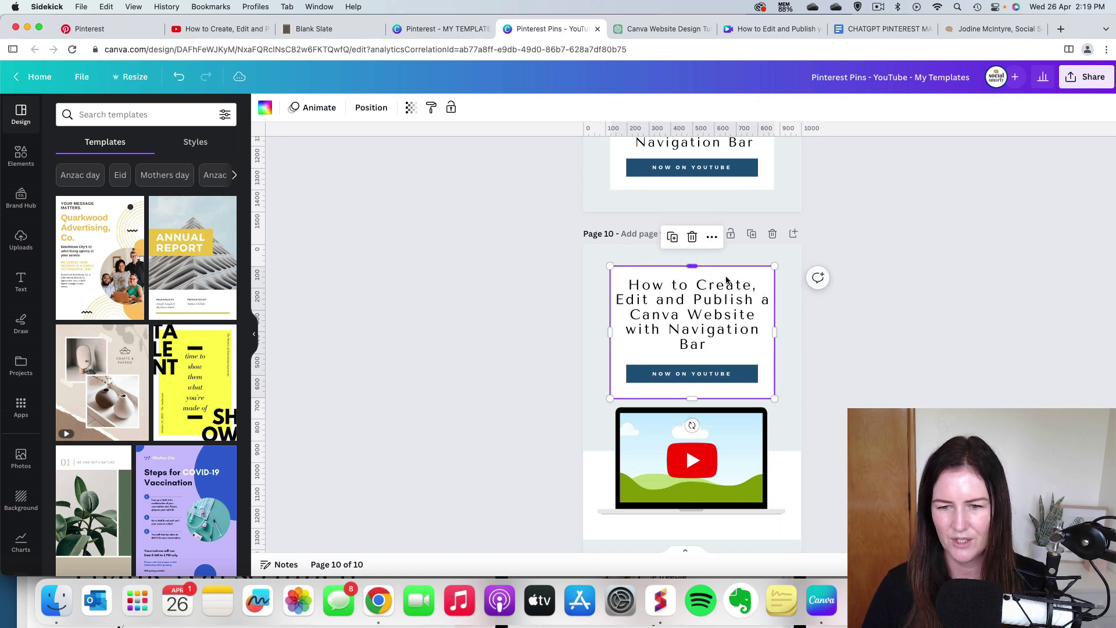
left_click(872, 330)
scroll(872, 330, "up", 20)
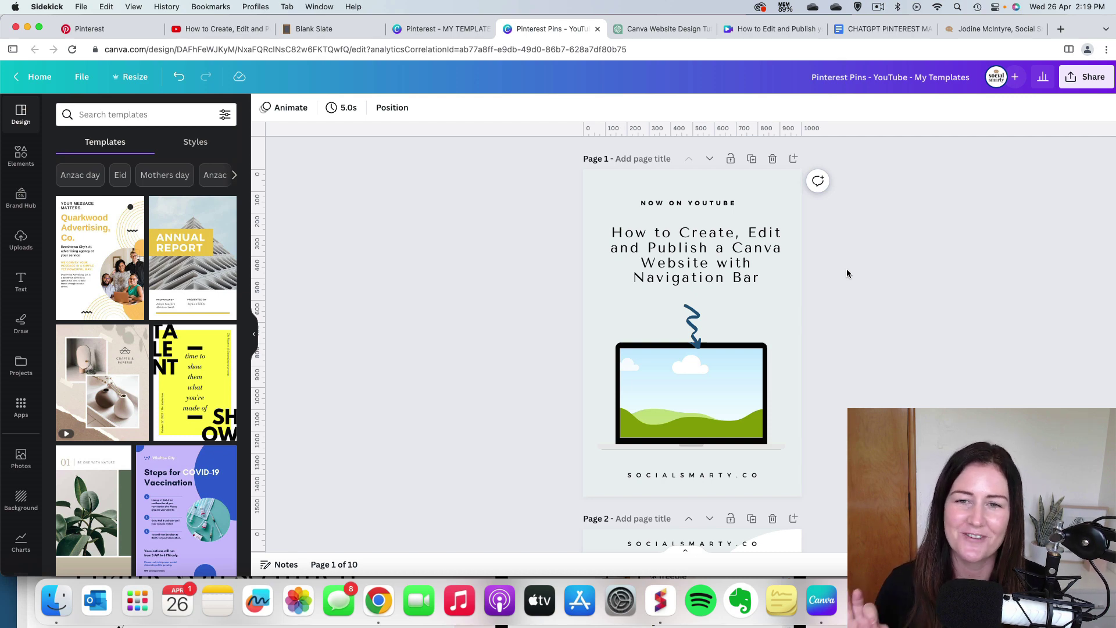
Step: Export the 'How to Edit and Publish your Canva Website with Navigation' thumbnail as a PNG
left_click(748, 28)
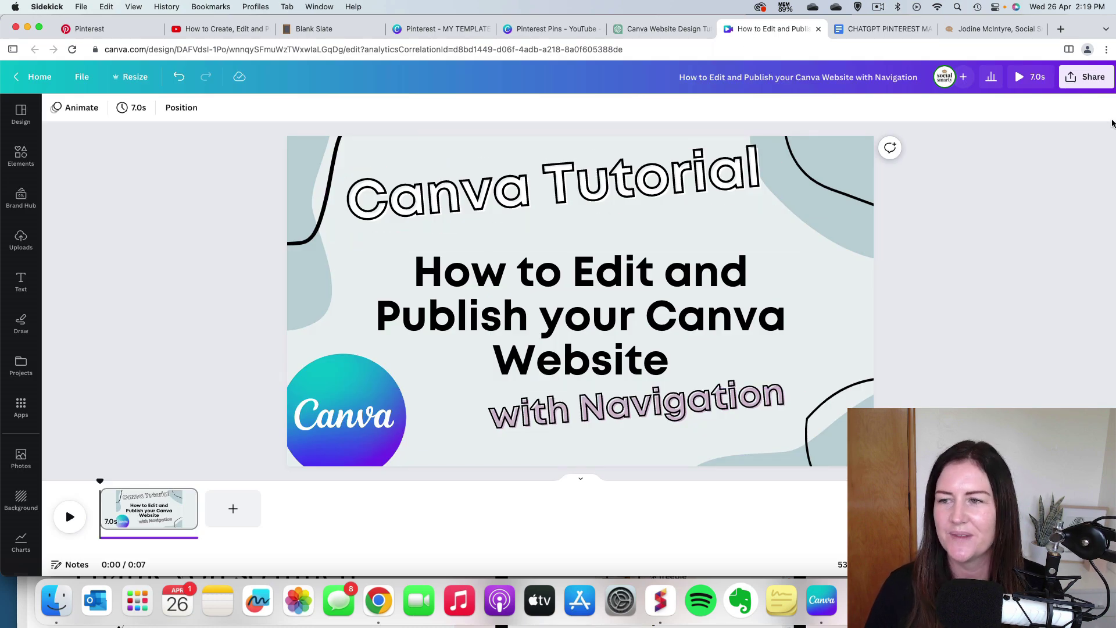
left_click(1086, 76)
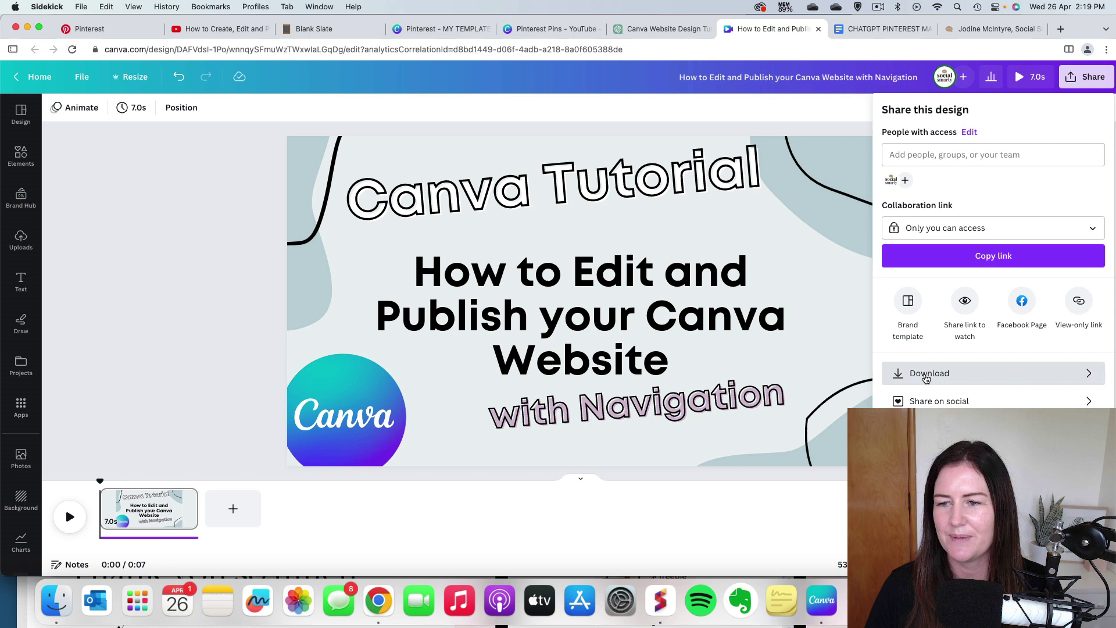
left_click(924, 374)
left_click(1030, 163)
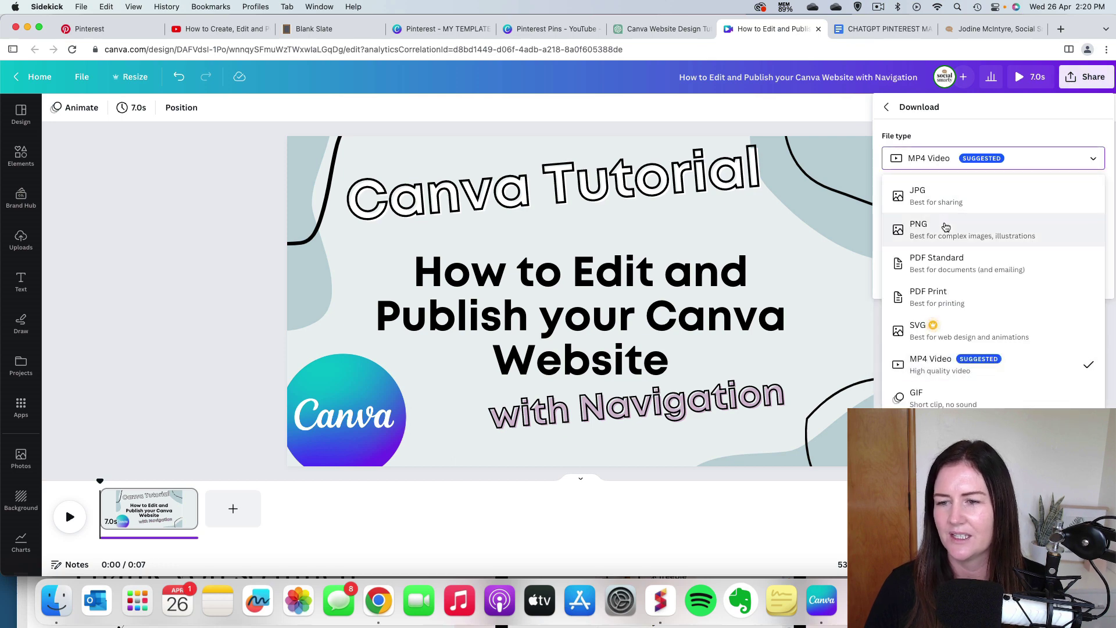
left_click(952, 226)
left_click(1013, 350)
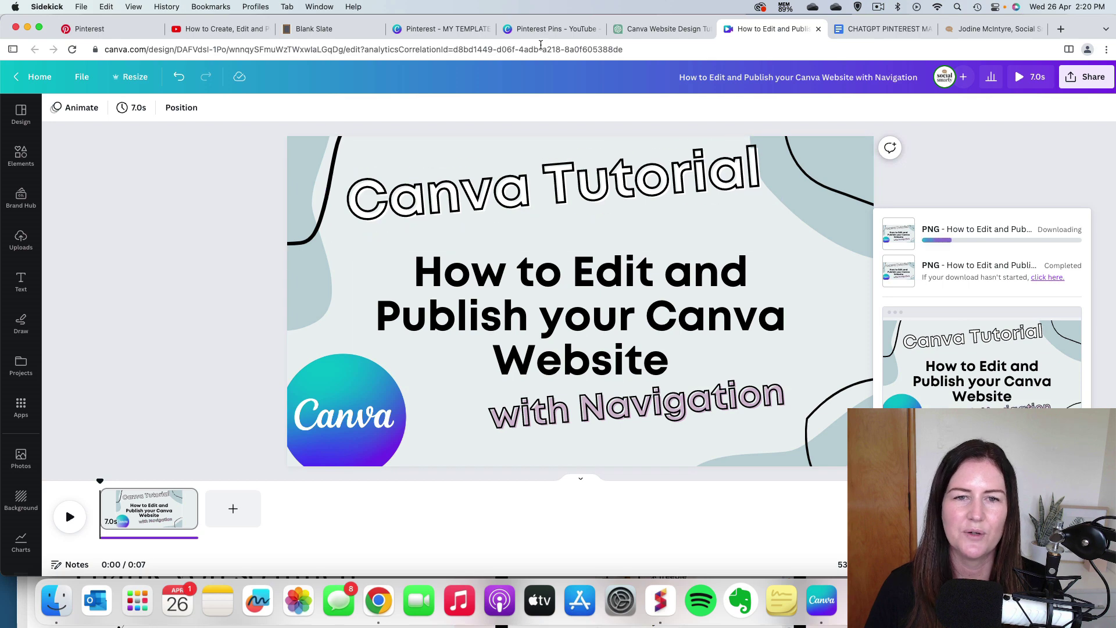
Step: Upload the downloaded tutorial PNG from Downloads into the Pinterest Pins design
left_click(543, 36)
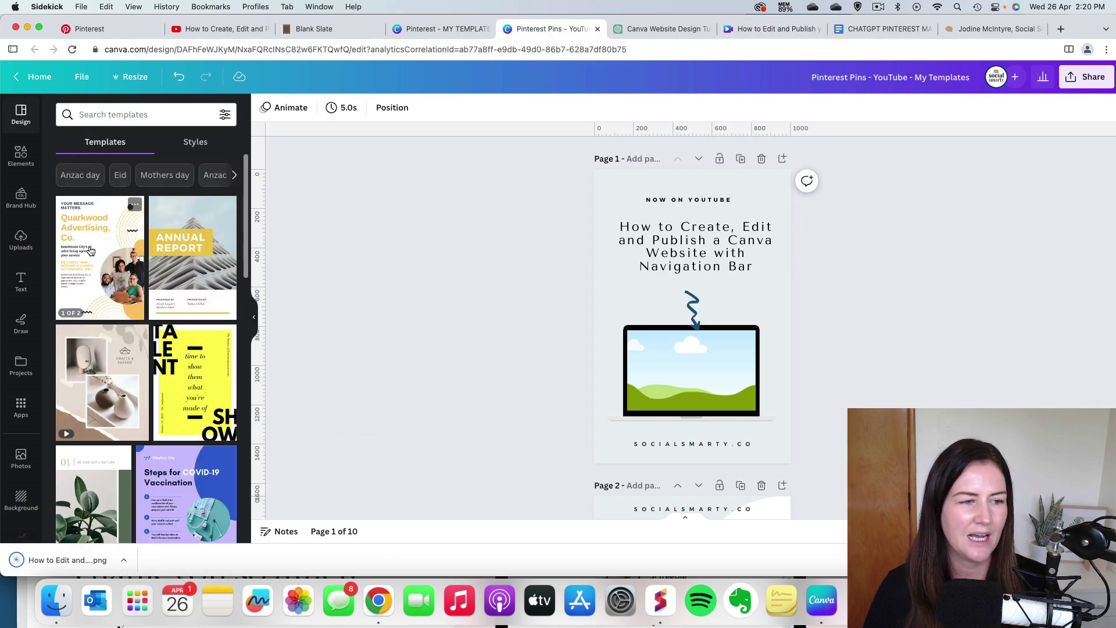
left_click(22, 247)
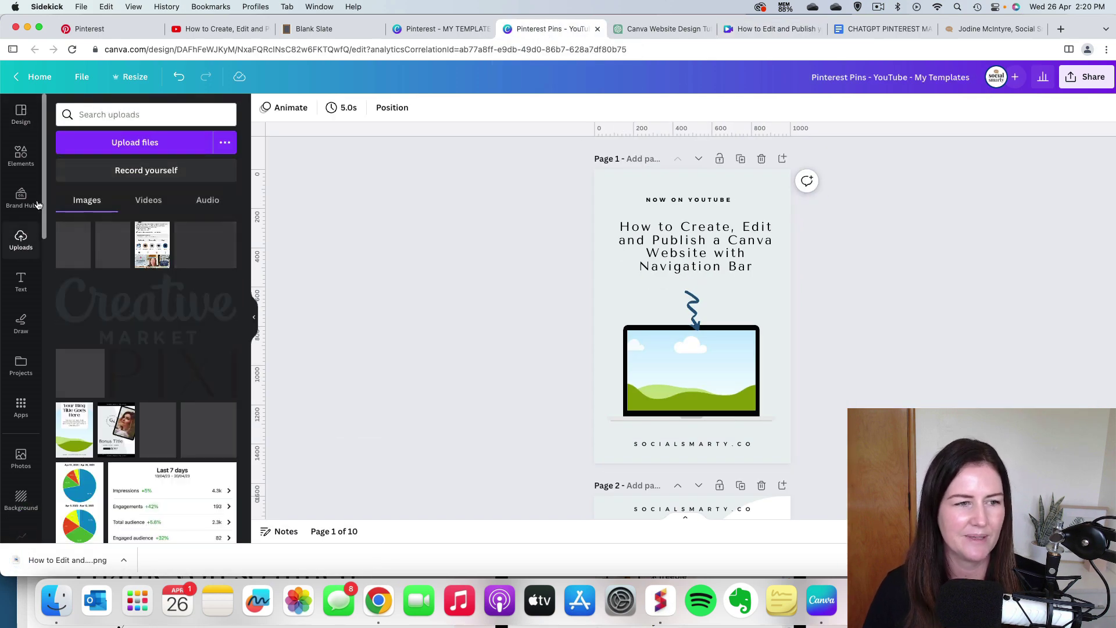
left_click(124, 145)
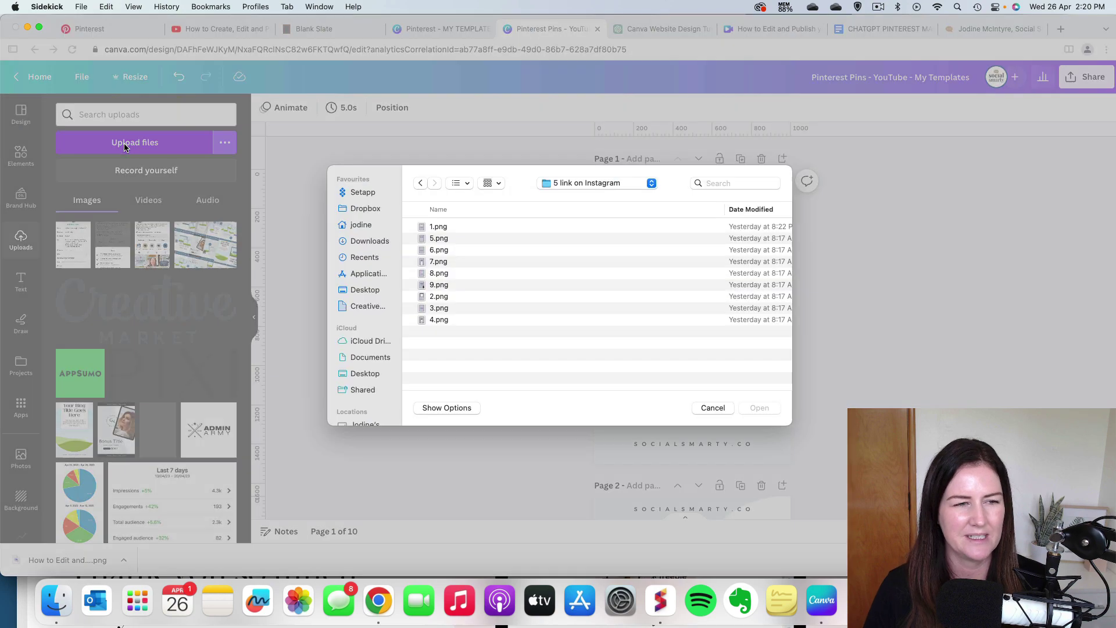
left_click(370, 246)
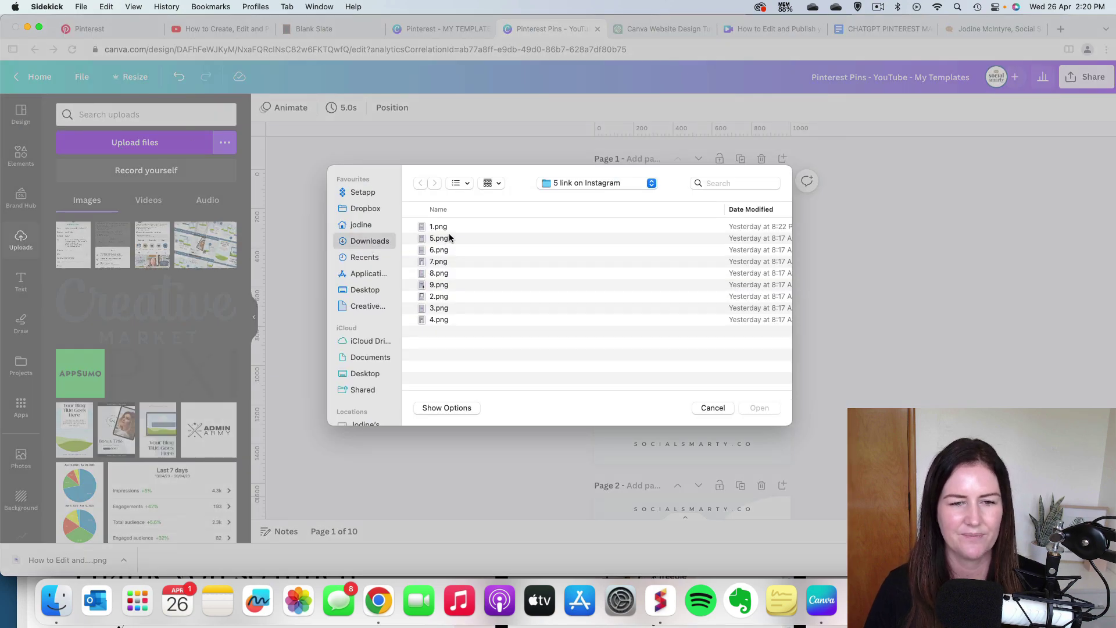
double_click(453, 227)
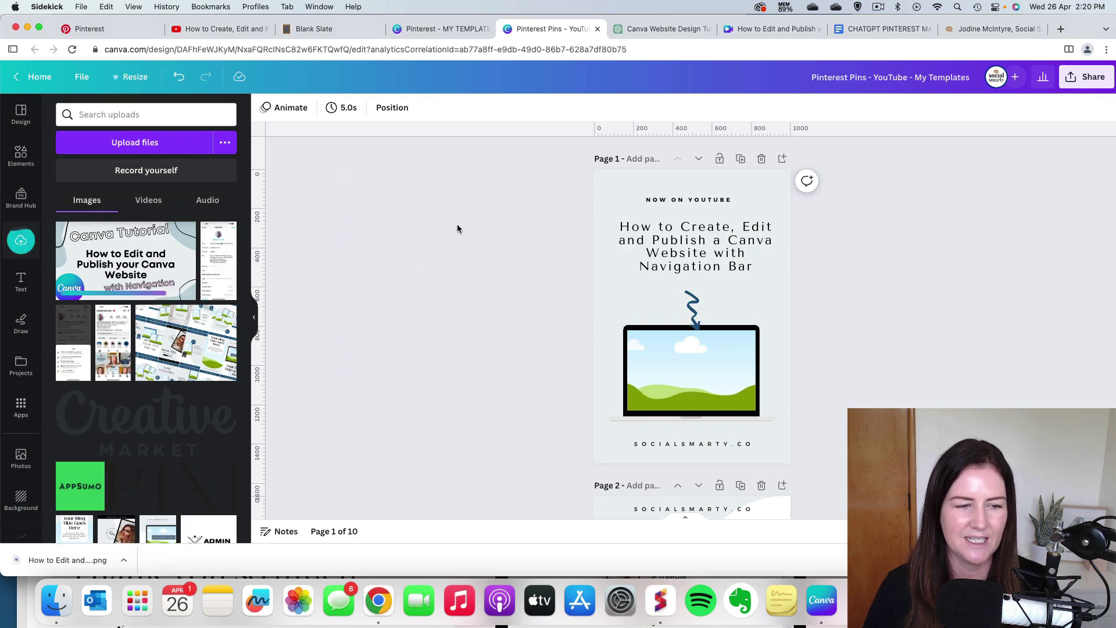
Step: Drop the tutorial thumbnail into the device mockup frames on four of the pages
left_click_drag(152, 233, 692, 366)
scroll(541, 347, "down", 4)
scroll(540, 347, "down", 3)
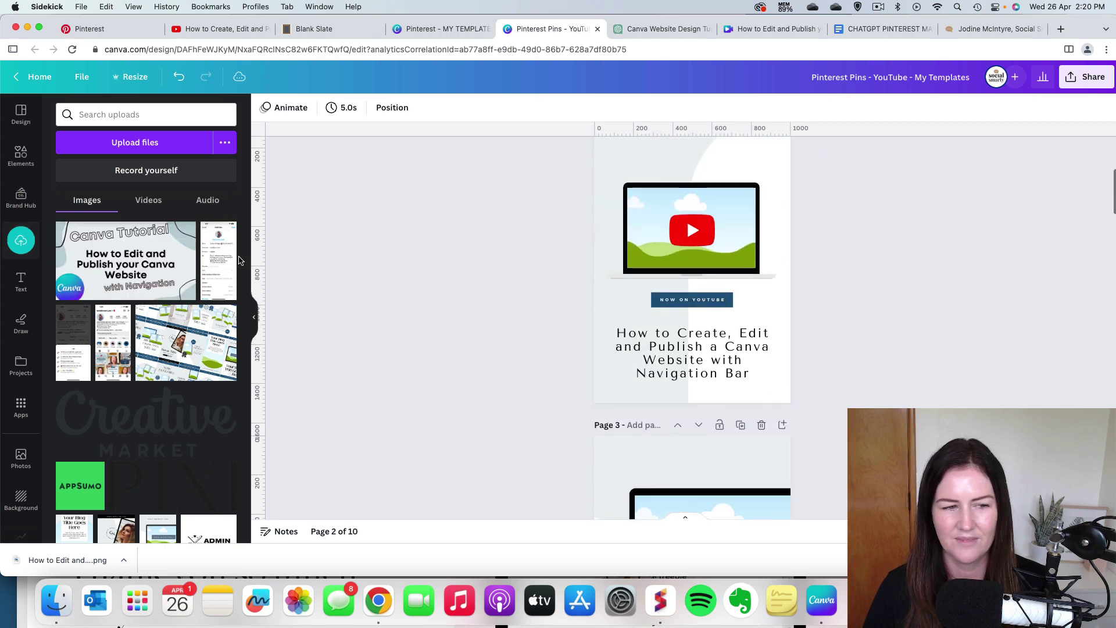
left_click_drag(133, 259, 647, 229)
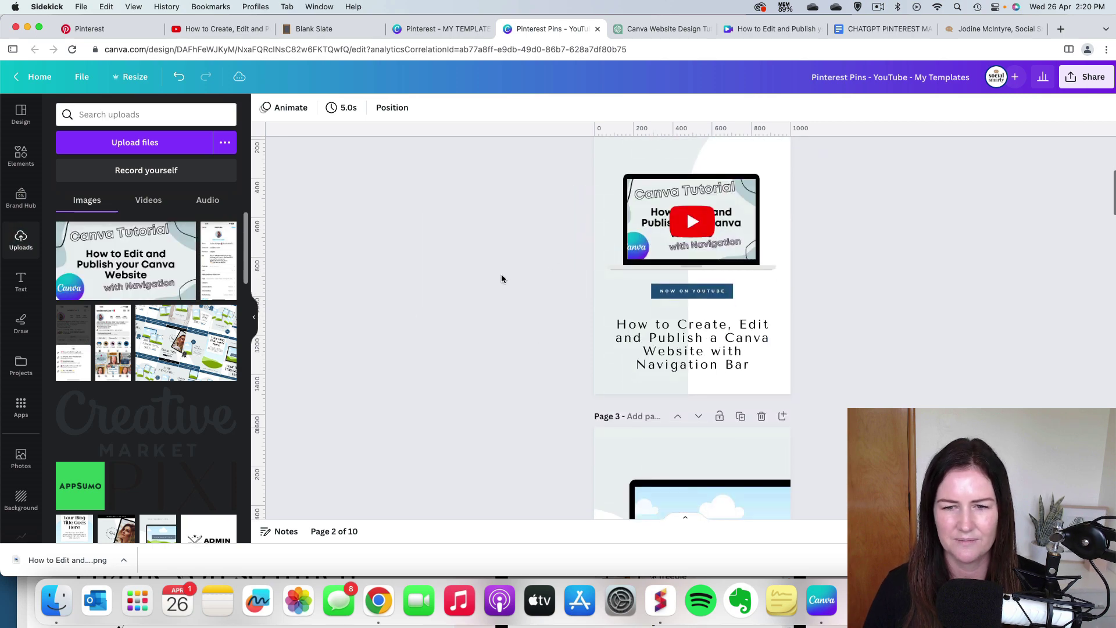
scroll(501, 274, "down", 6)
left_click_drag(145, 267, 642, 216)
scroll(565, 273, "down", 2)
scroll(565, 272, "down", 3)
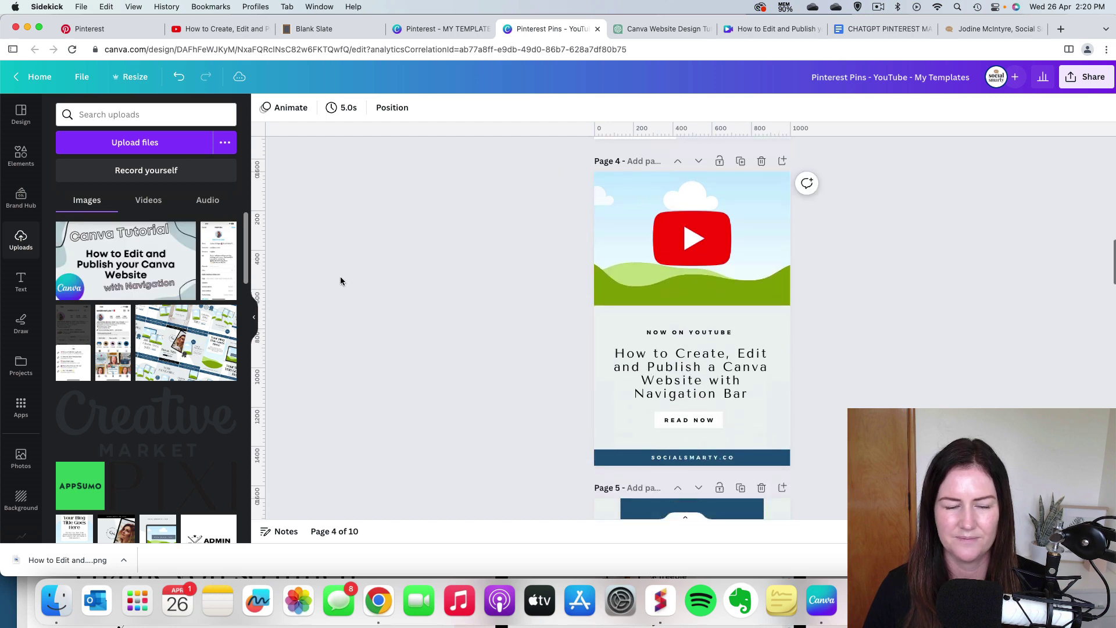
left_click_drag(139, 261, 601, 245)
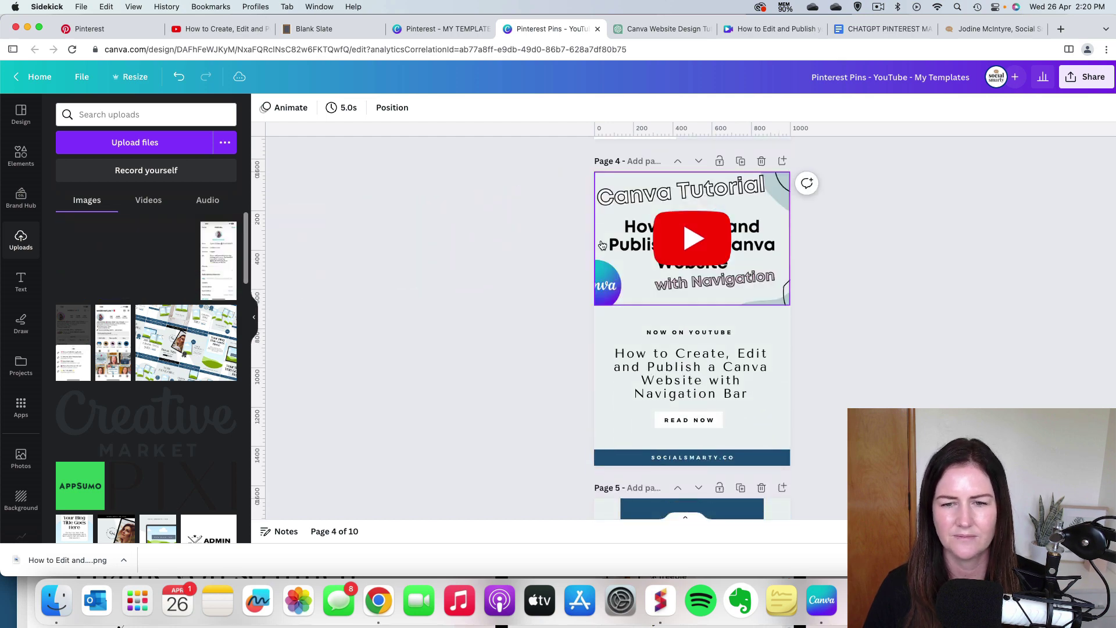
scroll(435, 279, "down", 1)
scroll(600, 267, "up", 2)
Step: Re-crop and resize page 4's tutorial image to fill its frame, shifted right
double_click(601, 266)
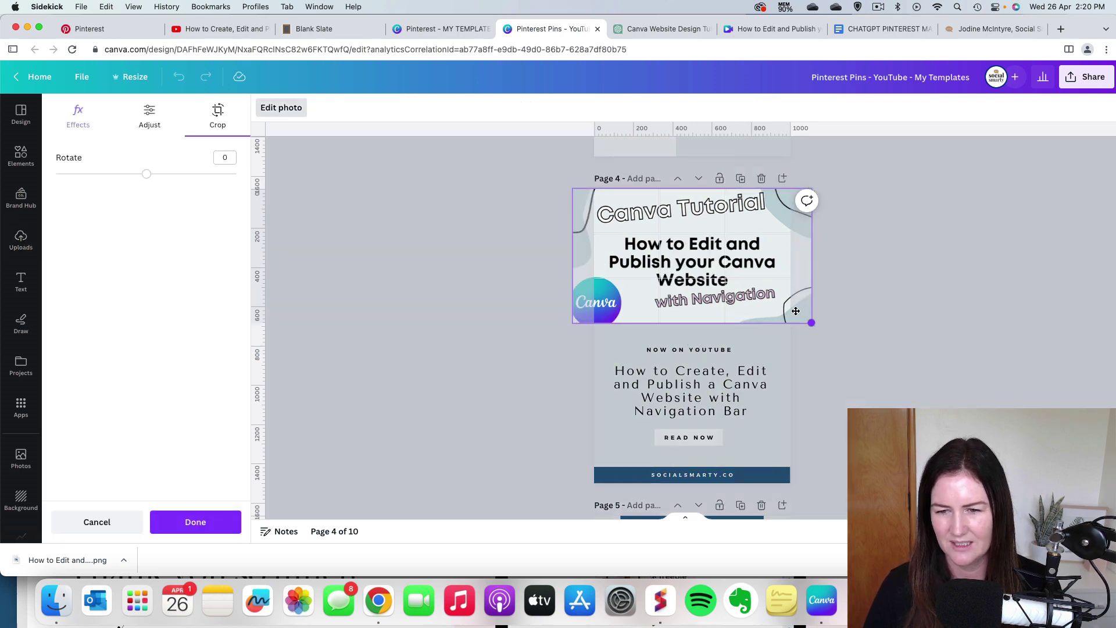
left_click(834, 326)
left_click_drag(789, 320, 790, 315)
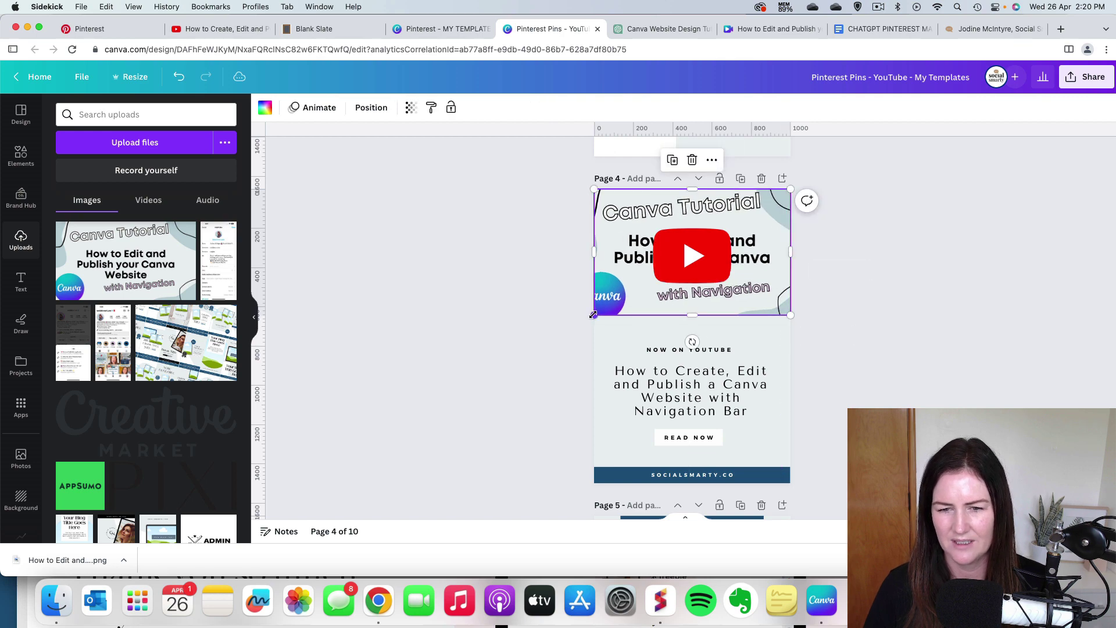
left_click_drag(593, 315, 589, 310)
left_click_drag(591, 249, 587, 245)
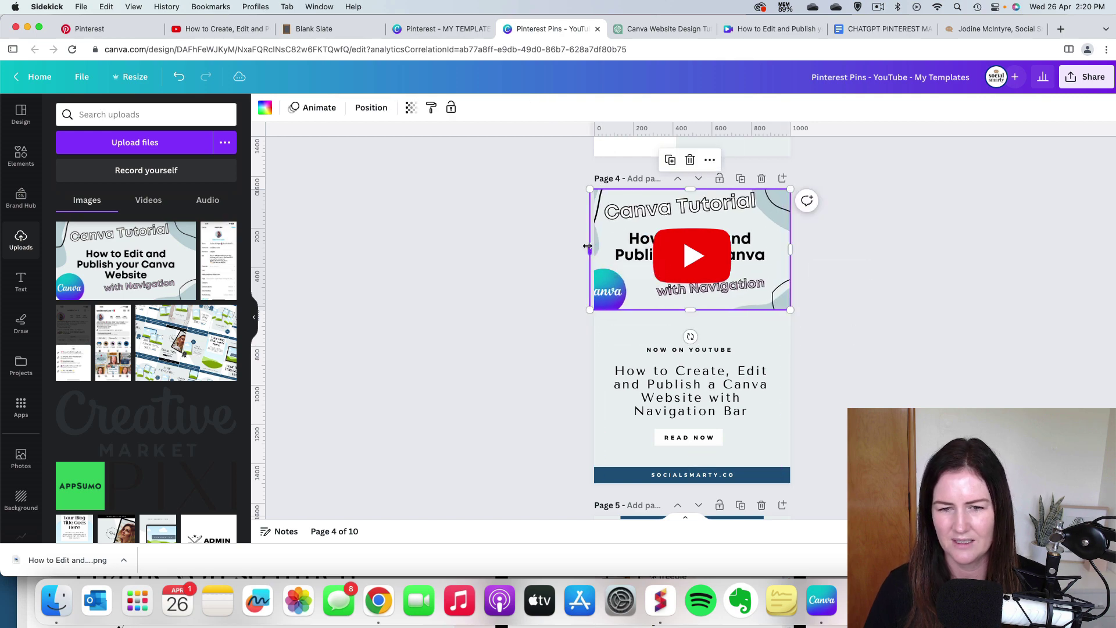
double_click(619, 266)
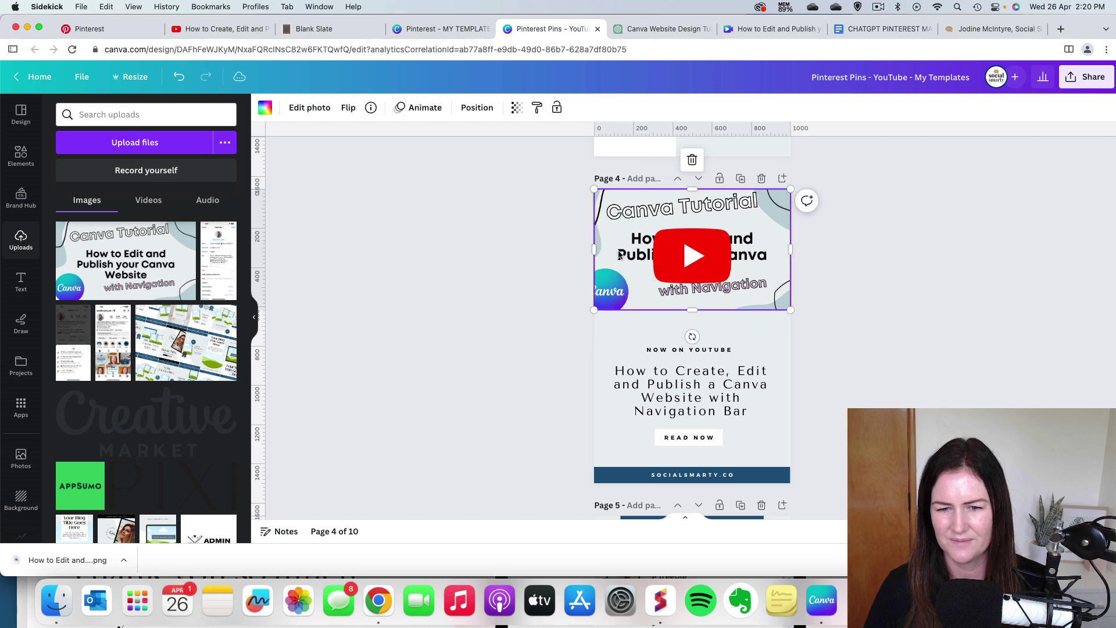
left_click_drag(620, 267, 640, 267)
left_click(832, 282)
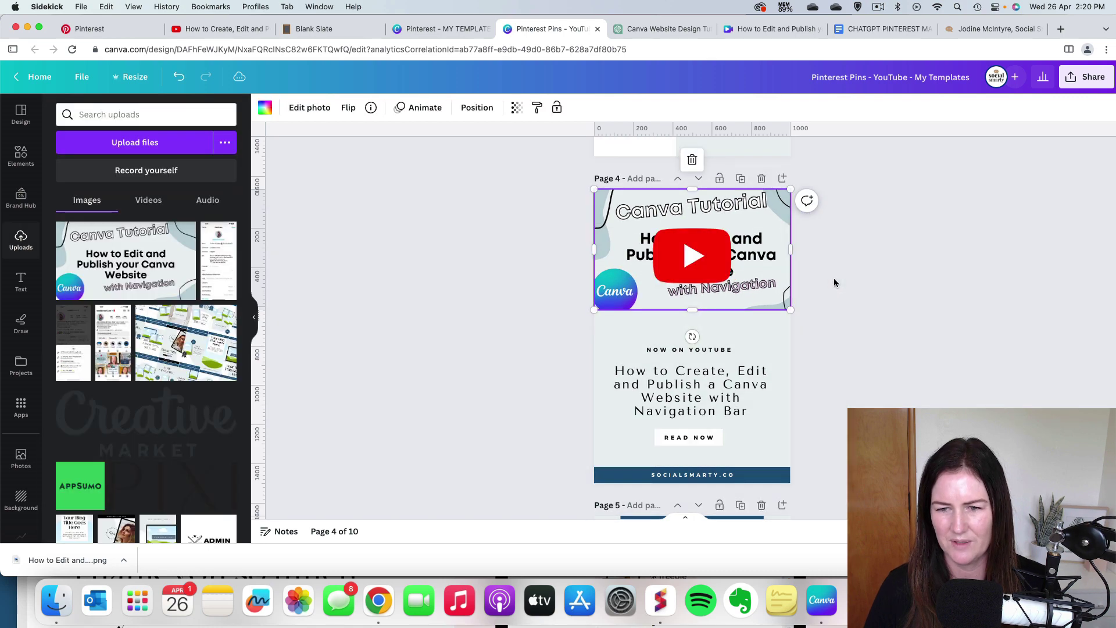
Step: Place the tutorial image in page 5's frame and size it to the page edge
scroll(834, 283, "down", 5)
scroll(833, 283, "down", 2)
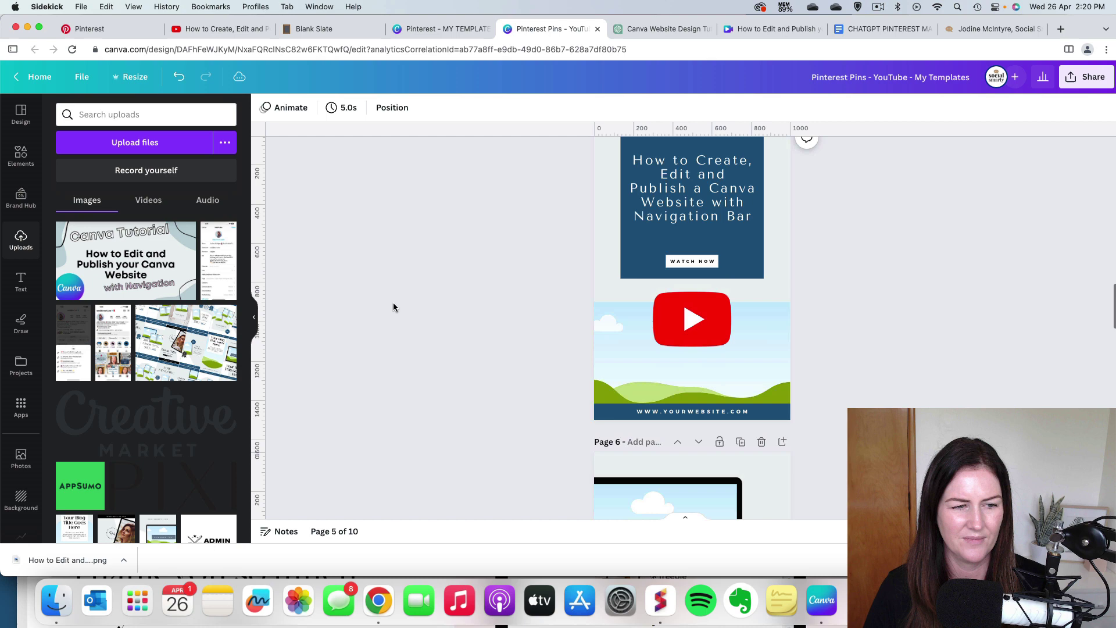
left_click_drag(125, 261, 615, 365)
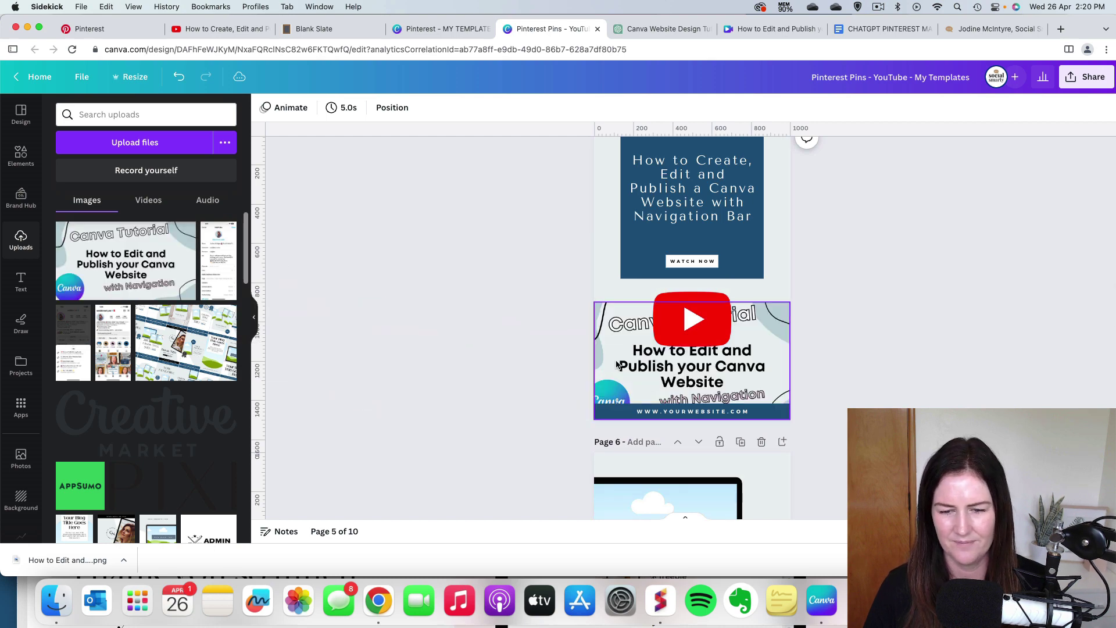
double_click(620, 369)
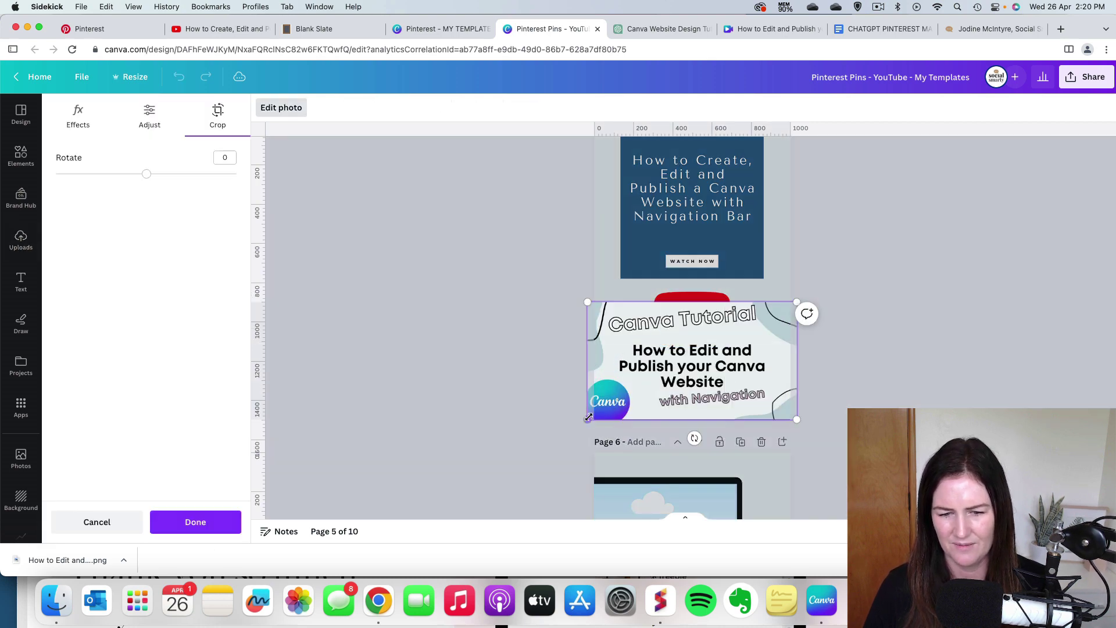
left_click(544, 385)
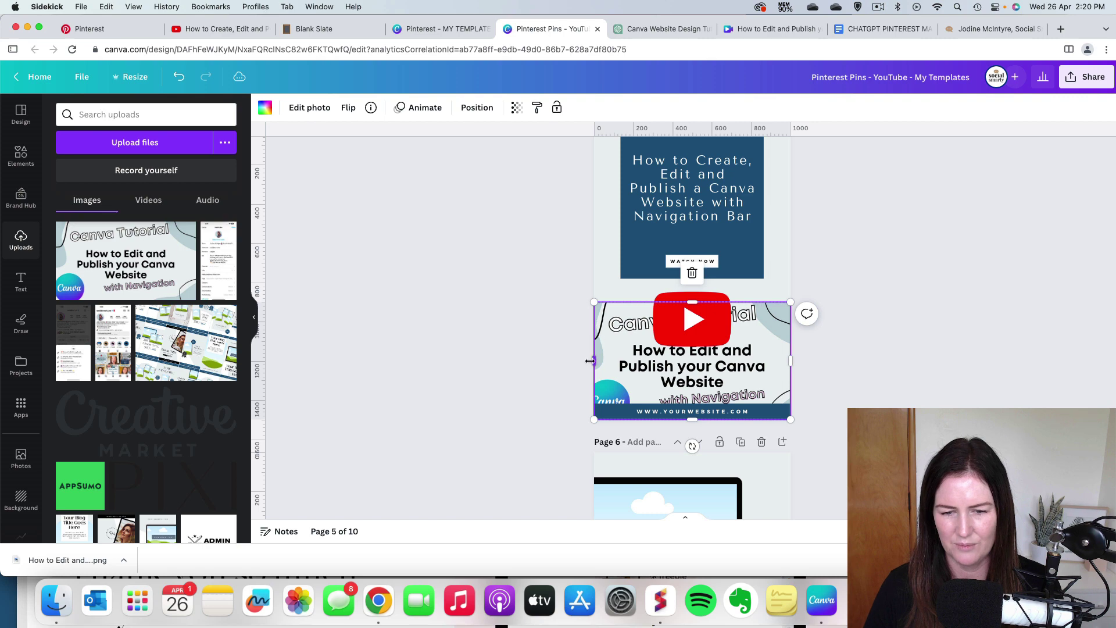
mouse_move(589, 361)
left_mouse_down()
mouse_move(602, 309)
mouse_move(609, 361)
left_mouse_up()
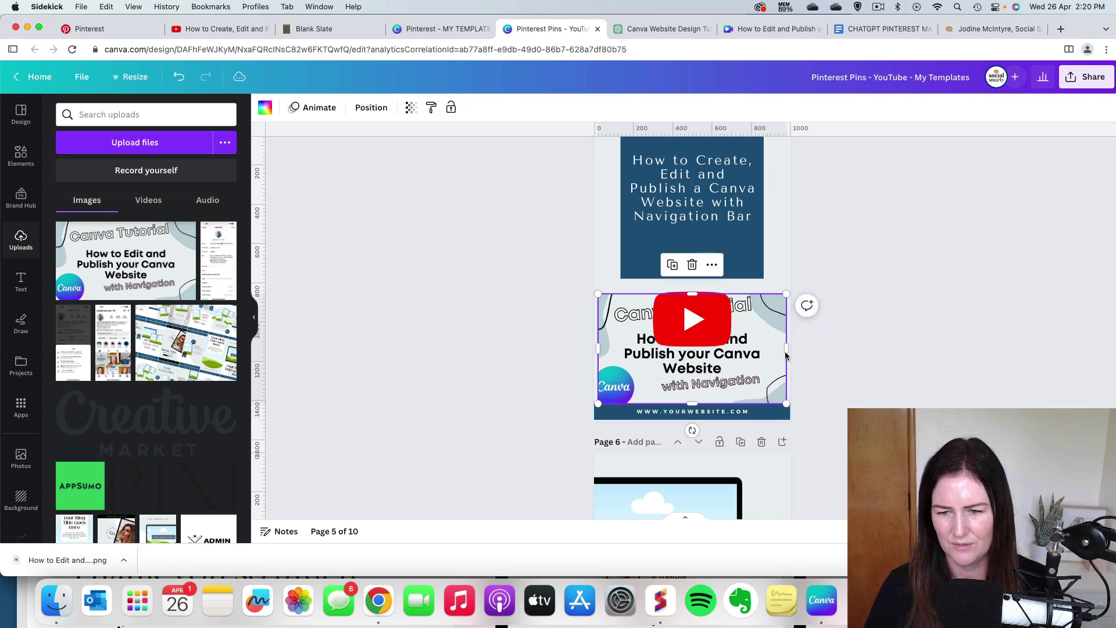
left_click_drag(786, 349, 791, 349)
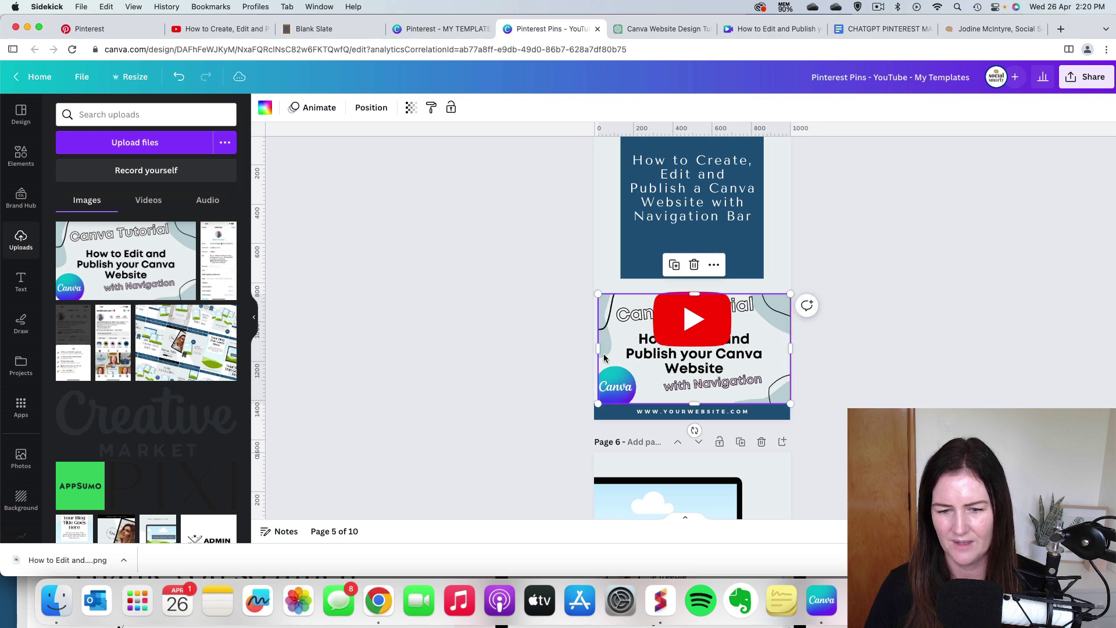
left_click(492, 374)
Step: Place the tutorial image in page 6's screen frame and adjust its crop
scroll(492, 374, "down", 5)
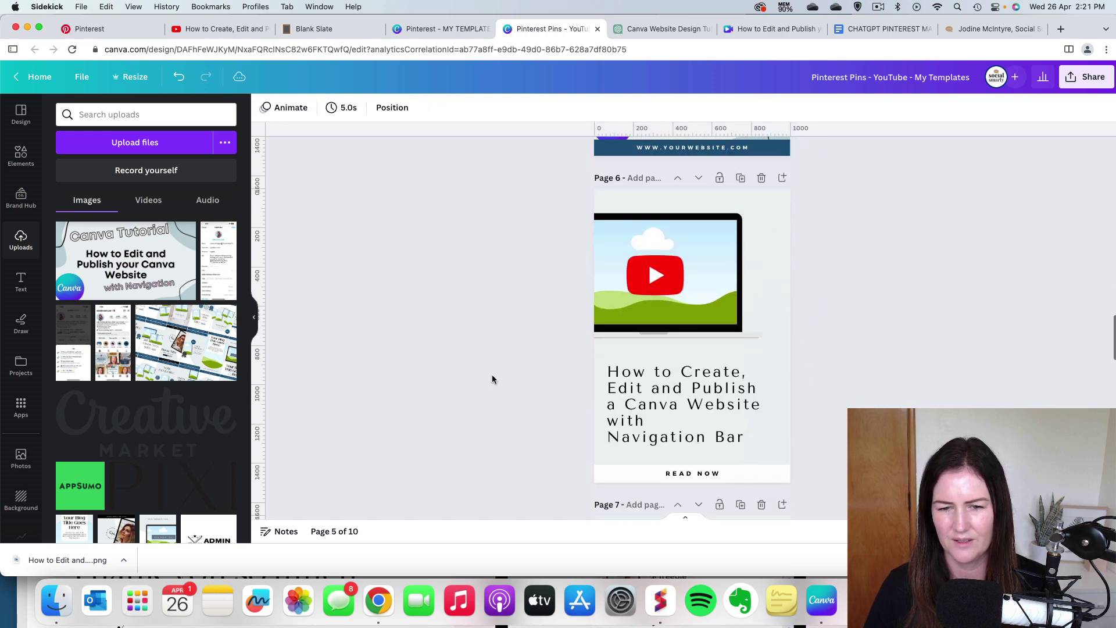
left_click_drag(112, 272, 621, 286)
double_click(614, 300)
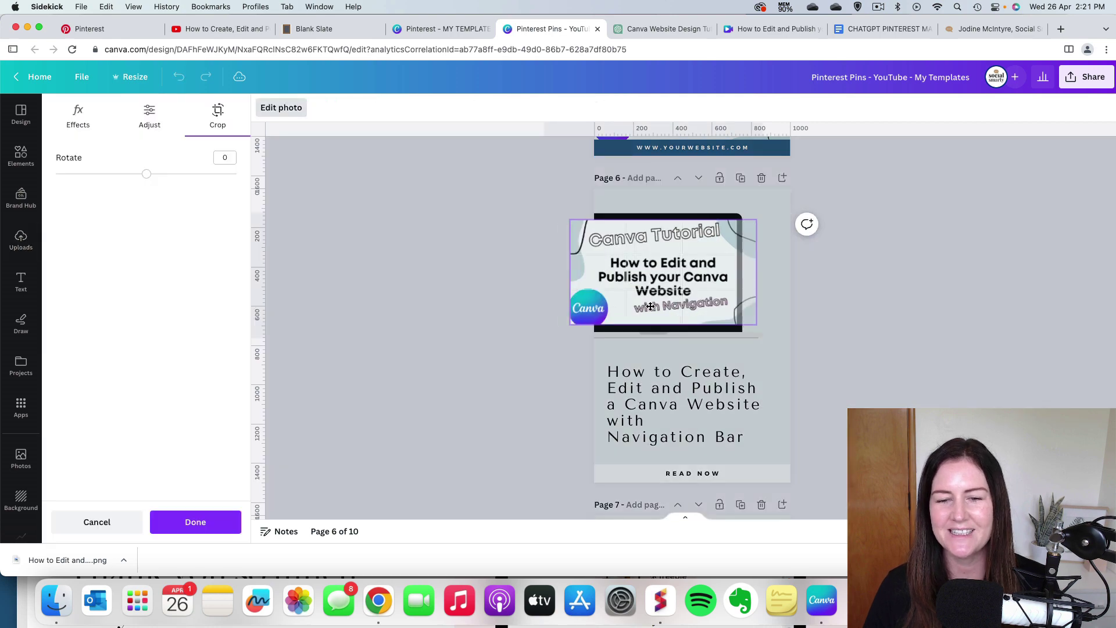
left_click(478, 296)
left_click(467, 302)
Step: Drop the tutorial image into the screen frames on pages 8, 9 and 10
scroll(462, 307, "down", 5)
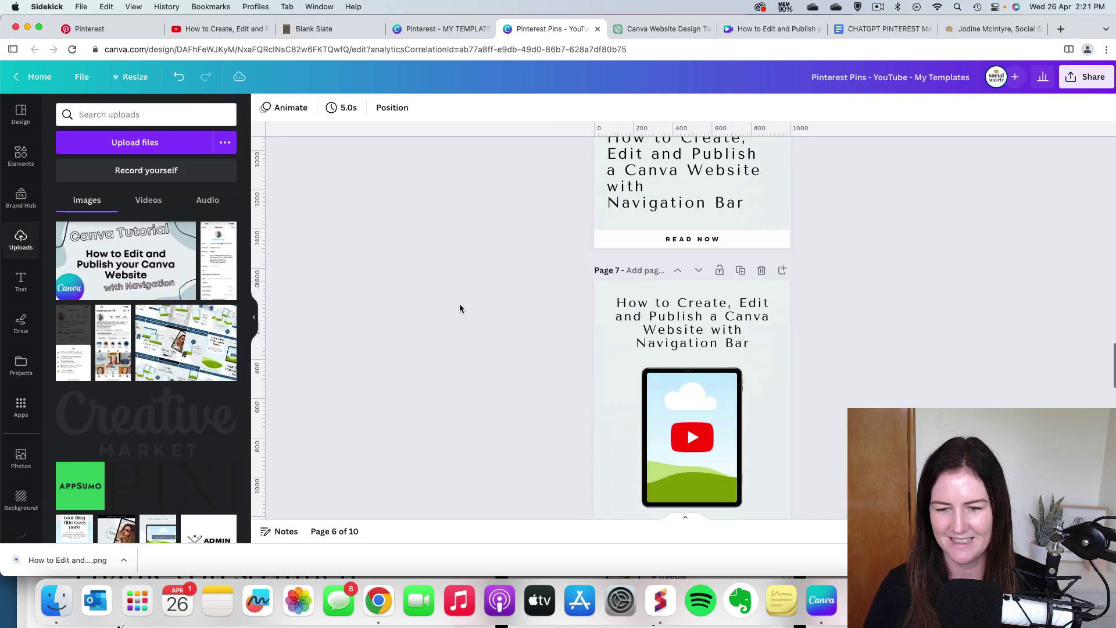
scroll(429, 346, "down", 3)
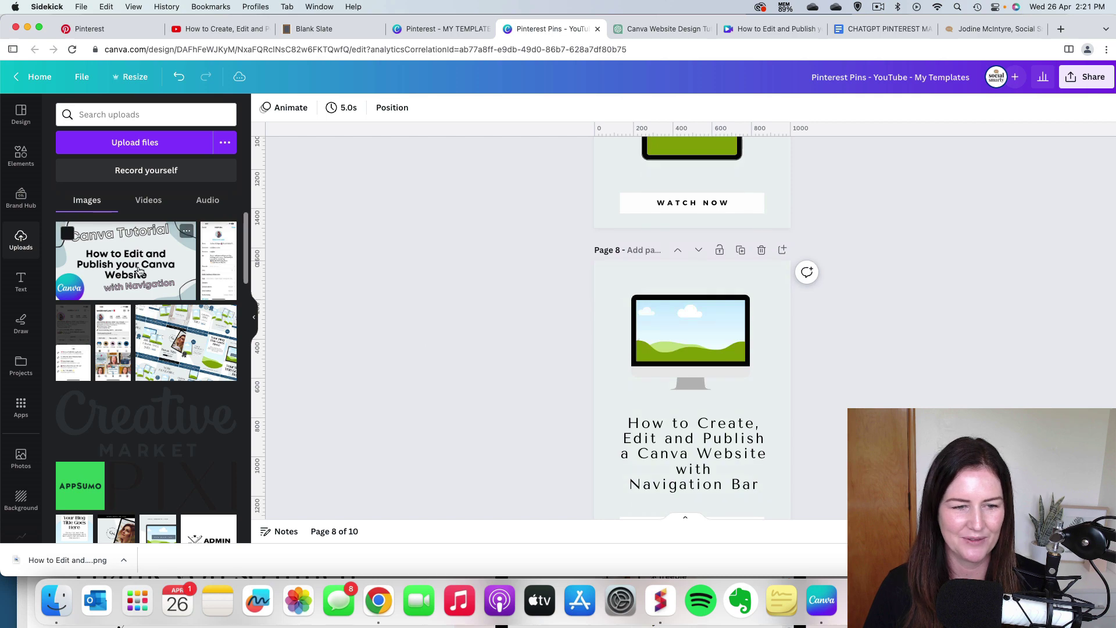
left_click_drag(63, 230, 652, 321)
scroll(458, 326, "down", 5)
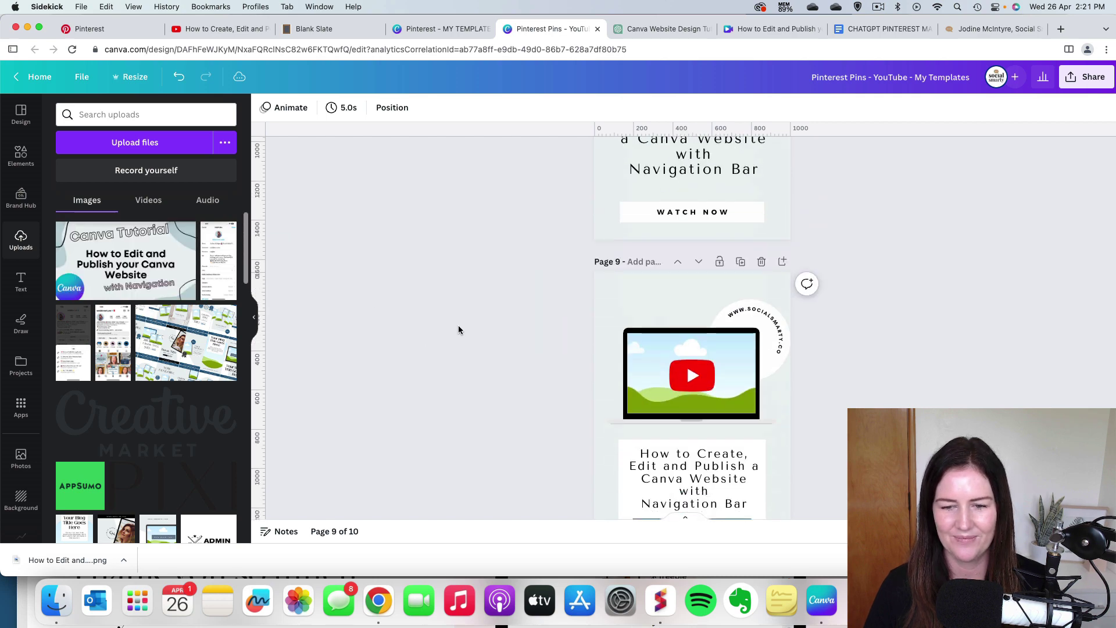
left_click_drag(117, 260, 651, 296)
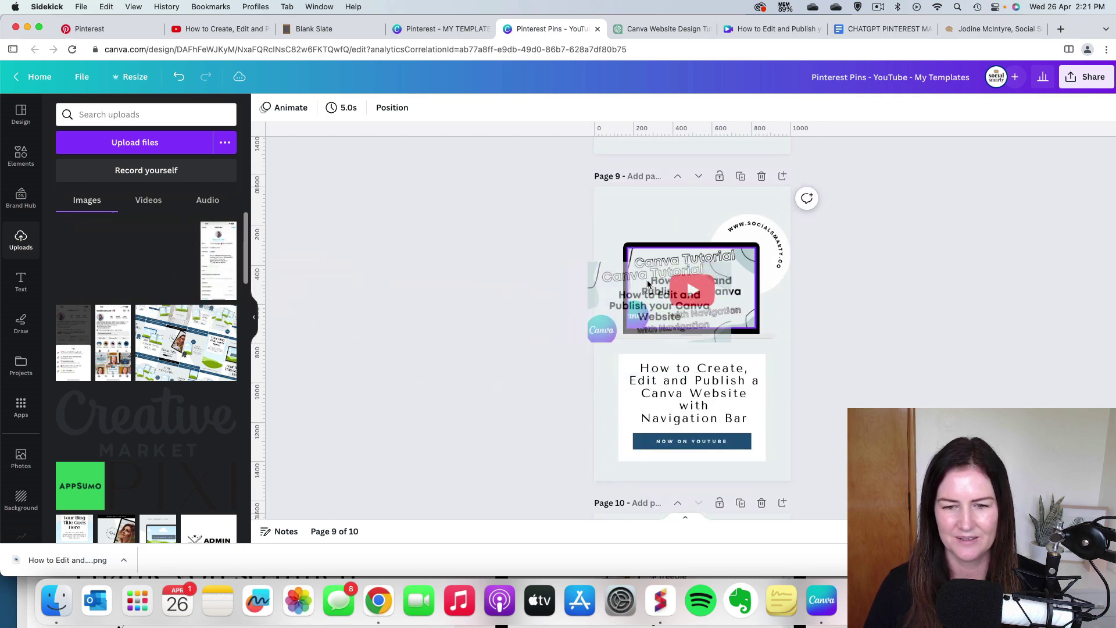
scroll(383, 306, "down", 3)
scroll(384, 306, "down", 3)
left_click_drag(116, 259, 639, 361)
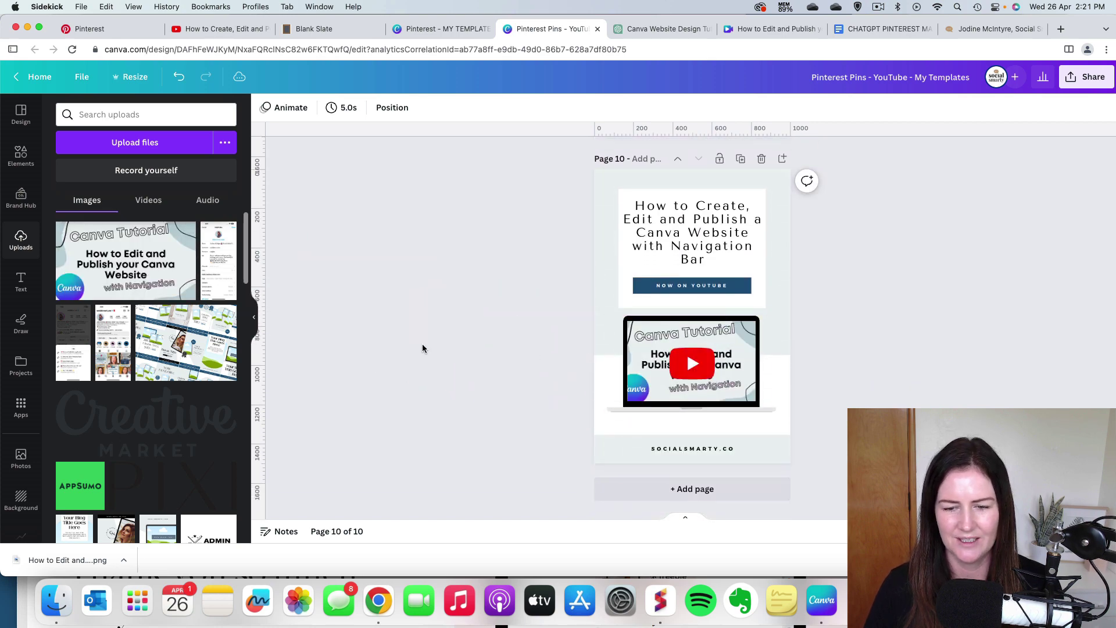
scroll(422, 343, "up", 5)
scroll(422, 343, "up", 5)
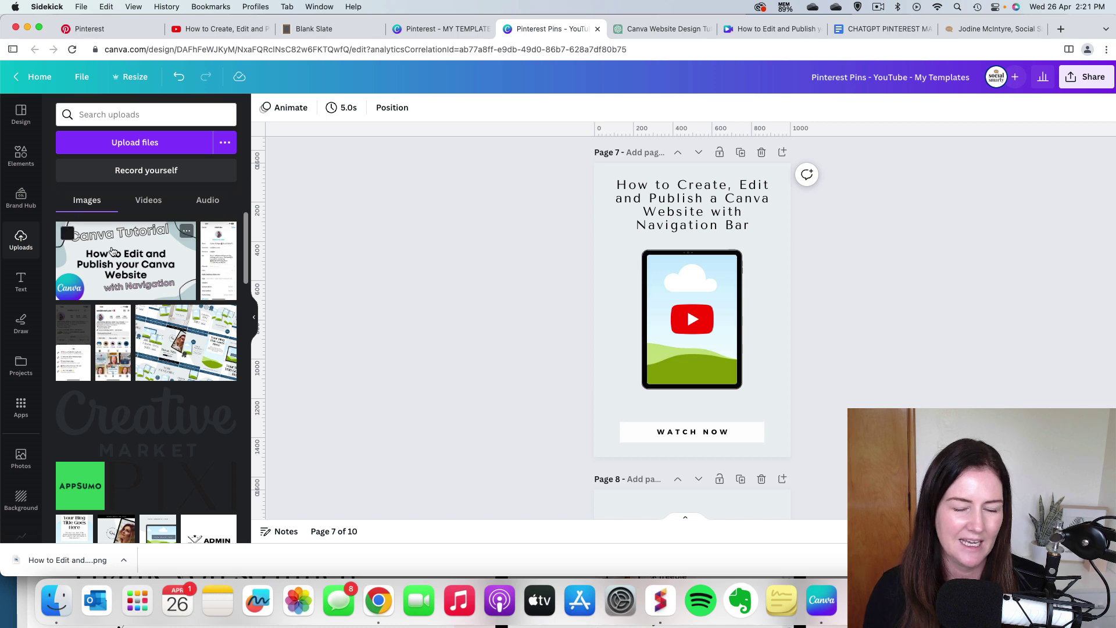
Step: Try the tutorial image in page 7's tablet frame, then delete the tablet frame
left_click_drag(113, 251, 735, 360)
double_click(676, 361)
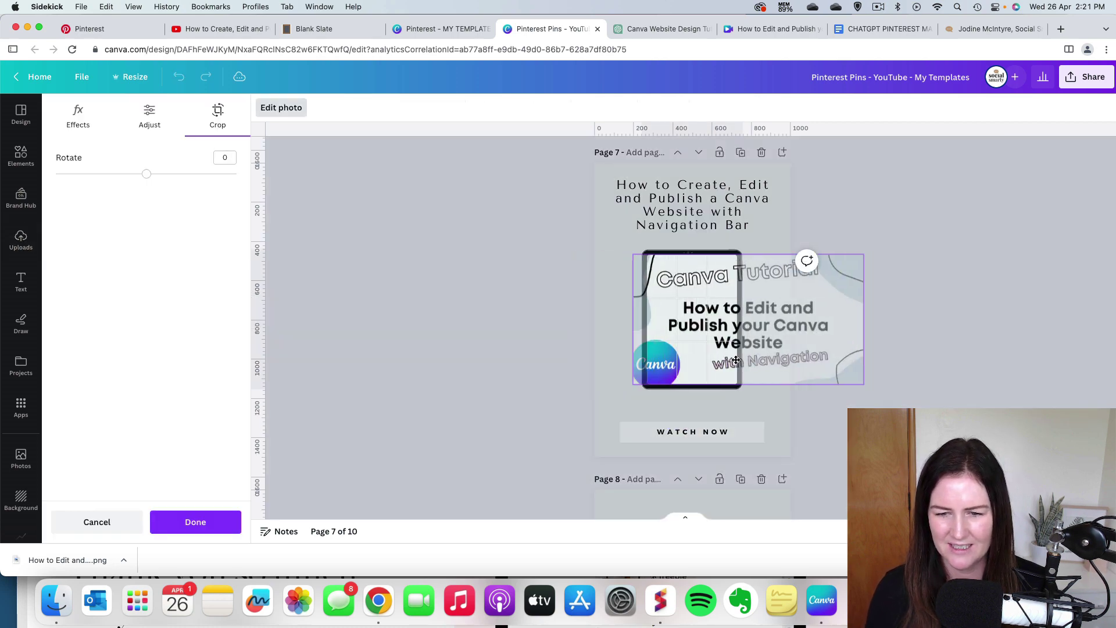
left_click(480, 330)
left_click(683, 365)
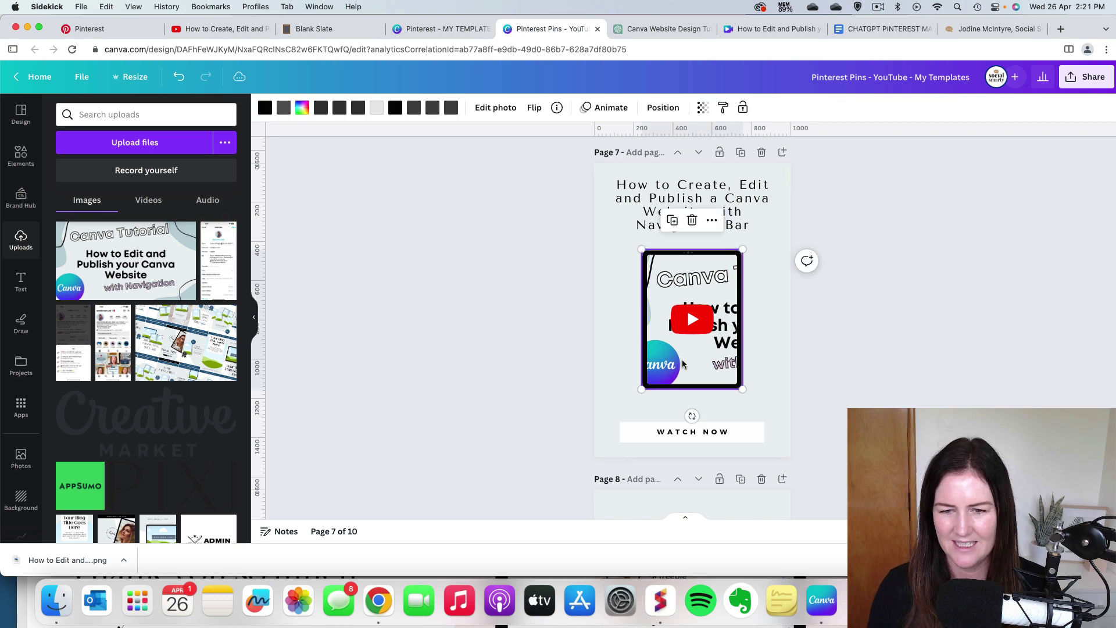
key("BackSpace")
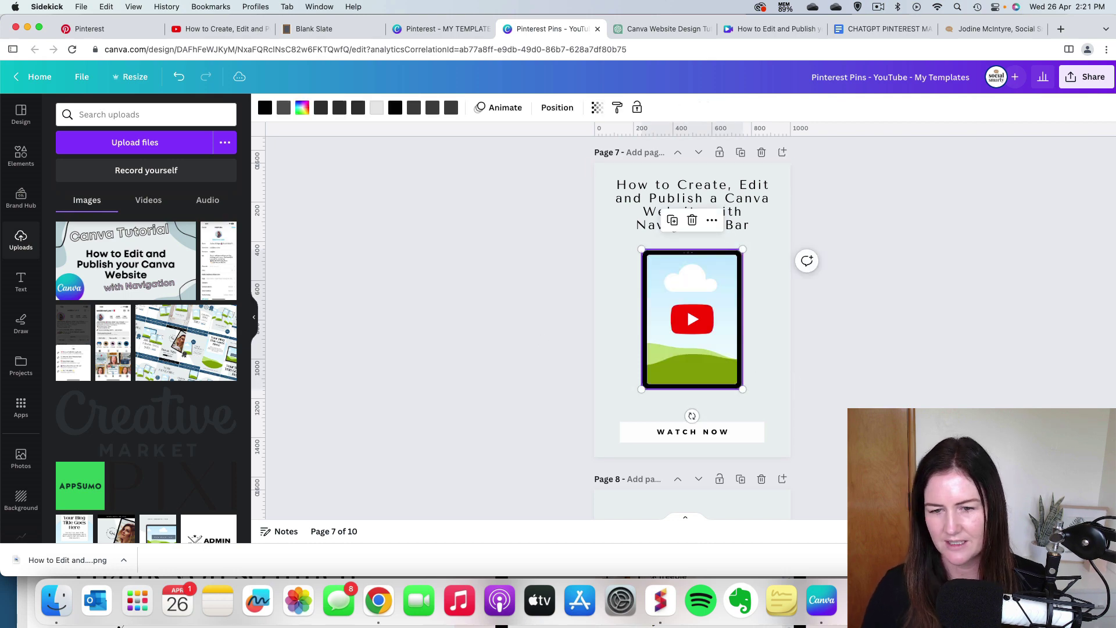
key("BackSpace")
Step: Copy page 8's desktop mockup onto page 7, resized and centred on the page
scroll(802, 381, "down", 4)
left_click(693, 351)
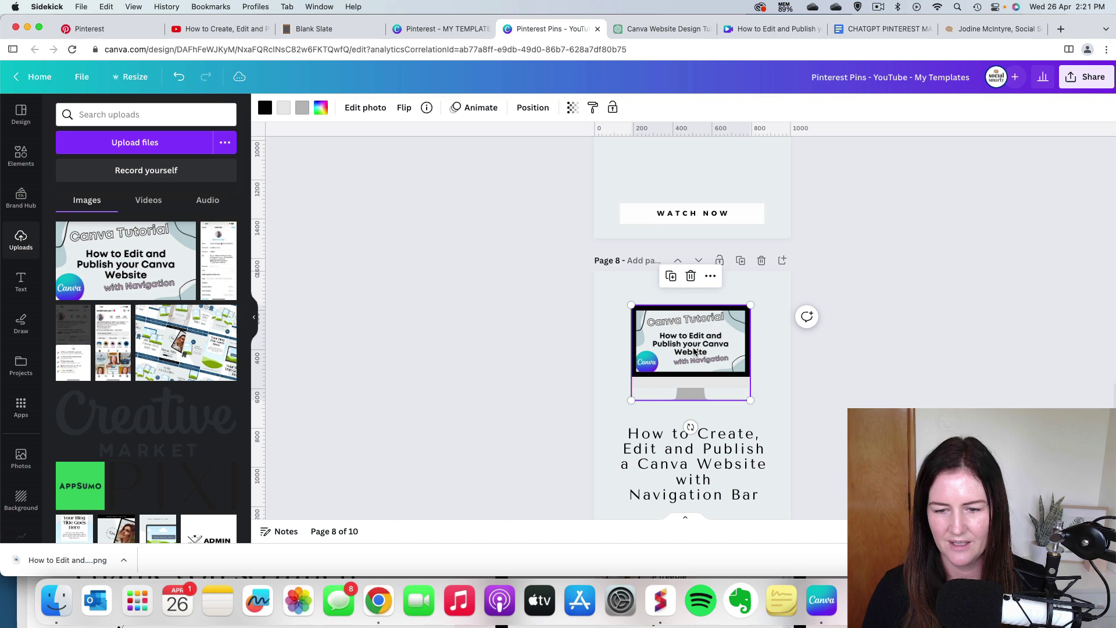
key("super+c")
scroll(694, 351, "up", 4)
left_click(734, 418)
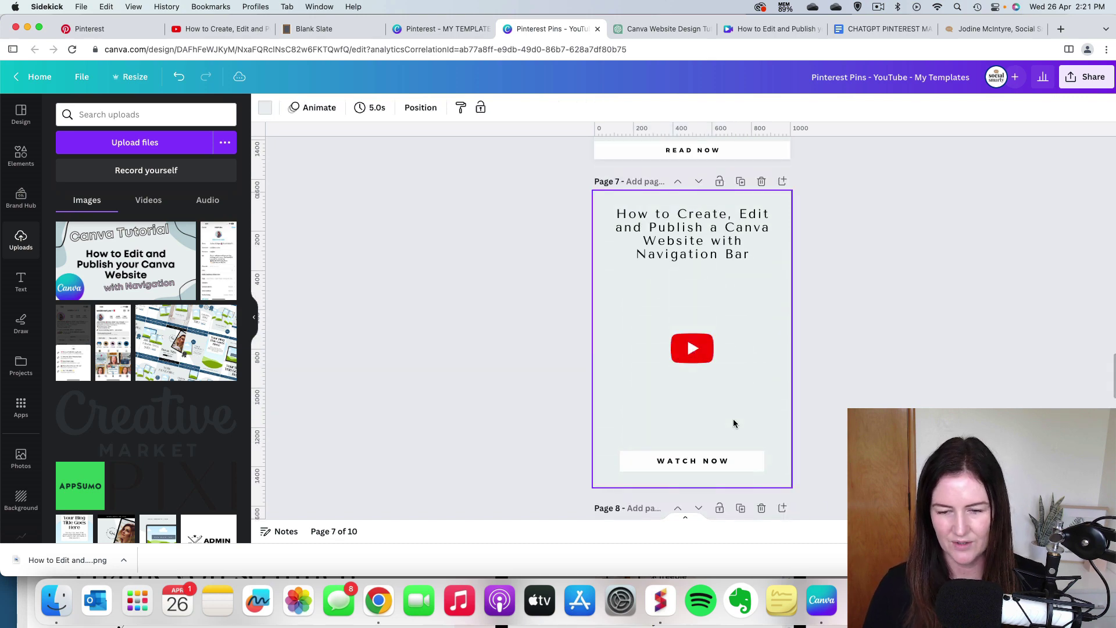
key("super+v")
left_click_drag(631, 321, 552, 381)
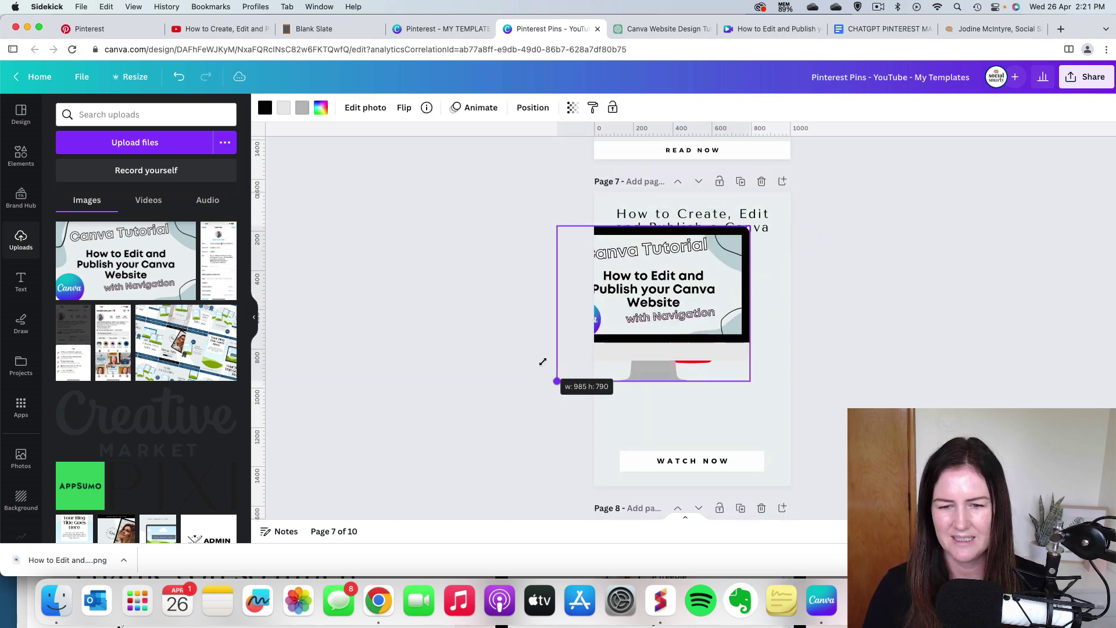
left_click_drag(639, 302, 683, 340)
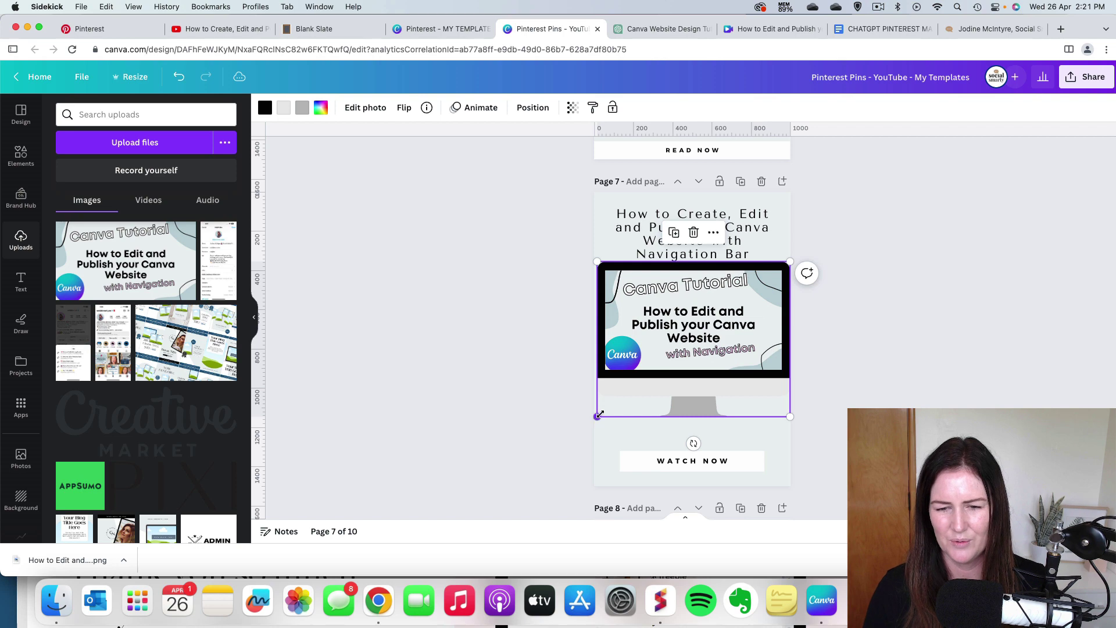
left_click_drag(599, 415, 632, 390)
left_click_drag(684, 333, 665, 349)
Step: Nudge the YouTube play icon to sit centred over page 7's monitor screen
left_click(532, 107)
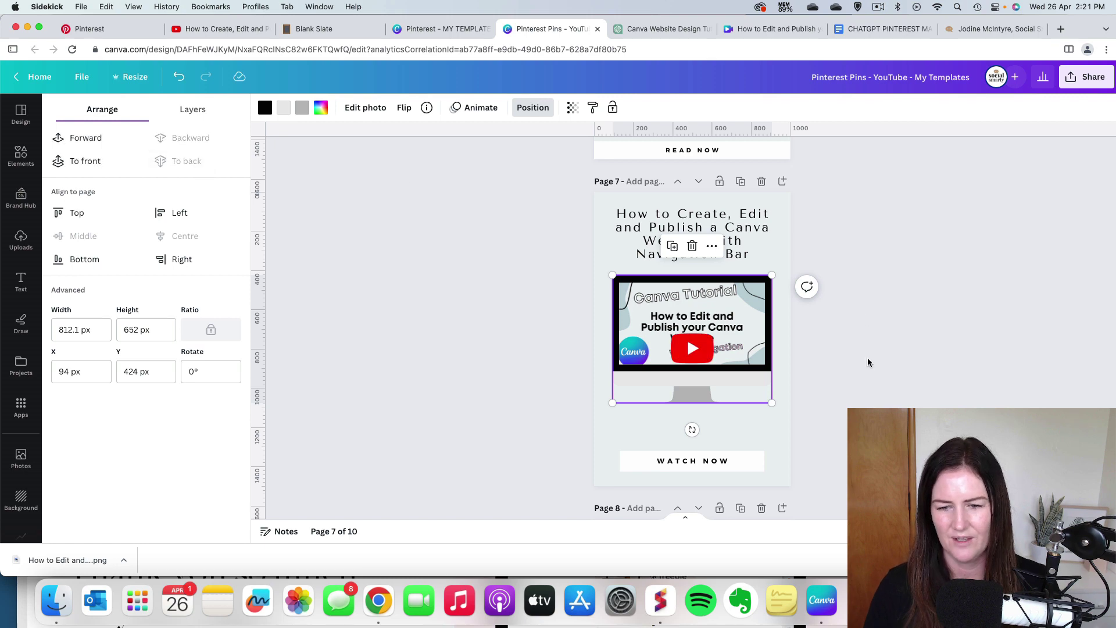
left_click(691, 349)
mouse_move(691, 349)
left_mouse_down()
mouse_move(691, 330)
mouse_move(692, 342)
left_mouse_up()
left_click(883, 345)
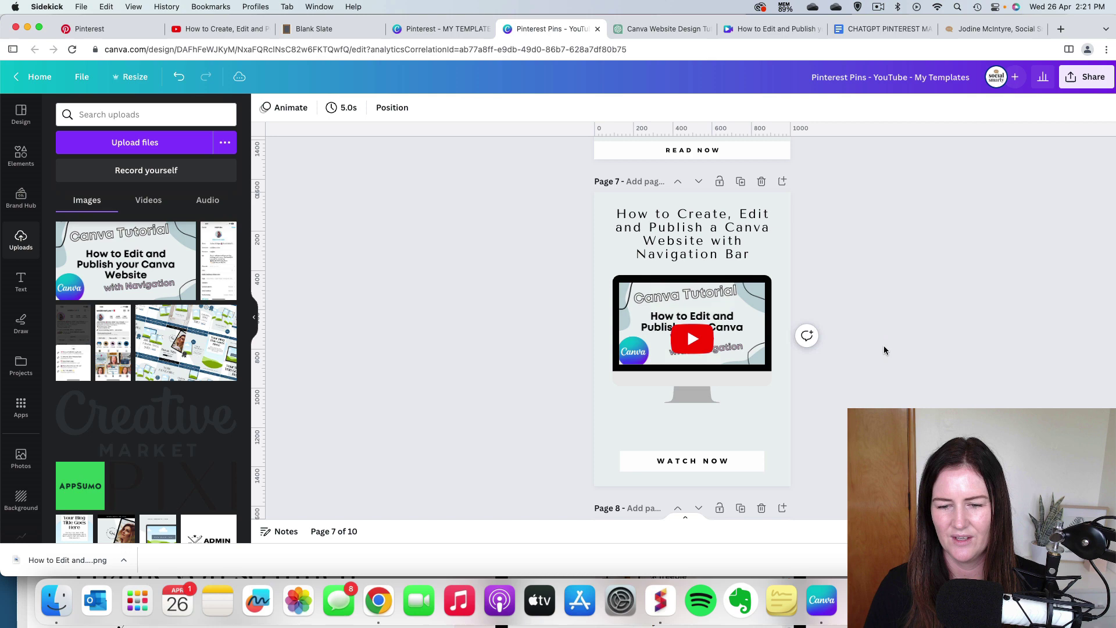
scroll(877, 357, "down", 1)
scroll(702, 474, "down", 3)
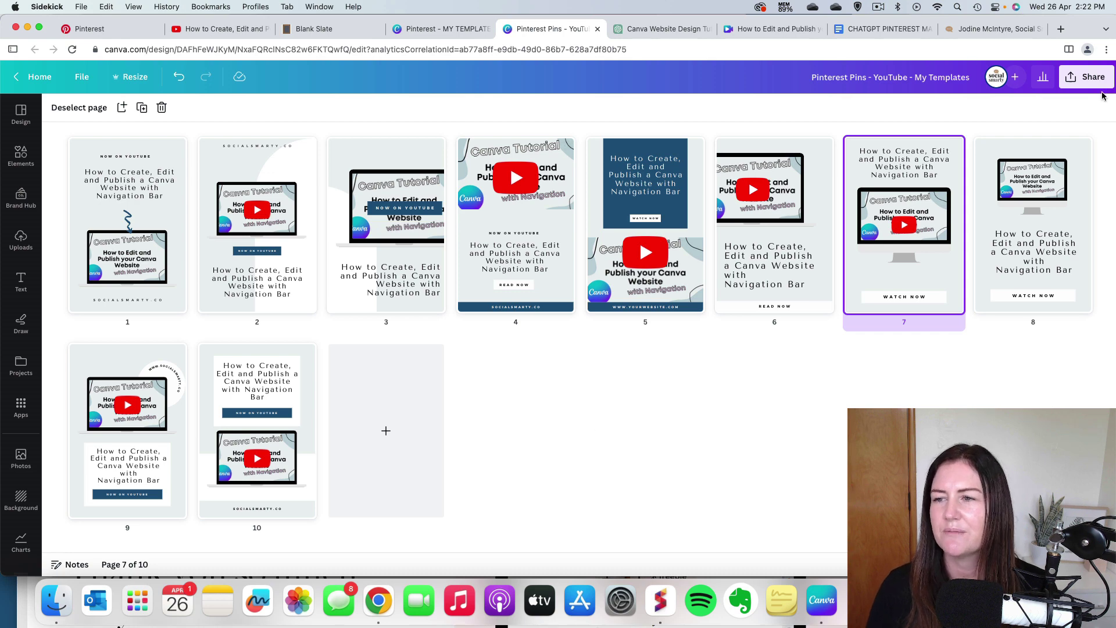
Step: Download all ten pages of the design as PNG images
left_click(1078, 81)
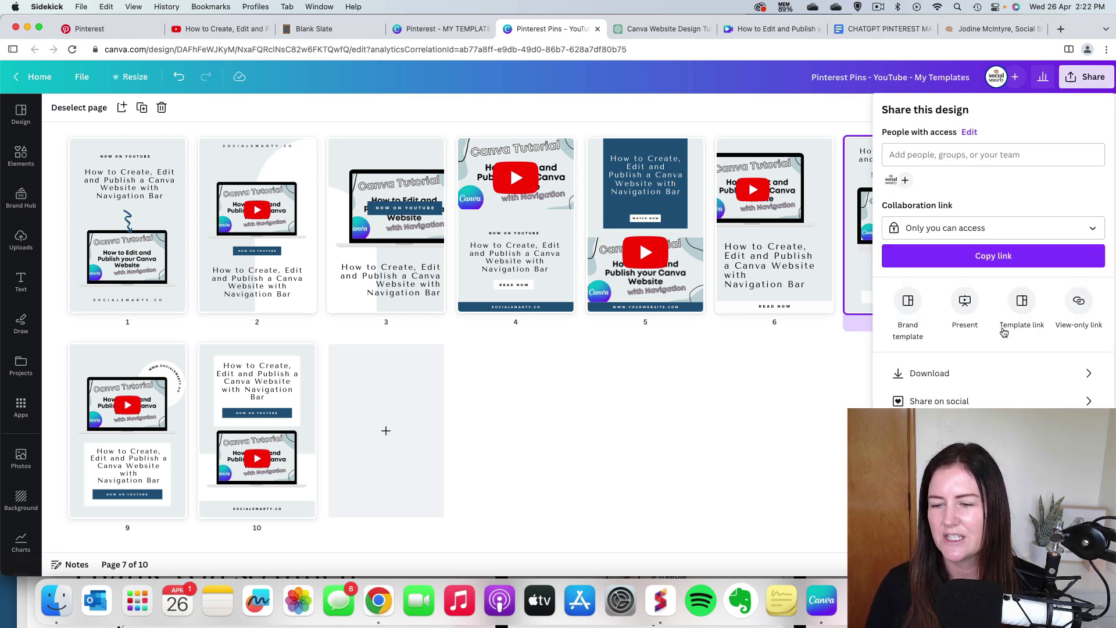
left_click(918, 373)
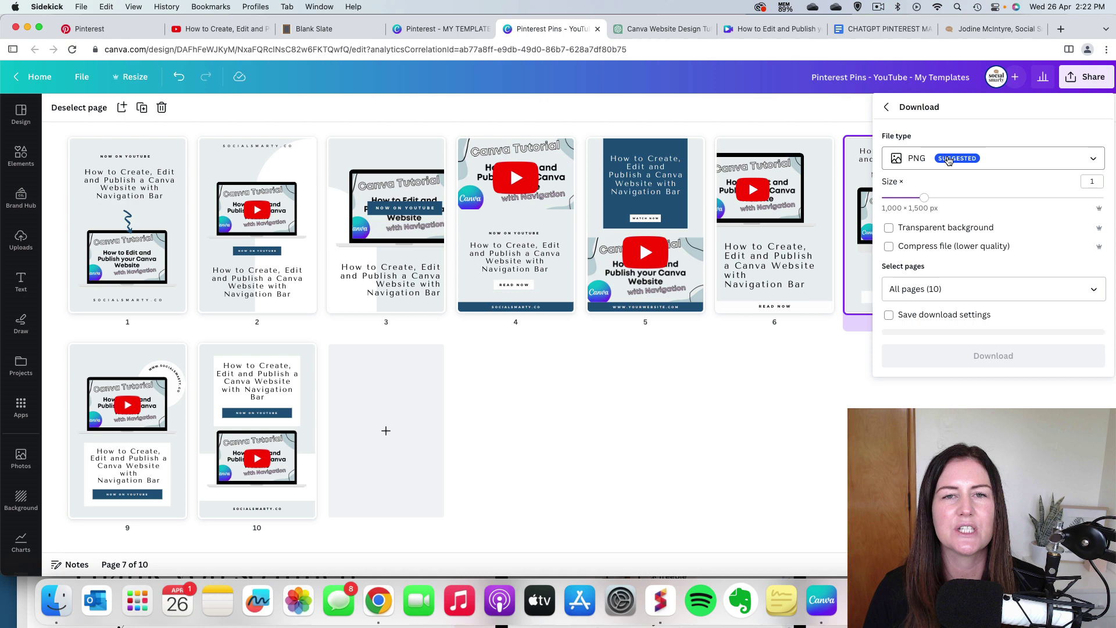
left_click(976, 353)
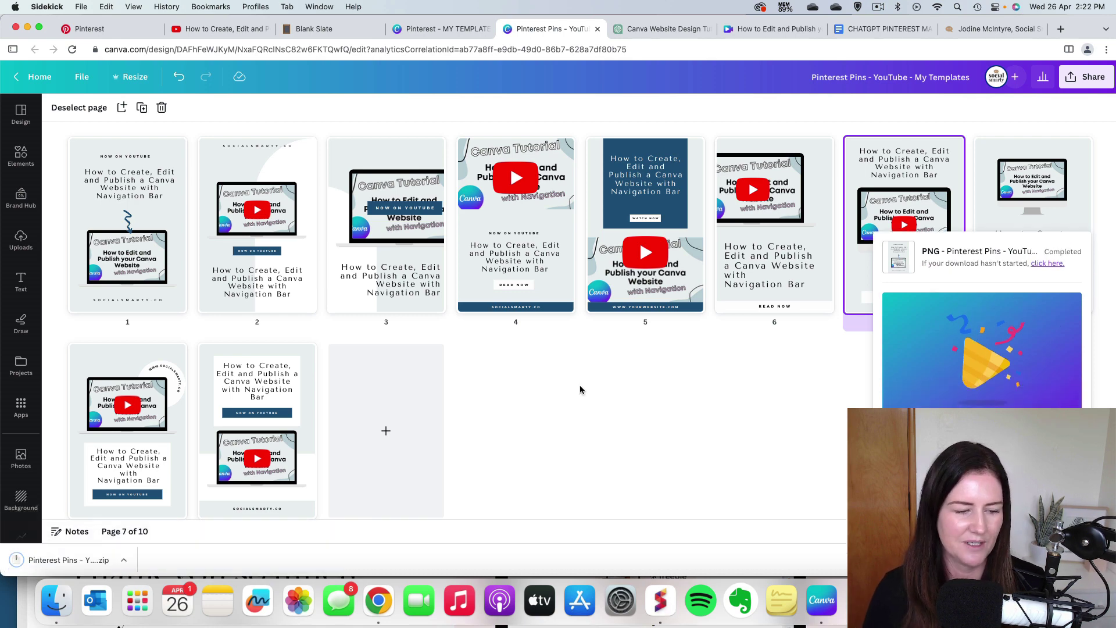
Step: Reveal the downloaded zip in Finder and extract it into its own folder
left_click(124, 559)
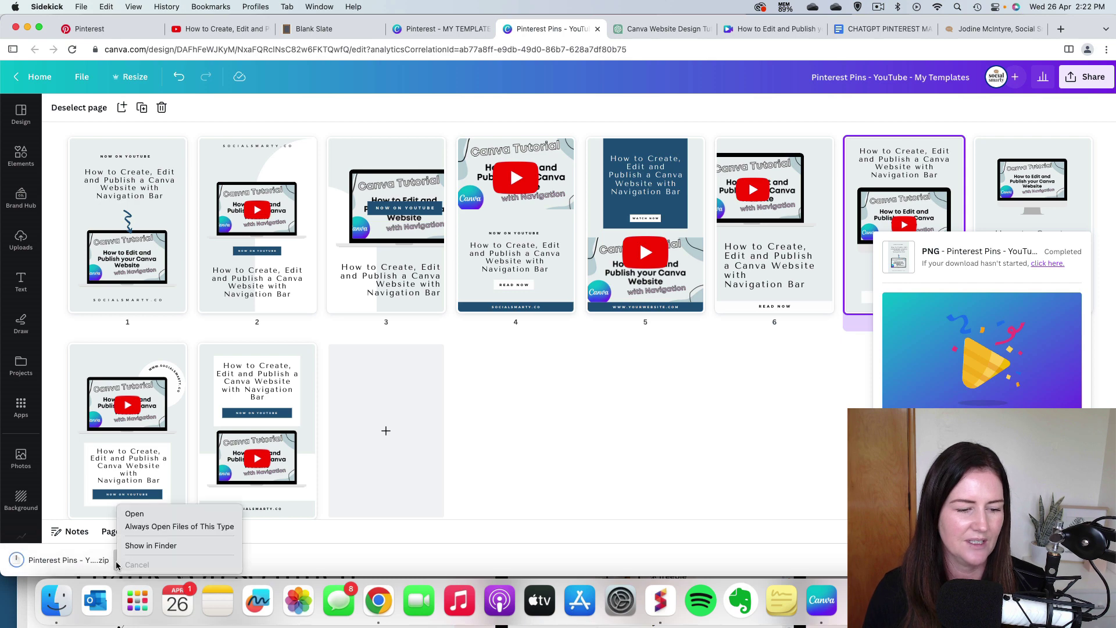
left_click(154, 548)
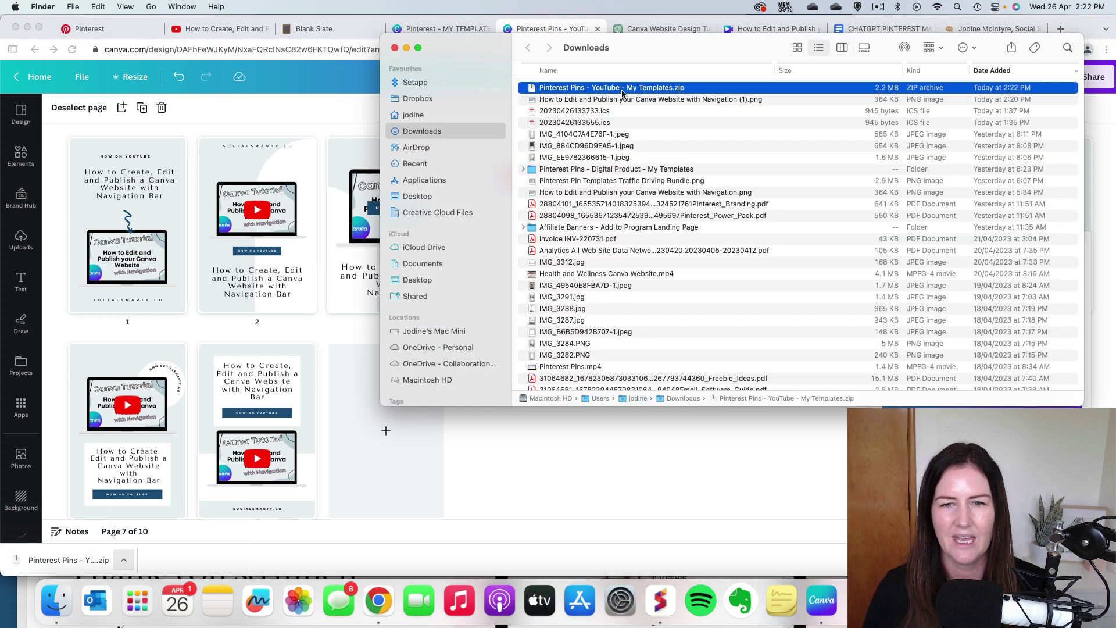
double_click(623, 89)
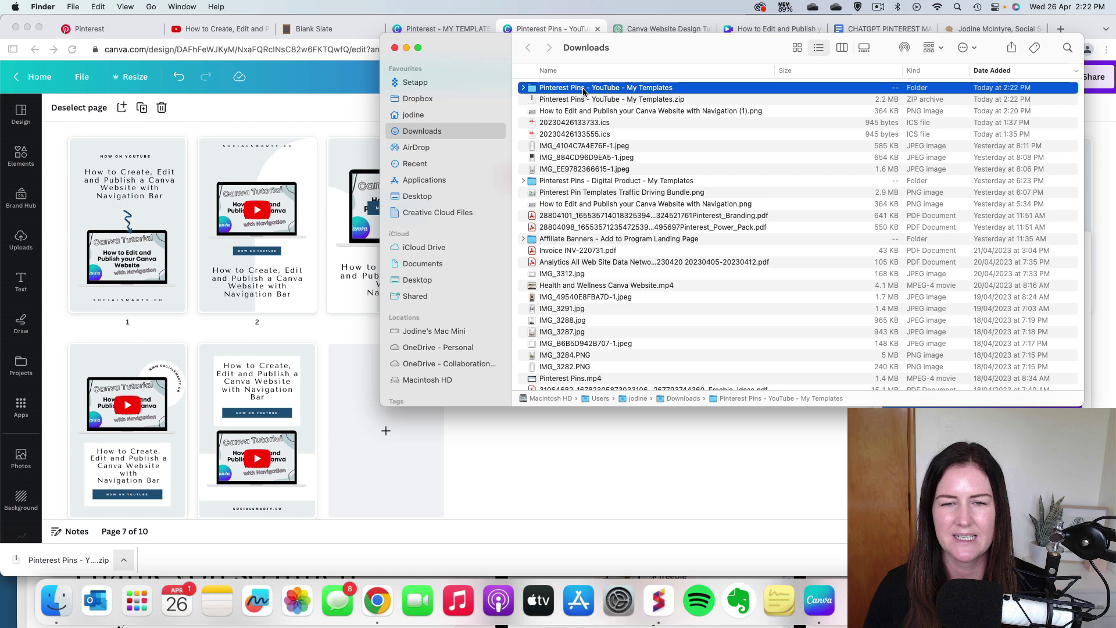
Step: Start a new pin from Pinterest's Create menu
left_click(692, 468)
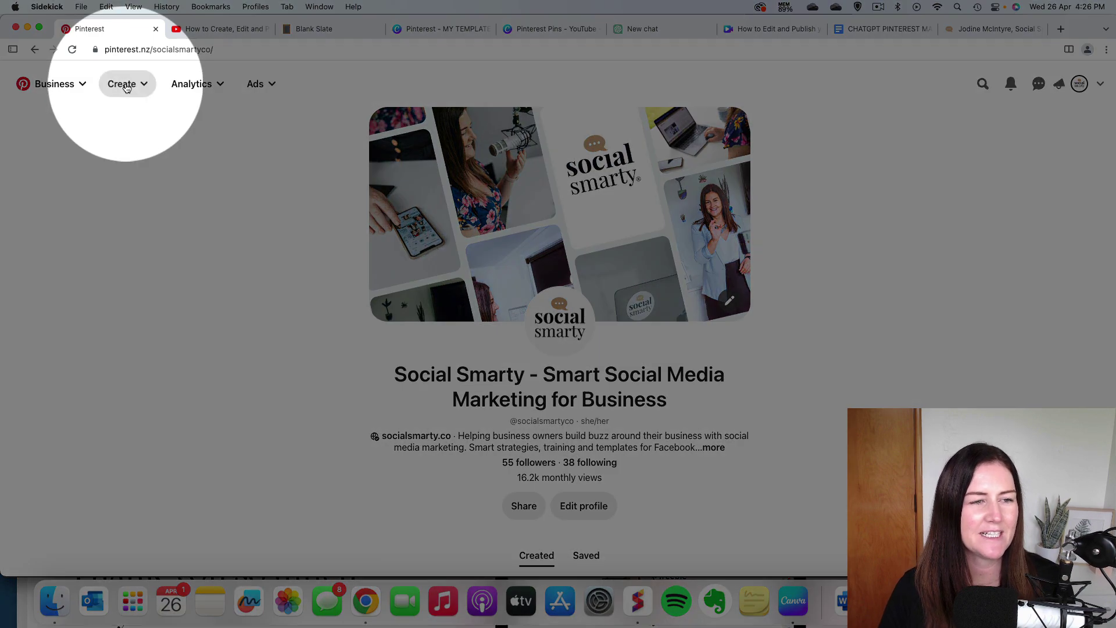
left_click(126, 87)
left_click(113, 117)
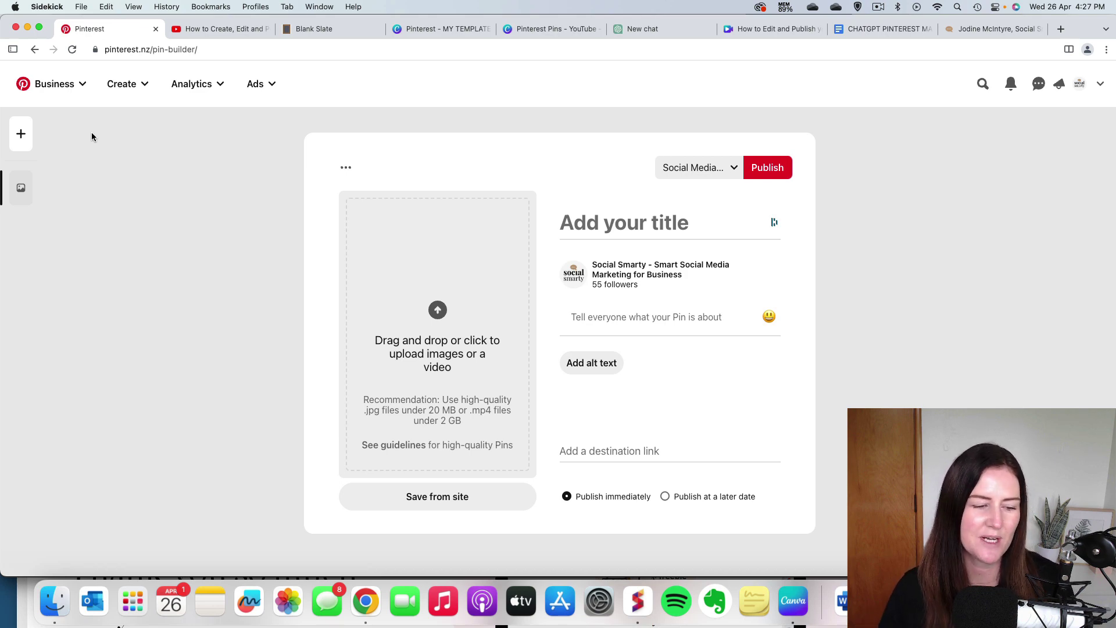
Step: Open the downloaded pin images folder in Finder alongside the pin builder
left_click(55, 602)
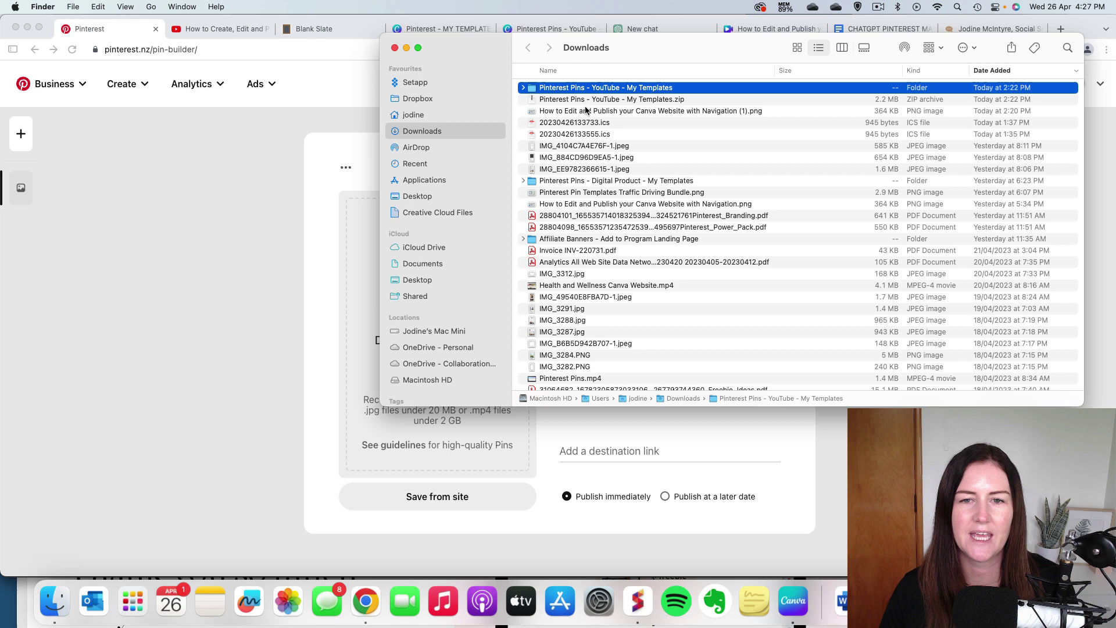
double_click(587, 87)
left_click_drag(651, 57, 491, 127)
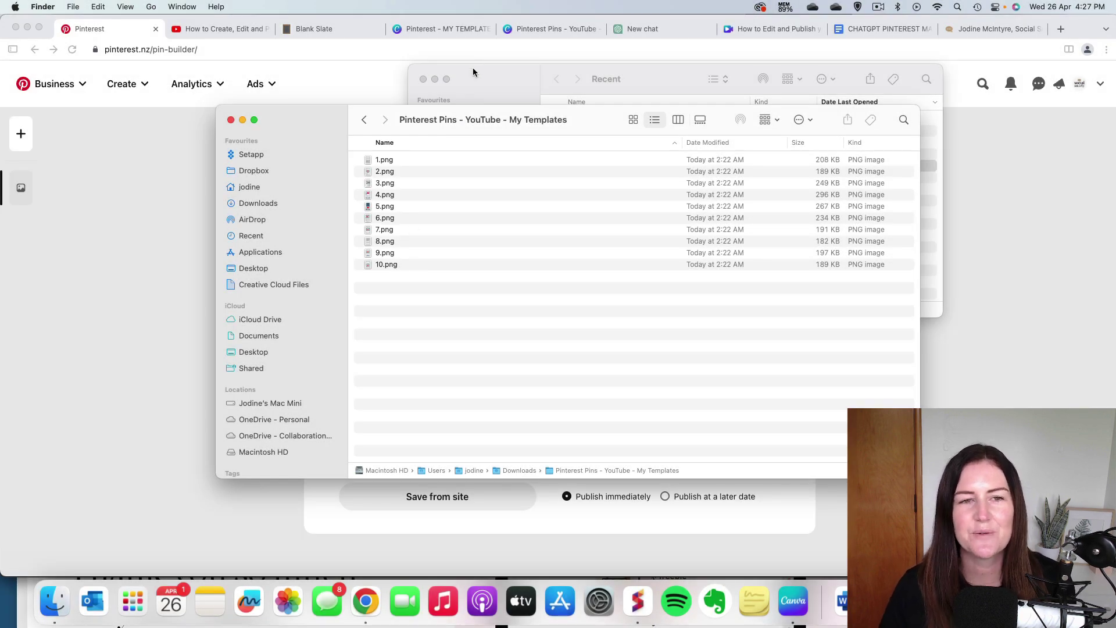
left_click(327, 78)
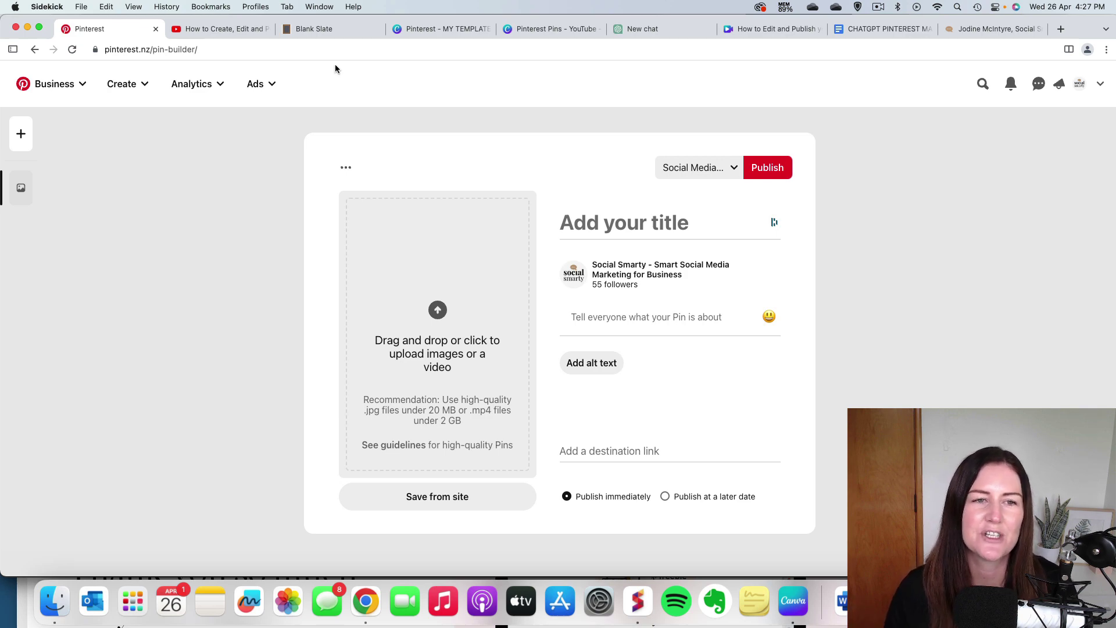
Step: Copy the keyword 'Canva Website Design' from the notes page
left_click(328, 29)
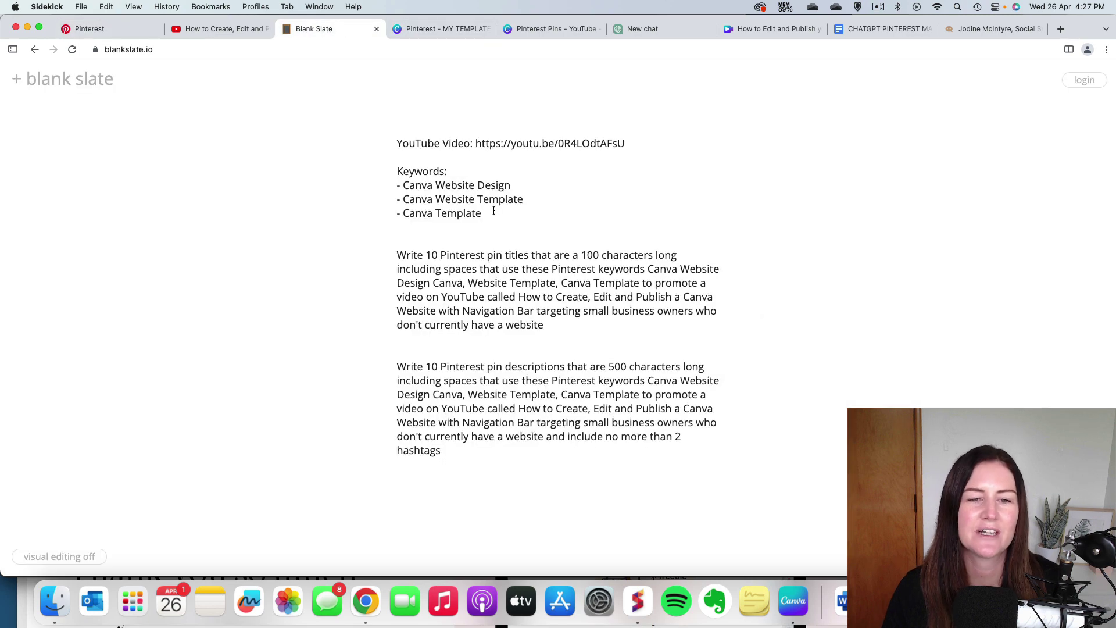
left_click_drag(494, 211, 397, 185)
left_click(445, 210)
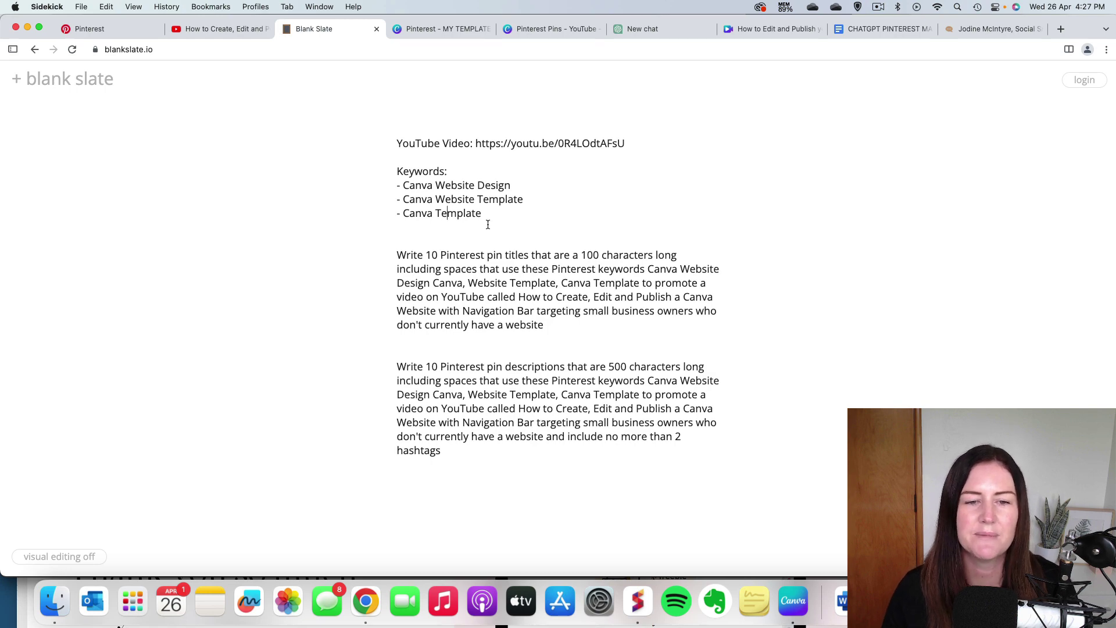
left_click_drag(512, 186, 402, 186)
key("super+c")
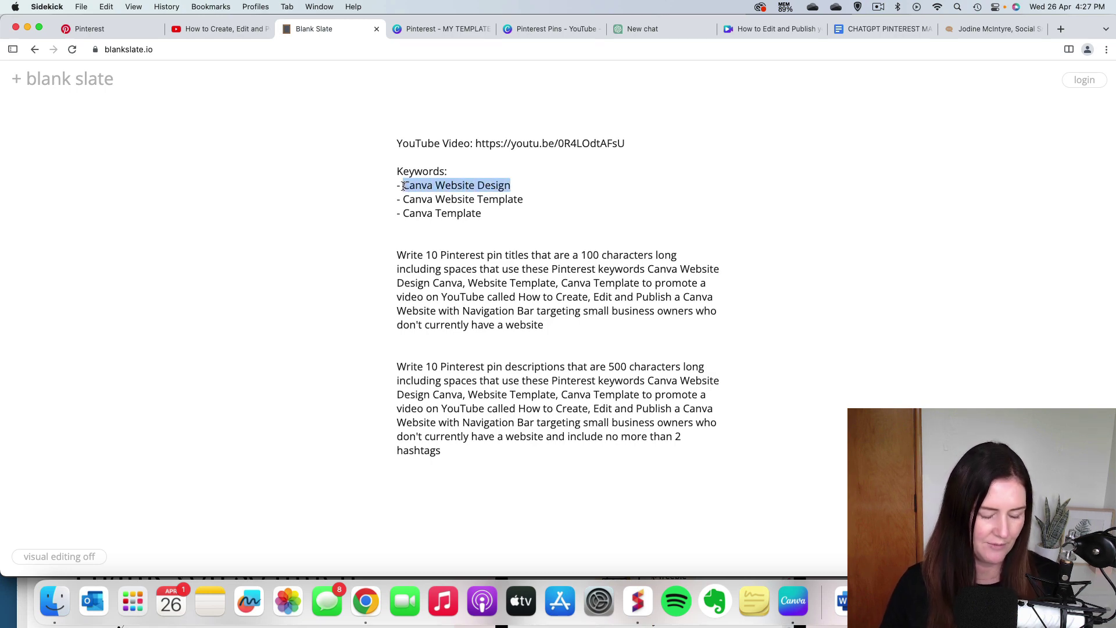
Step: Rename 1.png to 'Canva Website Design Canva Website Template Canva Template 1'
left_click(54, 600)
left_click(379, 160)
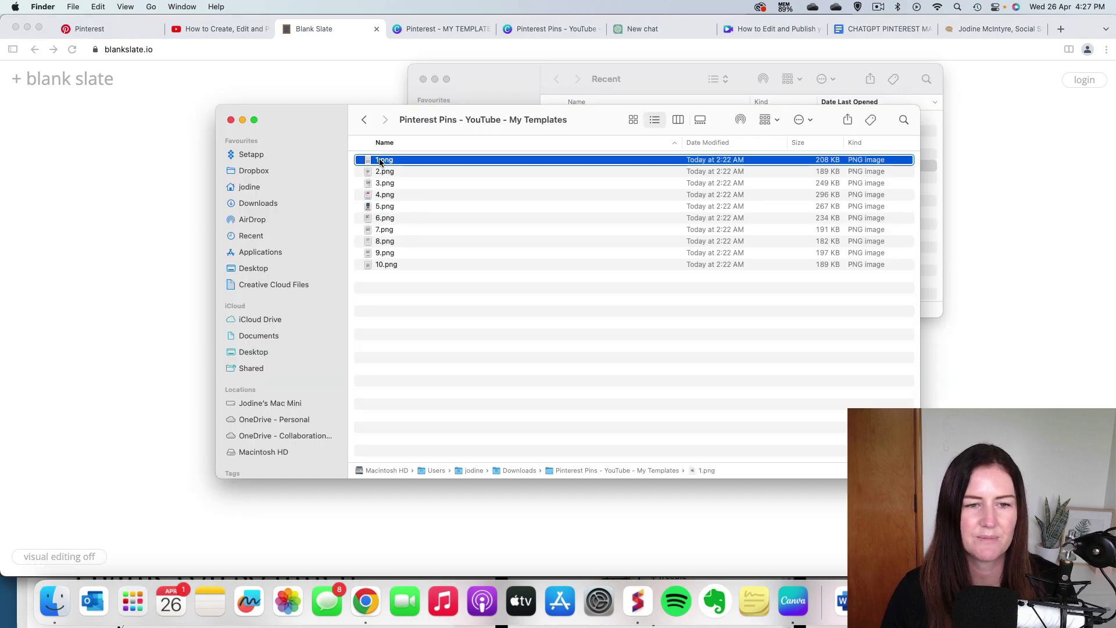
right_click(379, 159)
left_click(403, 230)
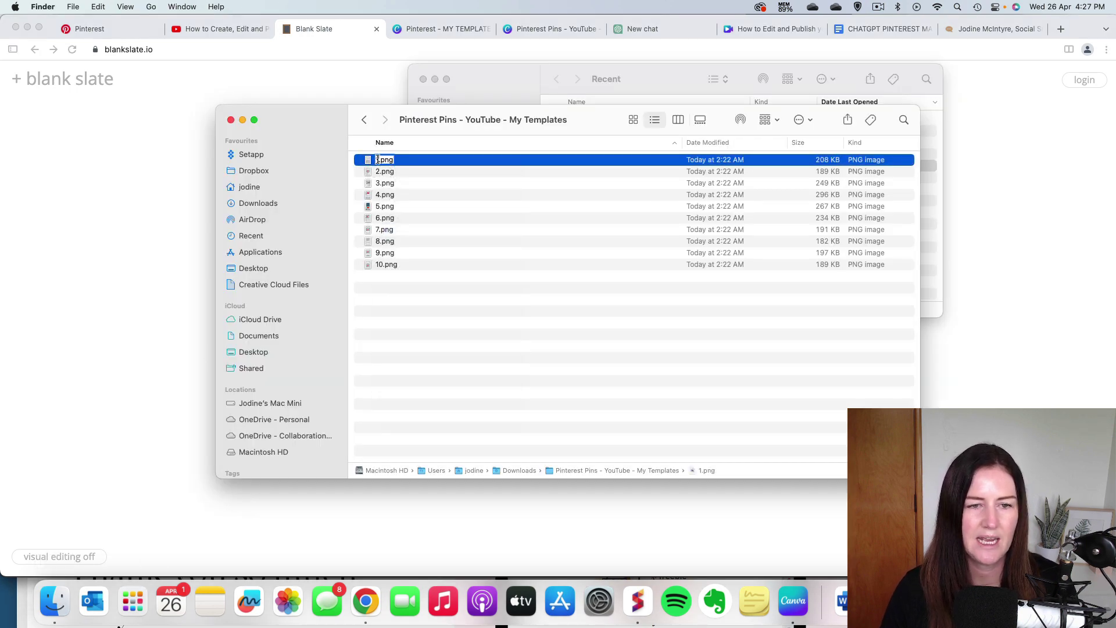
key("super+v")
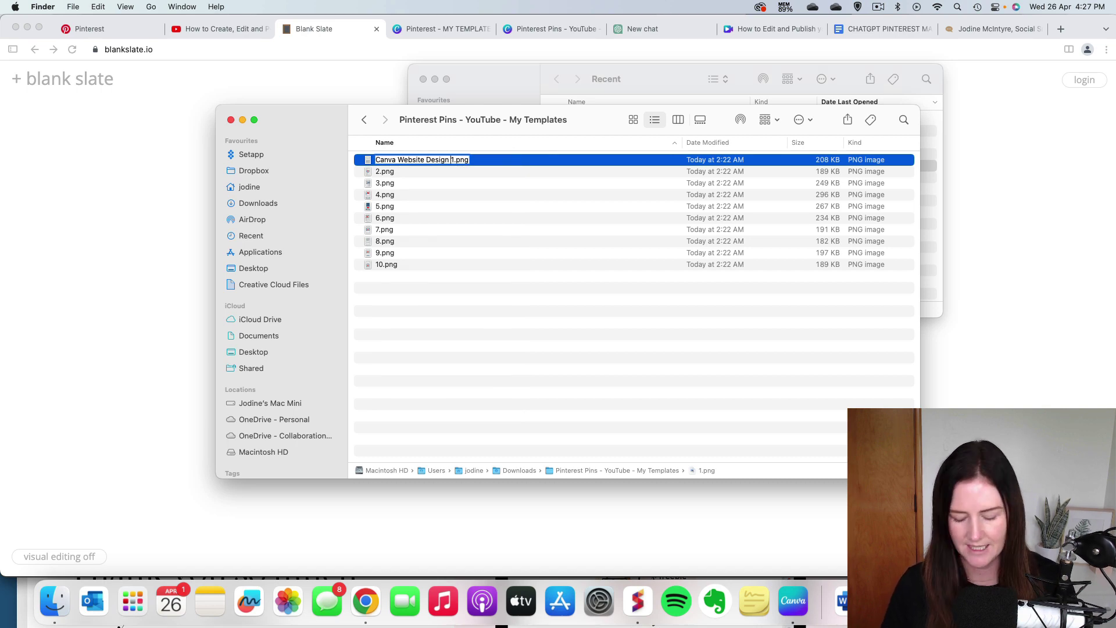
type("Ca")
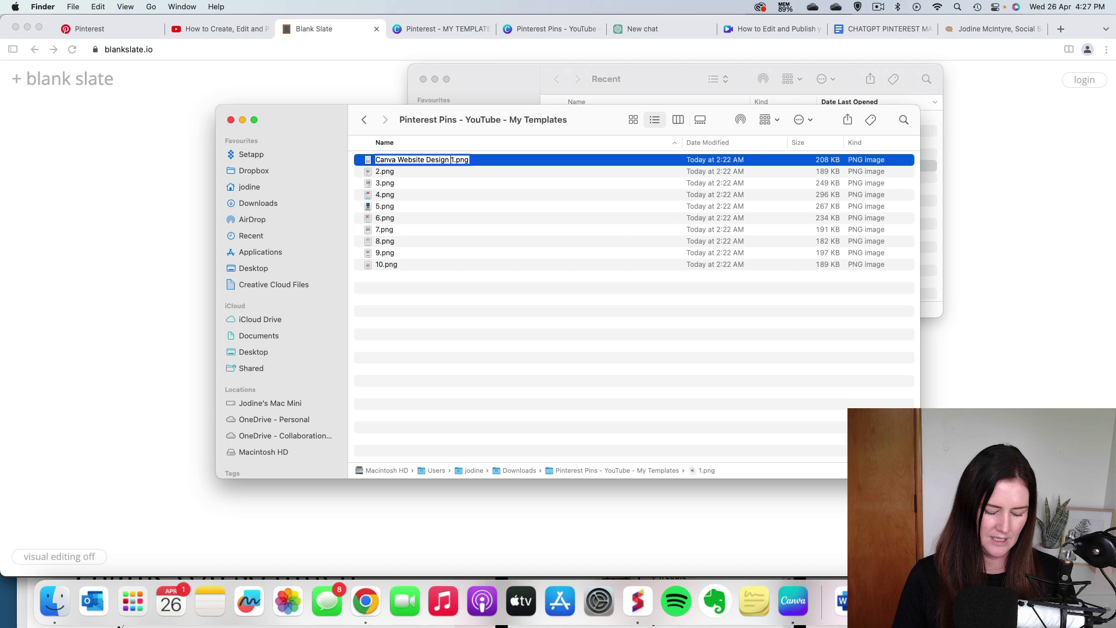
type("nva Website ")
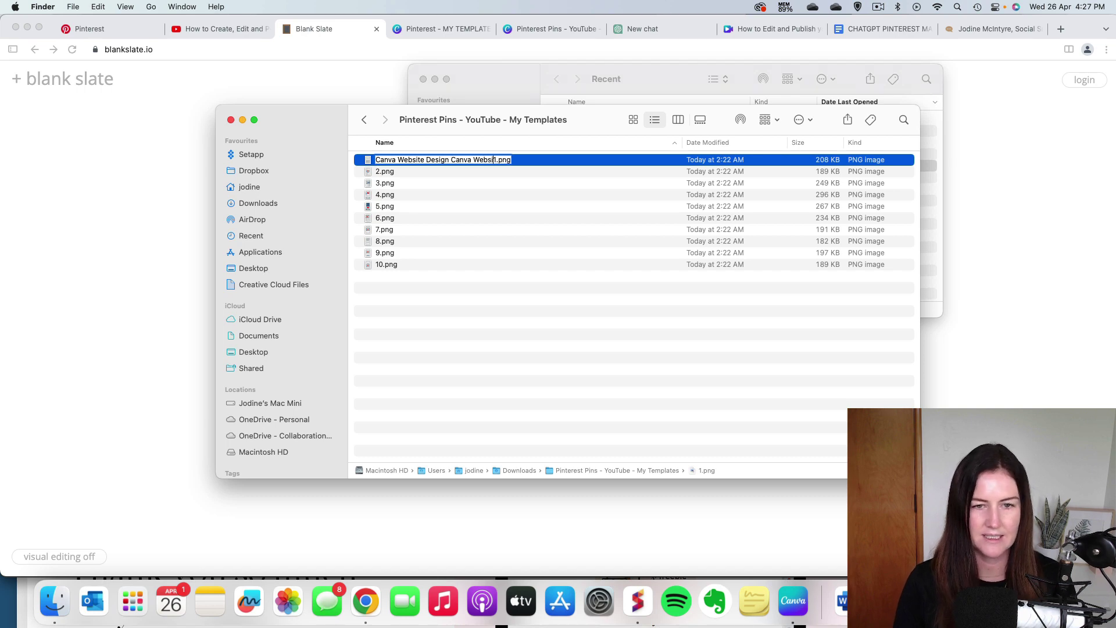
type("Template Can")
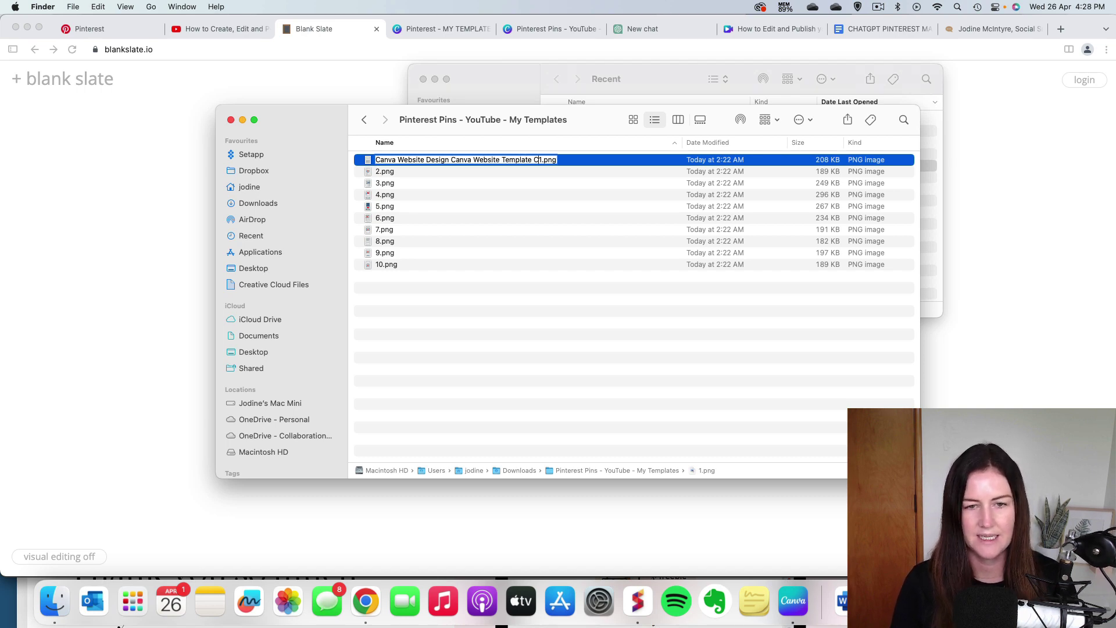
type("va Template")
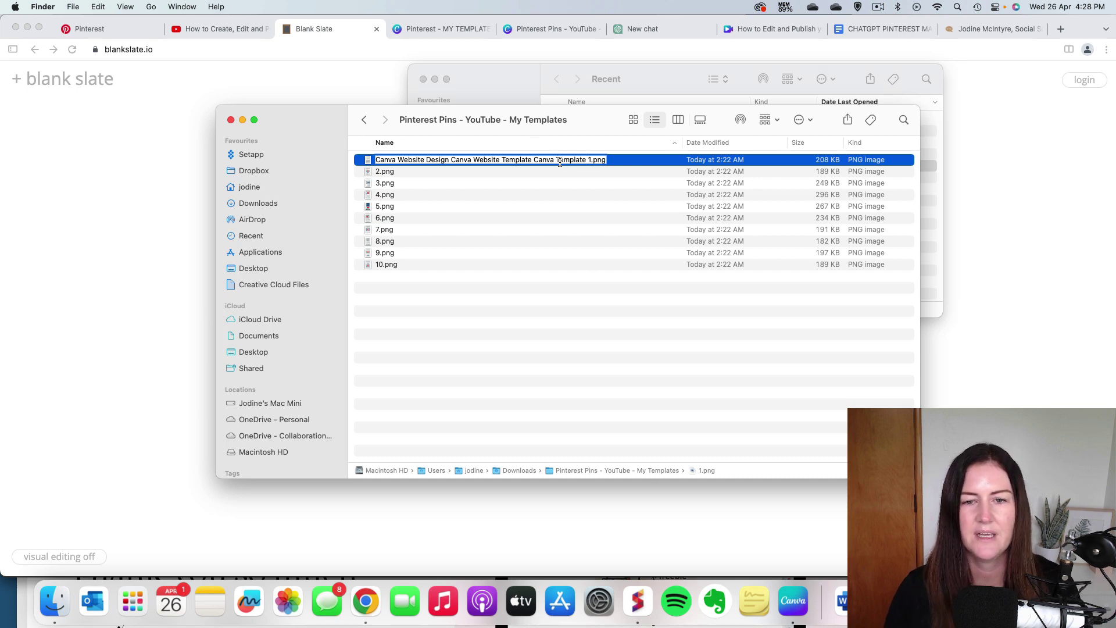
left_click_drag(587, 160, 385, 156)
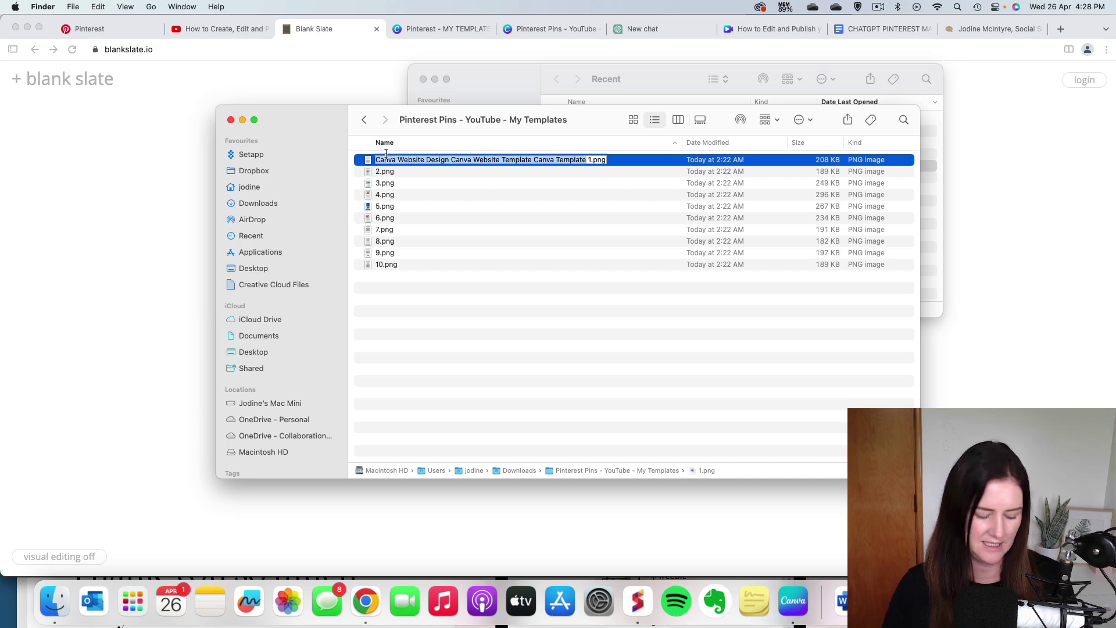
key("Return")
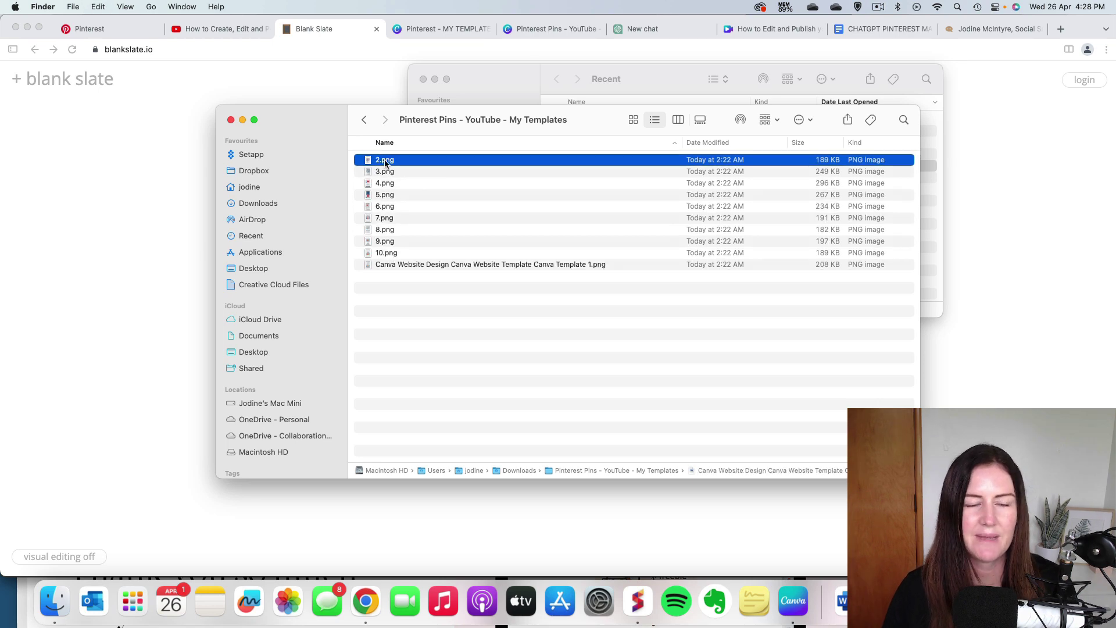
Step: Prefix 2.png and 3.png with the same keyword name before their numbers
right_click(387, 162)
left_click(407, 231)
key("super+c")
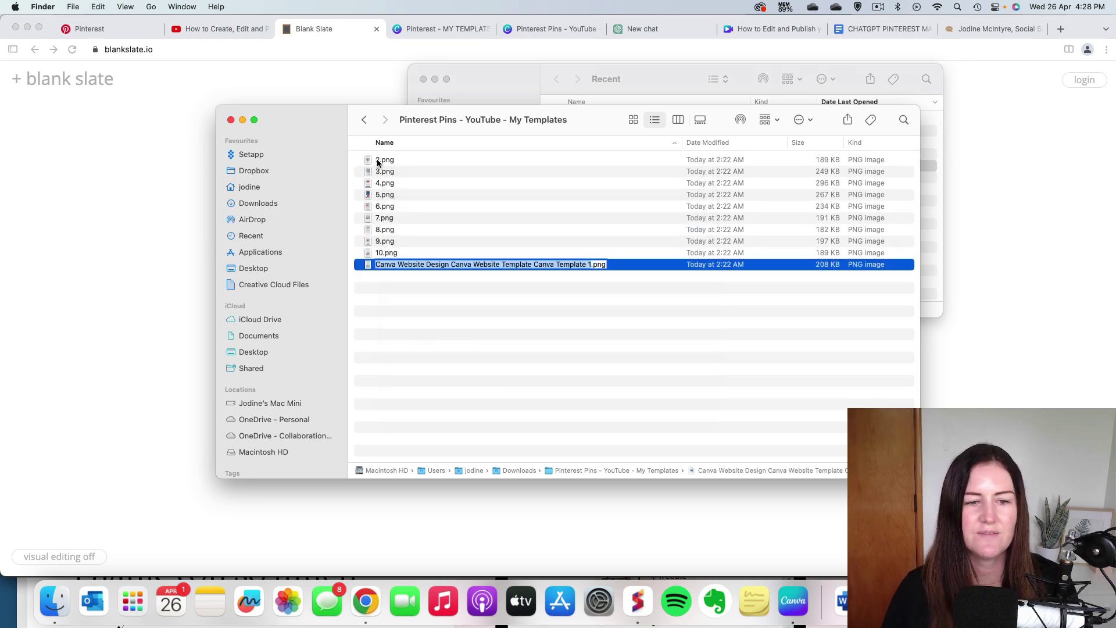
right_click(386, 161)
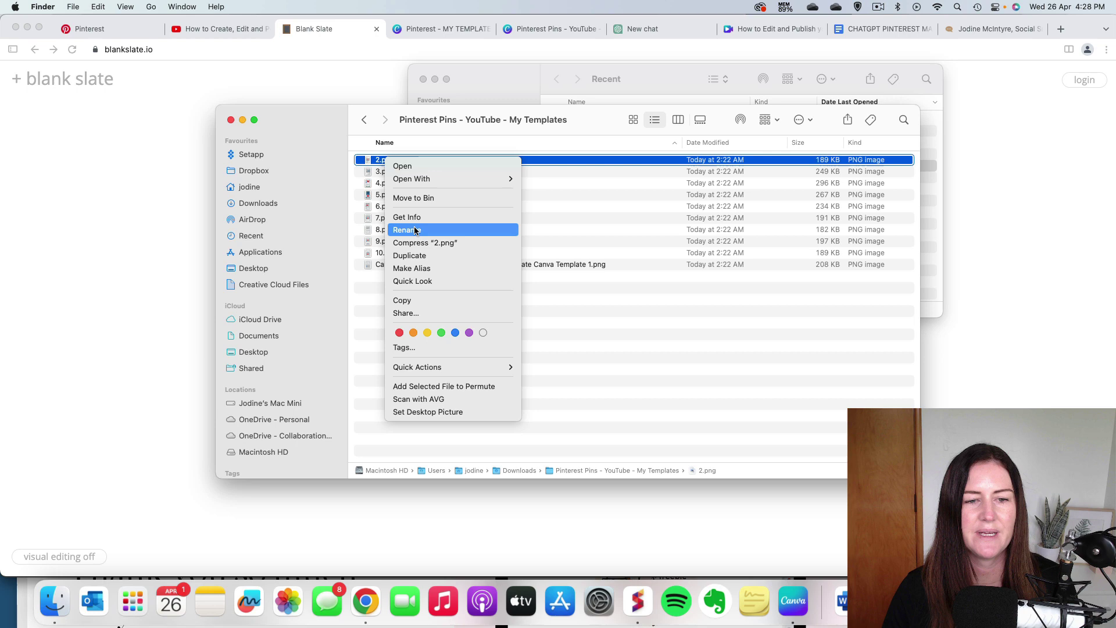
left_click(414, 231)
left_click(377, 159)
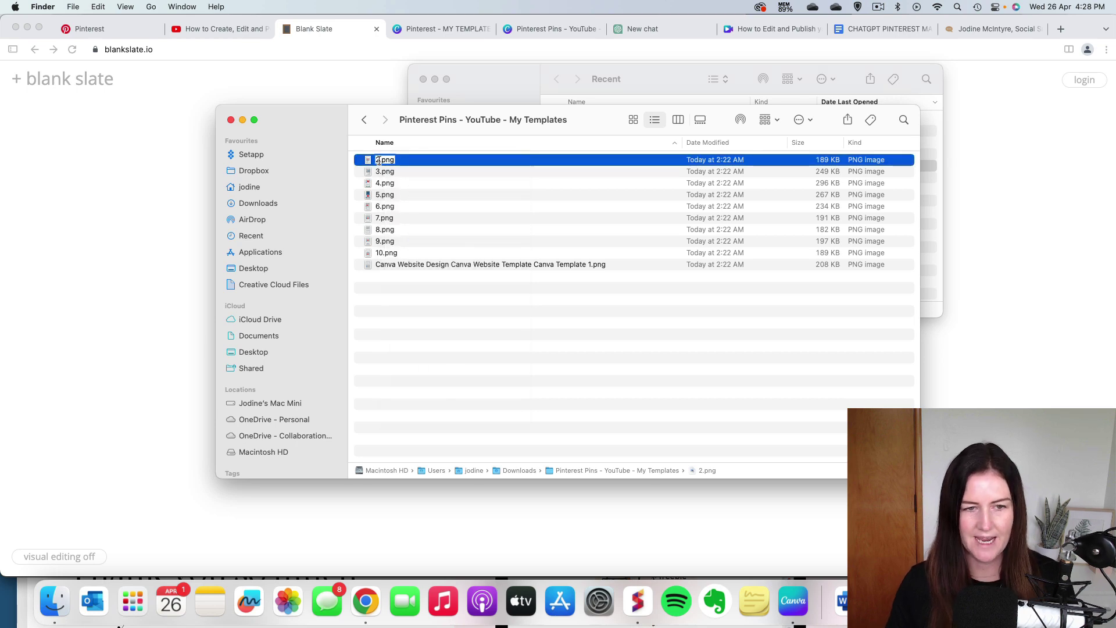
key("super+v")
left_click(379, 172)
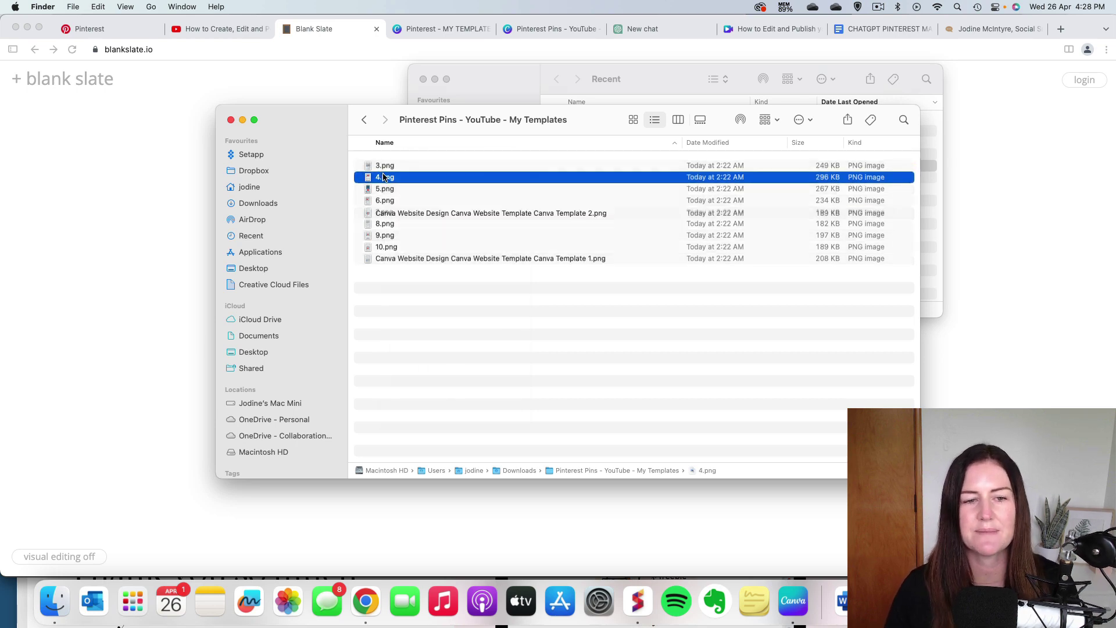
right_click(386, 161)
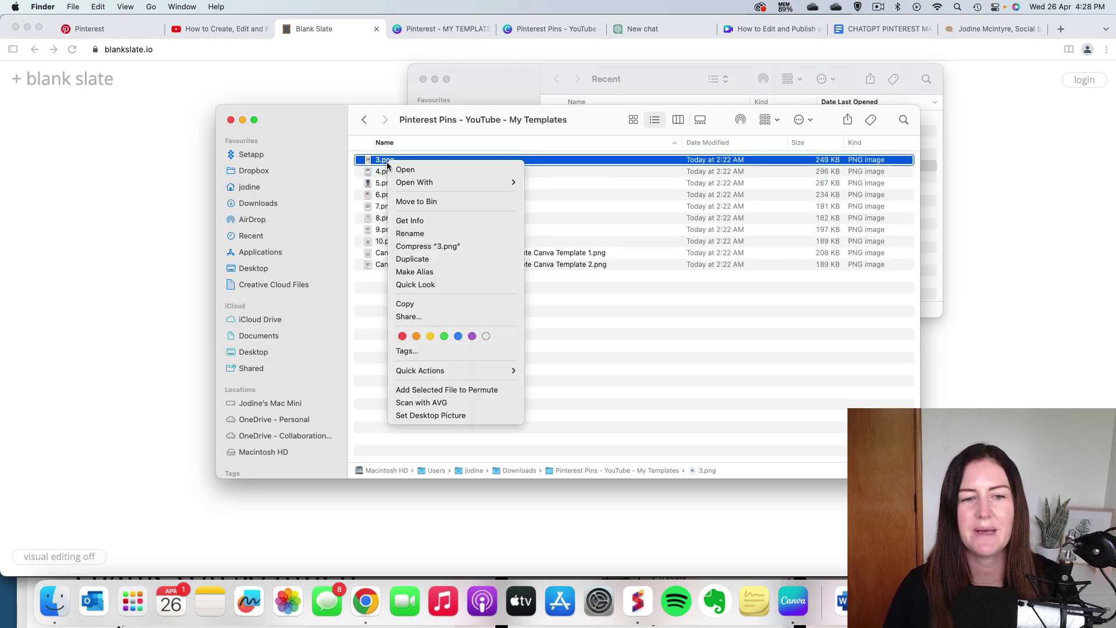
left_click(415, 235)
key("Left")
key("super+v")
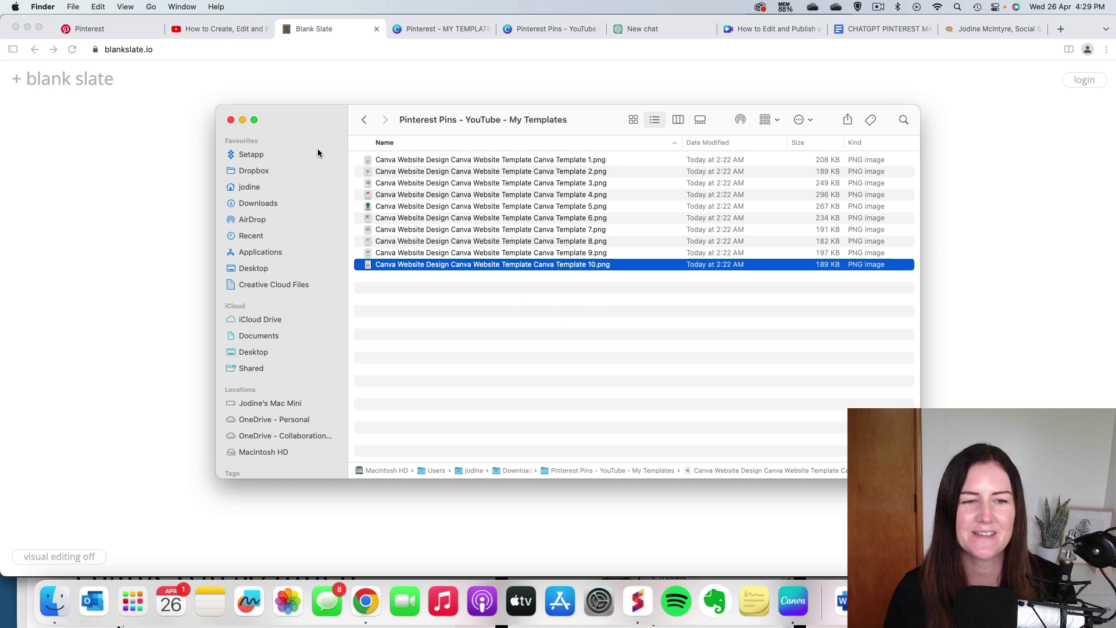
Step: Upload the first keyword-named Canva PNG into the Pinterest pin builder
left_click_drag(332, 123, 651, 117)
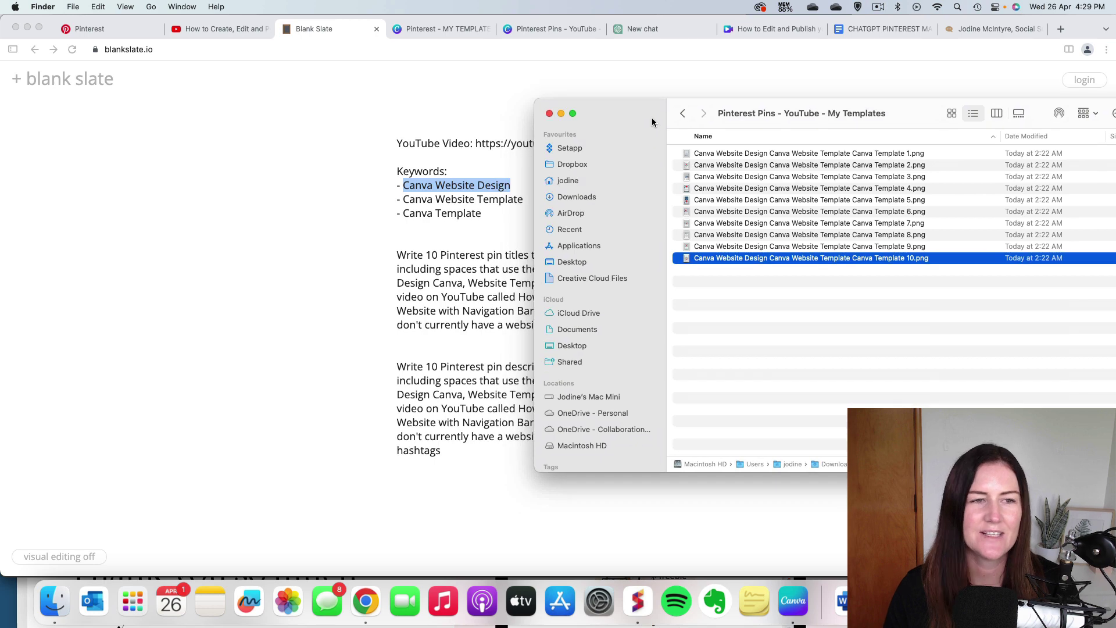
left_click(102, 32)
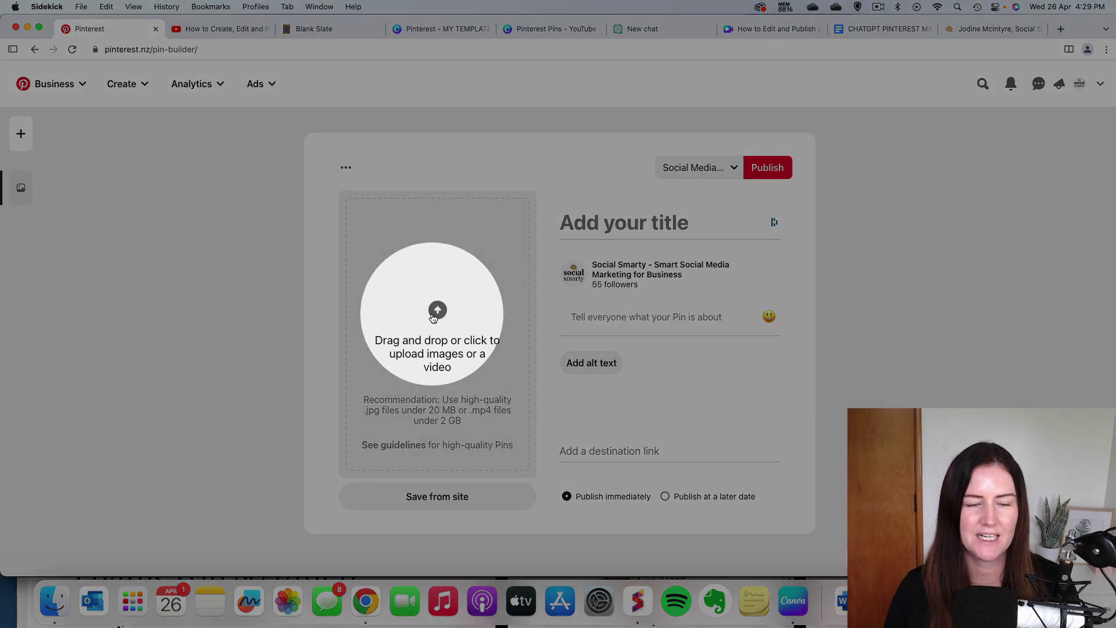
left_click(433, 318)
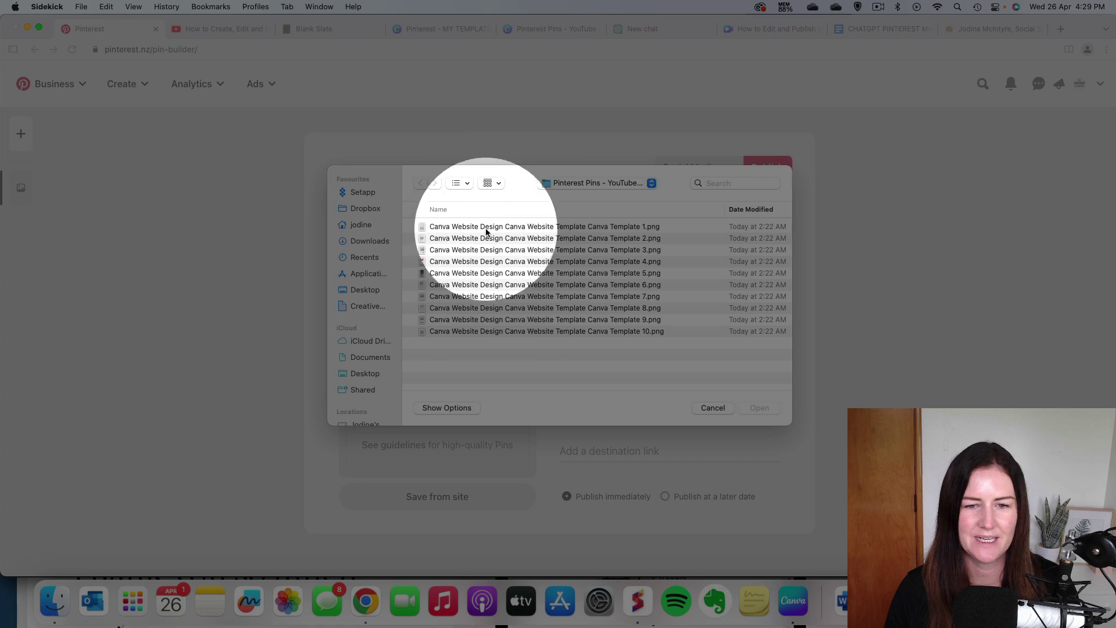
double_click(486, 227)
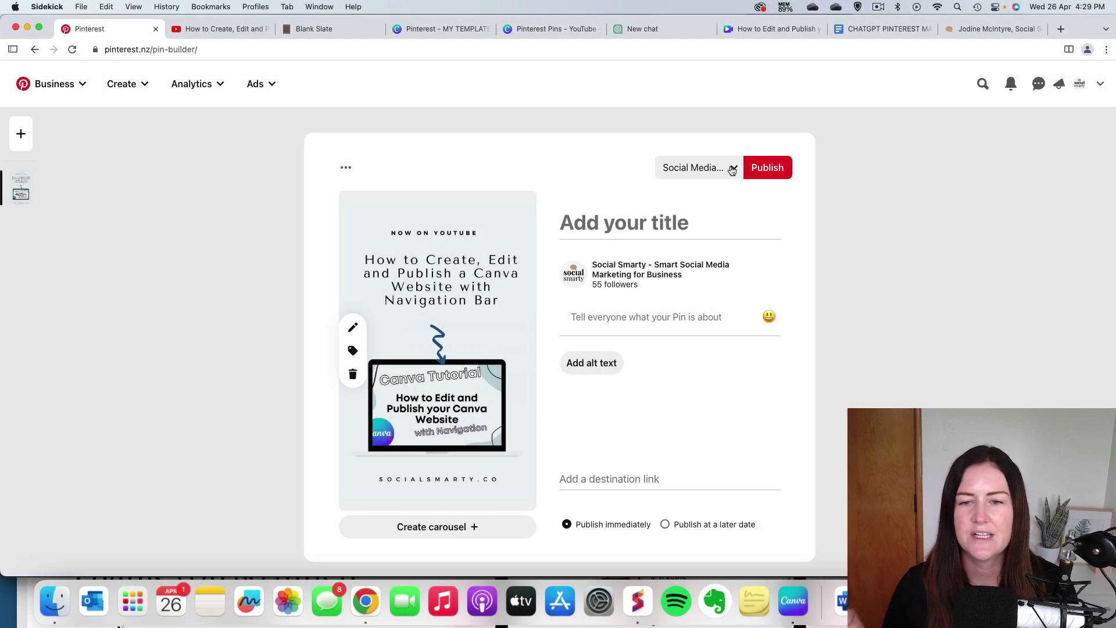
Step: Choose the Social Media board for the pin
left_click(732, 170)
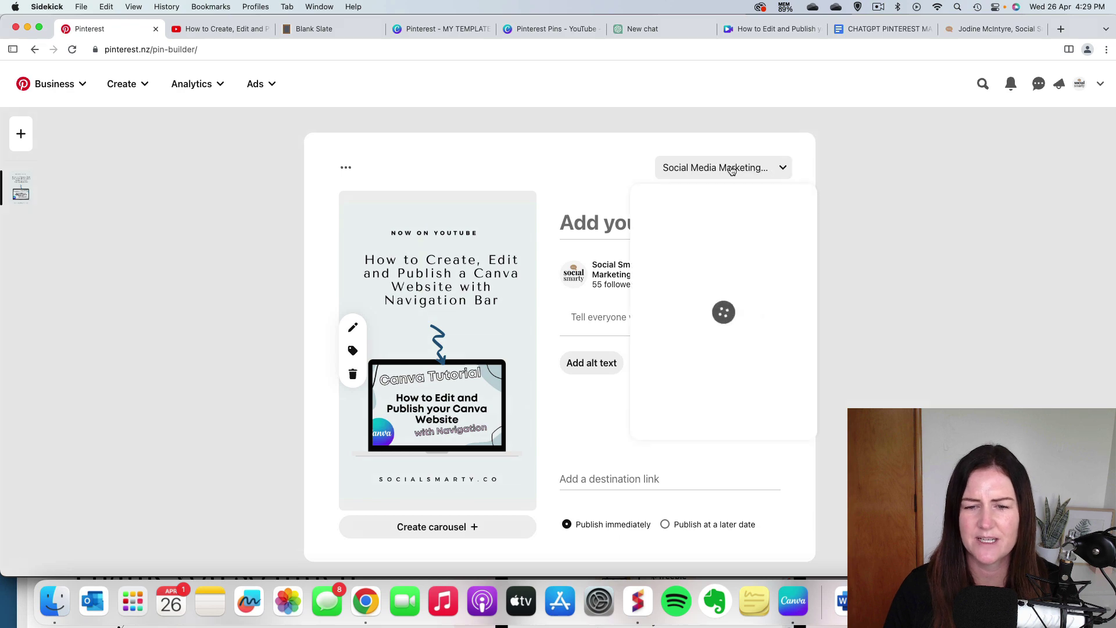
scroll(751, 287, "down", 4)
scroll(752, 287, "down", 3)
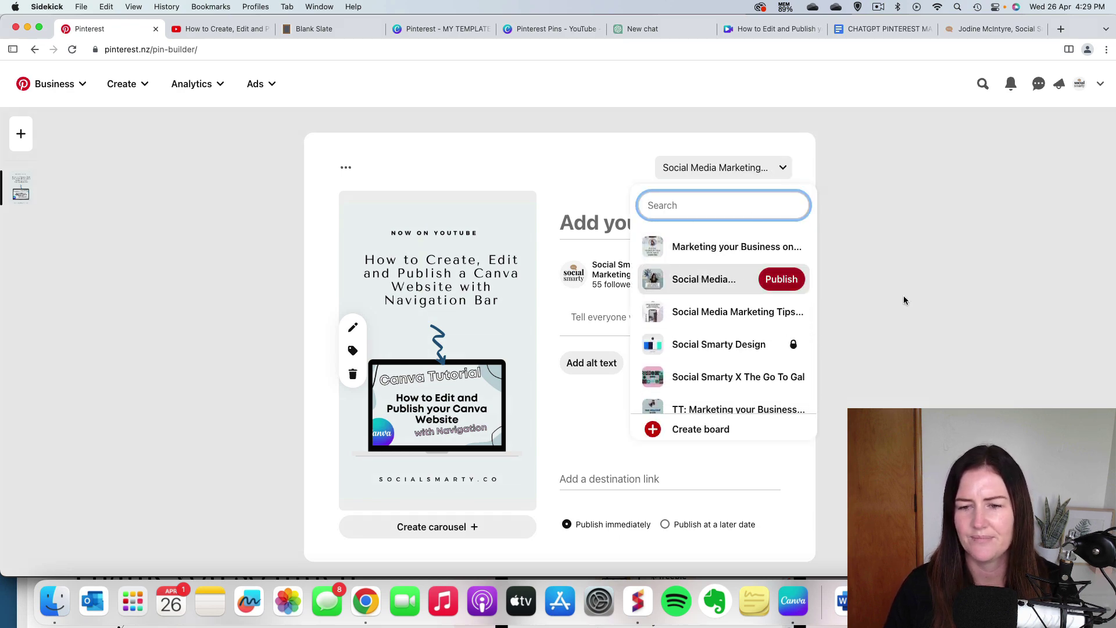
left_click(718, 277)
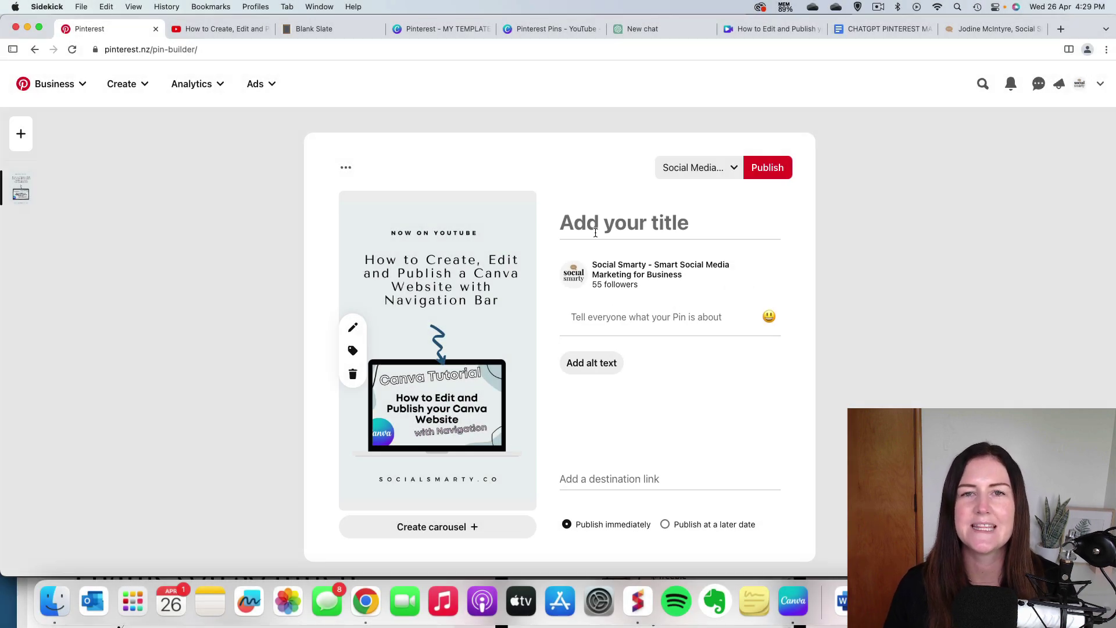
left_click(319, 30)
Step: Copy the pin-titles prompt paragraph from the Blank Slate notes
left_click_drag(543, 324, 398, 254)
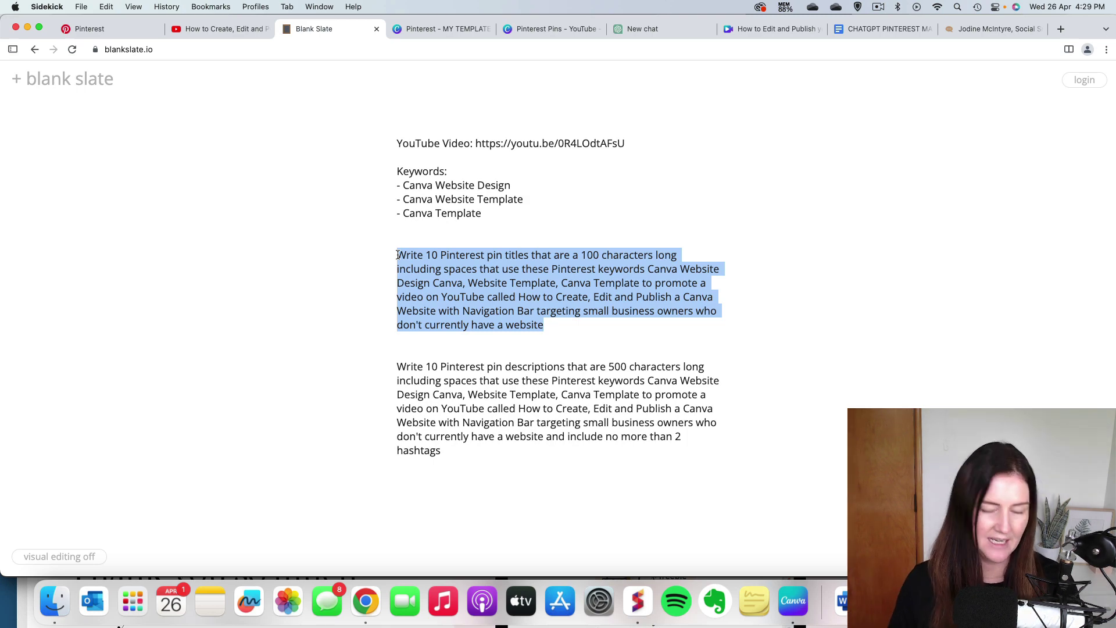
key("super+v")
key("super+z")
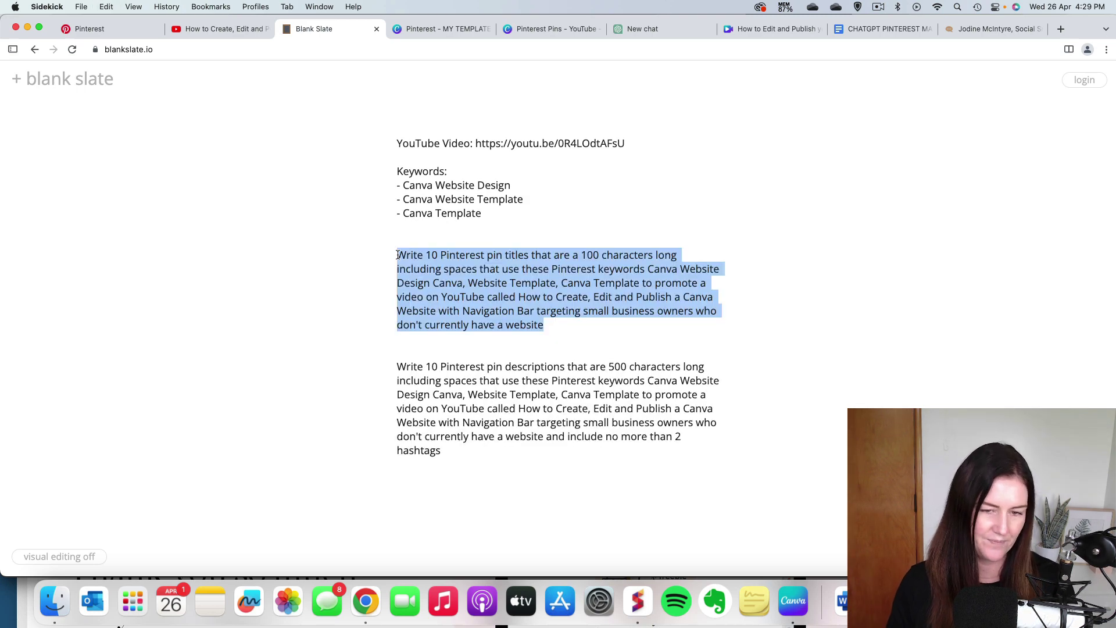
key("super+c")
Step: Have ChatGPT generate ten pin titles and select the first, about creating a stunning website
left_click(665, 33)
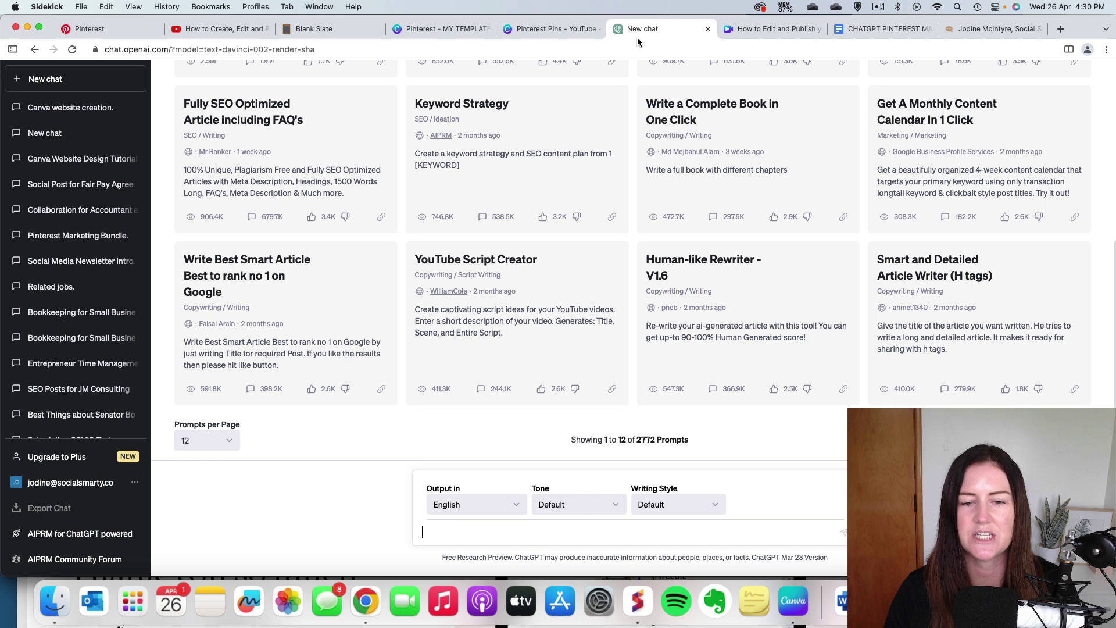
left_click(468, 536)
key("super+v")
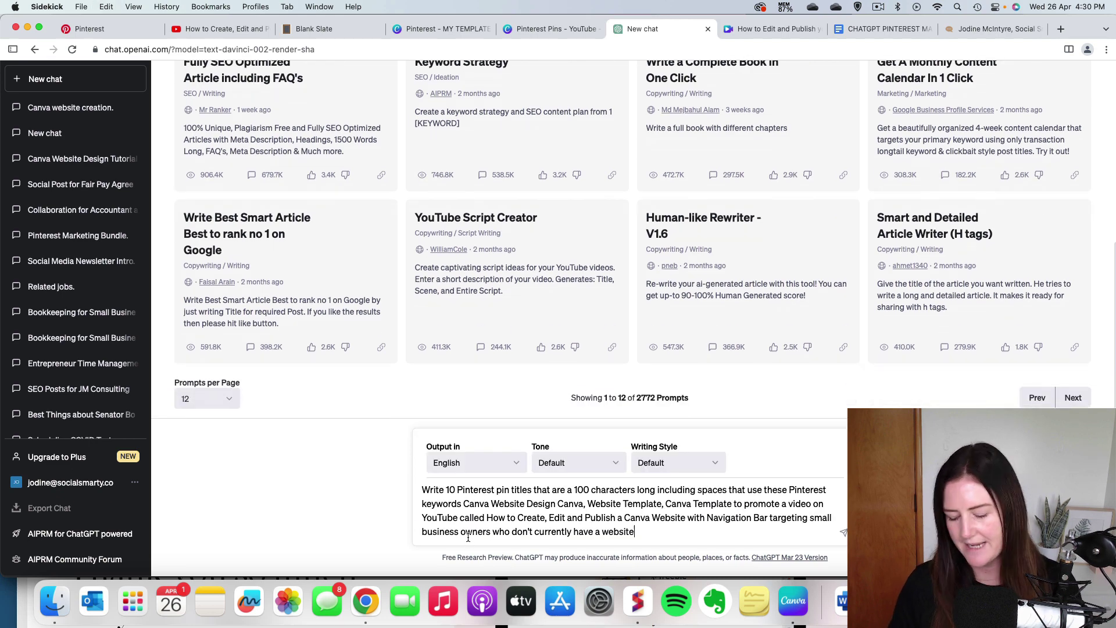
key("Return")
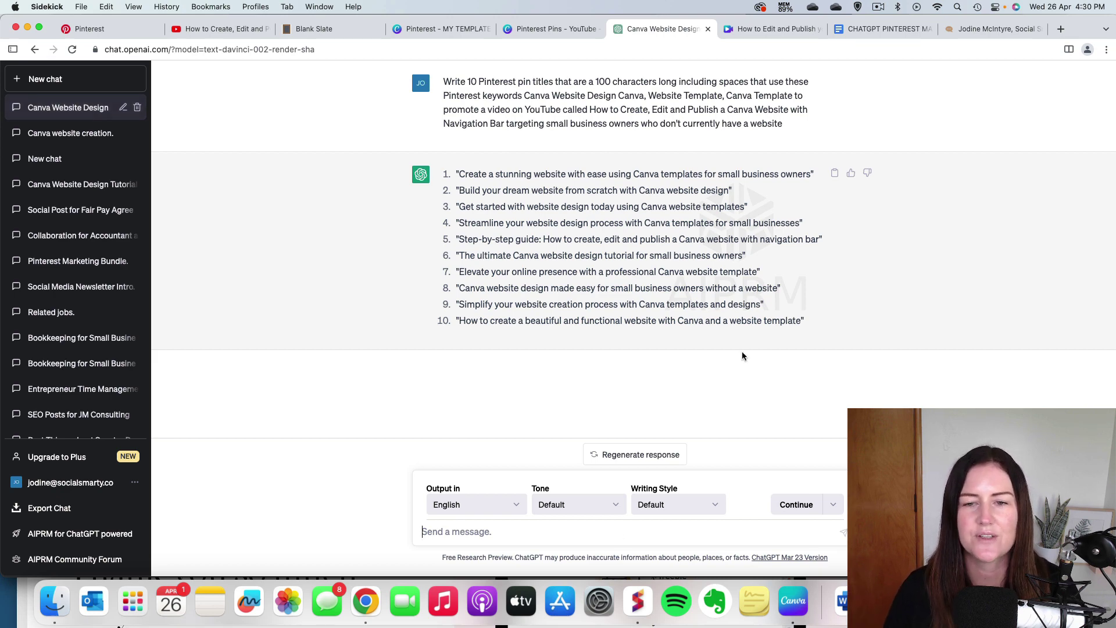
left_click_drag(810, 173, 462, 168)
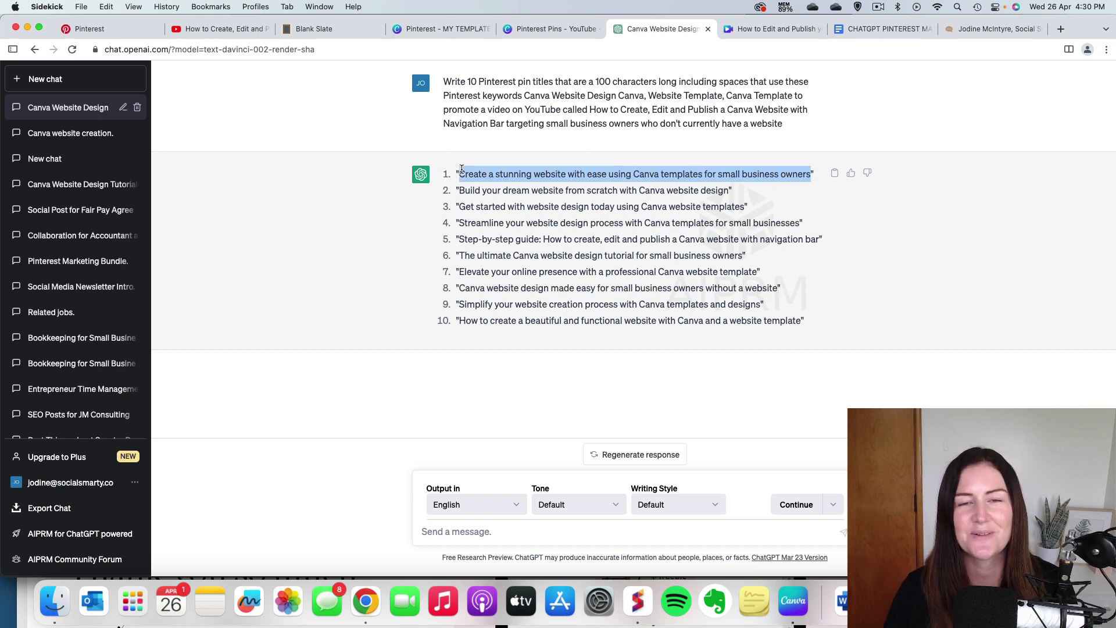
left_click_drag(461, 168, 461, 168)
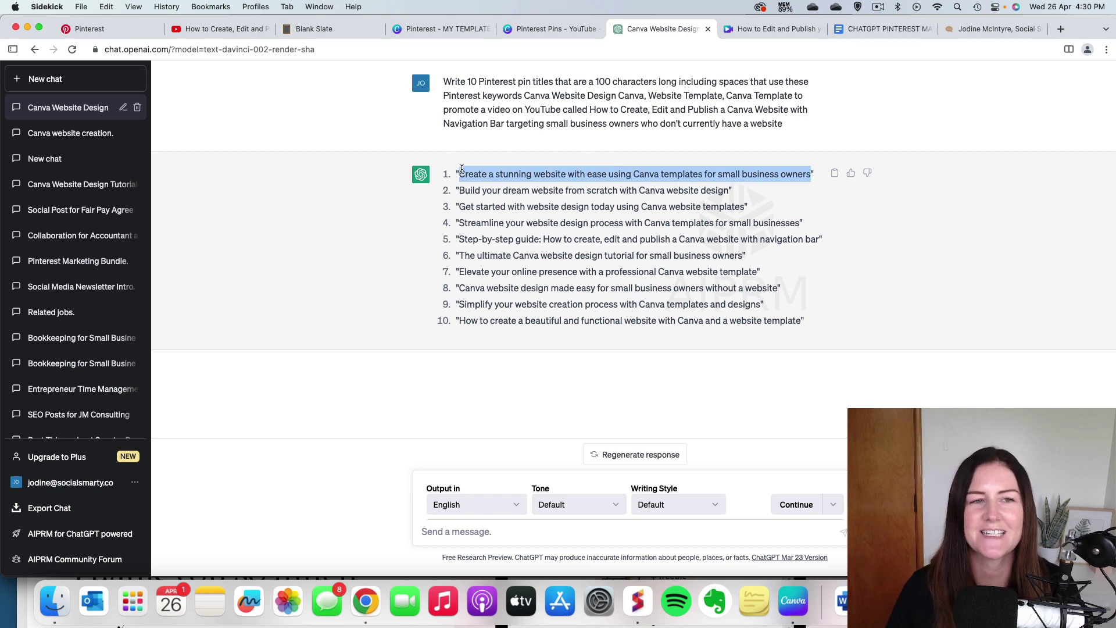
Step: Paste 'Create a stunning website with ease using Canva templates for small business owners' as the pin title
left_click(120, 35)
left_click(574, 221)
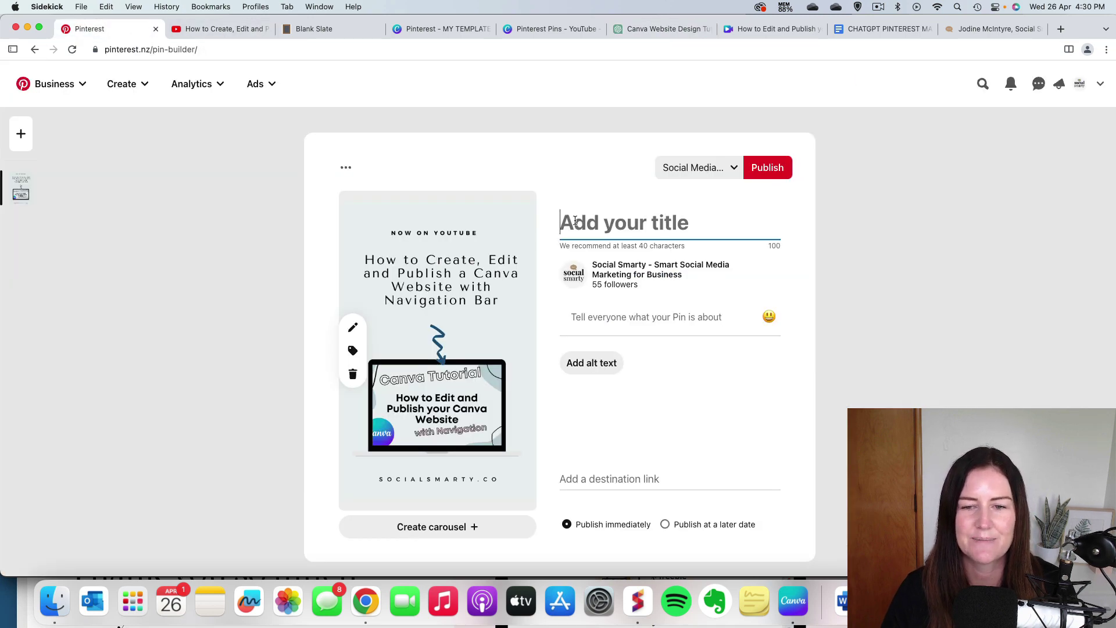
key("super+v")
scroll(710, 279, "down", 1)
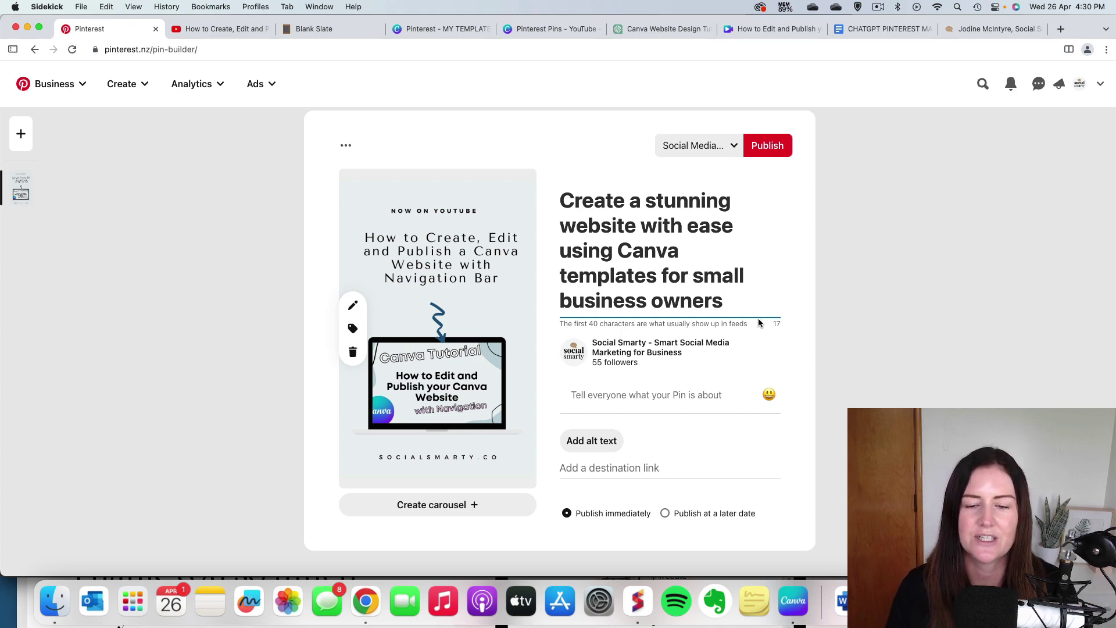
left_click(646, 398)
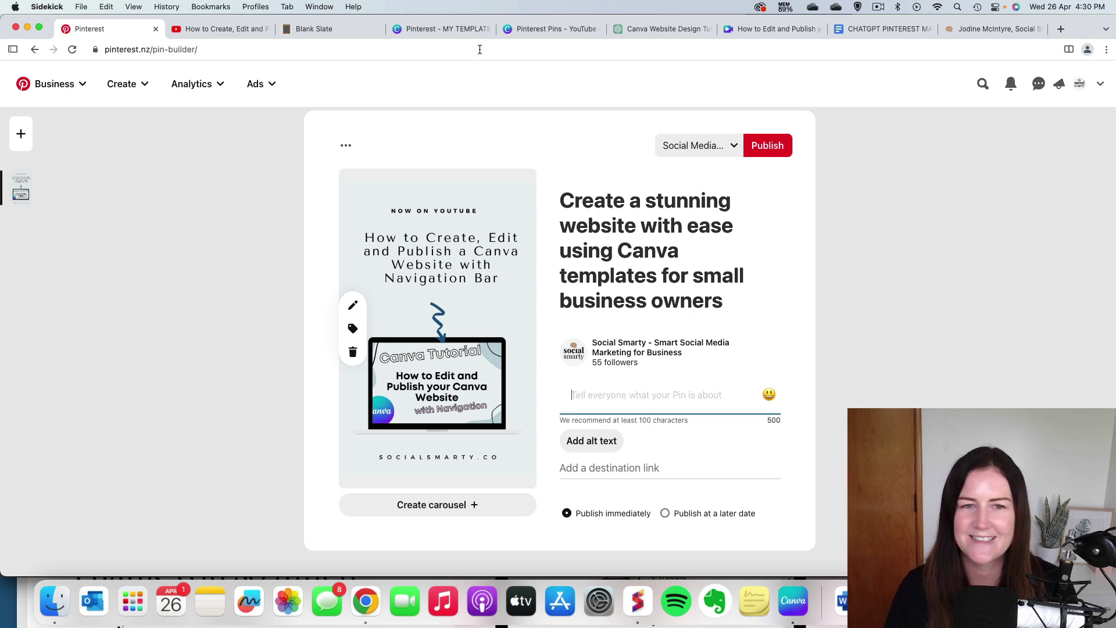
Step: Send the saved 500-character pin descriptions prompt from the notes to ChatGPT
left_click(332, 29)
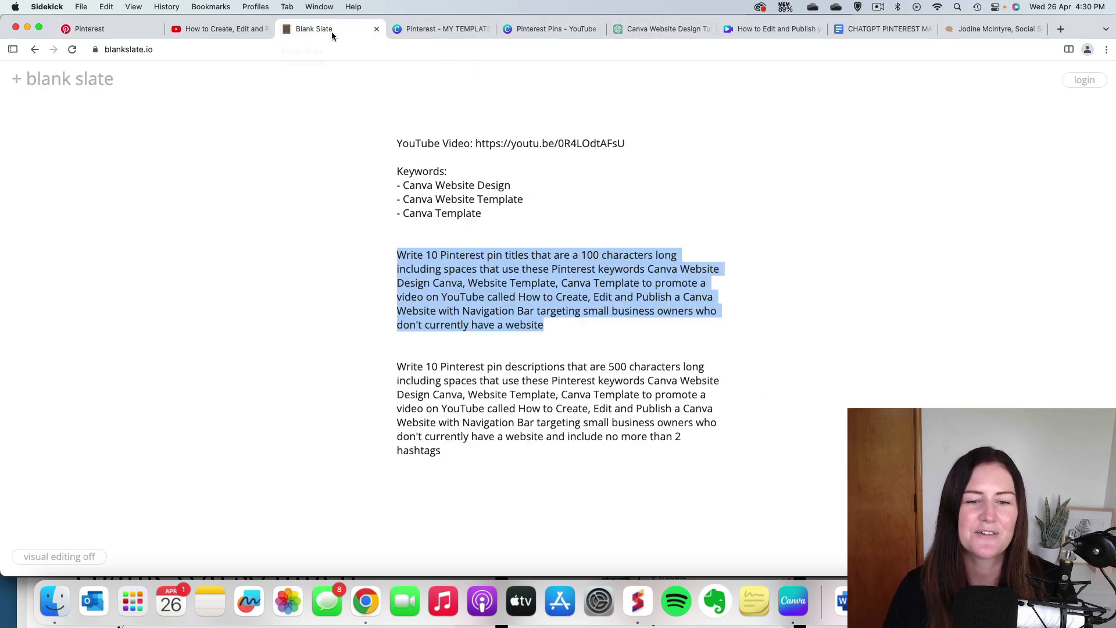
scroll(592, 342, "down", 2)
left_click_drag(433, 395, 395, 313)
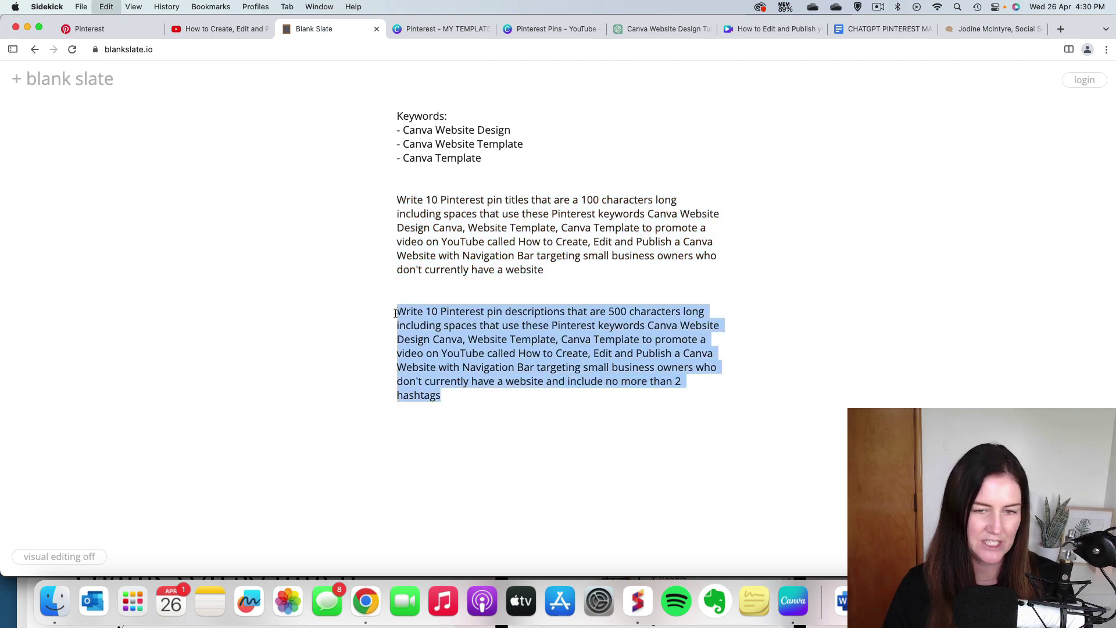
key("super+c")
left_click(663, 29)
left_click(479, 532)
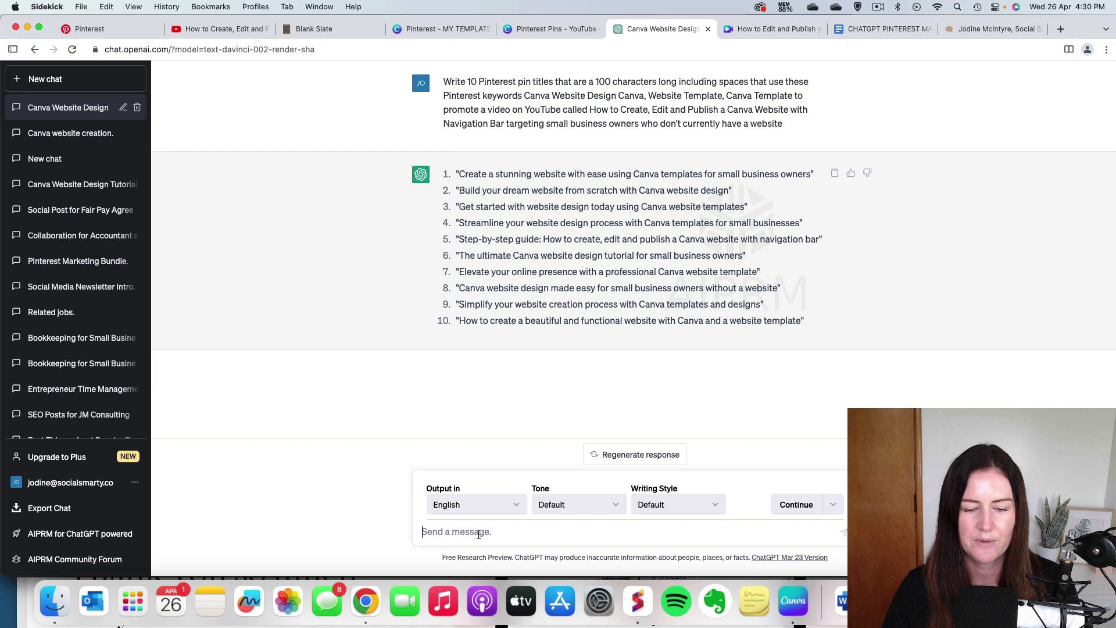
key("super+v")
key("Return")
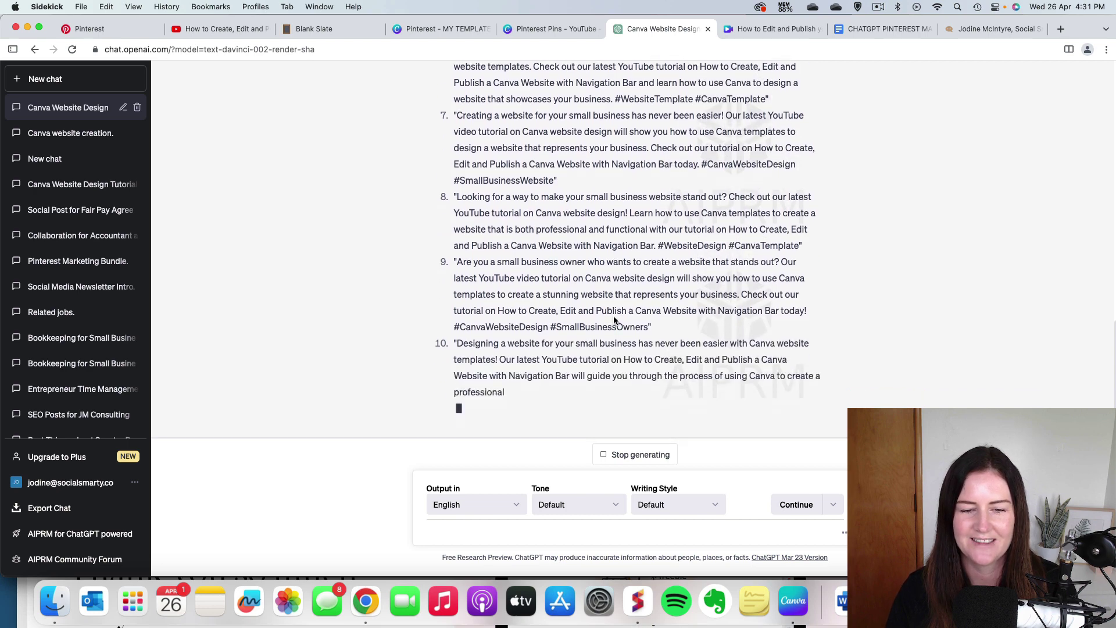
Step: Copy ChatGPT's first generated pin description
scroll(614, 319, "up", 15)
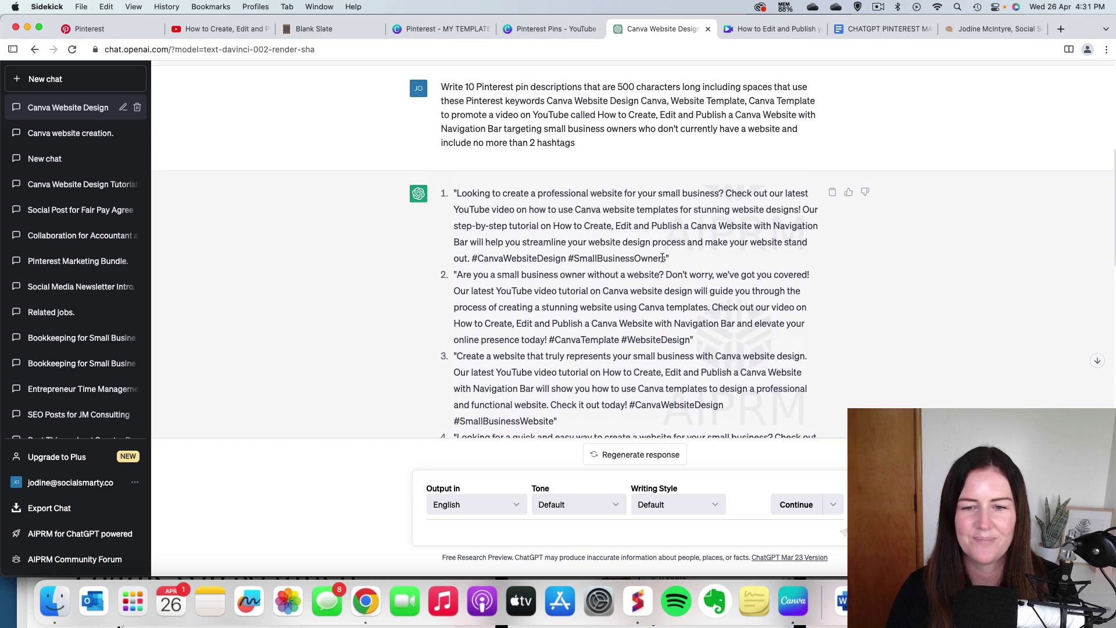
left_click_drag(665, 258, 457, 192)
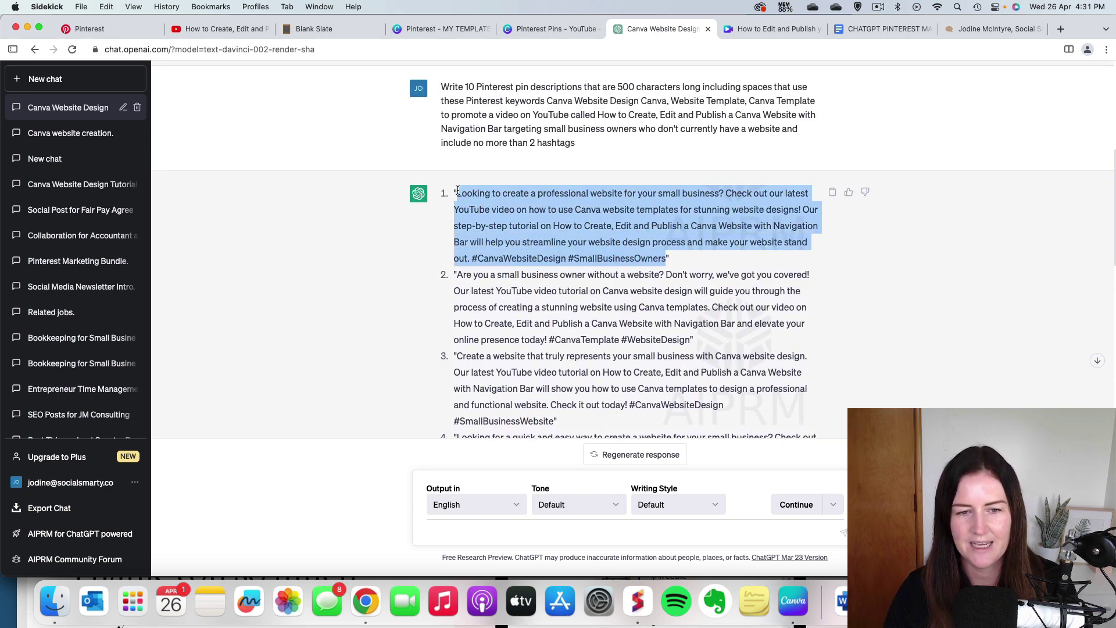
key("super+c")
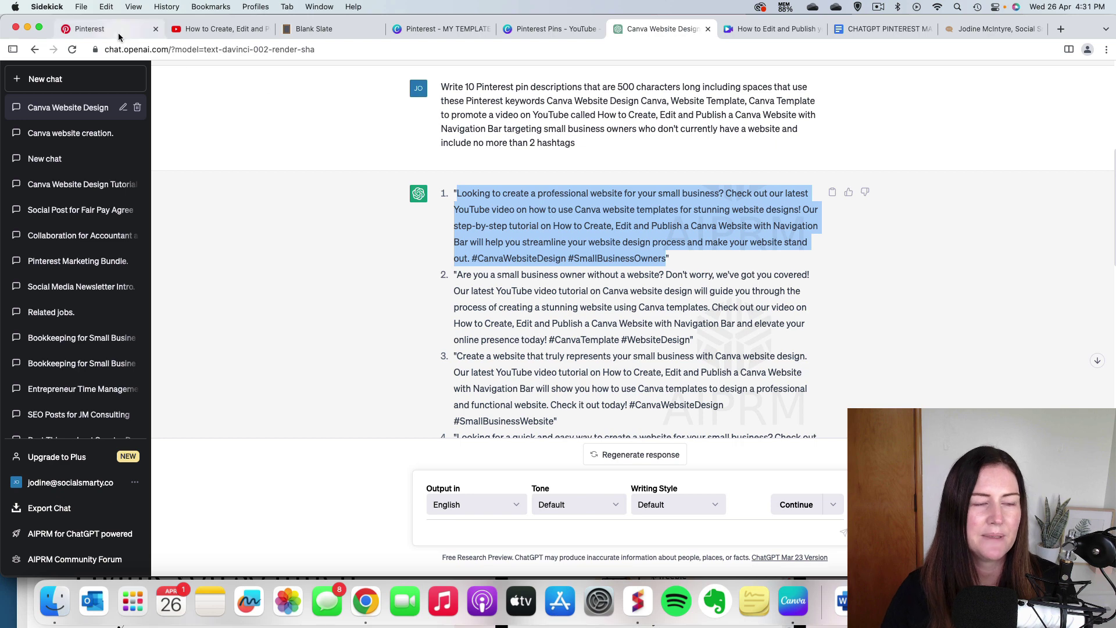
Step: Paste ChatGPT's first description into the pin's description field
left_click(88, 29)
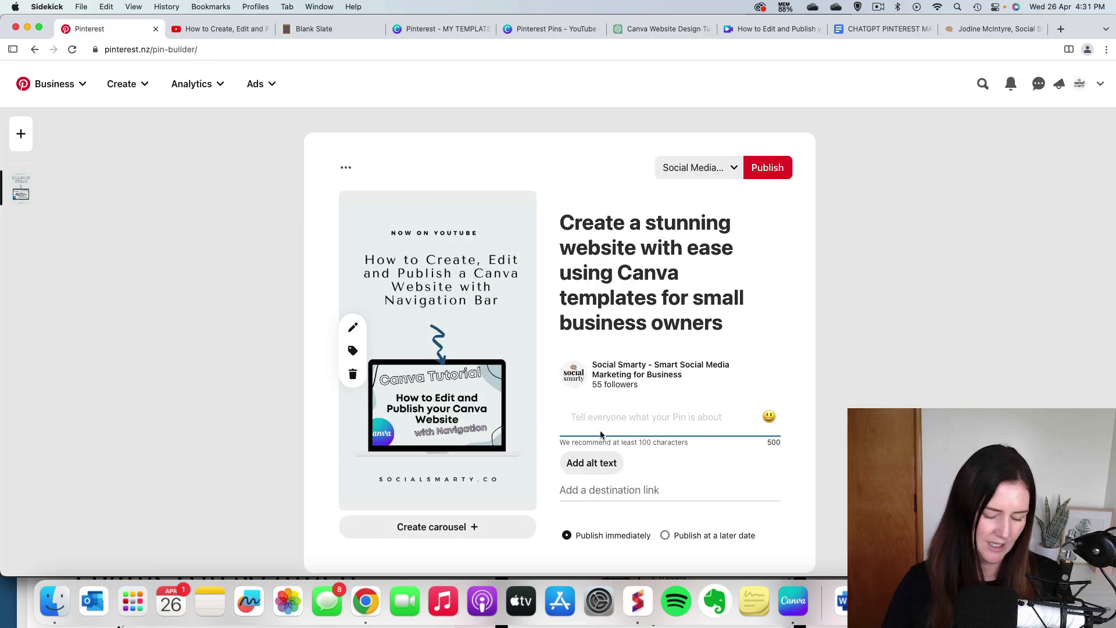
key("super+v")
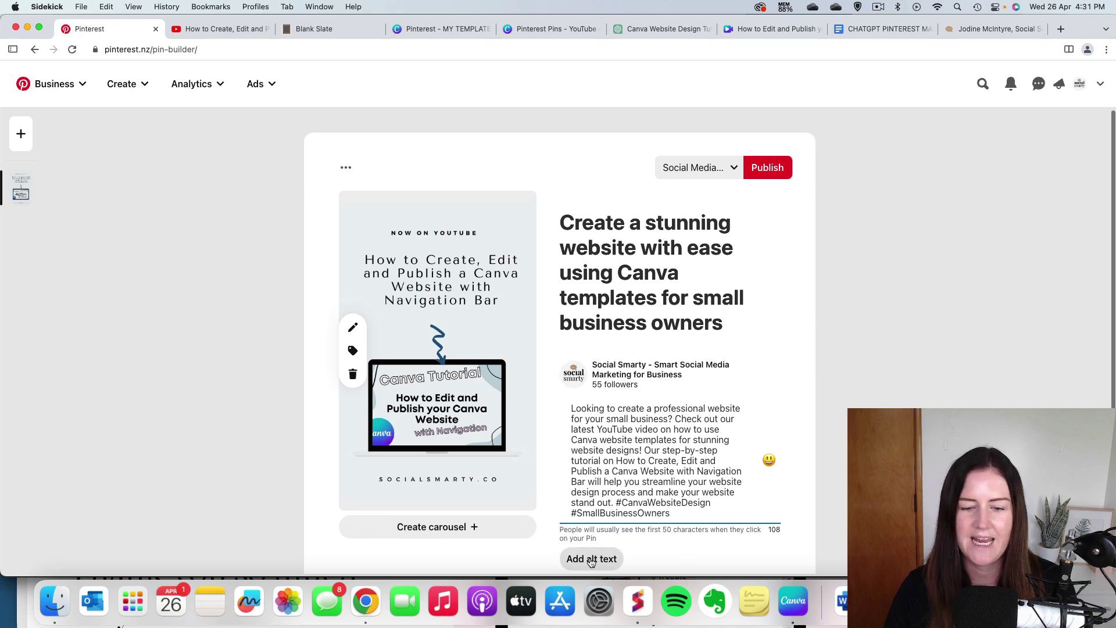
left_click(671, 545)
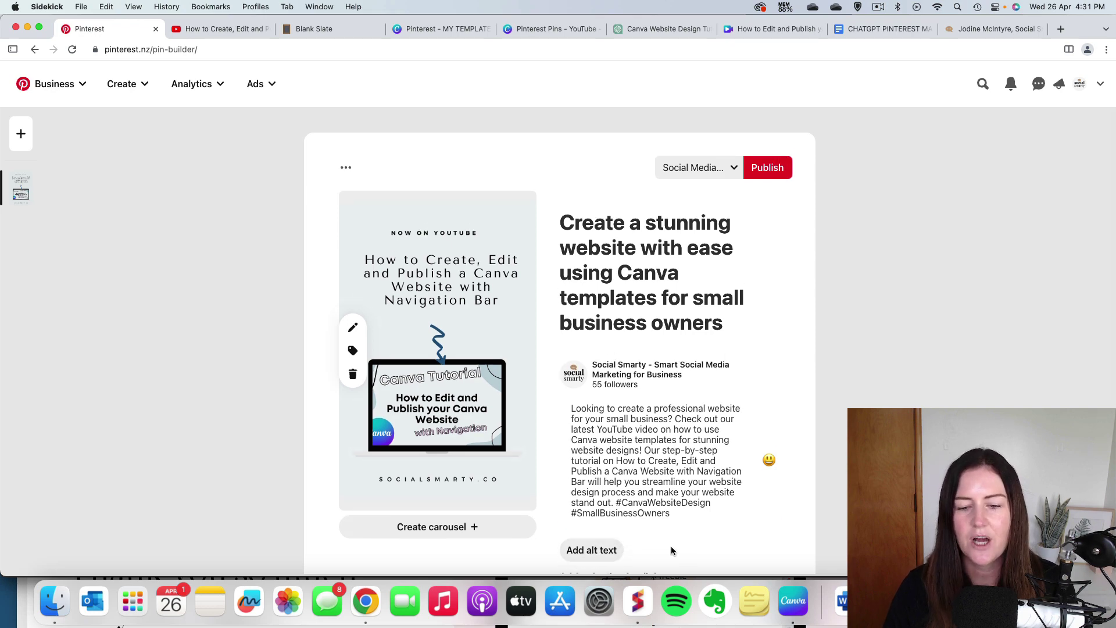
Step: Add alt text describing the pale blue laptop pin, Canva logo, socialsmarty.co url and blue wiggly arrow
scroll(670, 545, "down", 3)
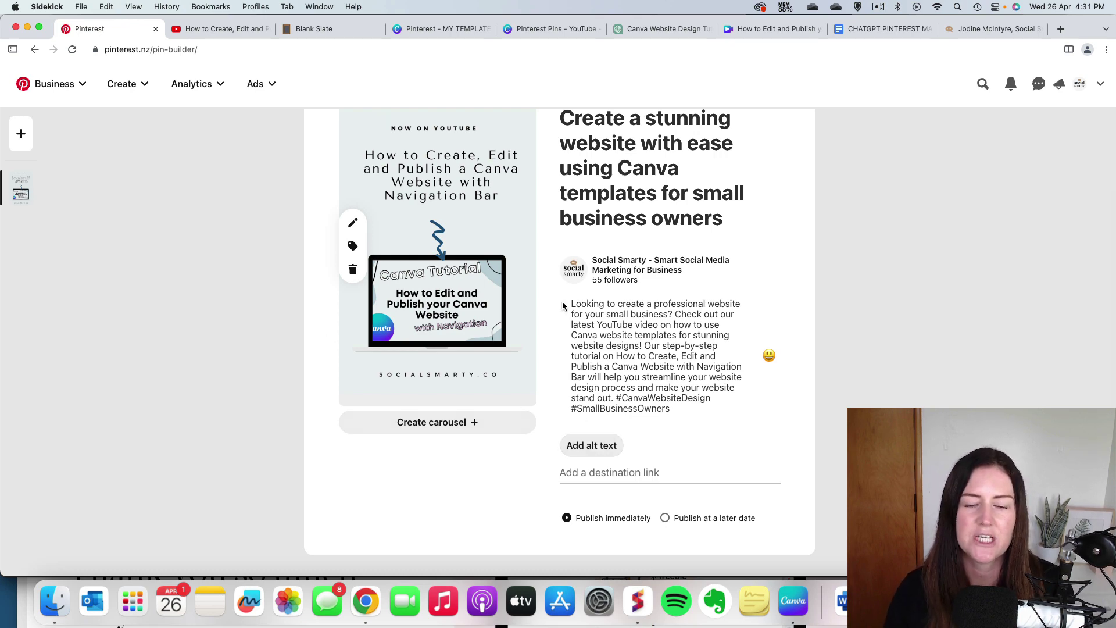
left_click(600, 448)
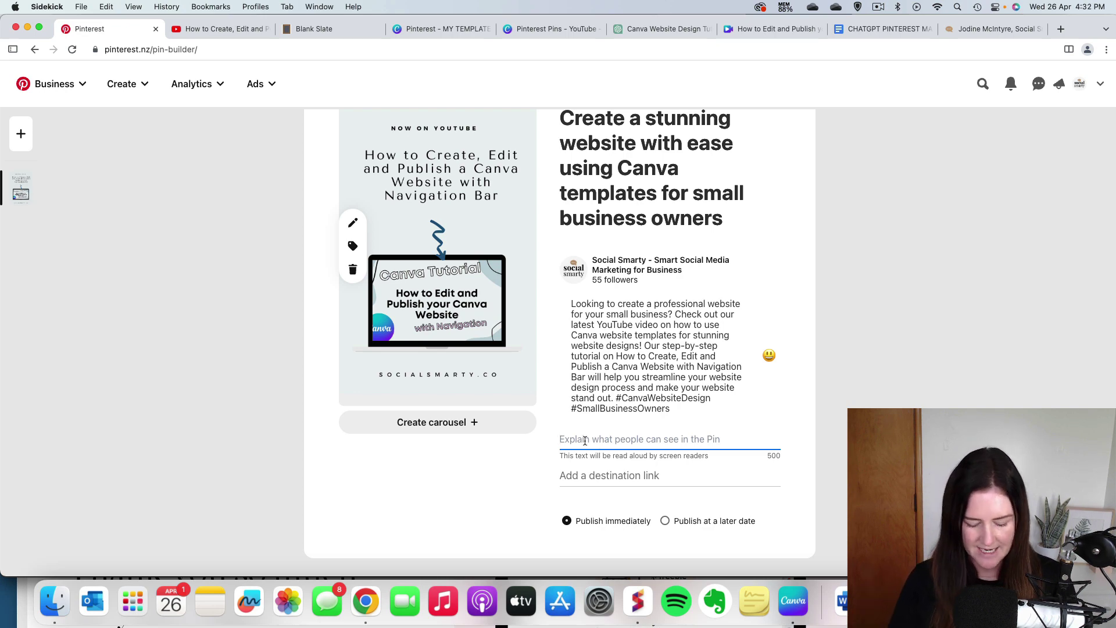
type("P")
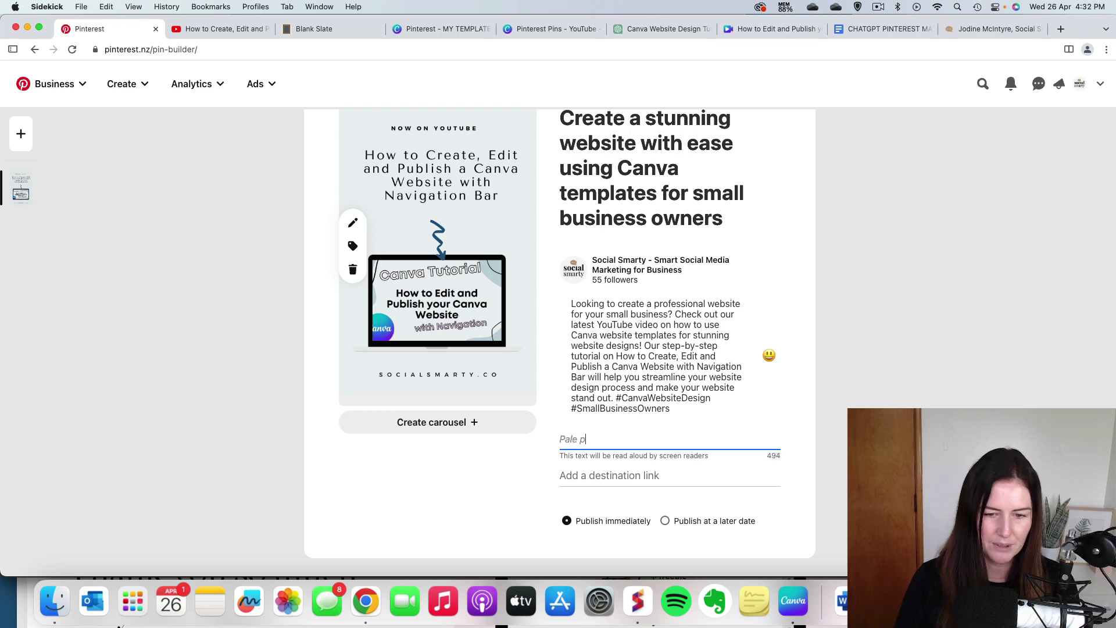
type("ale blu")
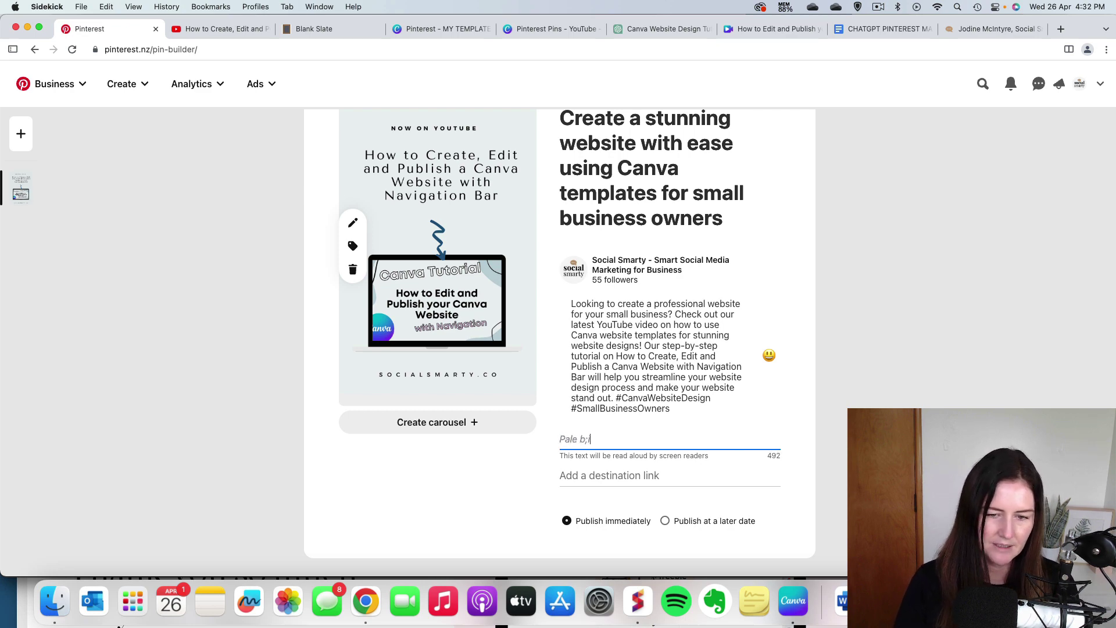
type("ue p")
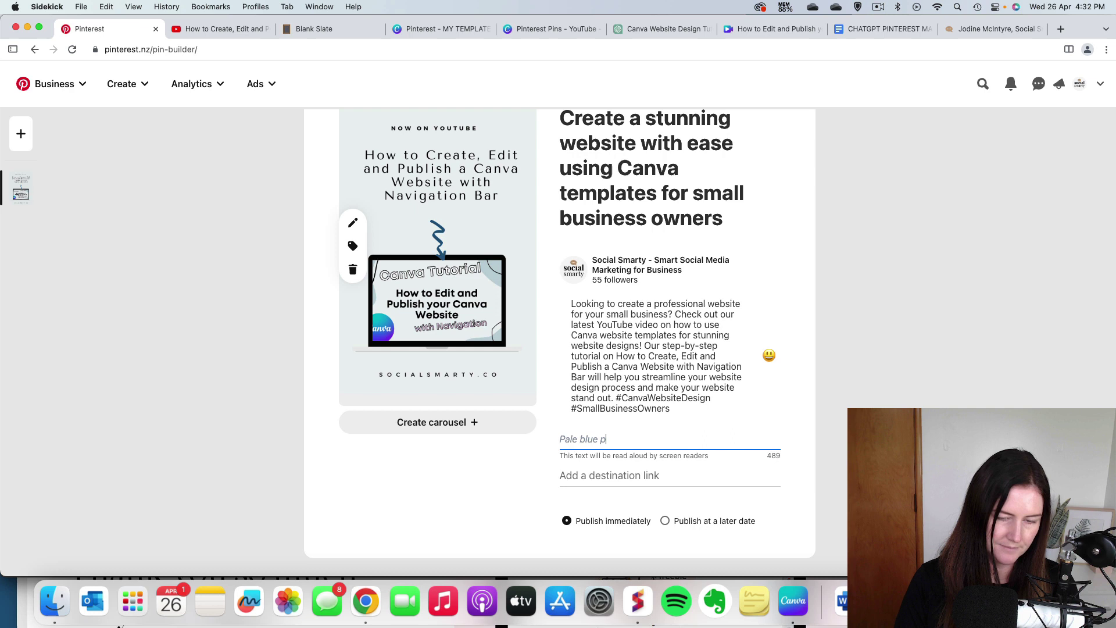
type("in with ")
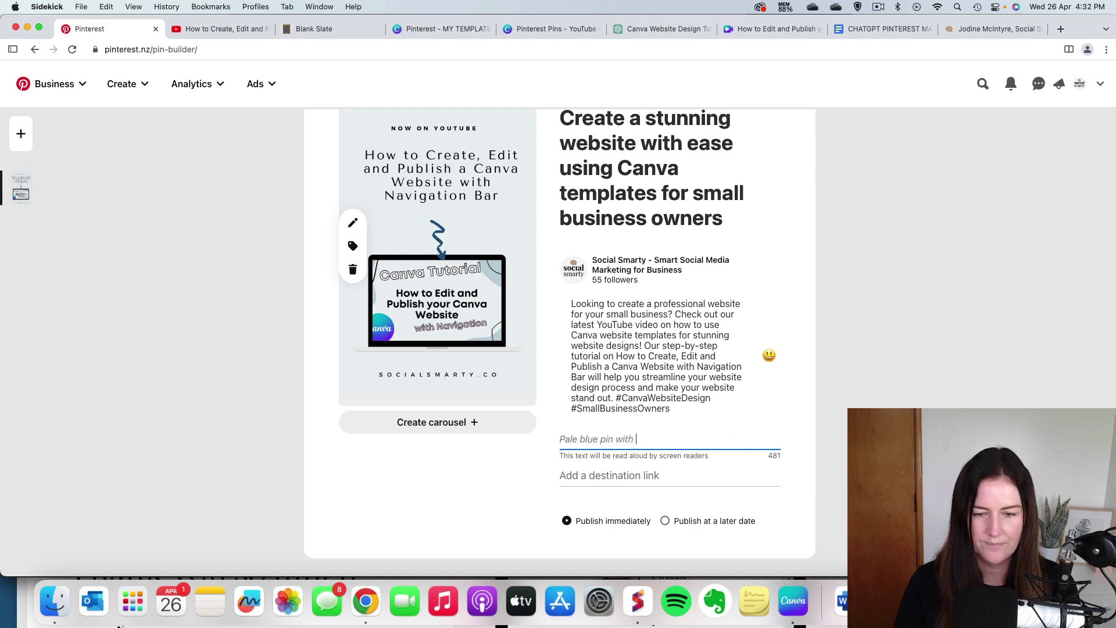
type("l")
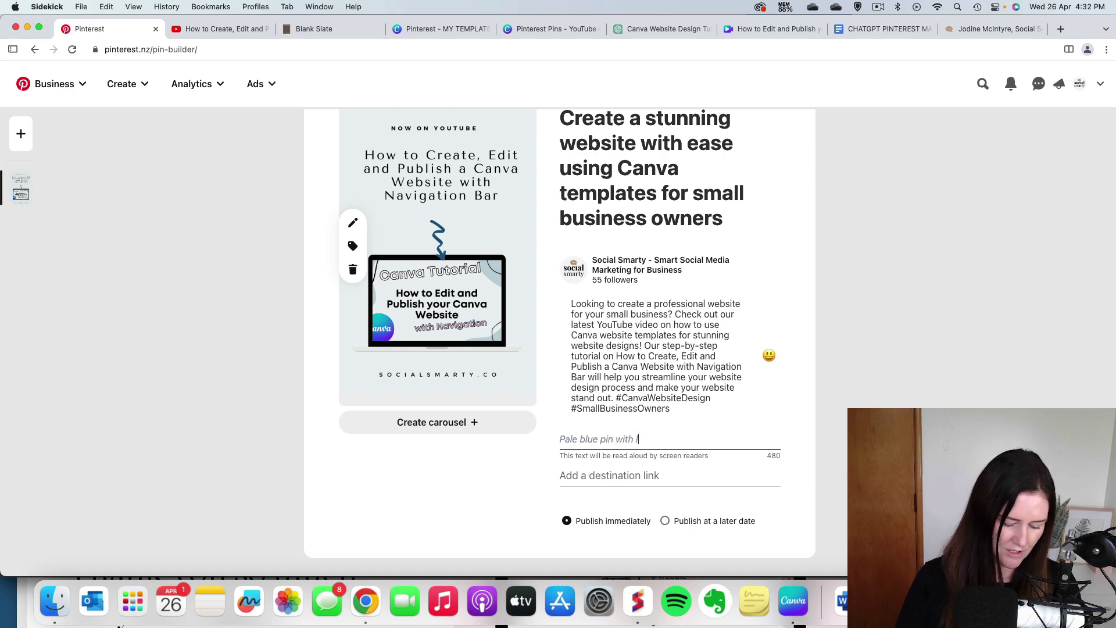
type("aptop and screenshot")
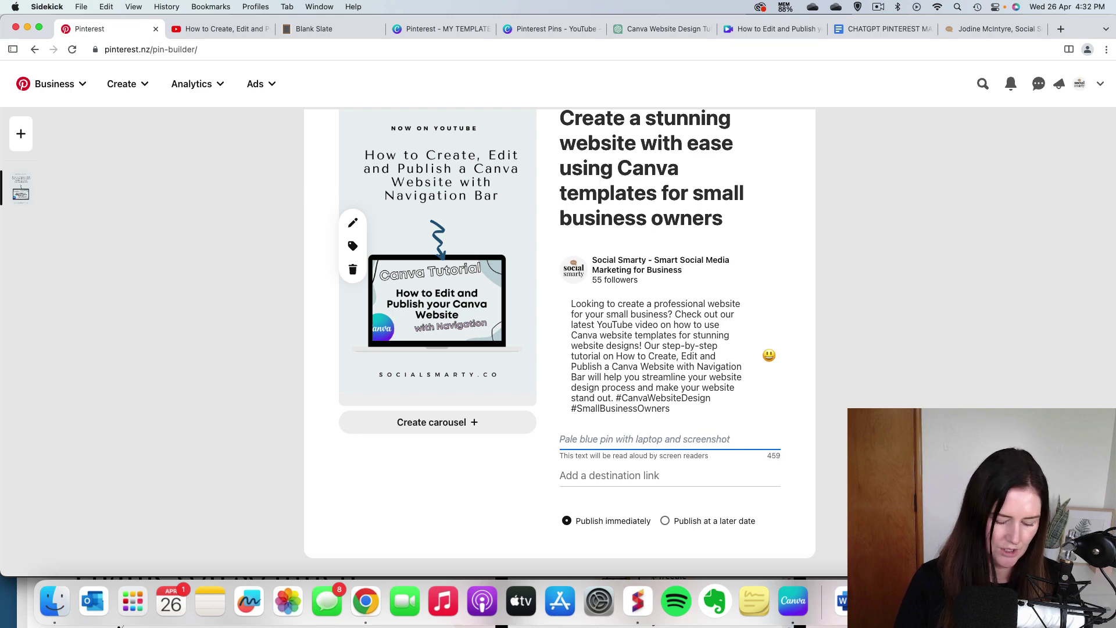
type("showing YouTube video")
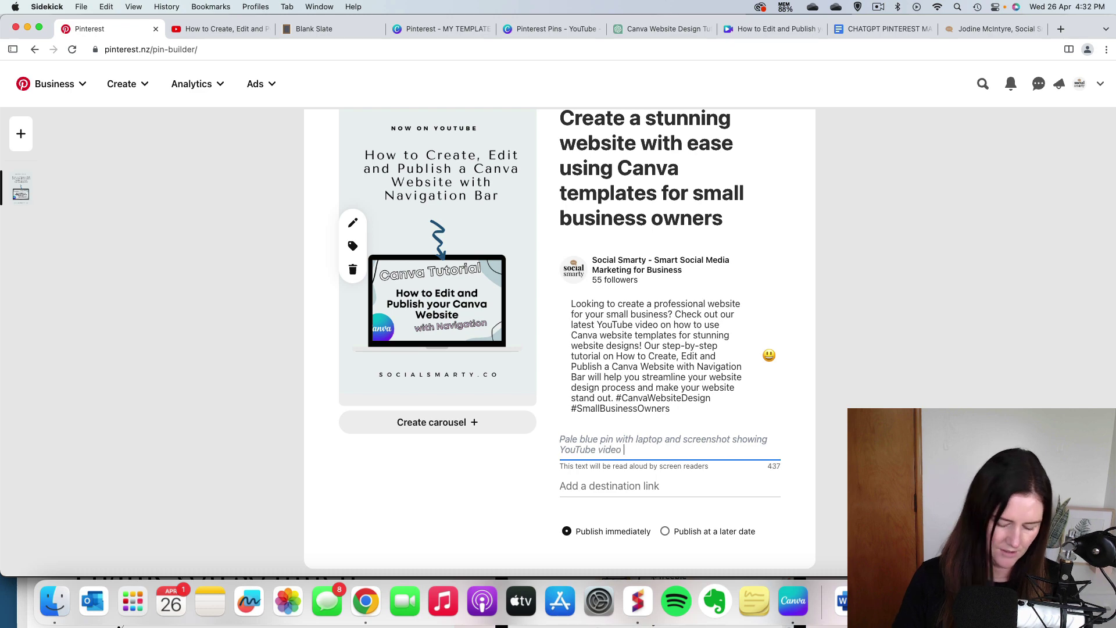
type(" 'Canva")
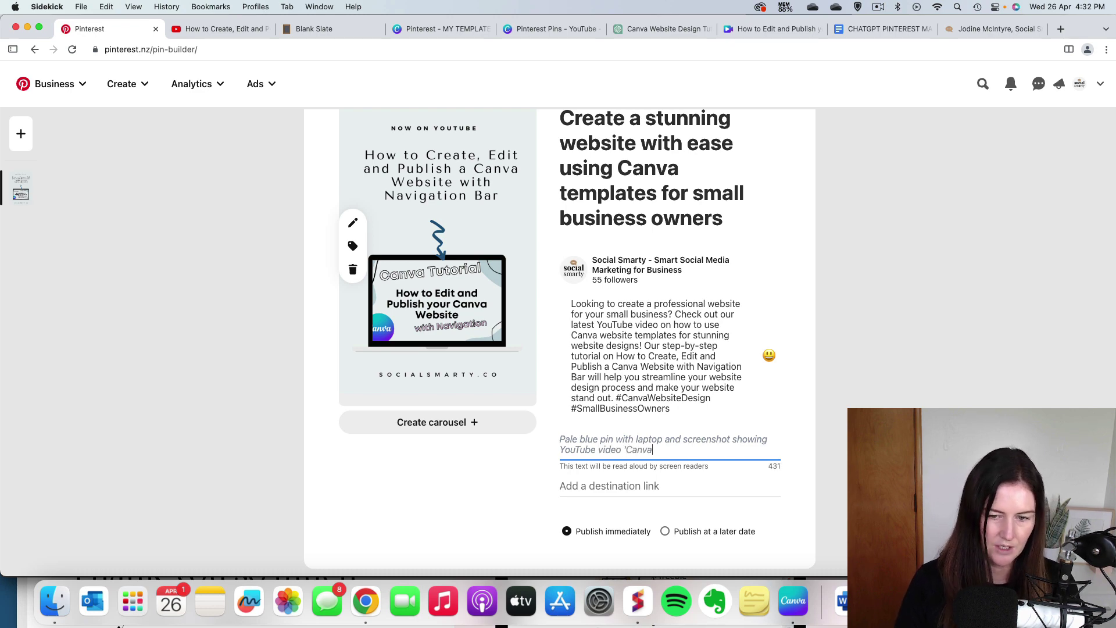
type(" Tutor")
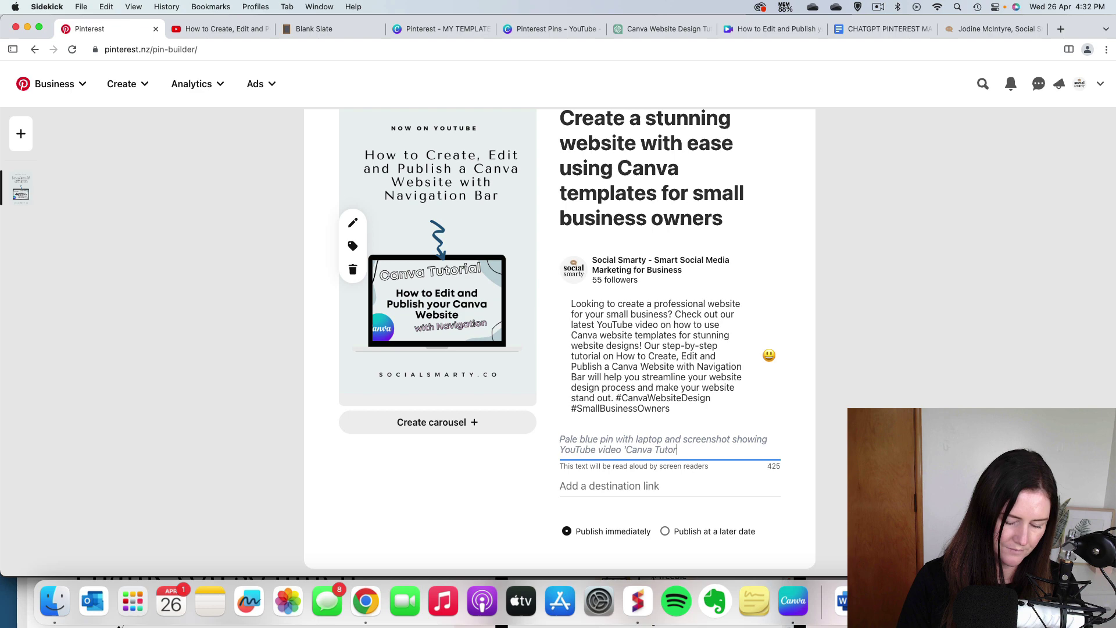
type("ial - Ho")
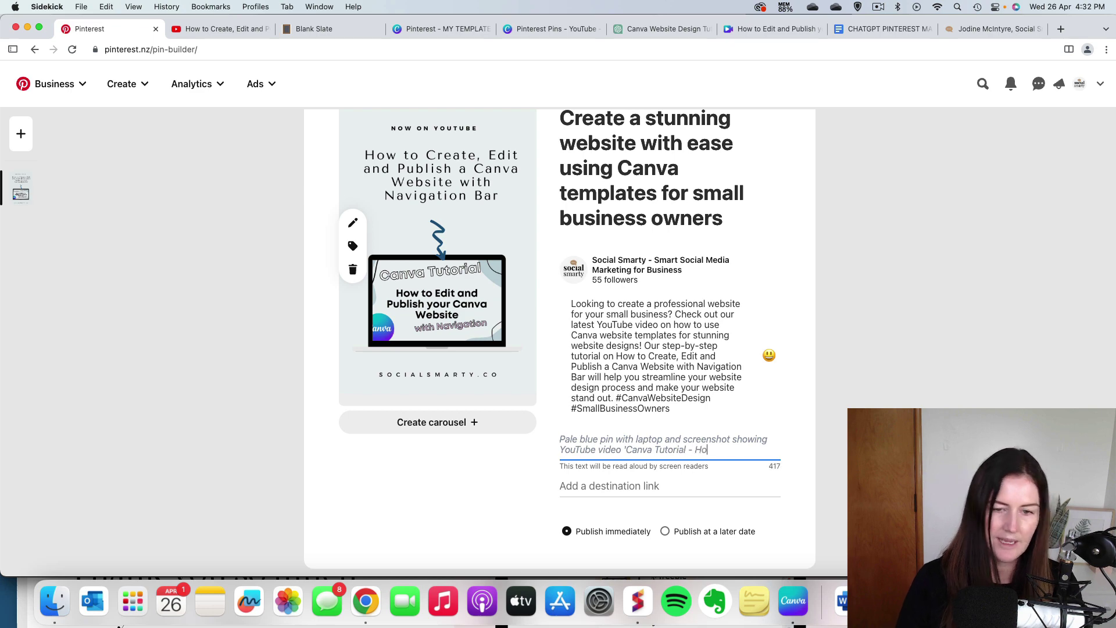
type("w to Edit and P")
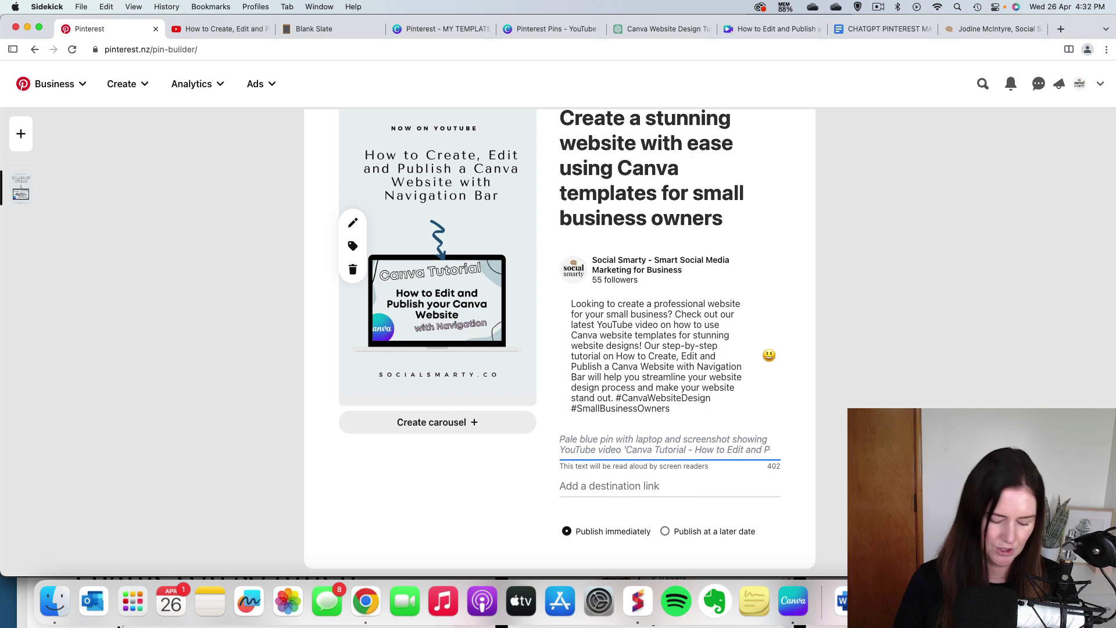
type("ibublish your ")
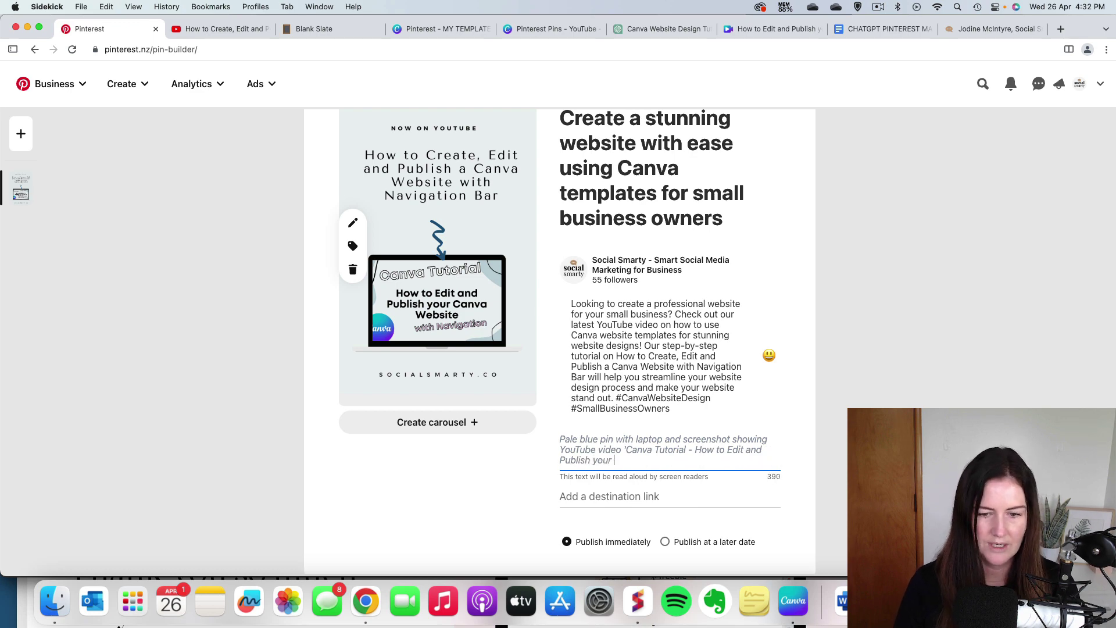
type("Canva Website")
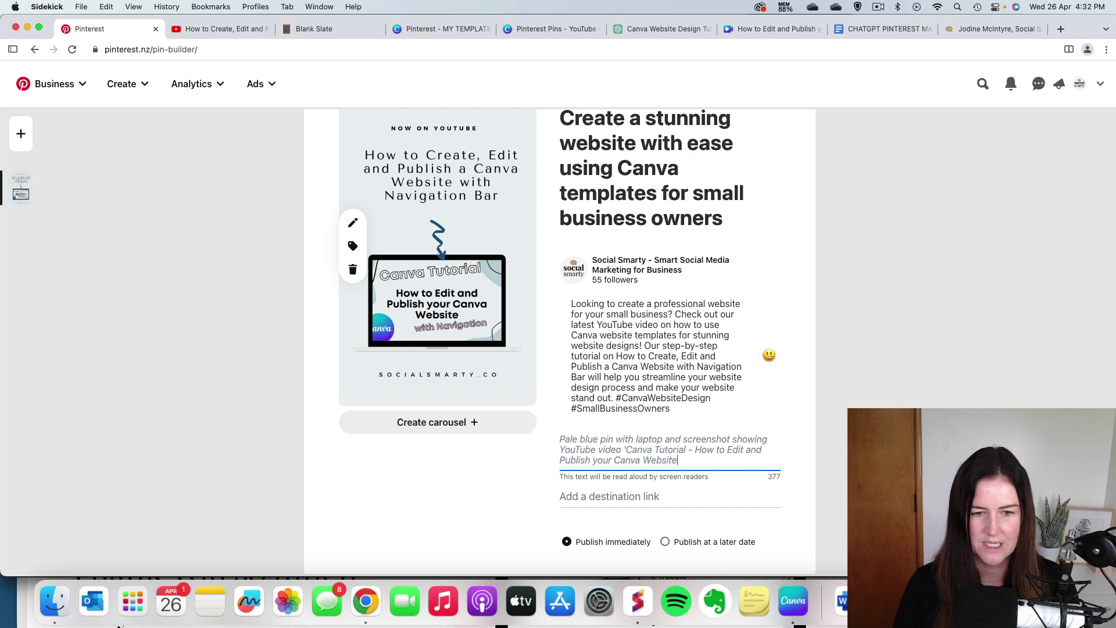
type(" with N")
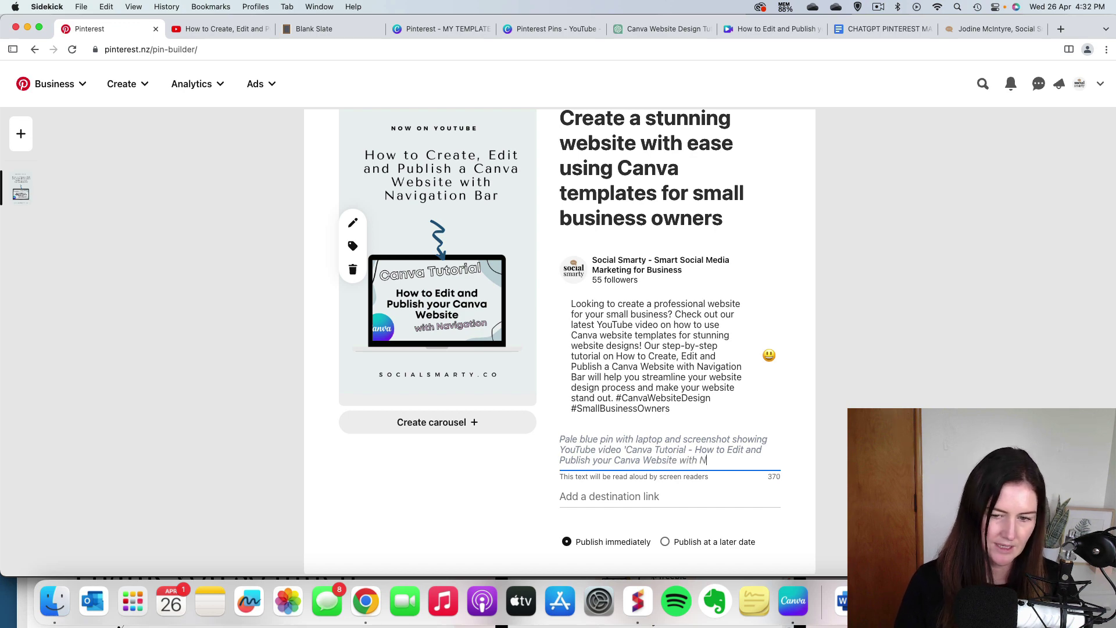
type("aivg")
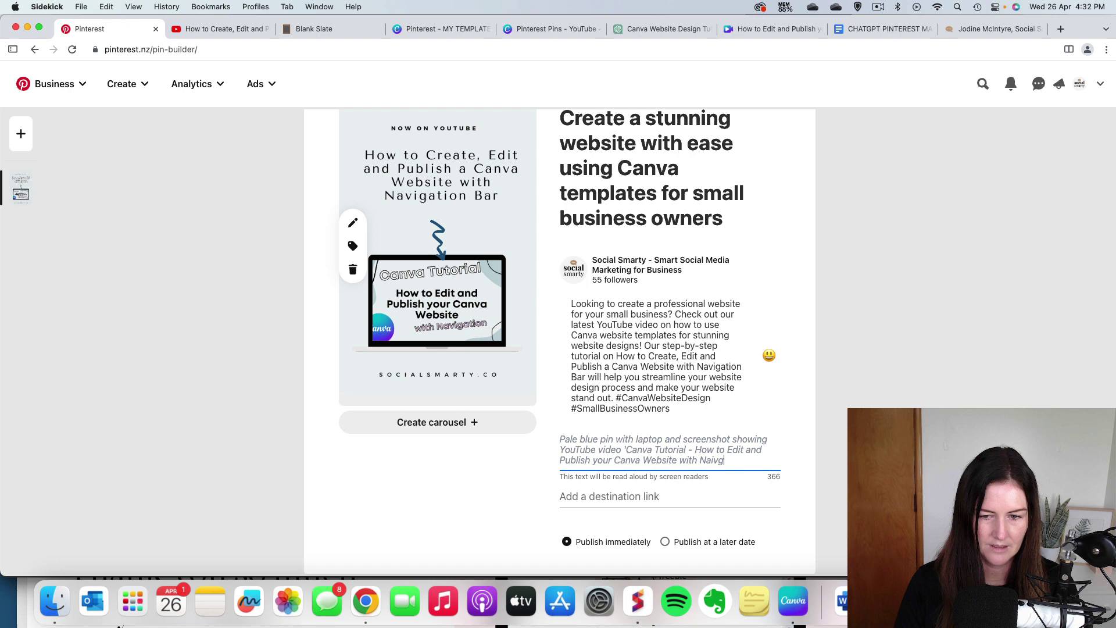
type("ation'")
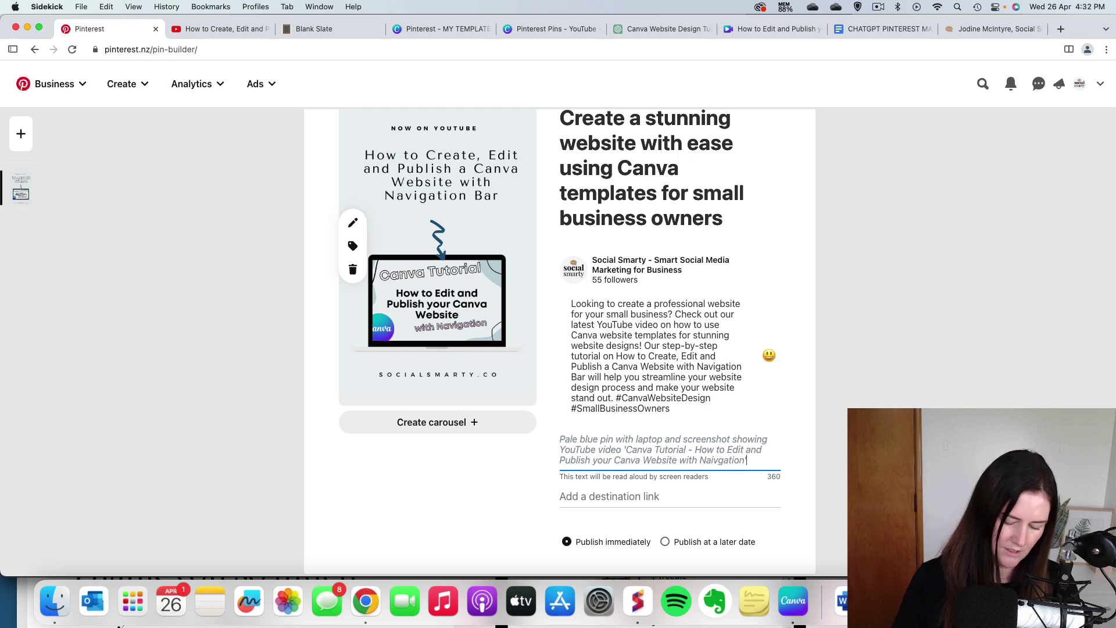
type(" include")
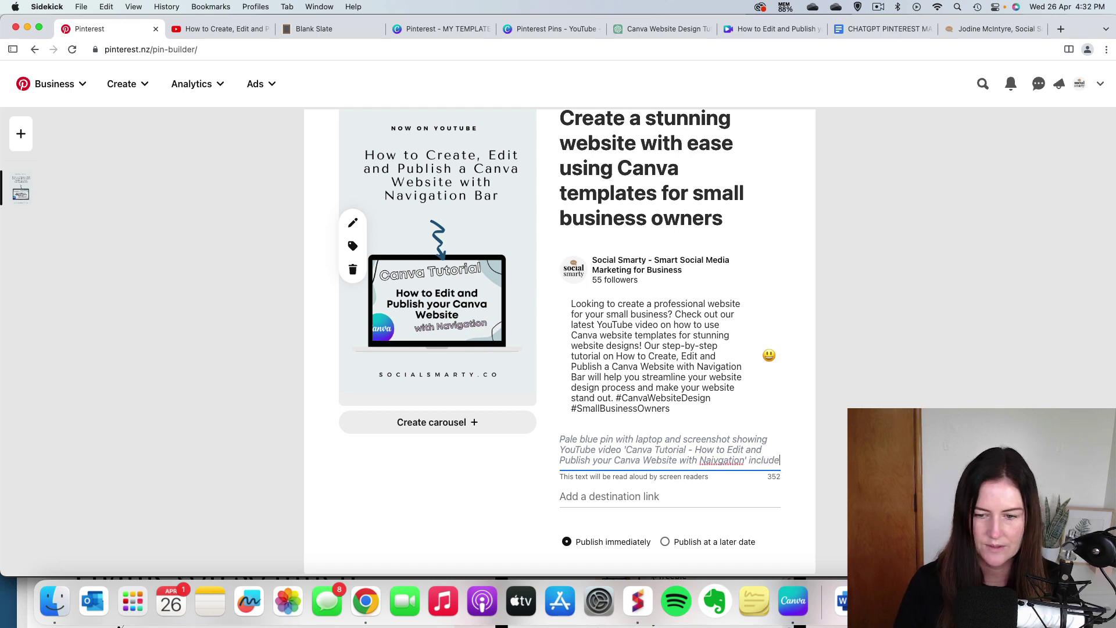
type("s Canva ")
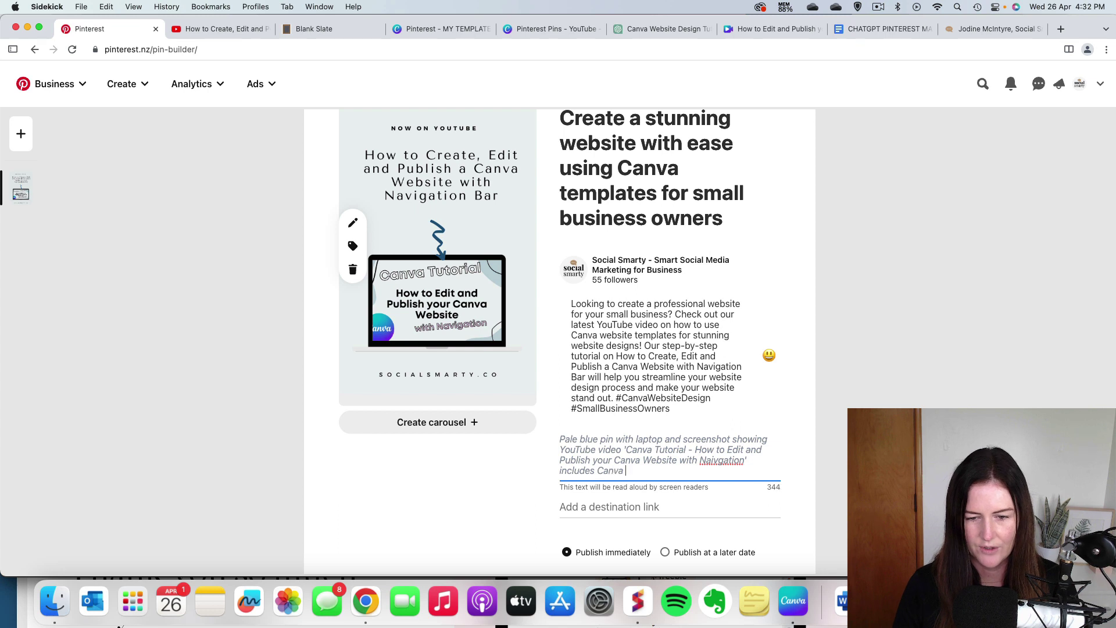
type("logo and so")
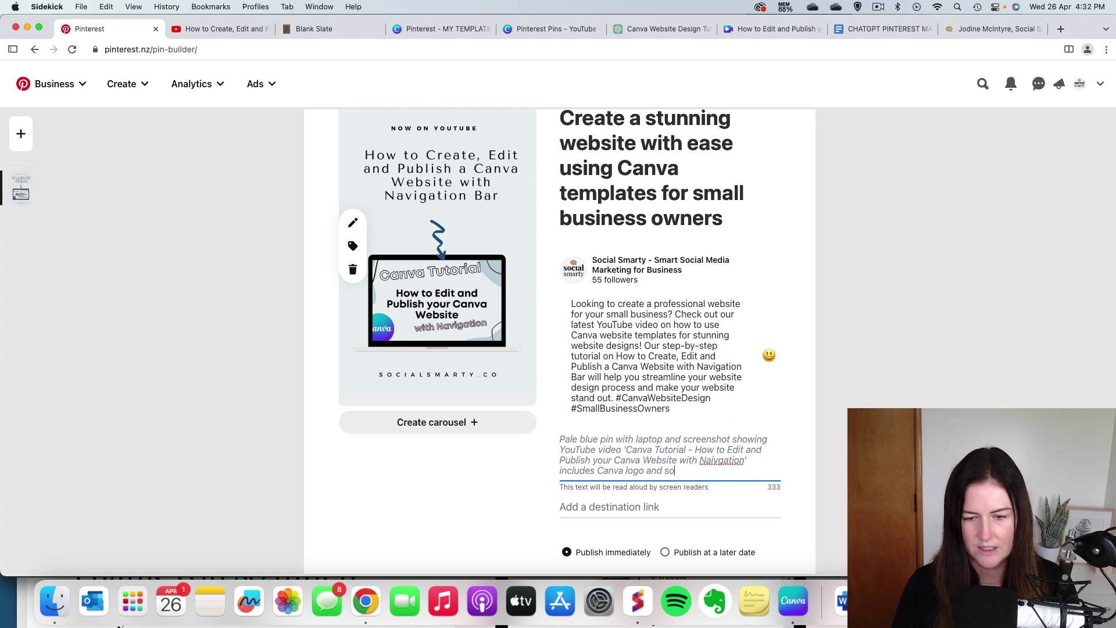
type("cial")
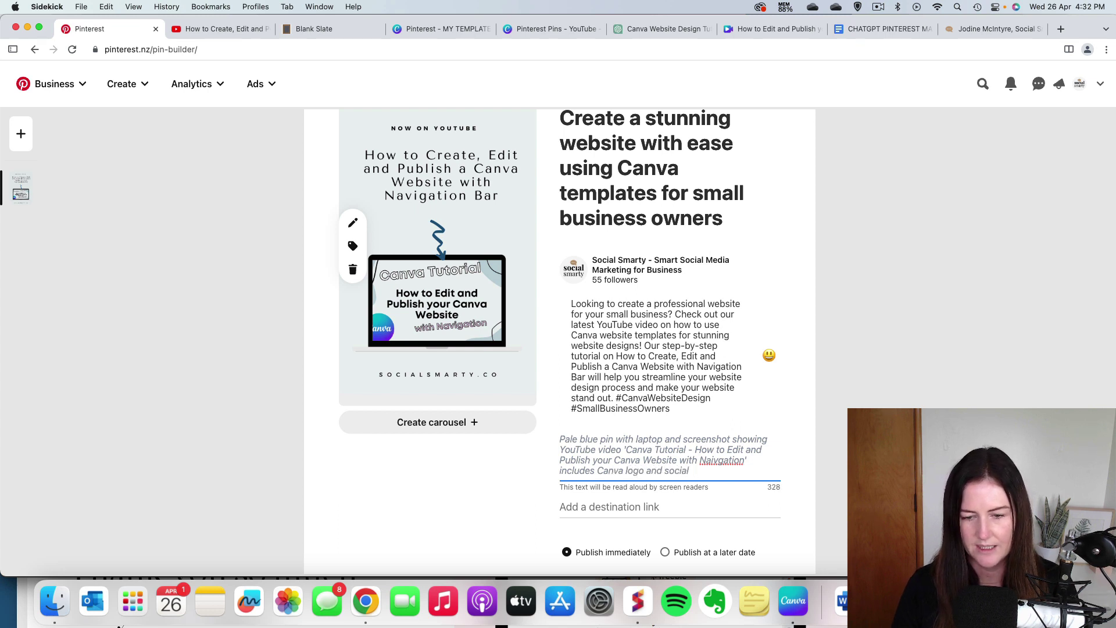
key("BackSpace")
type("smar")
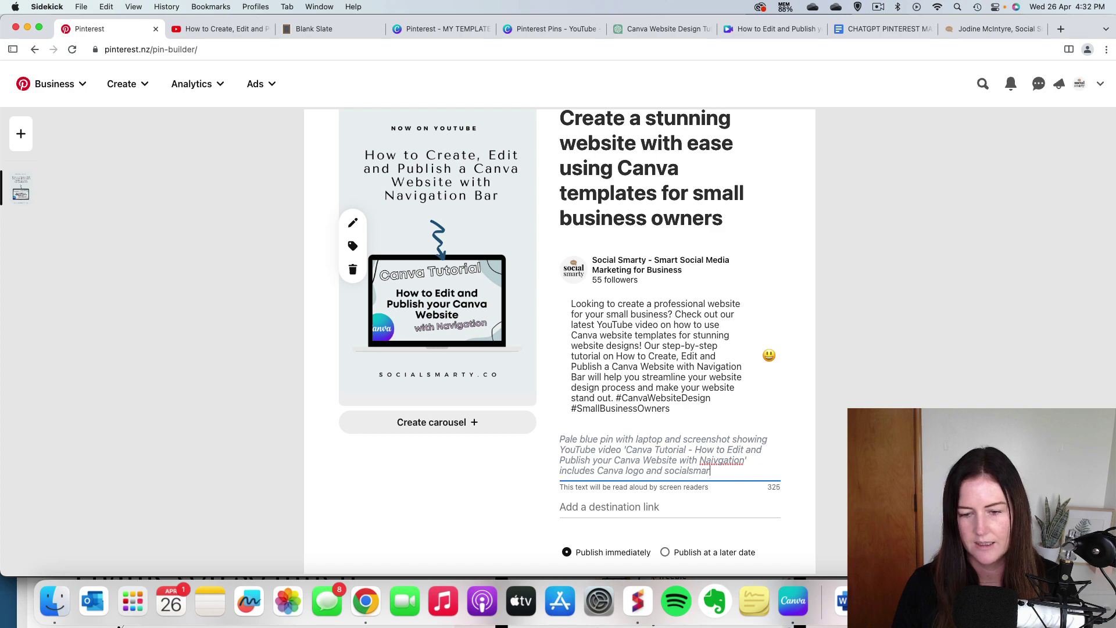
type("ty.co web url")
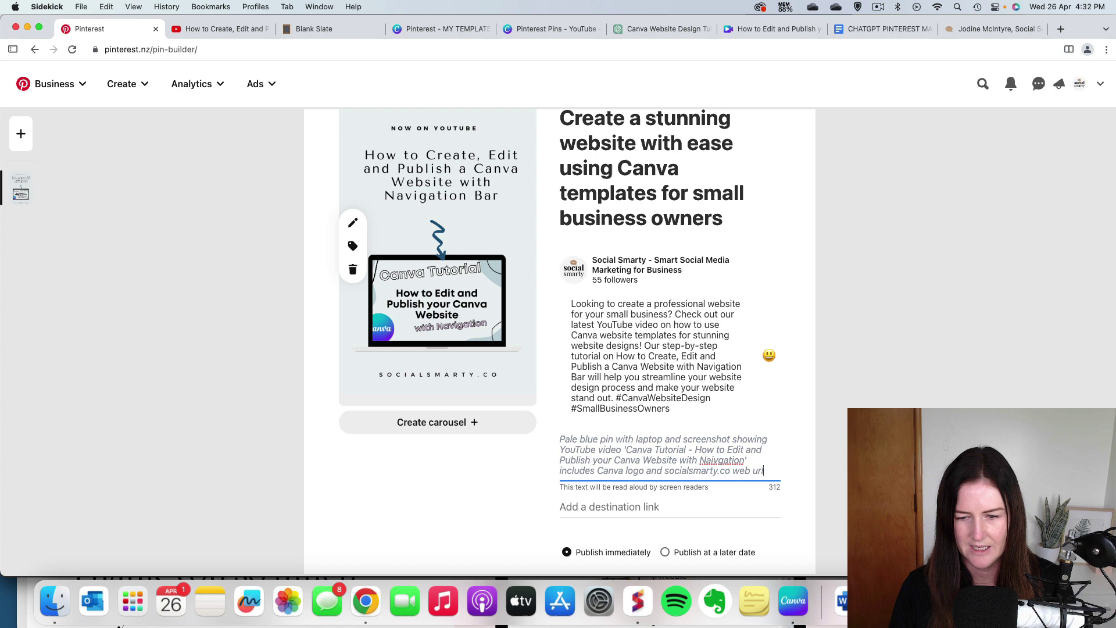
type(" and bu")
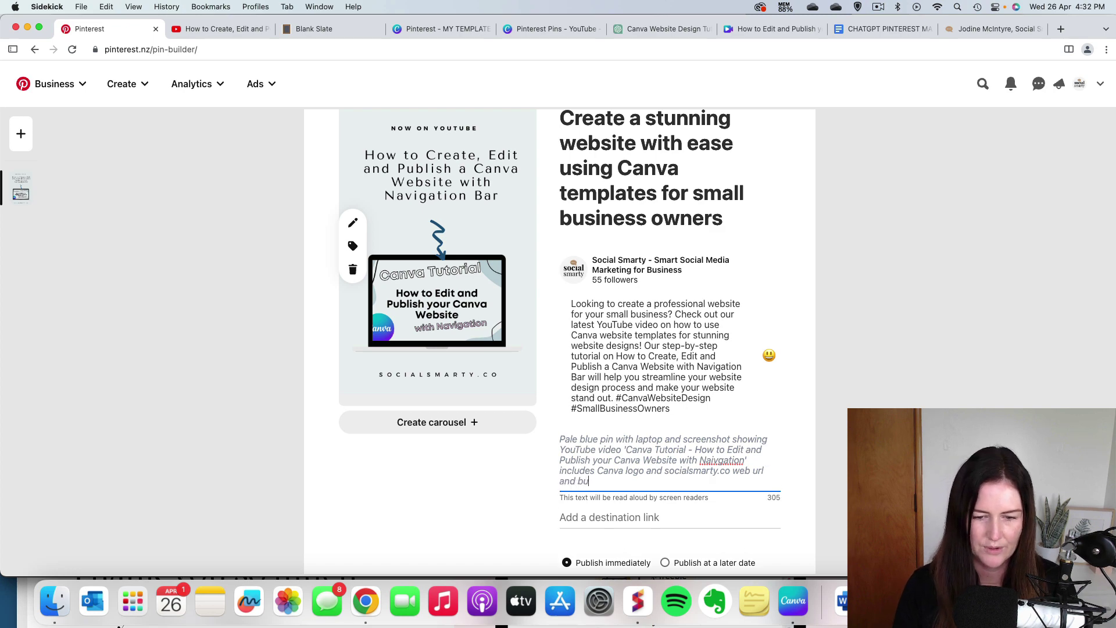
key("BackSpace")
type("lue wiggly arrow")
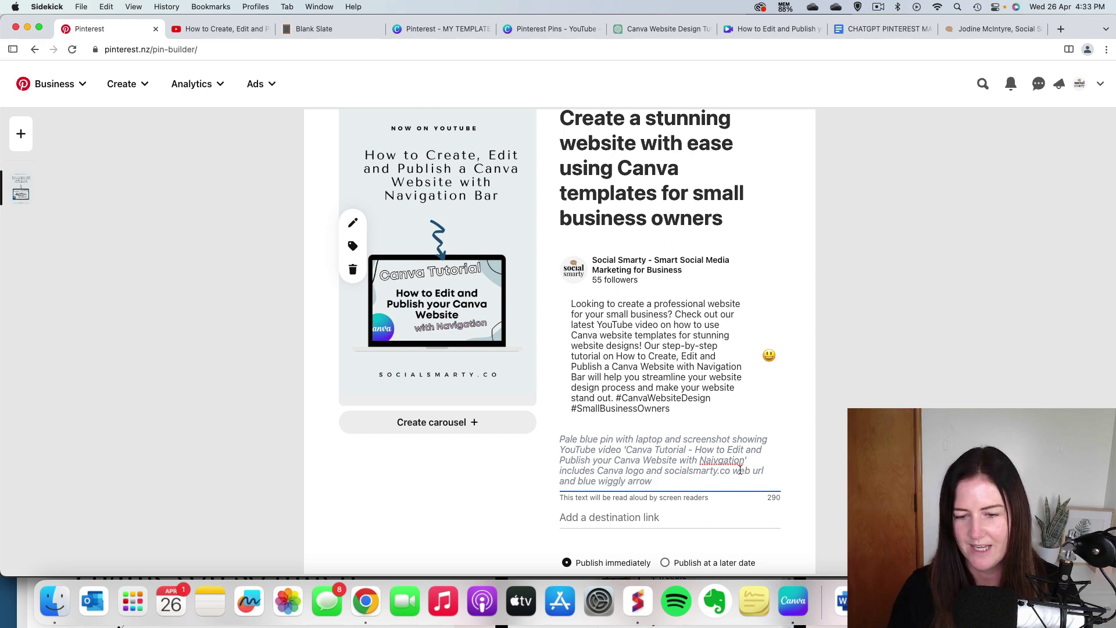
left_click(719, 459)
key("BackSpace")
key("BackSpace")
type("vi")
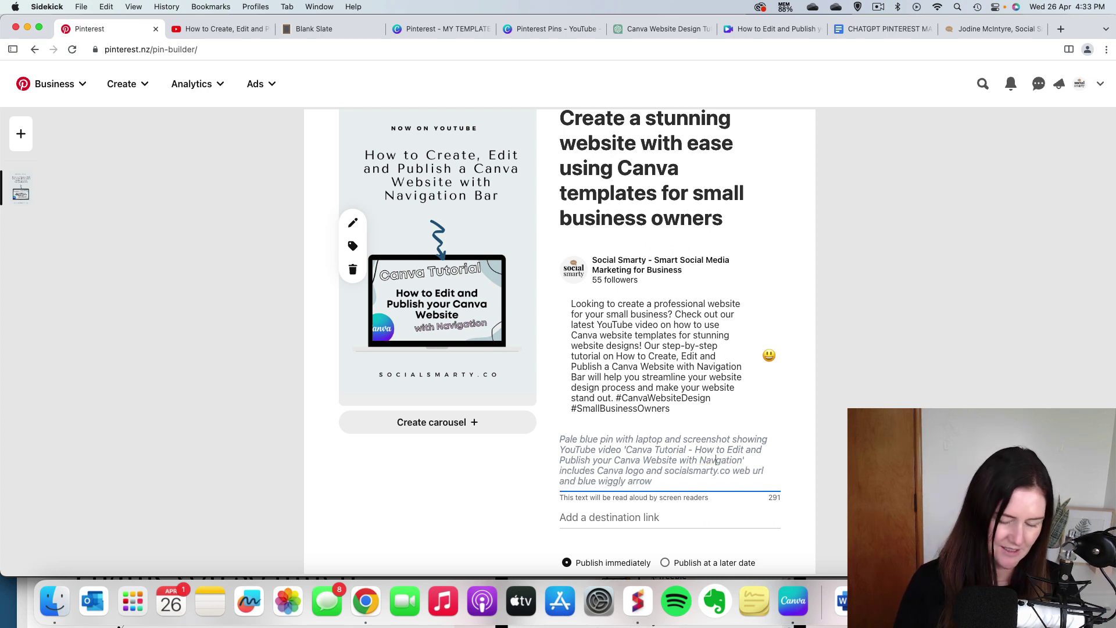
scroll(735, 429, "down", 1)
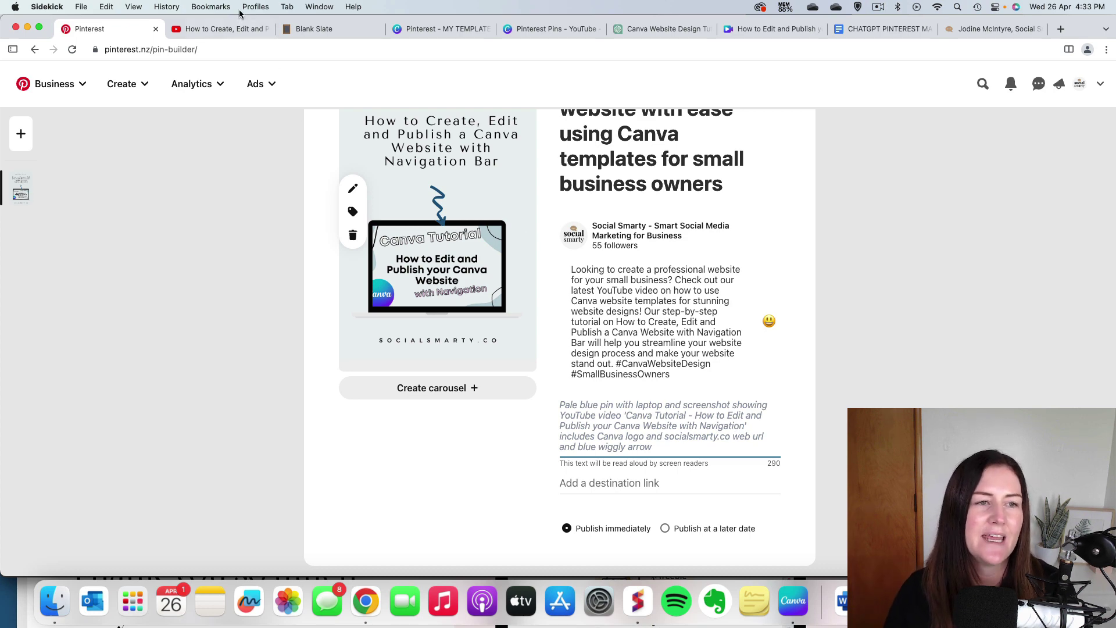
left_click(234, 30)
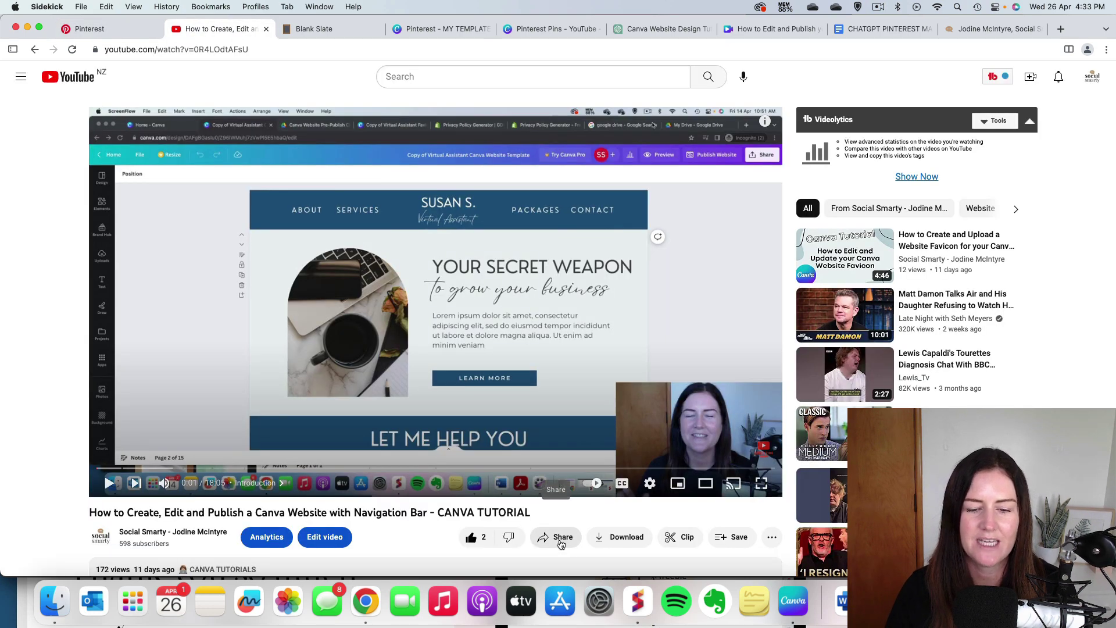
left_click(558, 537)
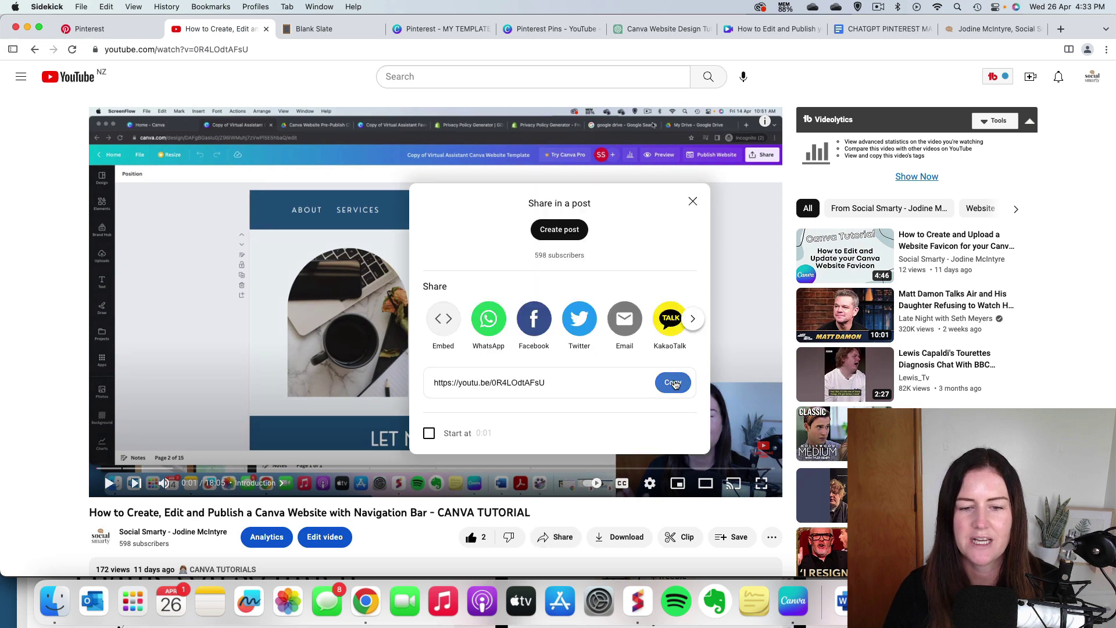
left_click(672, 382)
left_click(97, 30)
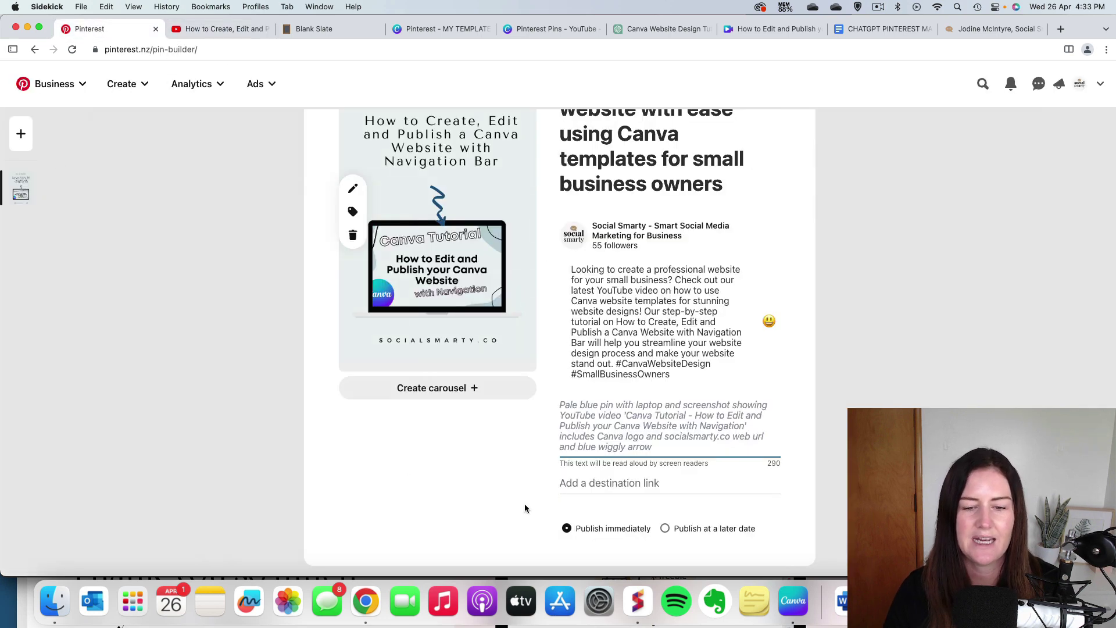
left_click(581, 484)
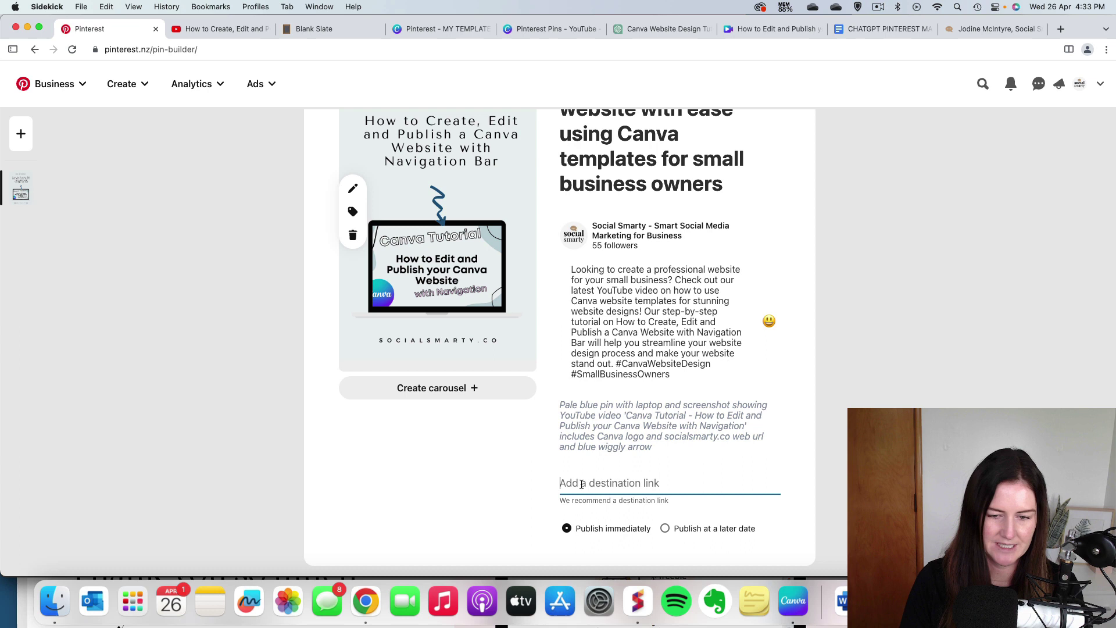
key("super+v")
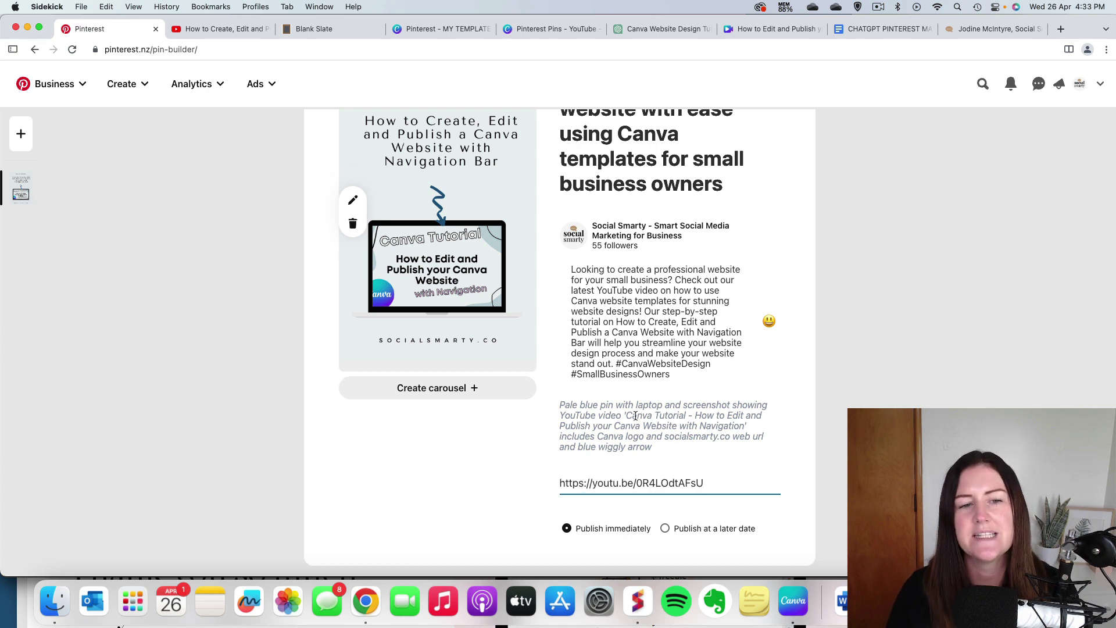
Step: Duplicate the first pin from its ••• menu and delete the duplicate's image
scroll(635, 415, "up", 5)
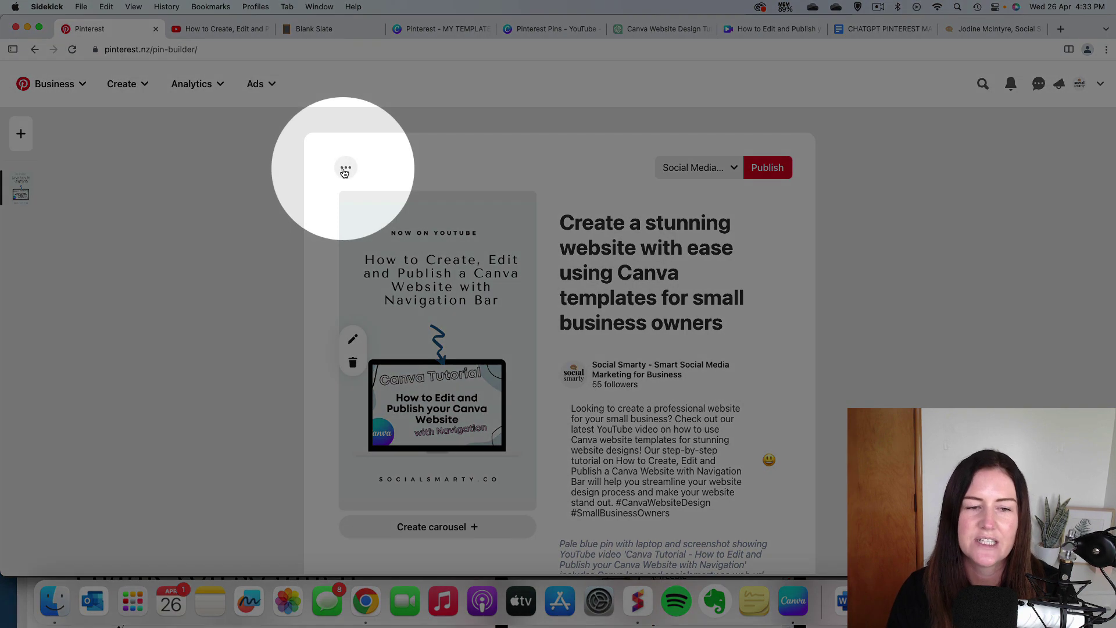
left_click(345, 168)
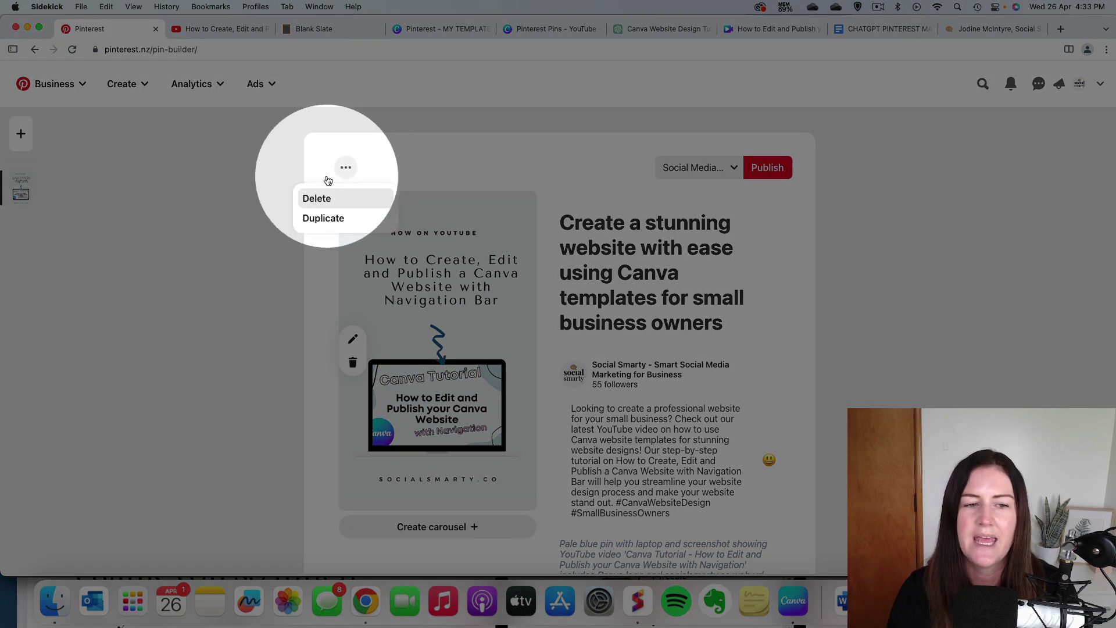
left_click(325, 220)
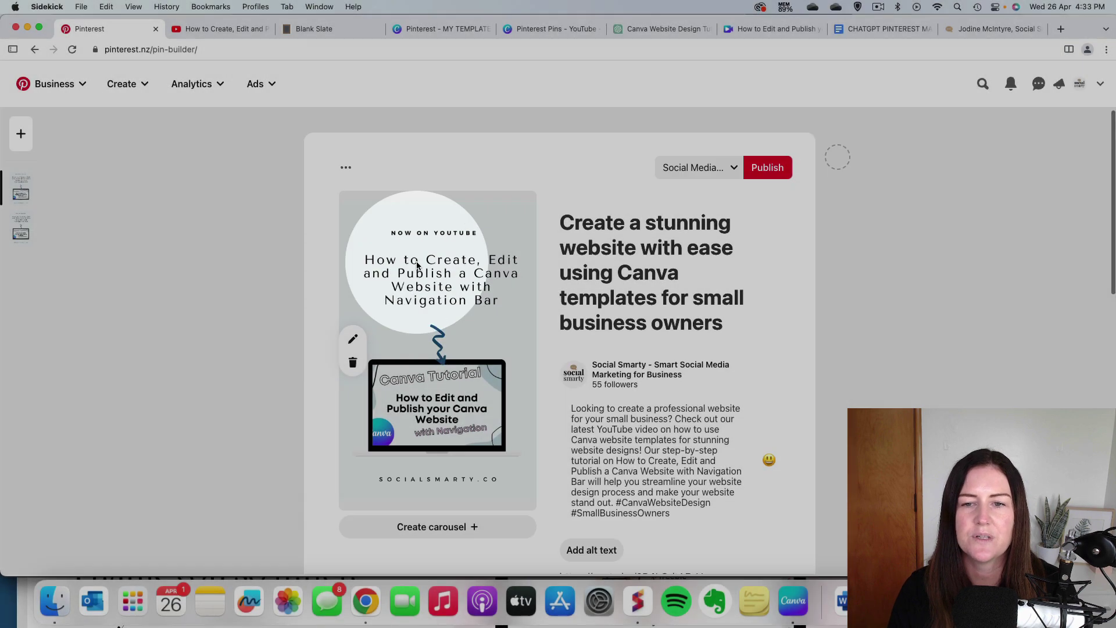
scroll(416, 265, "down", 5)
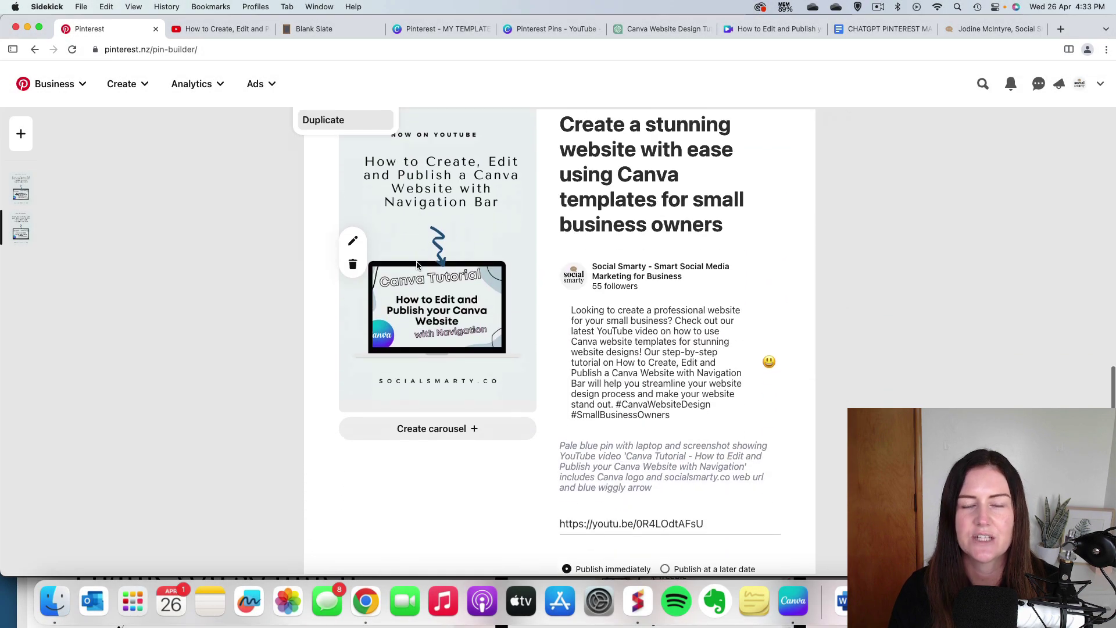
scroll(417, 265, "up", 2)
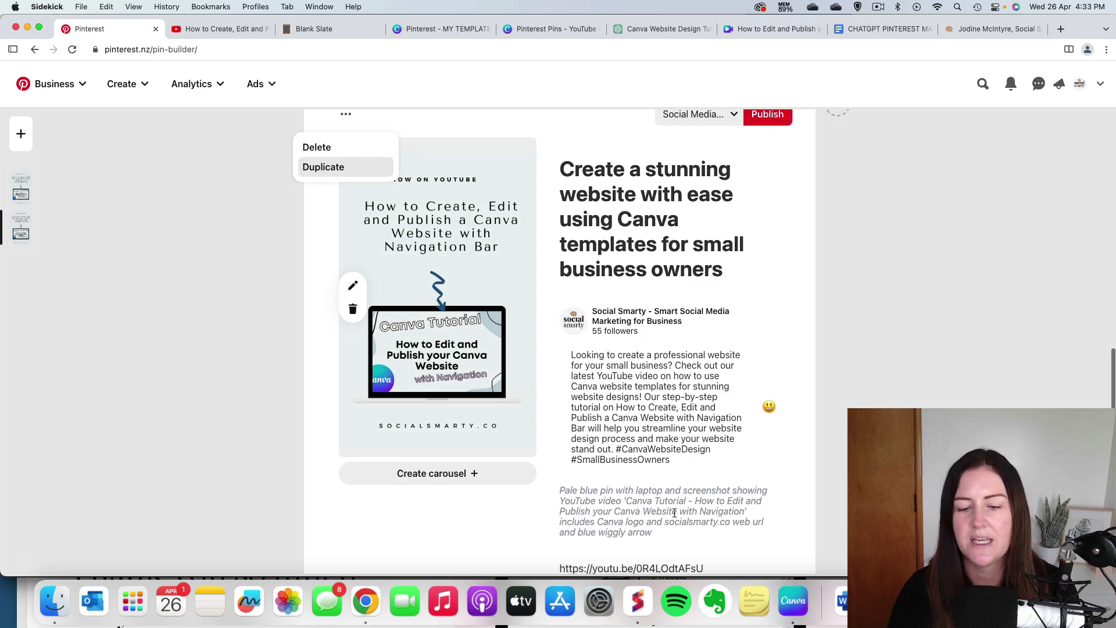
scroll(612, 526, "down", 2)
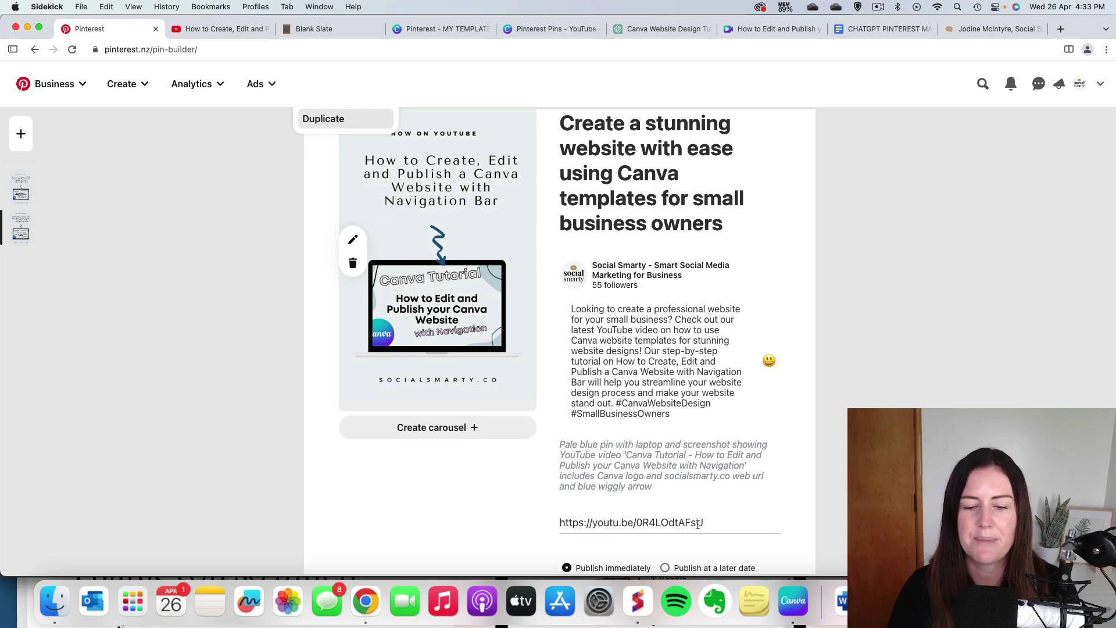
scroll(697, 524, "up", 3)
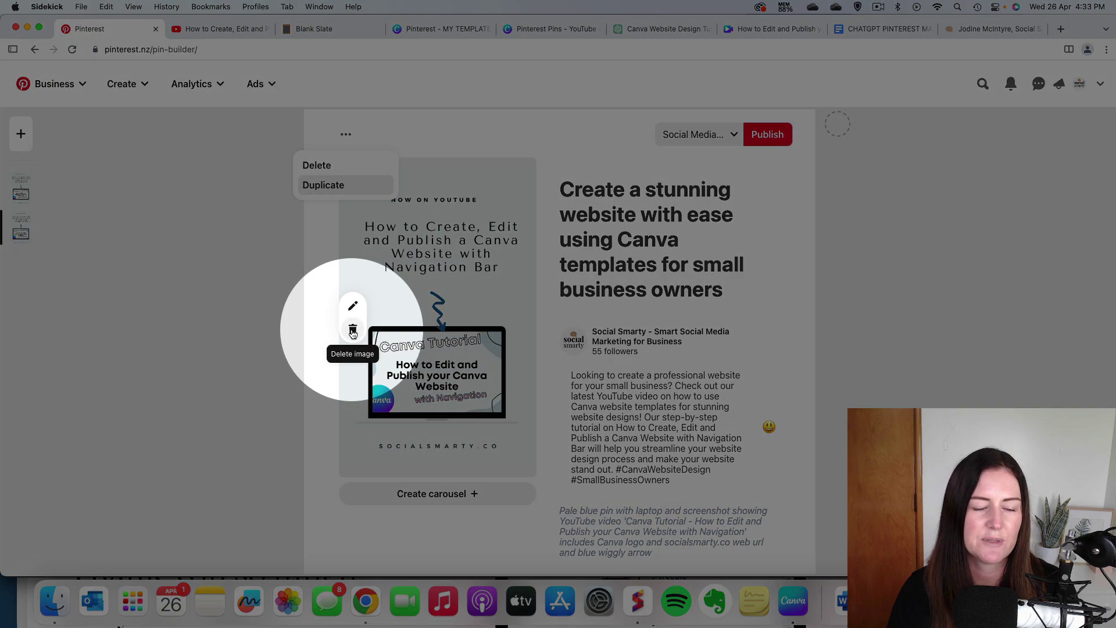
left_click(353, 330)
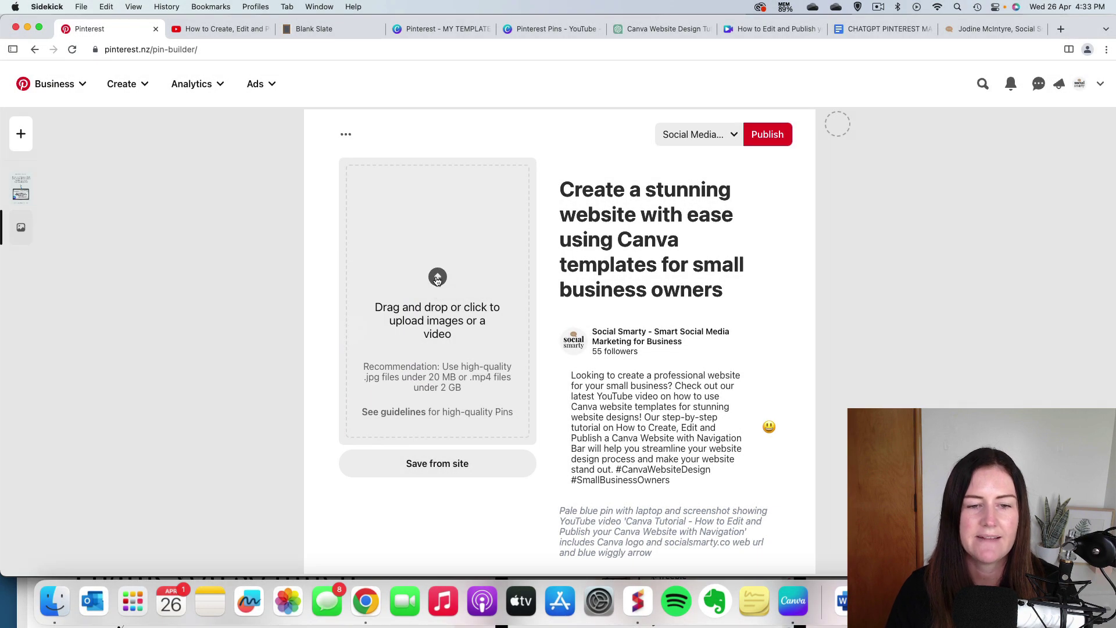
Step: Upload the second Canva template image into the duplicated pin
left_click(437, 281)
double_click(596, 238)
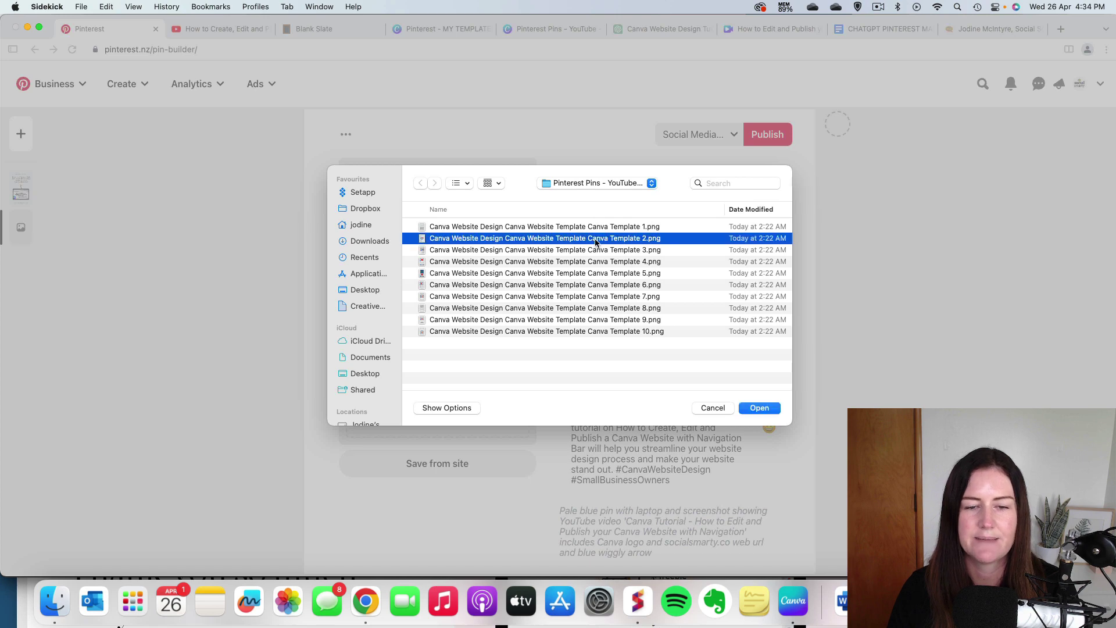
scroll(502, 397, "down", 2)
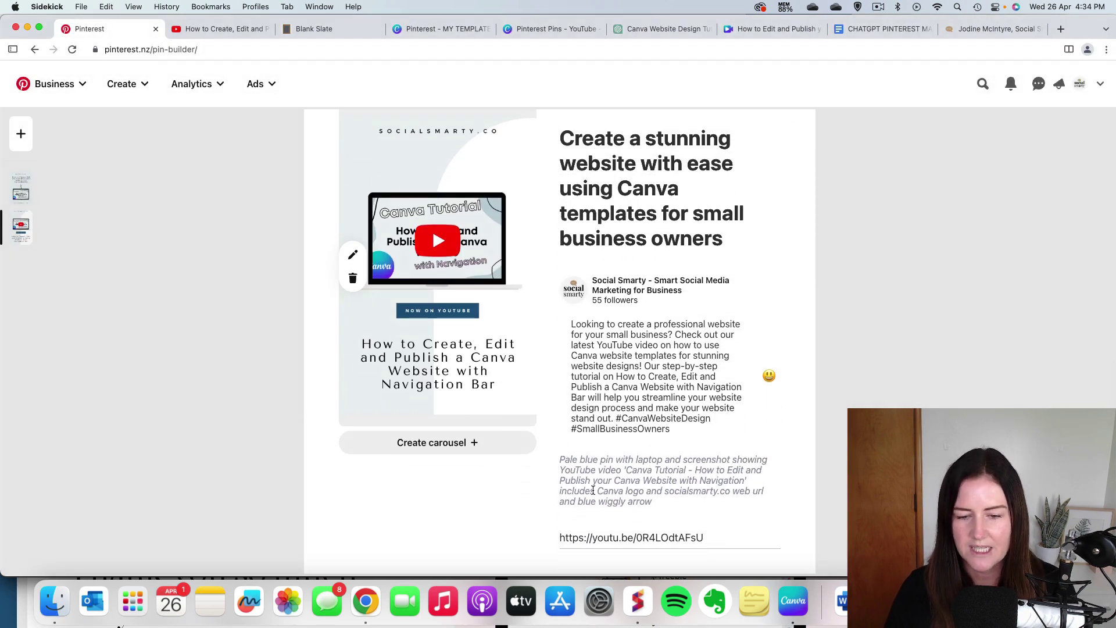
Step: Add 'white arch background with' to the alt text and end it with 'Now on Youtube with YouTube logo'
left_click(636, 460)
type("whi")
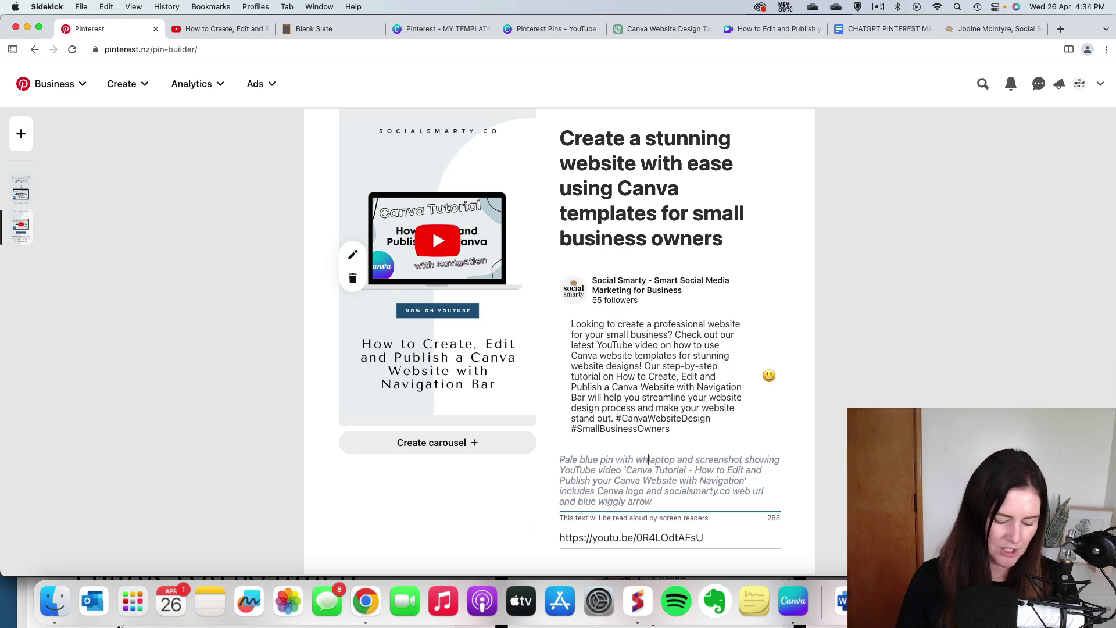
type("t")
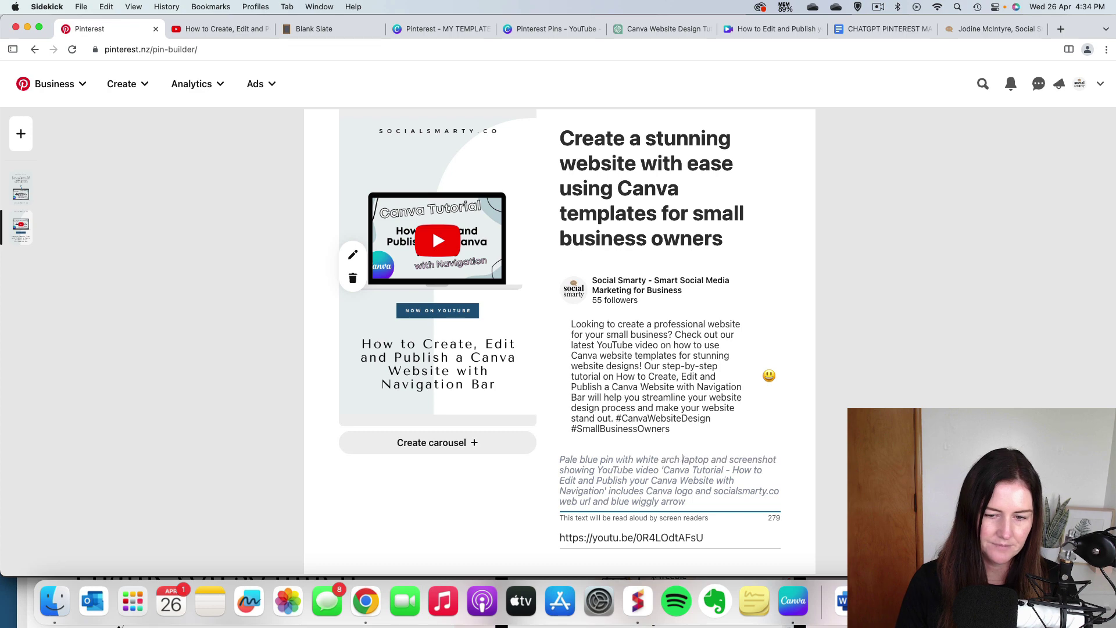
type("e arch background with")
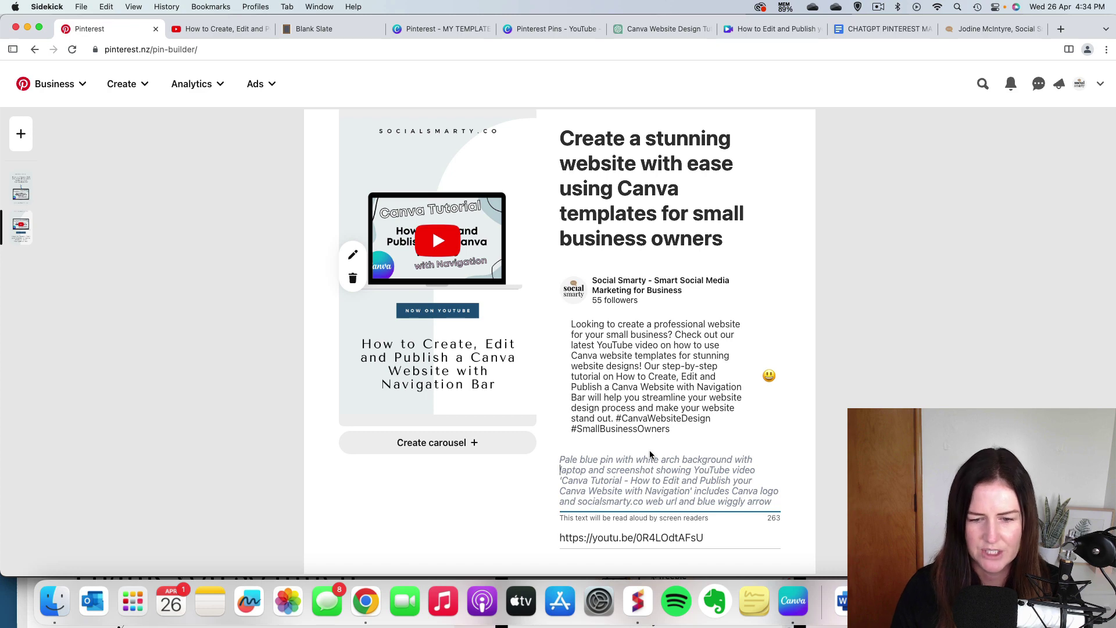
scroll(650, 452, "down", 1)
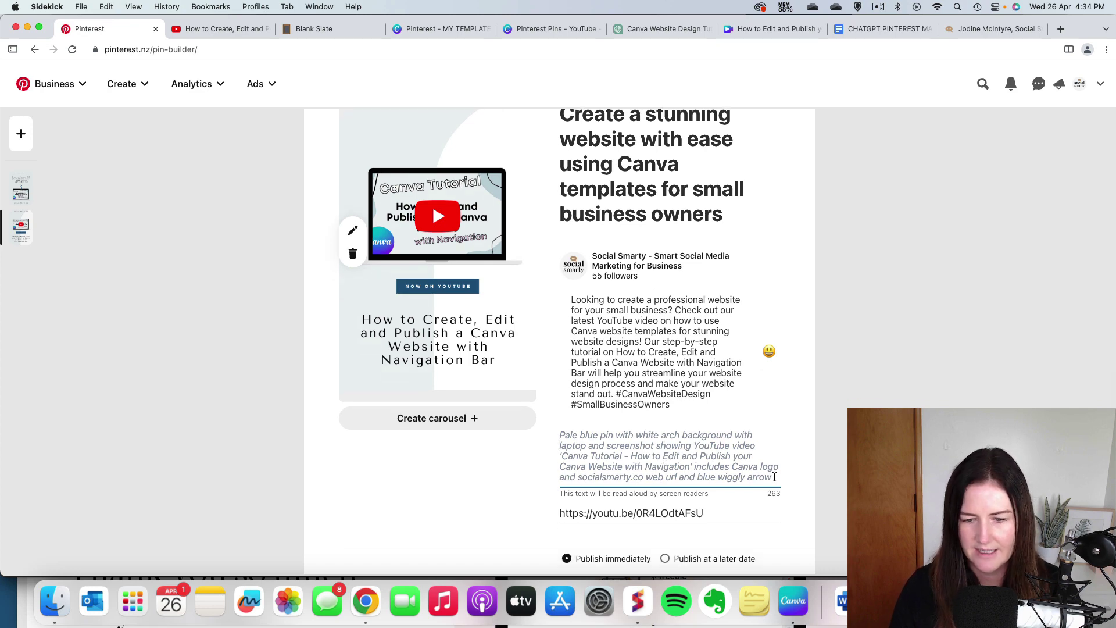
left_click_drag(774, 477, 579, 477)
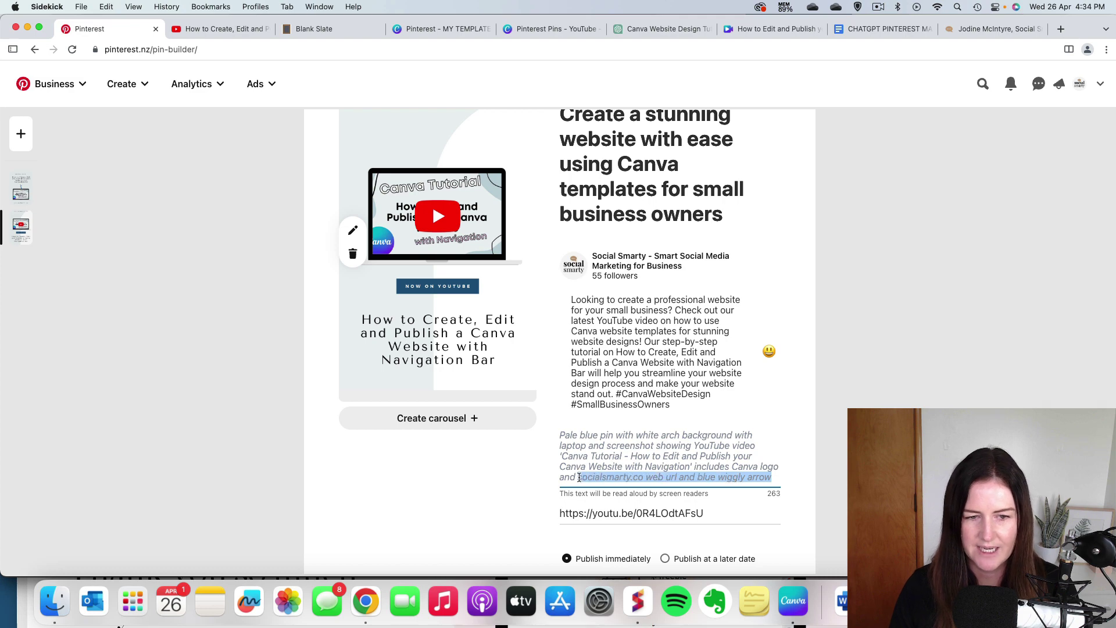
type("Now ")
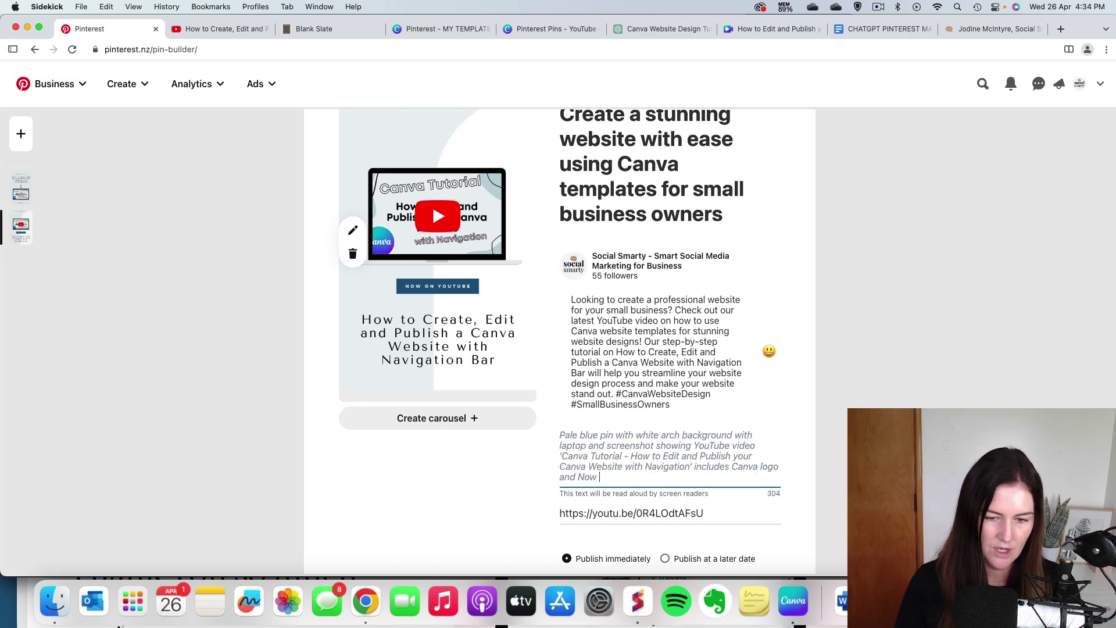
type("on Youtube wit")
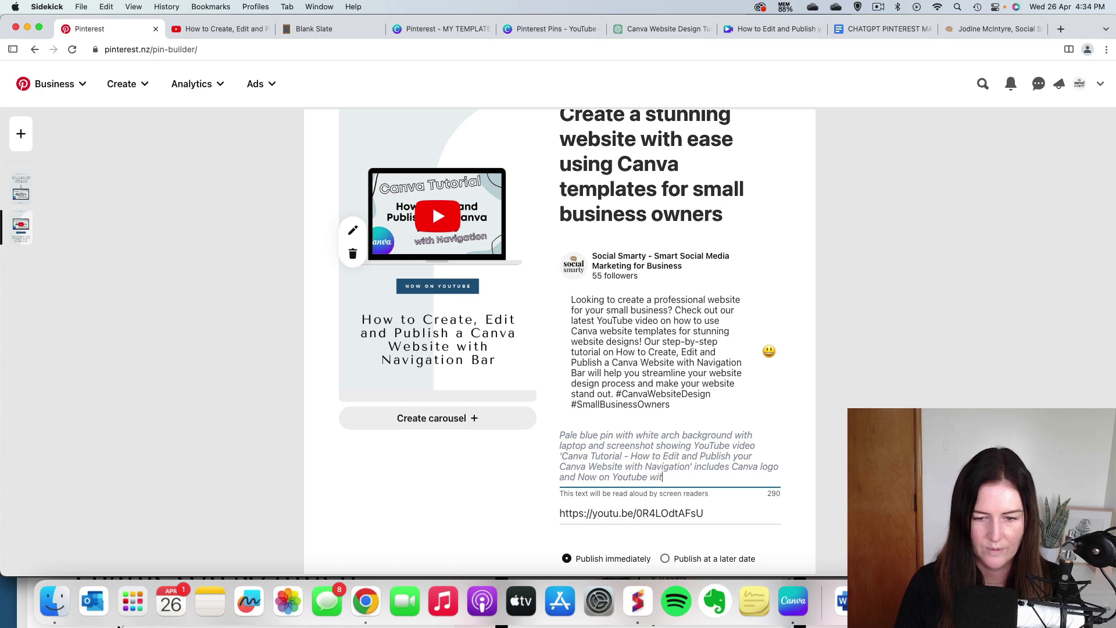
type("h YouTube logo")
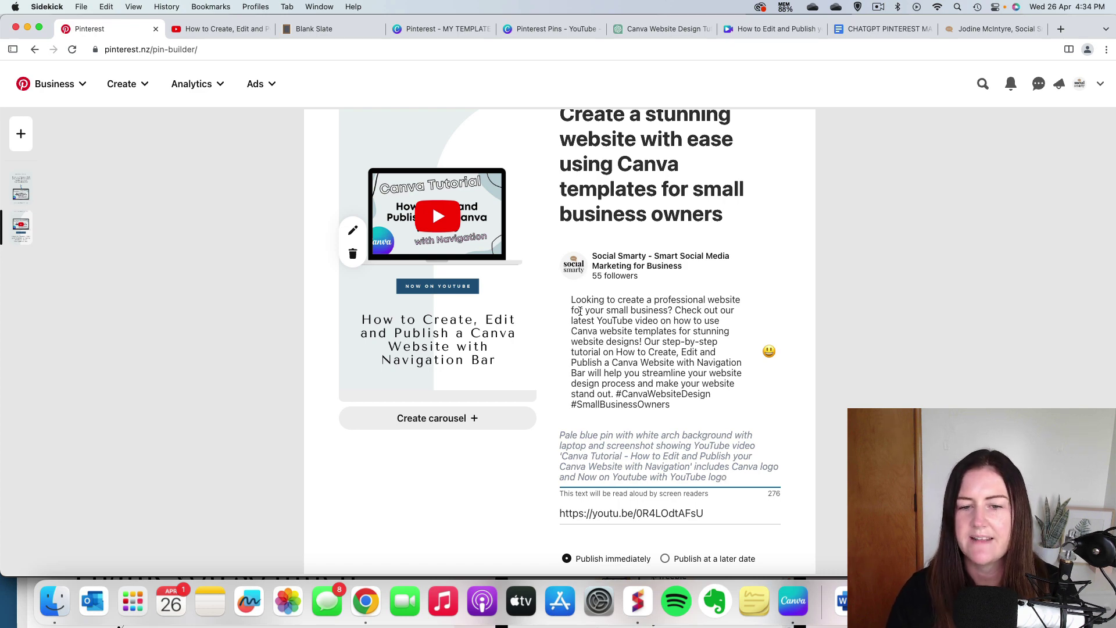
scroll(728, 447, "up", 3)
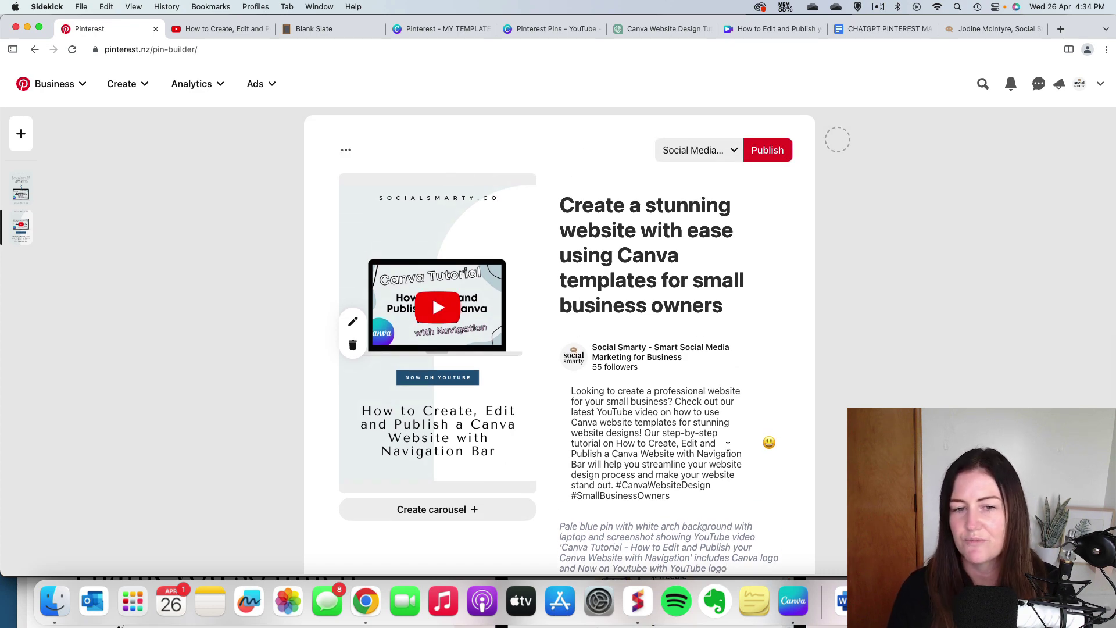
Step: Replace the pin title with 'Build your dream website from scratch with Canva website design'
left_click(647, 30)
scroll(562, 193, "up", 5)
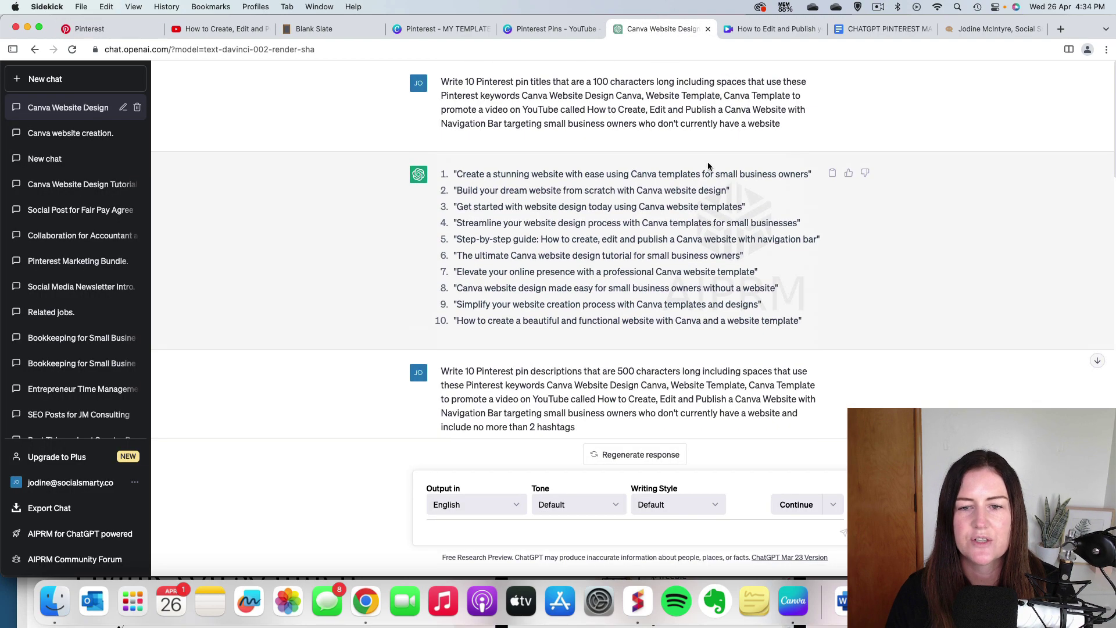
left_click_drag(728, 192, 458, 190)
key("super+c")
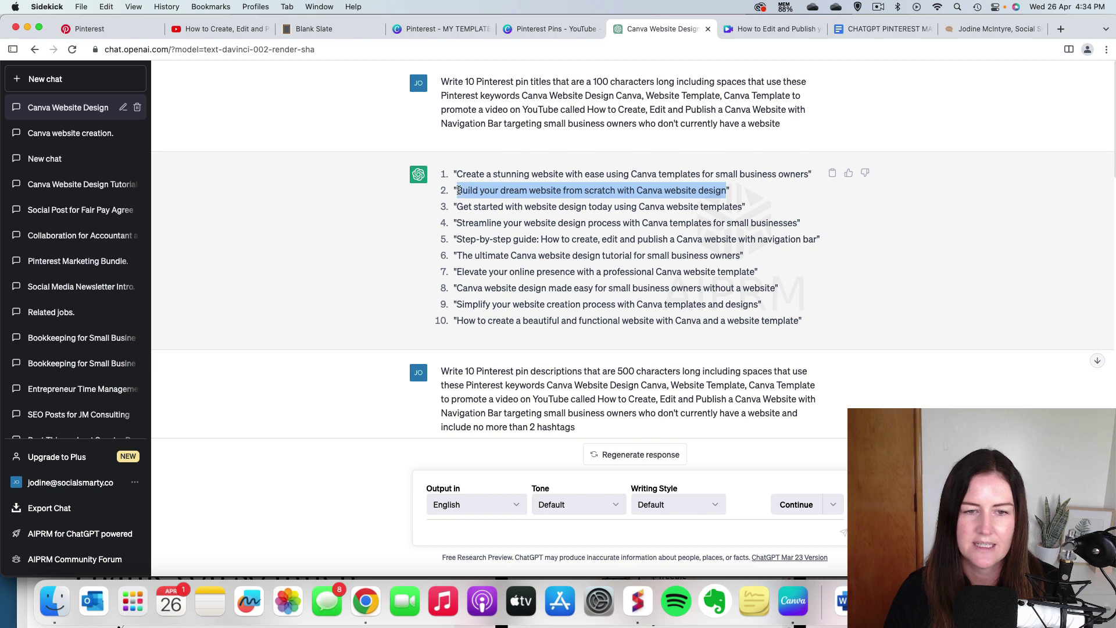
left_click(87, 28)
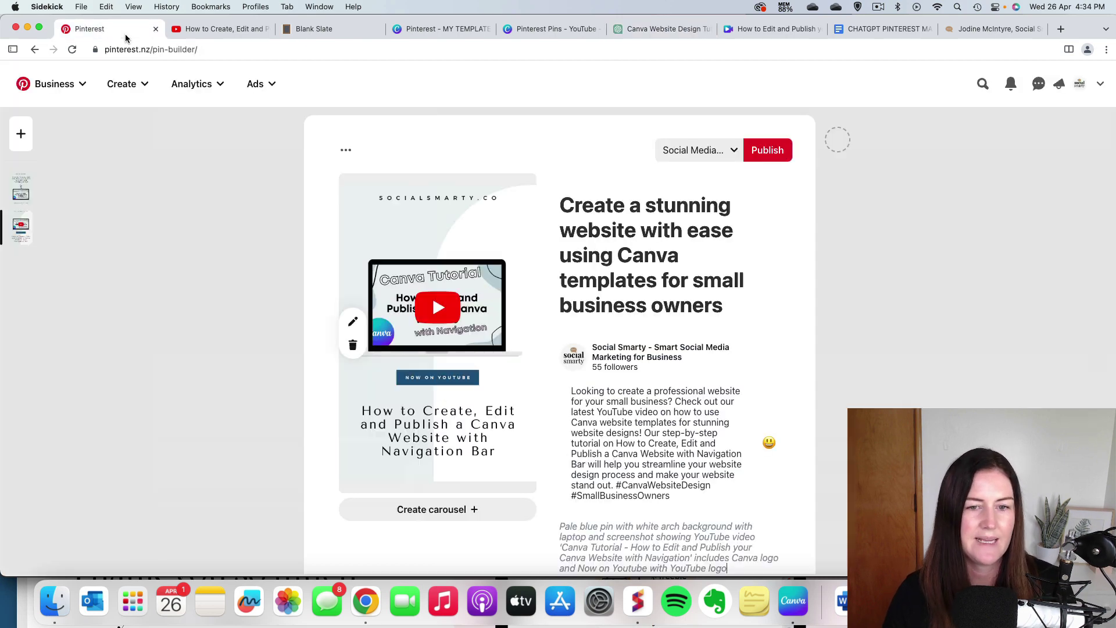
left_click(706, 305)
left_click_drag(724, 312, 534, 213)
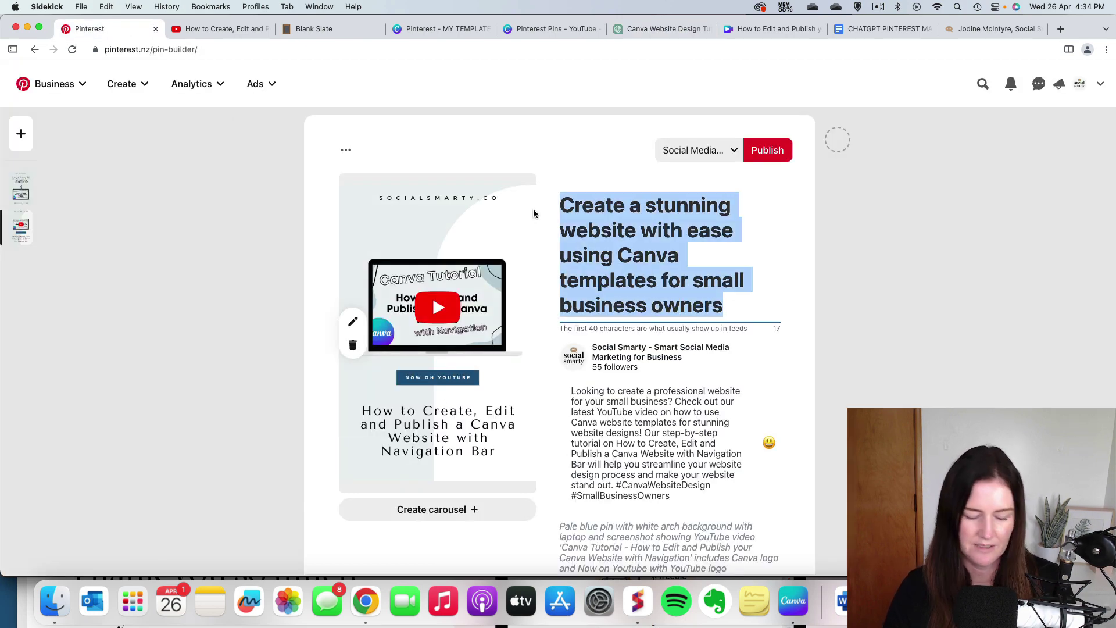
key("super+v")
scroll(533, 210, "down", 3)
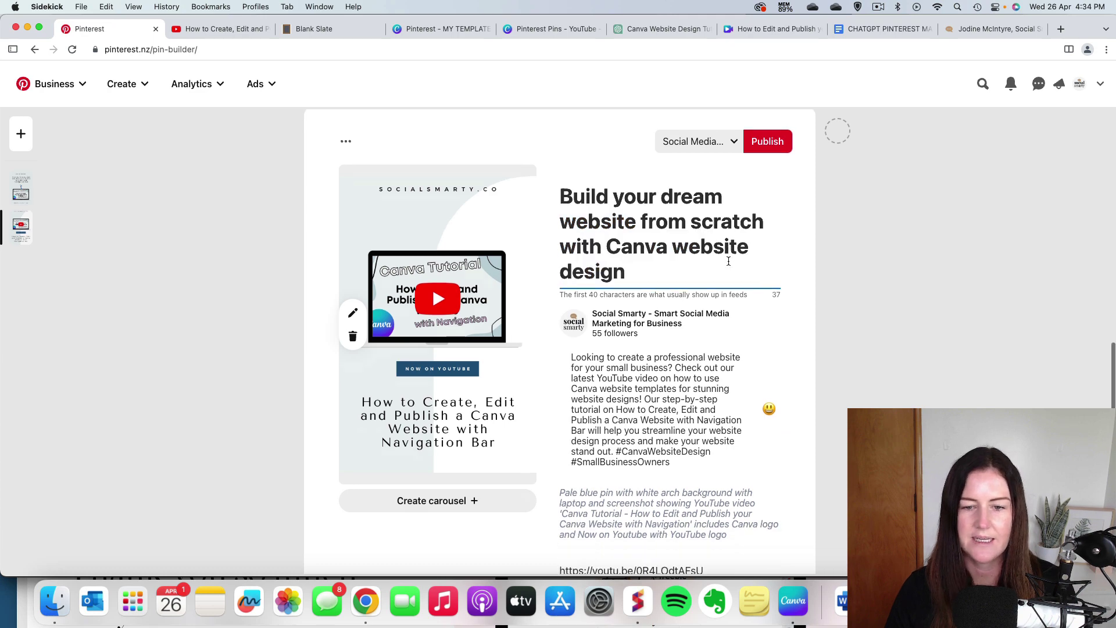
Step: Replace the pin description with ChatGPT's second suggested description
left_click(639, 29)
scroll(569, 257, "down", 10)
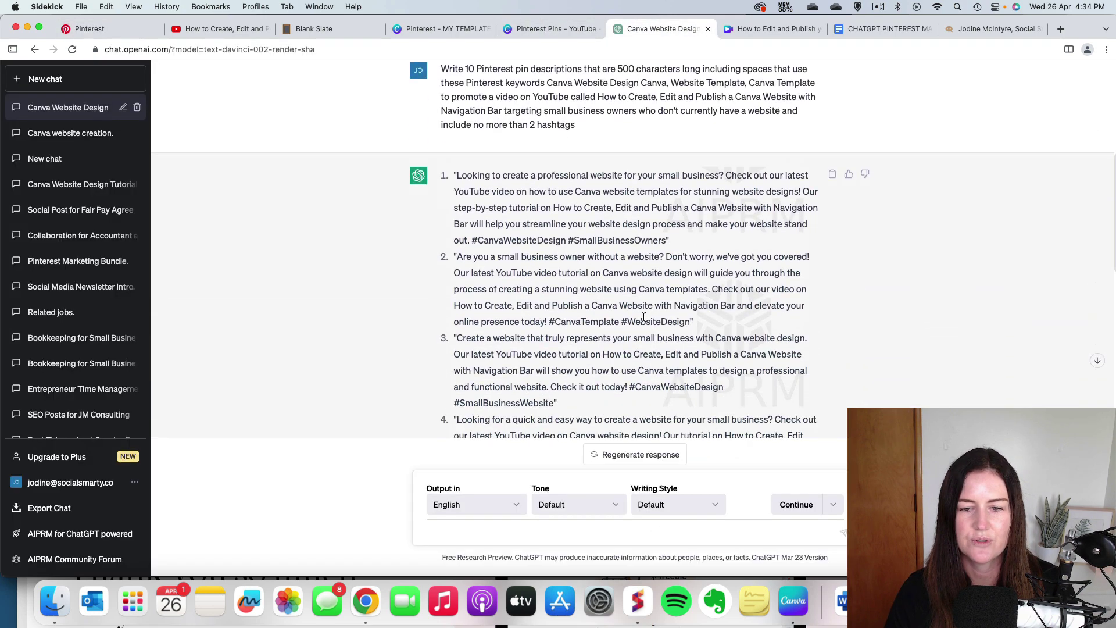
left_click_drag(689, 323, 459, 260)
key("super+c")
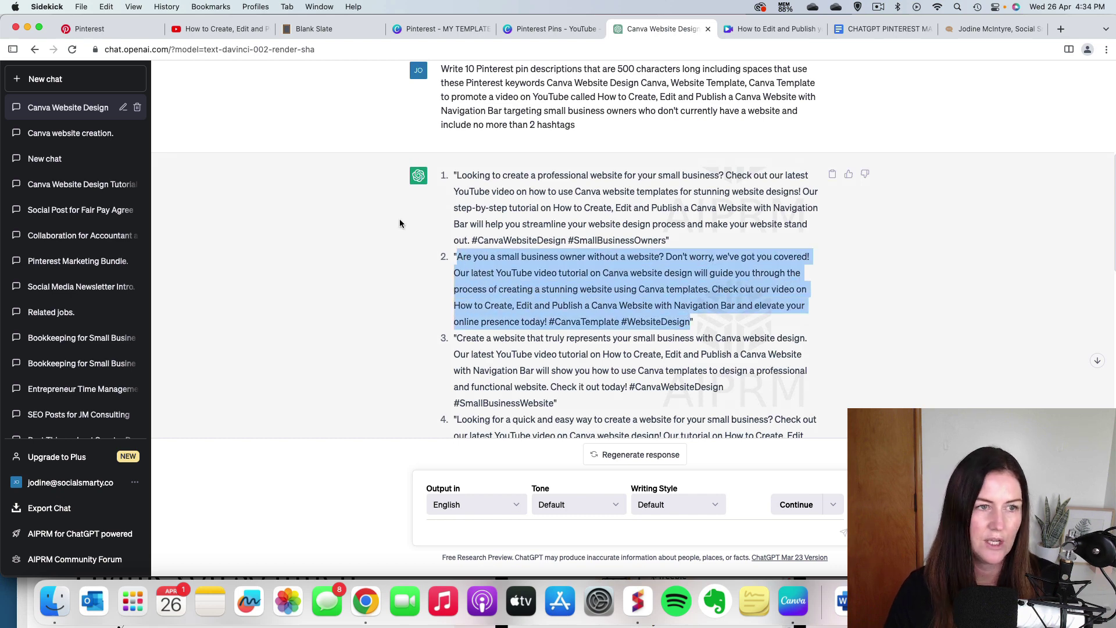
left_click(128, 36)
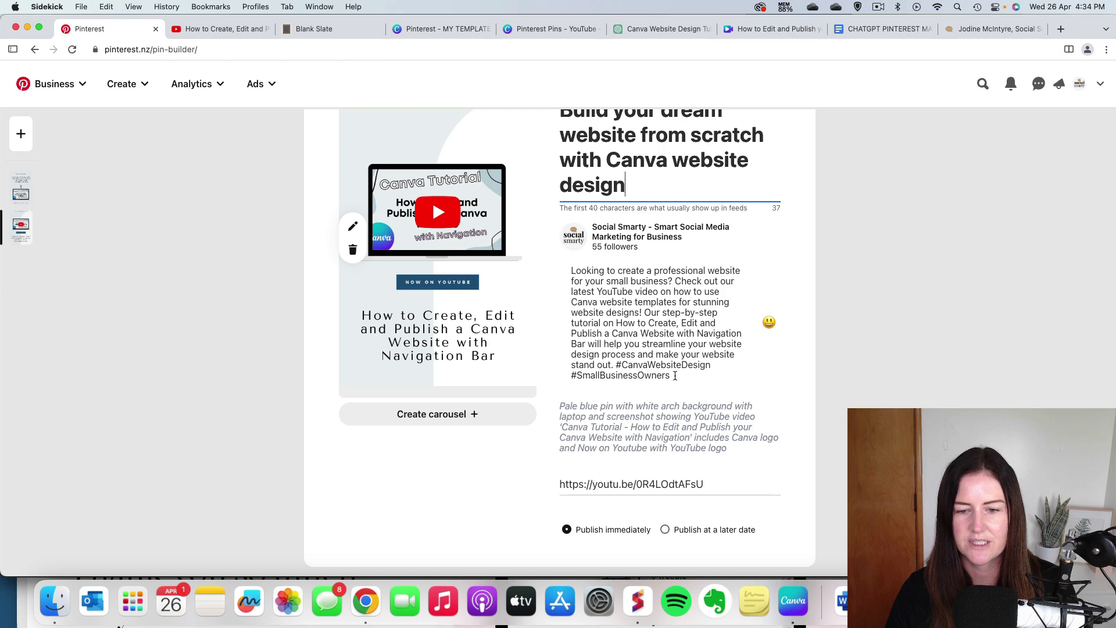
left_click_drag(671, 376, 570, 275)
key("super+v")
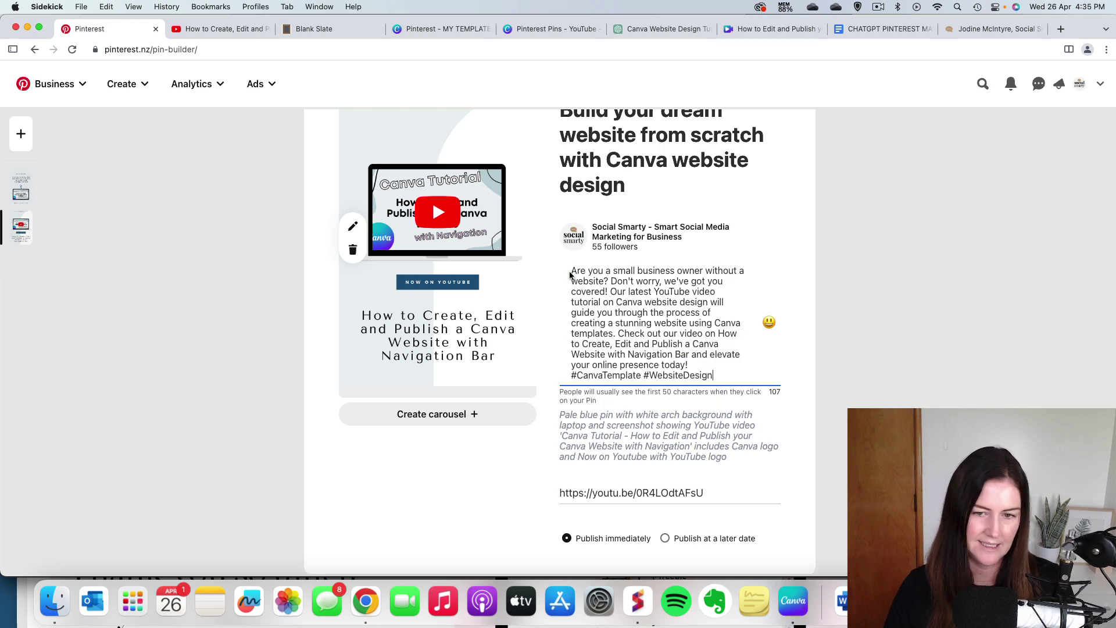
Step: Duplicate the pin, delete the copy's image, and upload Canva Template 3.png instead
scroll(598, 295, "up", 2)
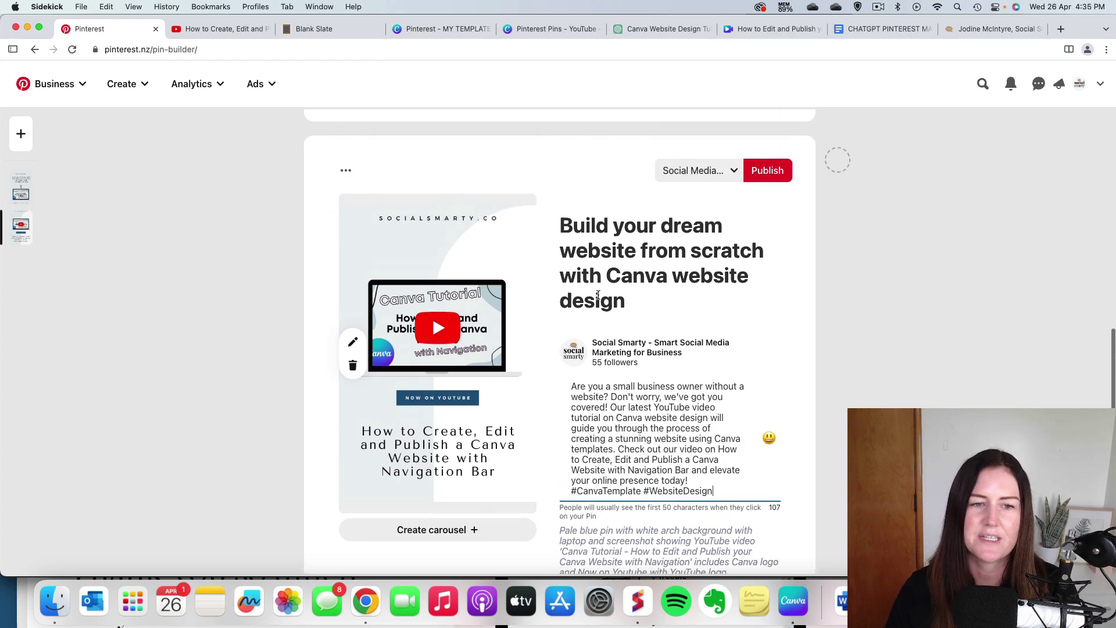
left_click(346, 173)
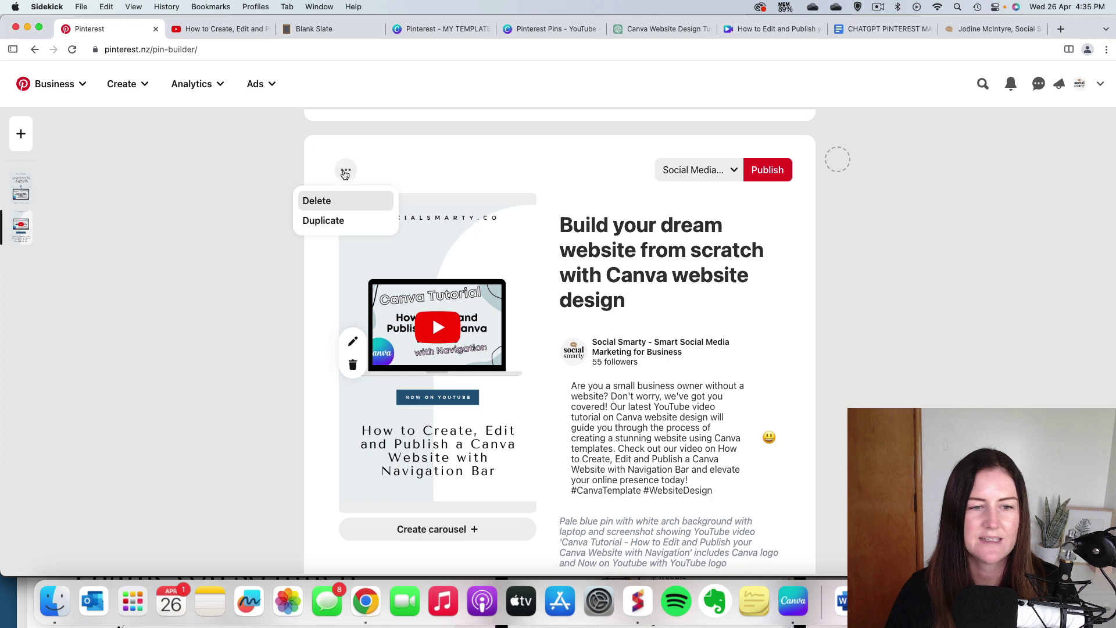
left_click(326, 219)
scroll(496, 289, "down", 3)
scroll(496, 288, "down", 5)
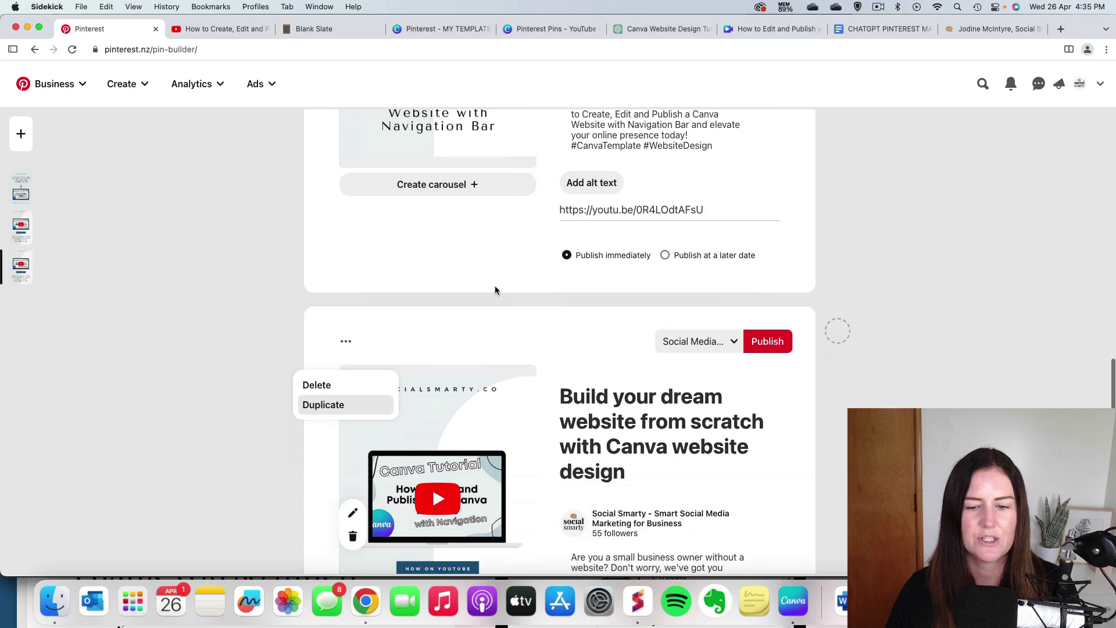
left_click(352, 257)
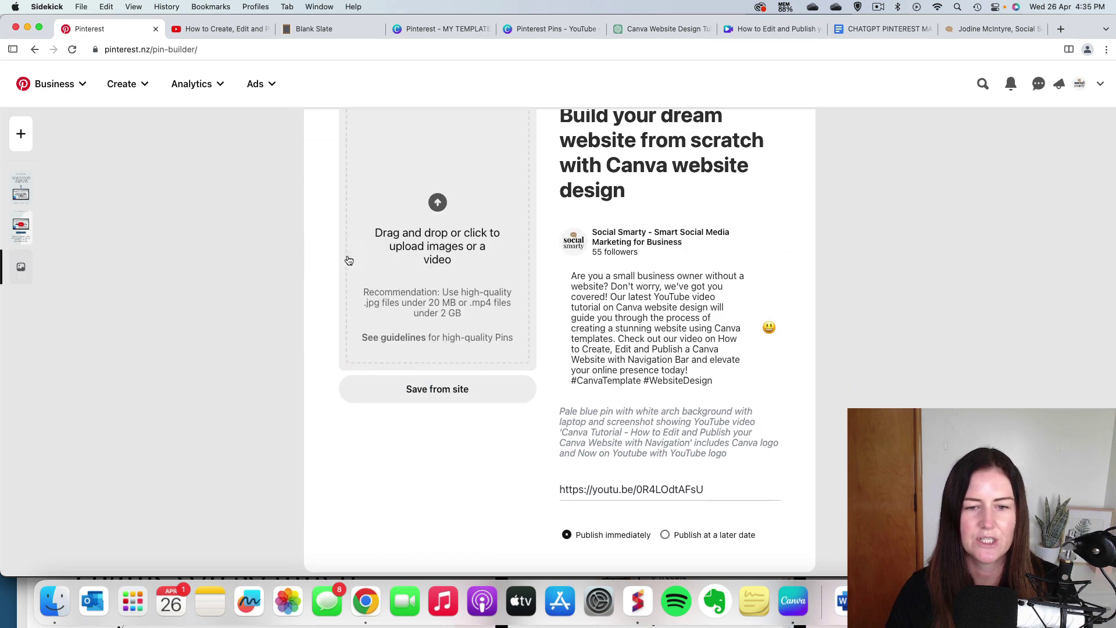
left_click(434, 240)
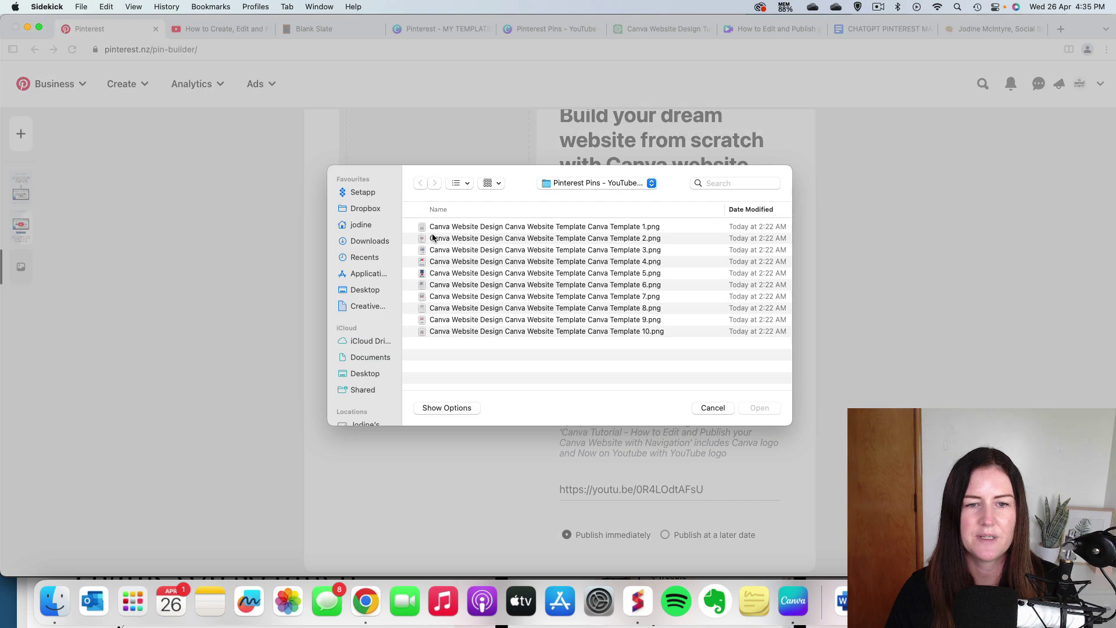
double_click(591, 250)
Step: Delete the last alt-text line and begin retyping it as 'and Now on Y'
scroll(639, 322, "down", 1)
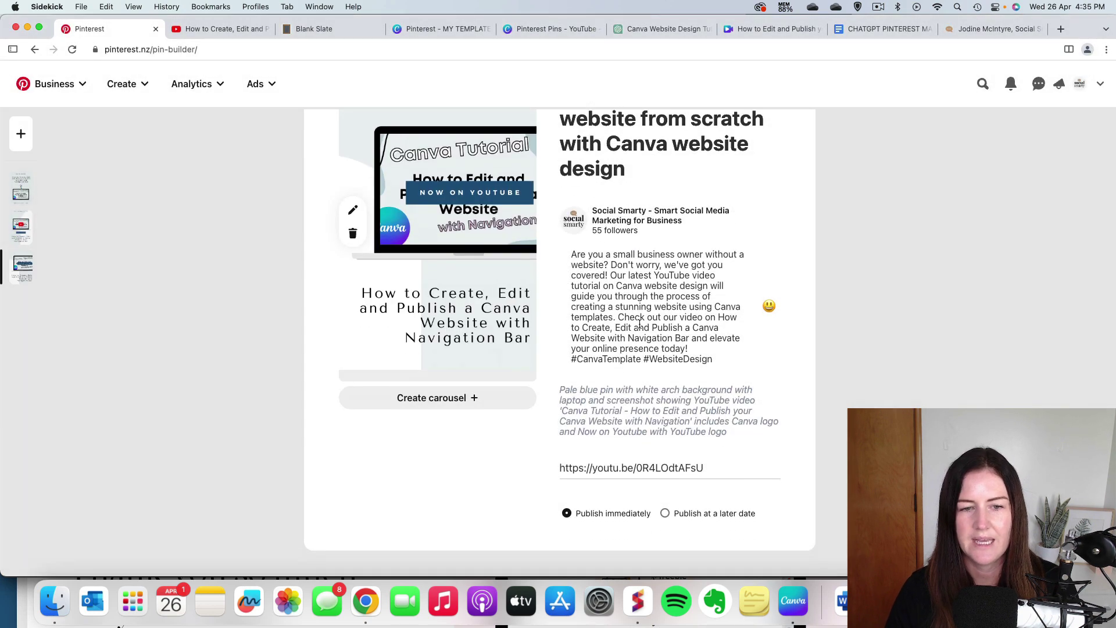
left_click(660, 401)
scroll(459, 326, "up", 3)
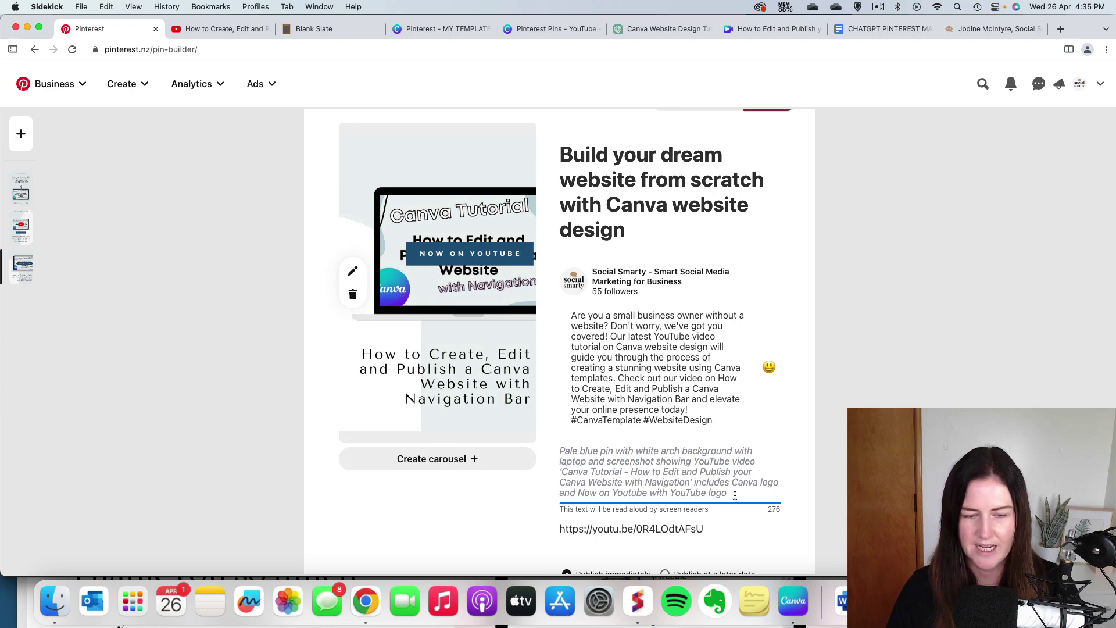
left_click_drag(735, 495, 697, 480)
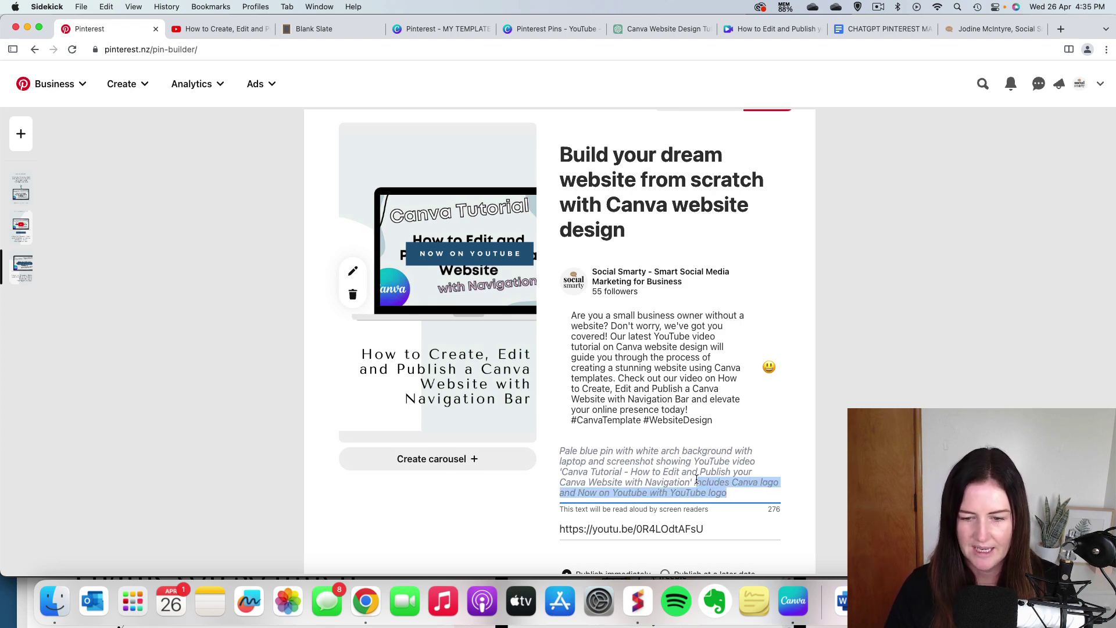
left_click_drag(765, 492, 542, 495)
key("BackSpace")
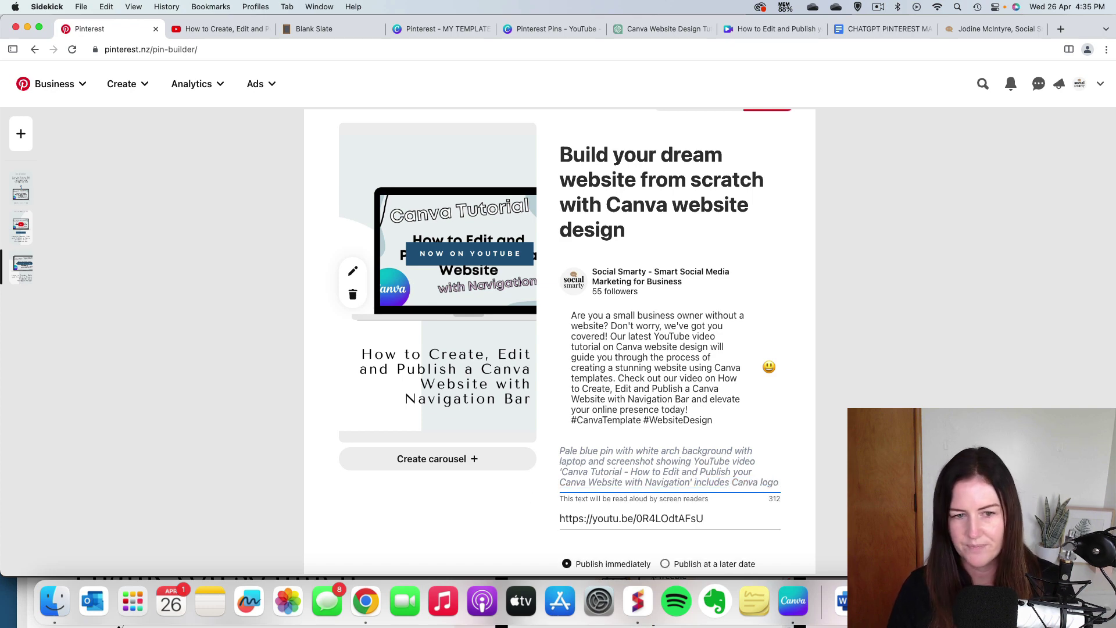
type("and Now on YouTube")
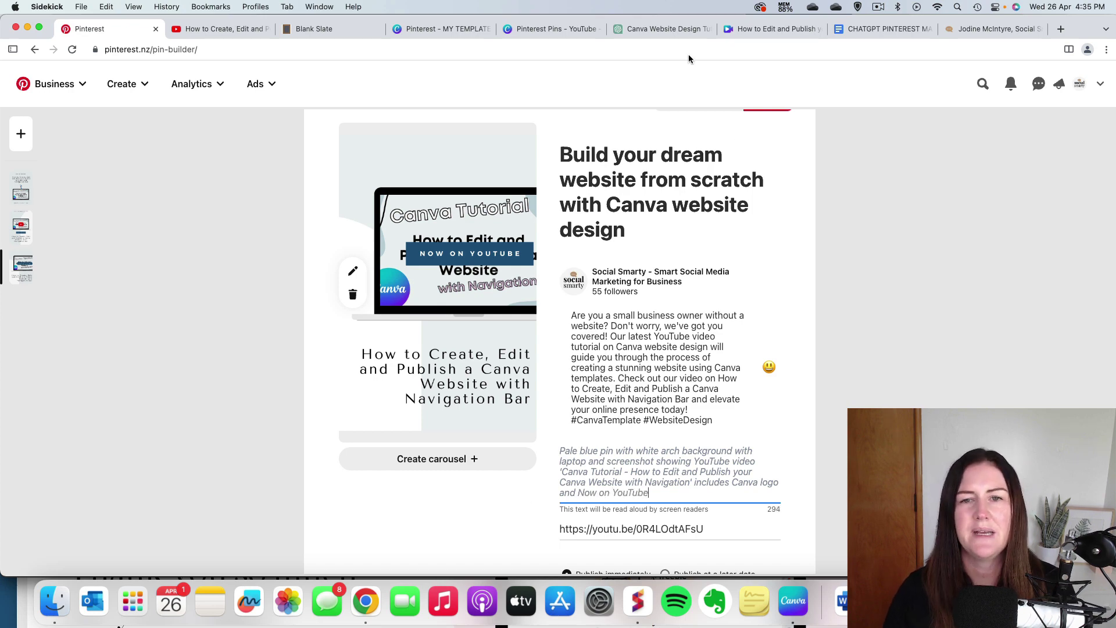
Step: Replace the pin title with ChatGPT's third suggestion, 'Get started with website design today'
left_click(668, 28)
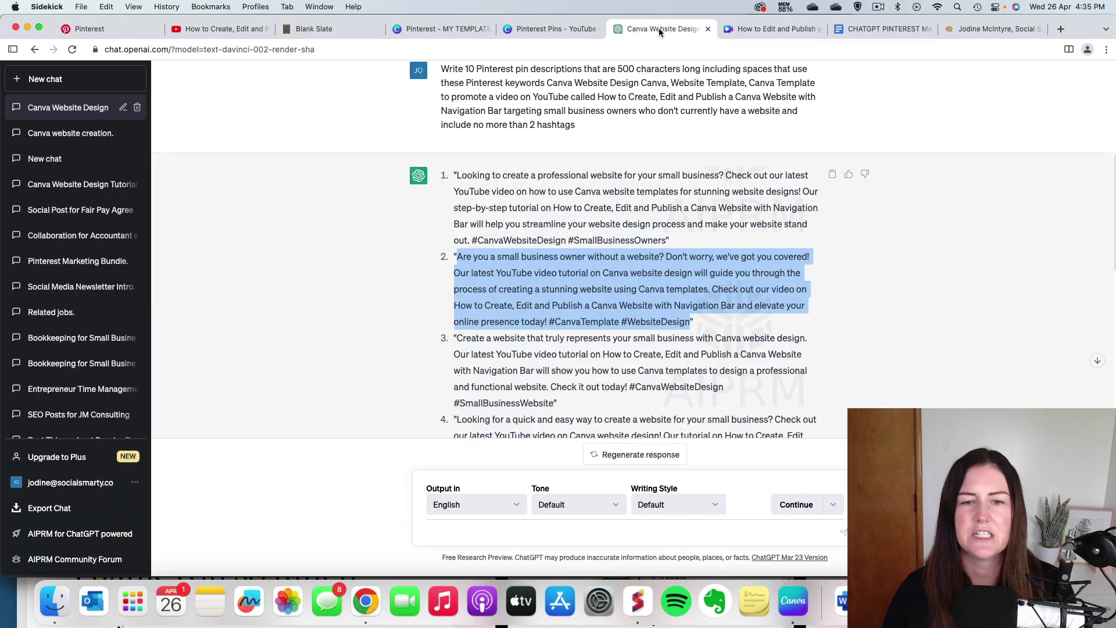
scroll(562, 360, "up", 10)
scroll(562, 359, "up", 1)
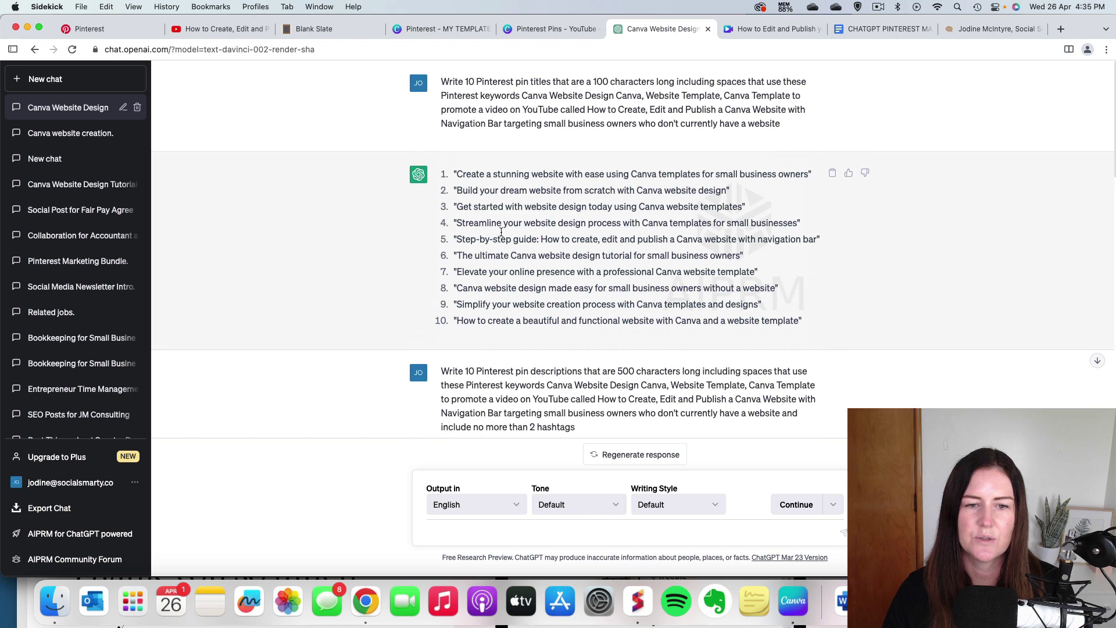
left_click_drag(743, 208, 458, 206)
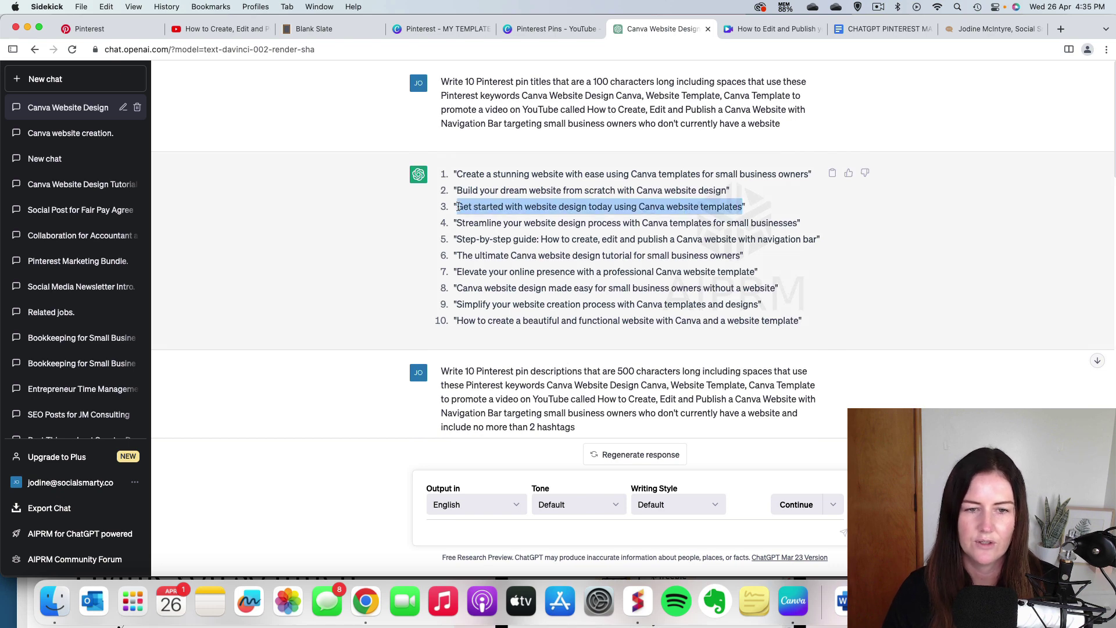
key("super+c")
left_click(230, 29)
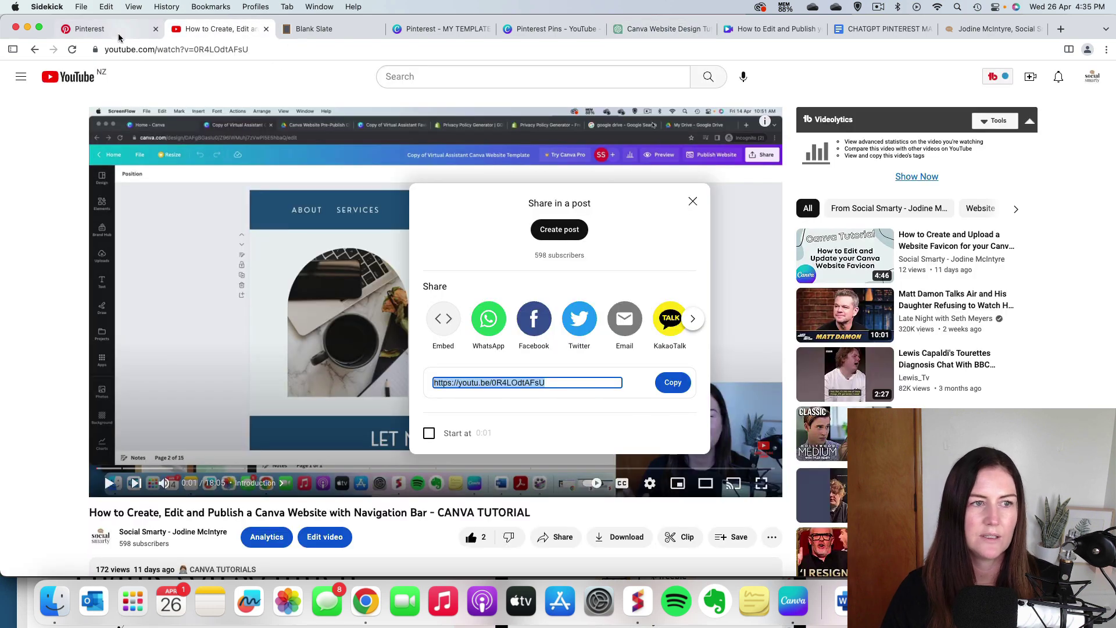
left_click(104, 28)
scroll(668, 361, "down", 1)
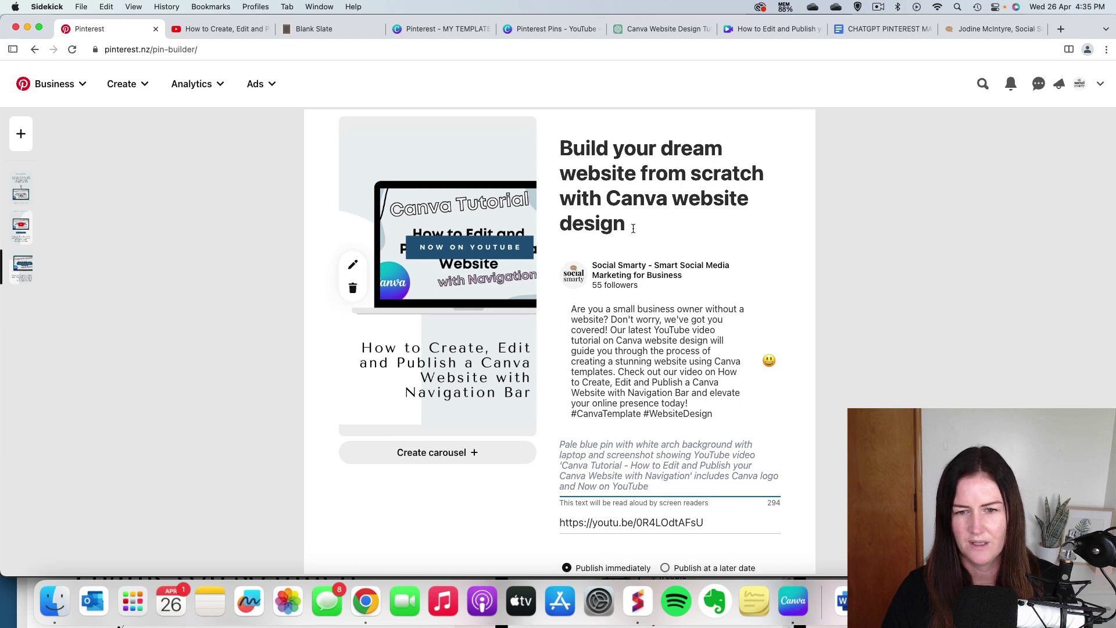
left_click_drag(631, 227, 559, 152)
key("super+v")
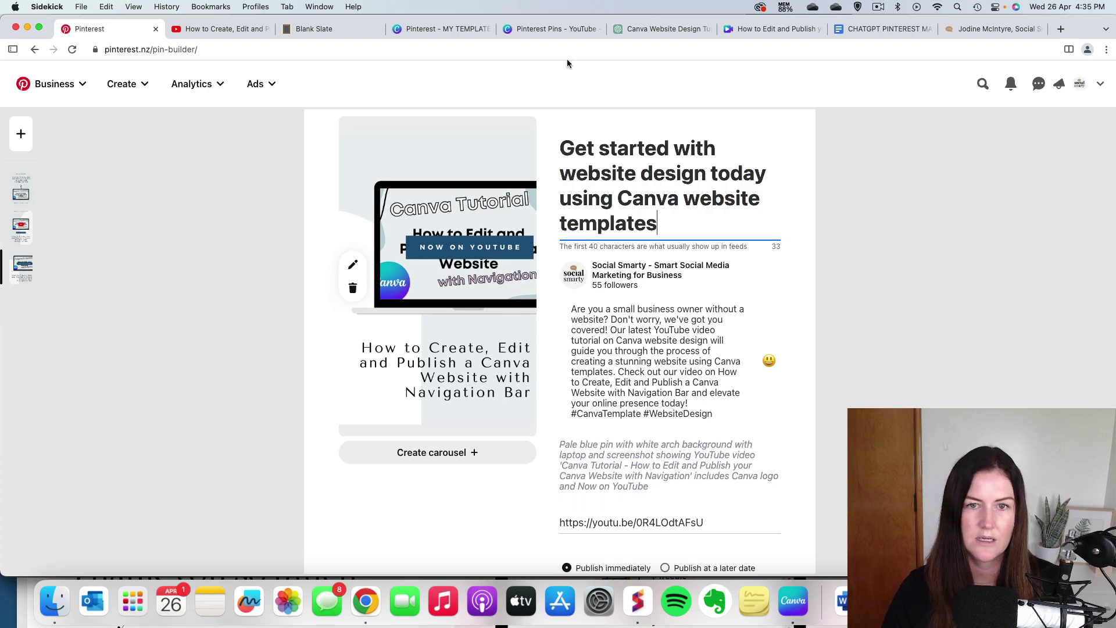
Step: Replace the pin description with ChatGPT's third suggested description
left_click(644, 30)
scroll(589, 234, "down", 2)
scroll(589, 234, "down", 10)
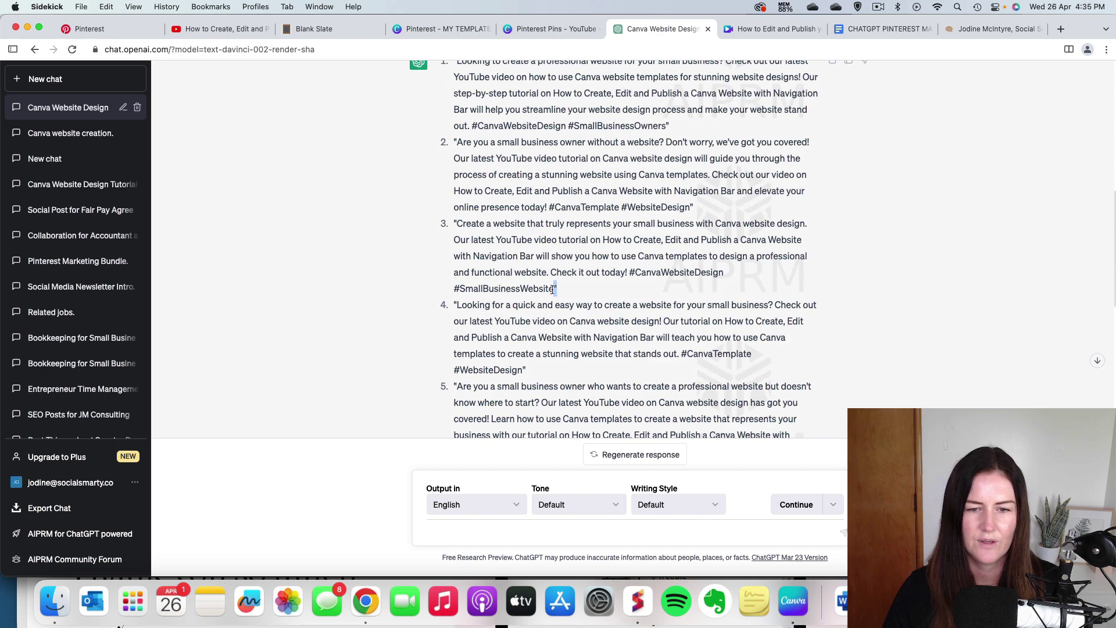
left_click_drag(555, 291, 459, 225)
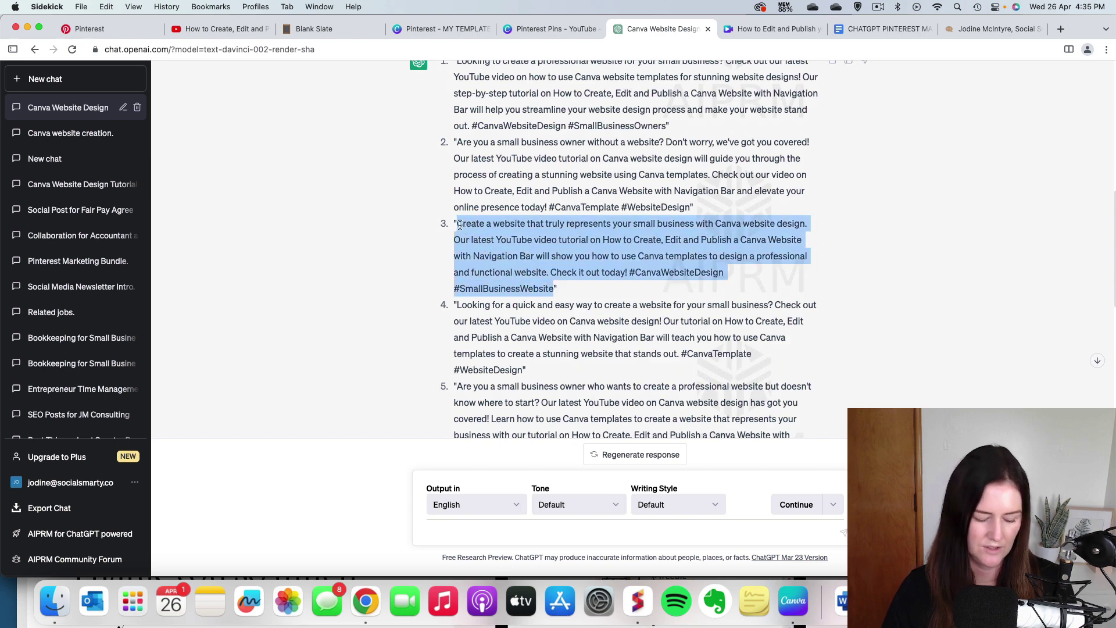
key("super+c")
left_click(119, 31)
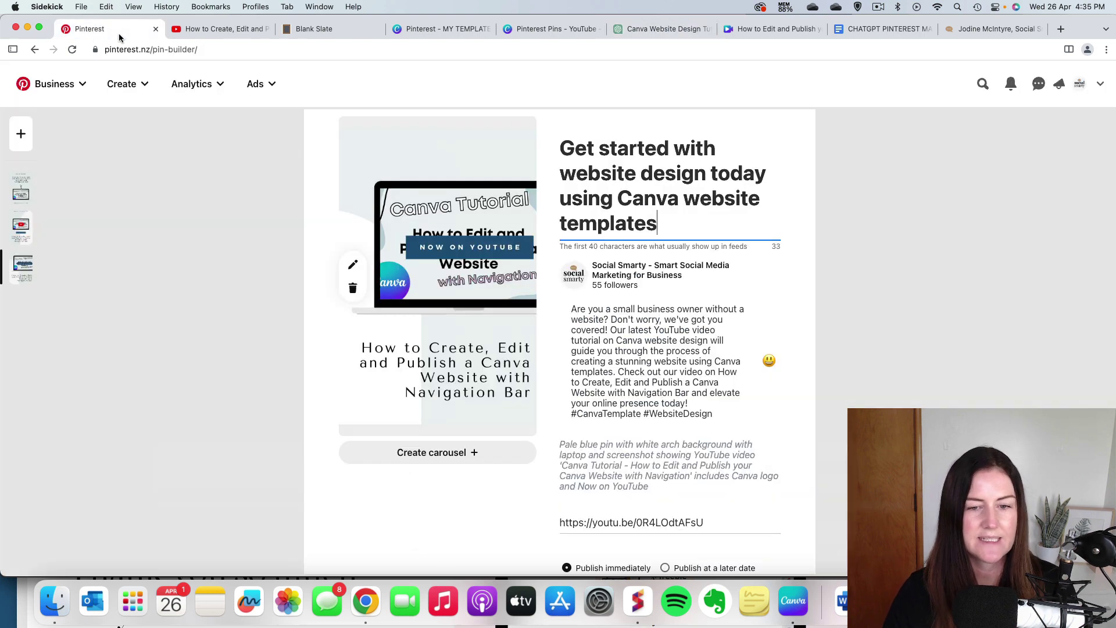
left_click(691, 407)
left_click_drag(714, 414, 563, 308)
key("super+v")
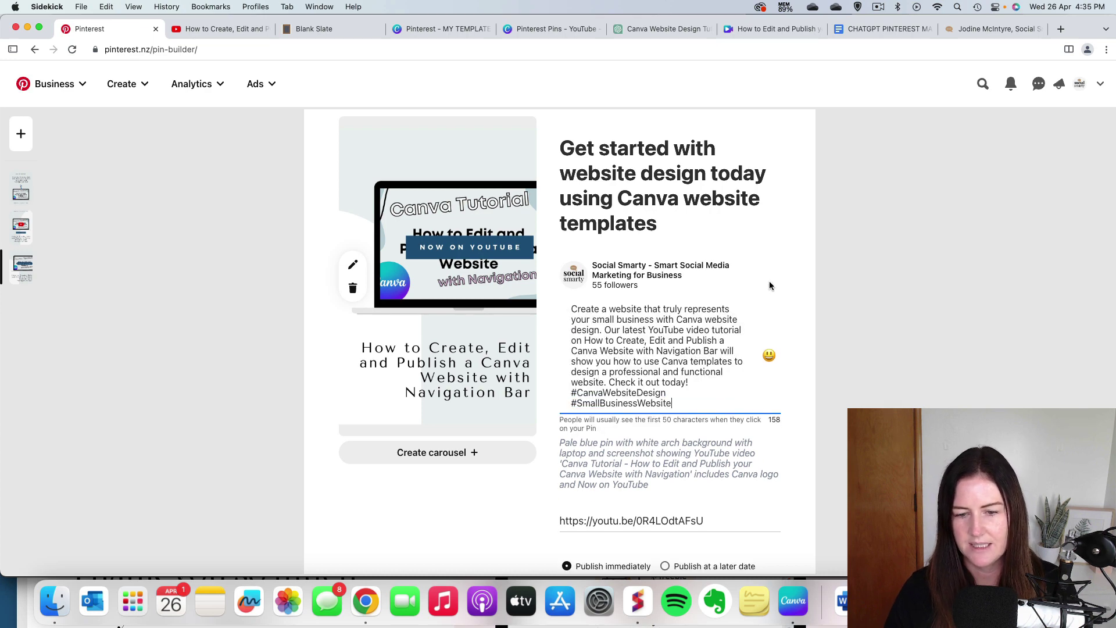
left_click(801, 295)
scroll(784, 297, "up", 2)
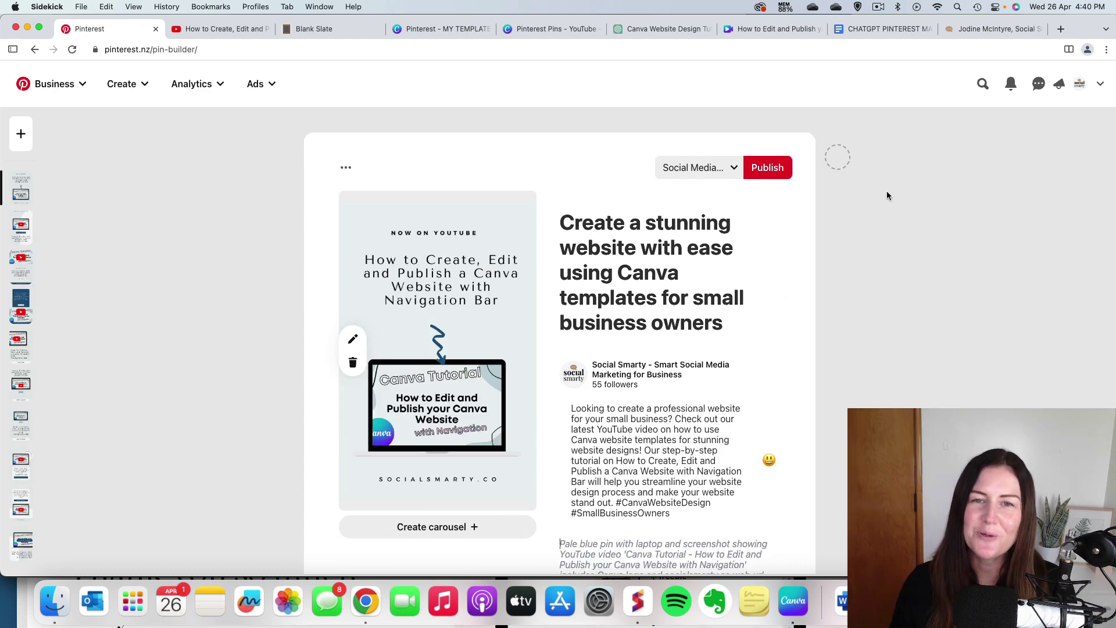
scroll(878, 203, "down", 1)
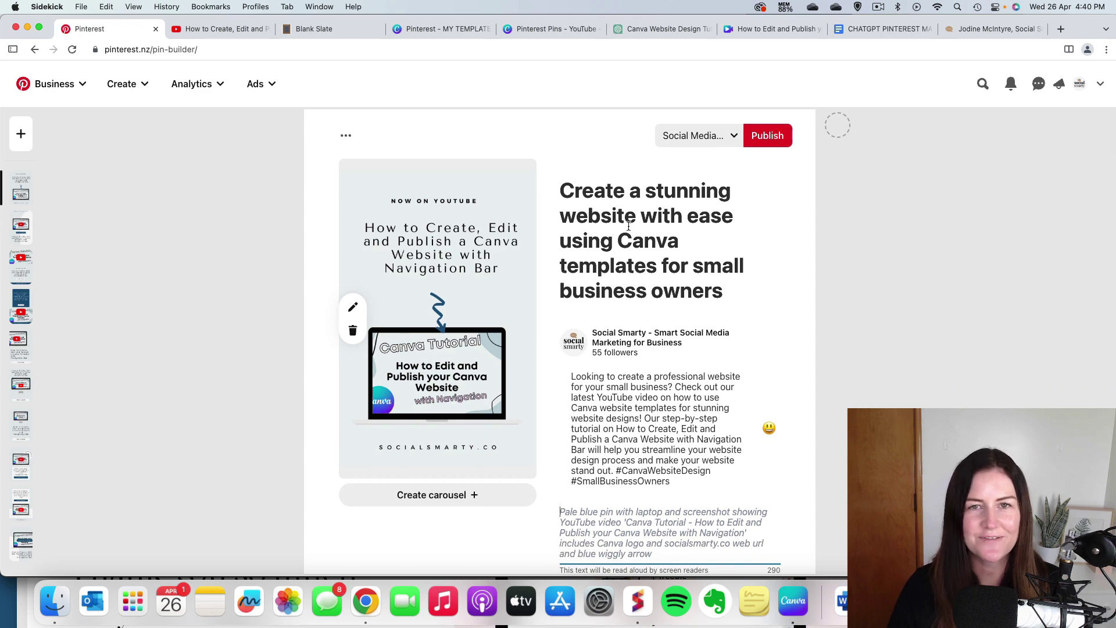
scroll(628, 227, "down", 3)
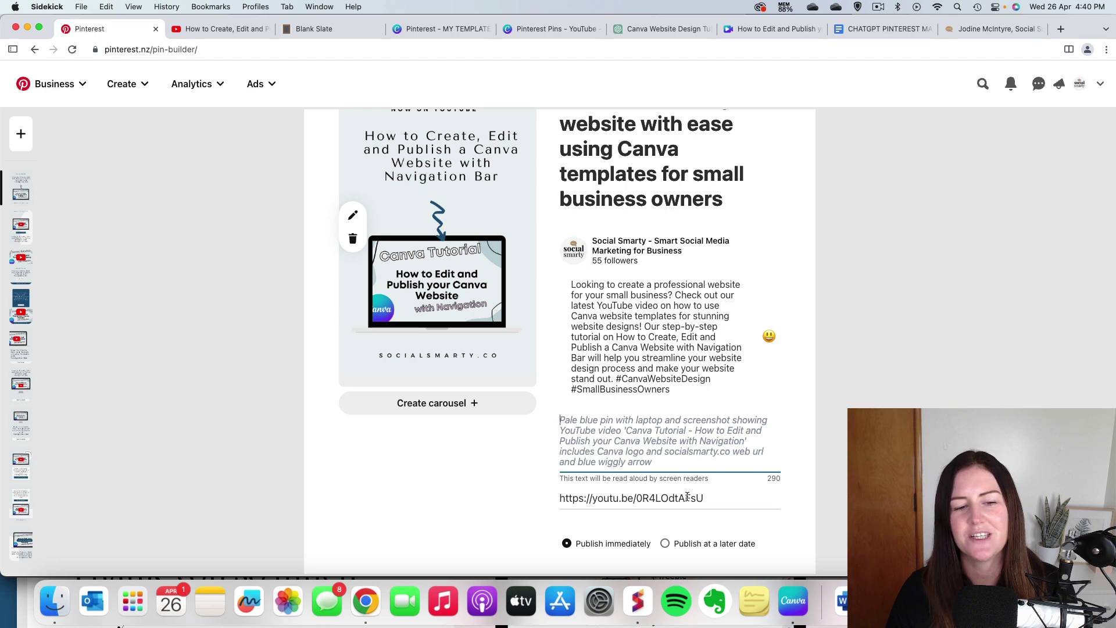
scroll(688, 496, "up", 4)
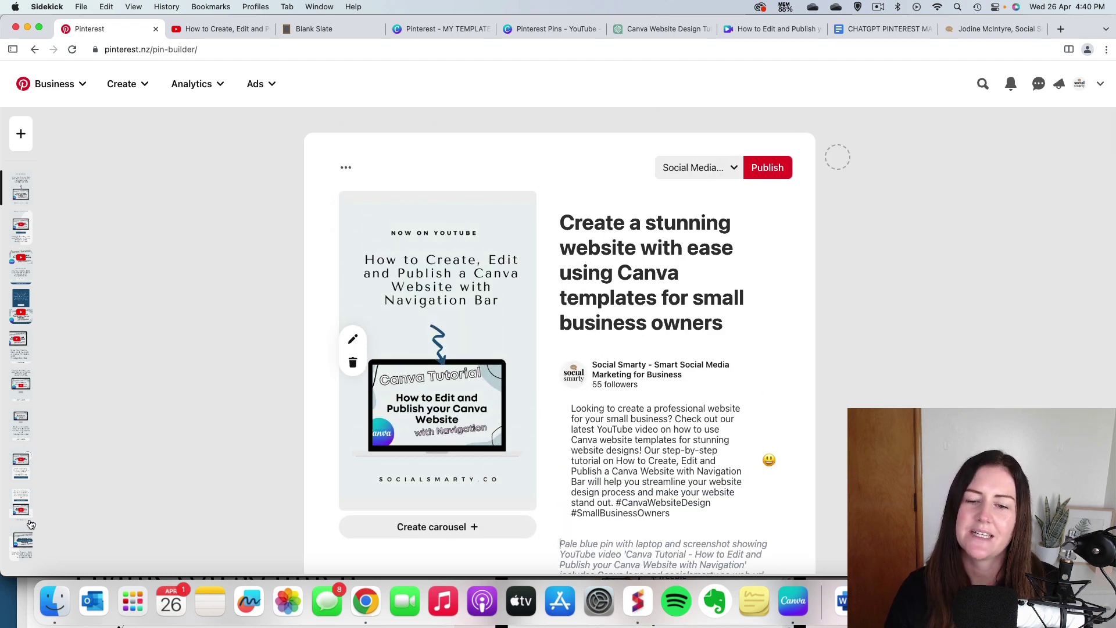
scroll(746, 510, "down", 6)
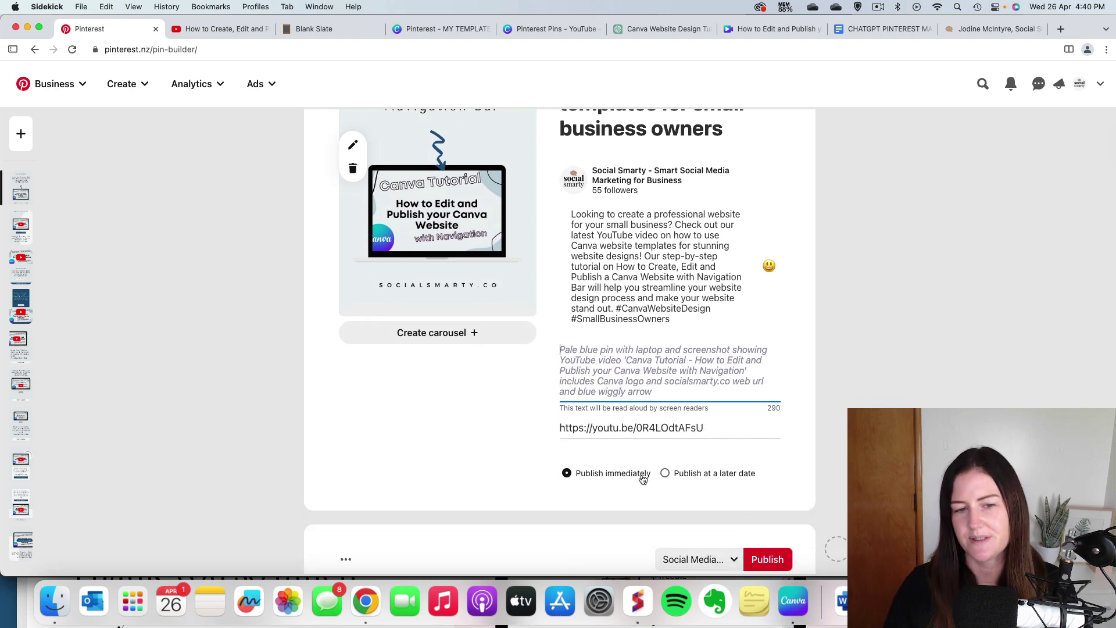
scroll(640, 454, "down", 15)
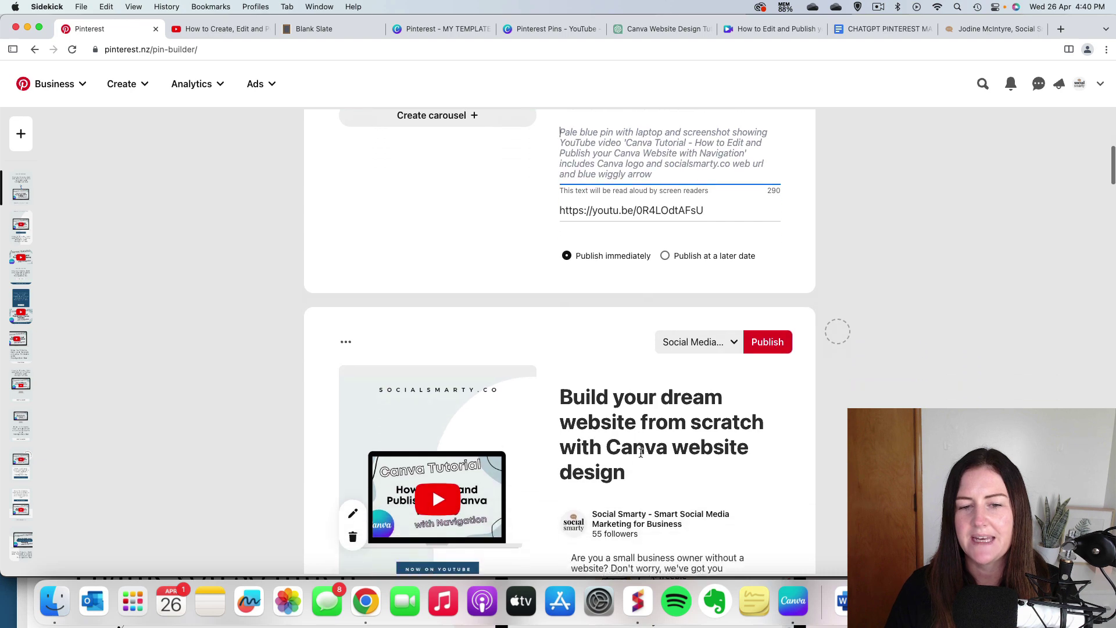
Step: Set the first two drafts to publish later, dating the Streamline pin 28 April
scroll(639, 451, "down", 3)
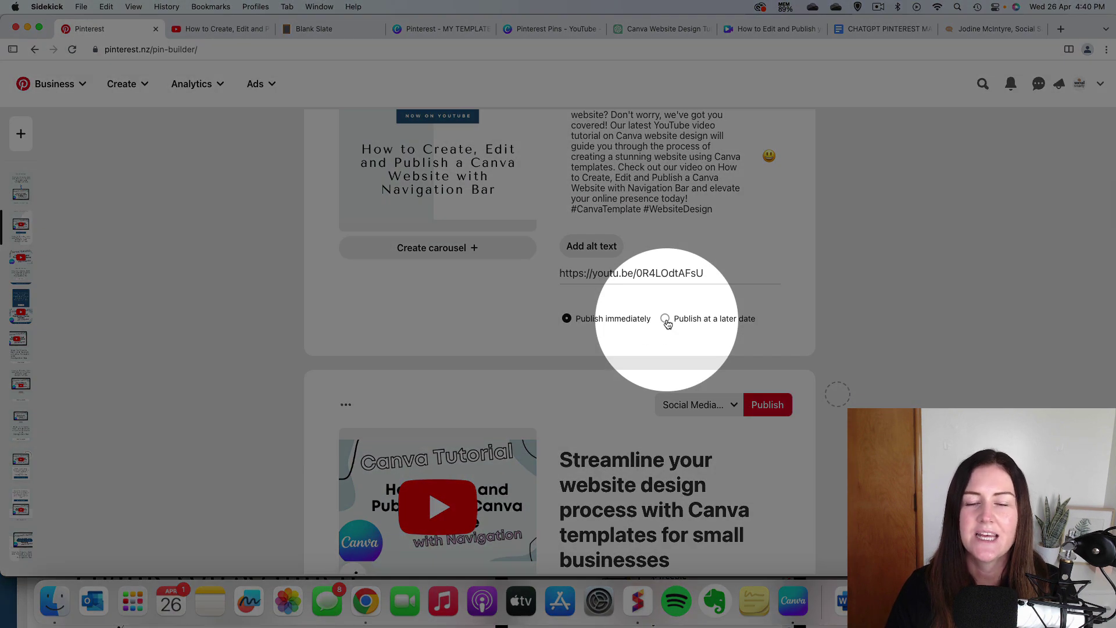
left_click(666, 319)
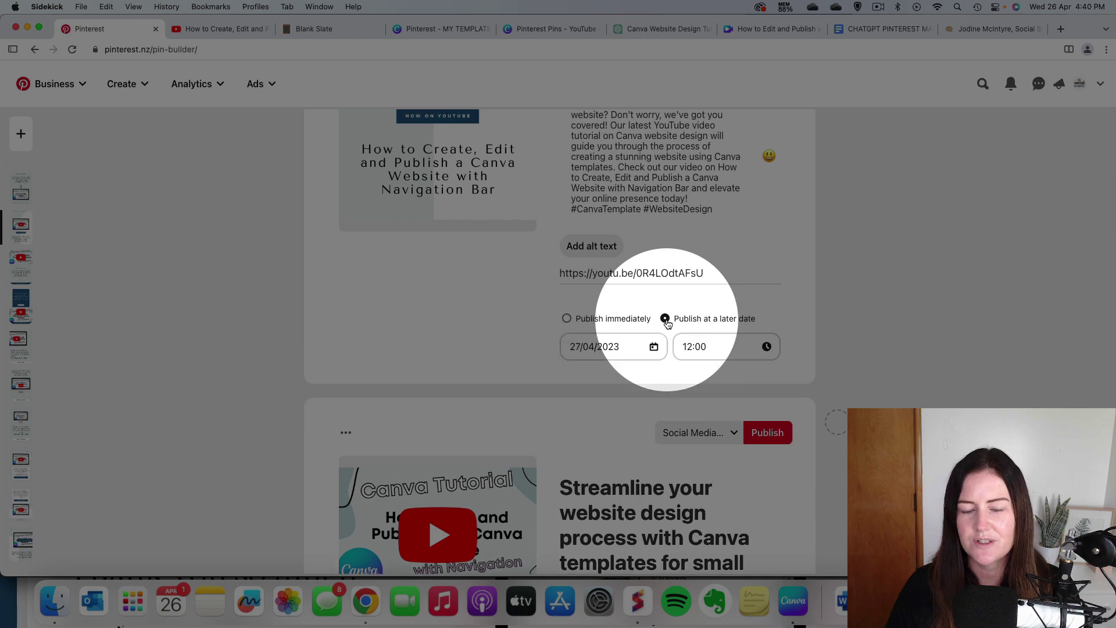
scroll(655, 373, "down", 5)
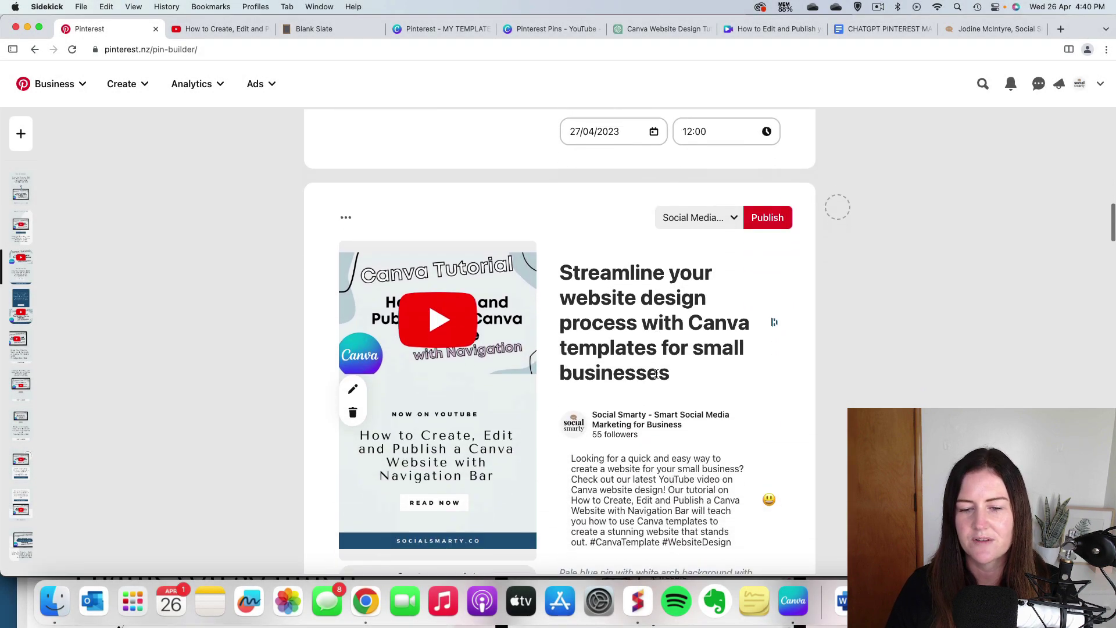
scroll(656, 373, "down", 8)
left_click(665, 325)
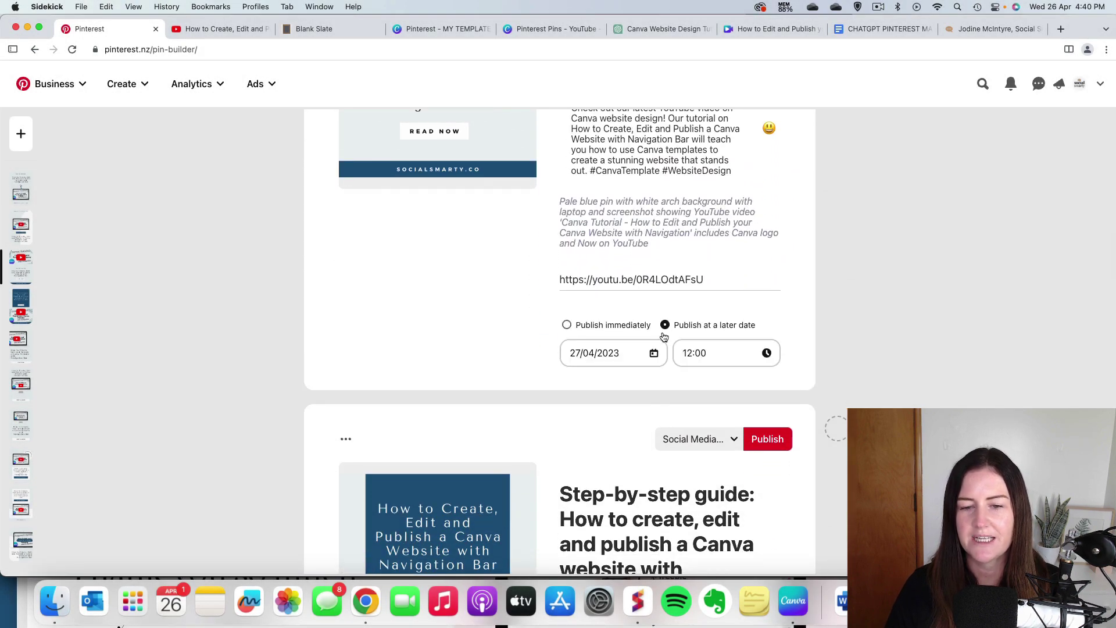
left_click(653, 353)
left_click(660, 280)
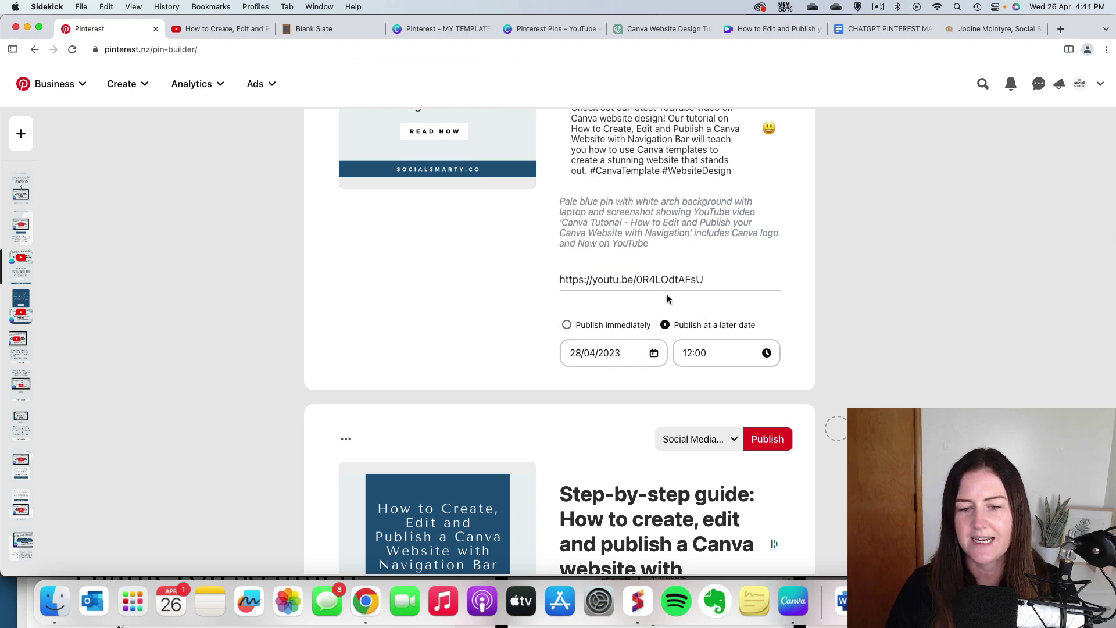
scroll(667, 298, "down", 10)
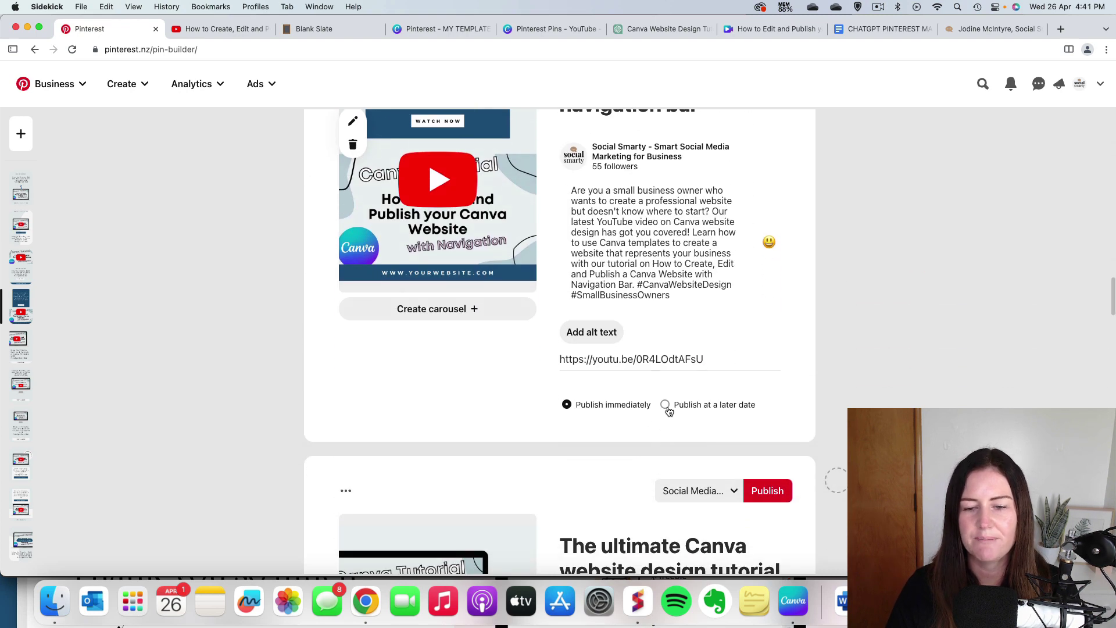
Step: Schedule the next two pins to publish later on 29 and 30 April
left_click(665, 405)
scroll(662, 381, "down", 2)
left_click(653, 360)
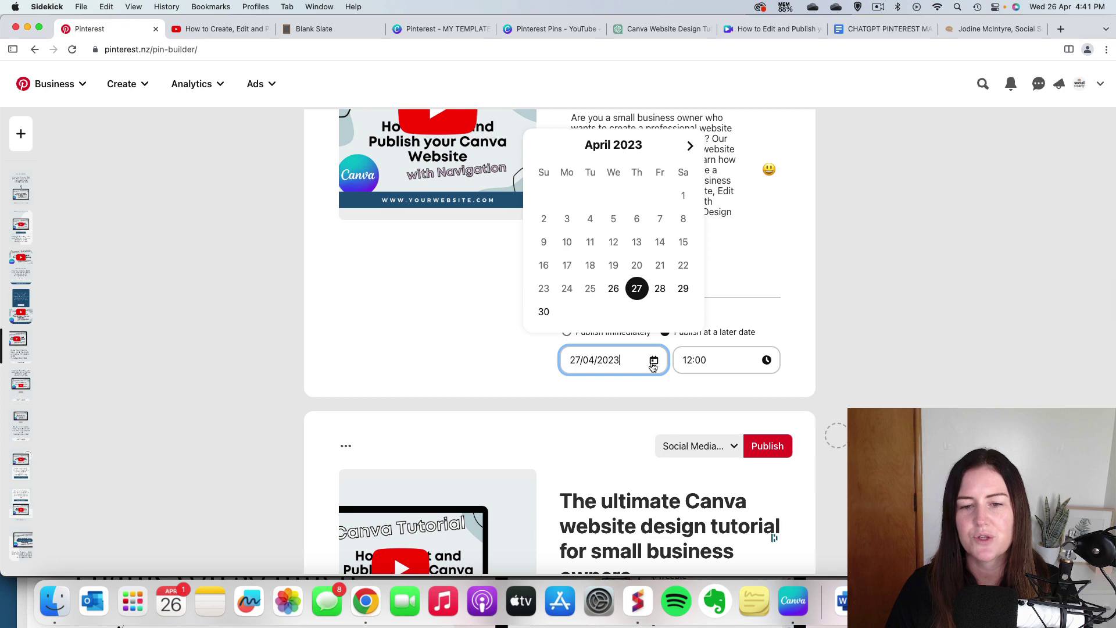
left_click(683, 288)
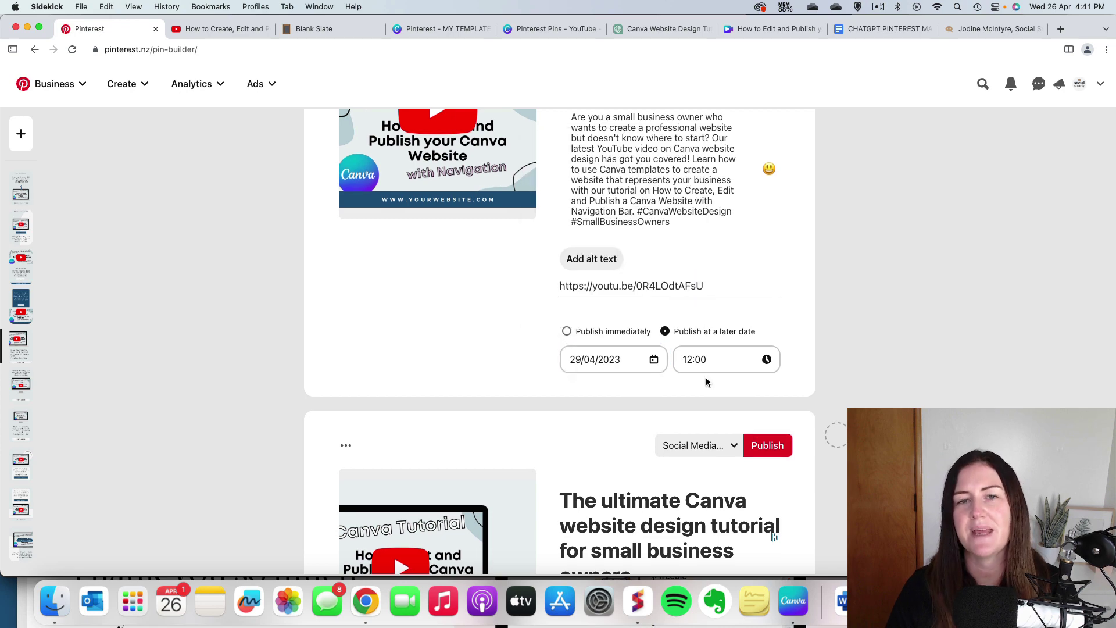
scroll(705, 378, "down", 10)
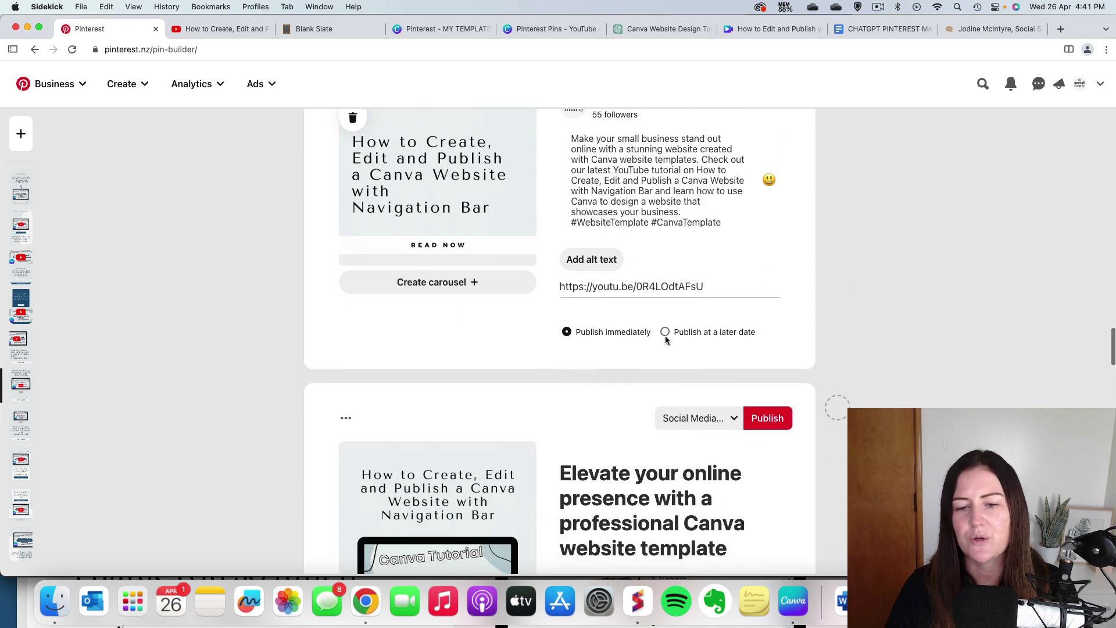
left_click(665, 335)
left_click(648, 357)
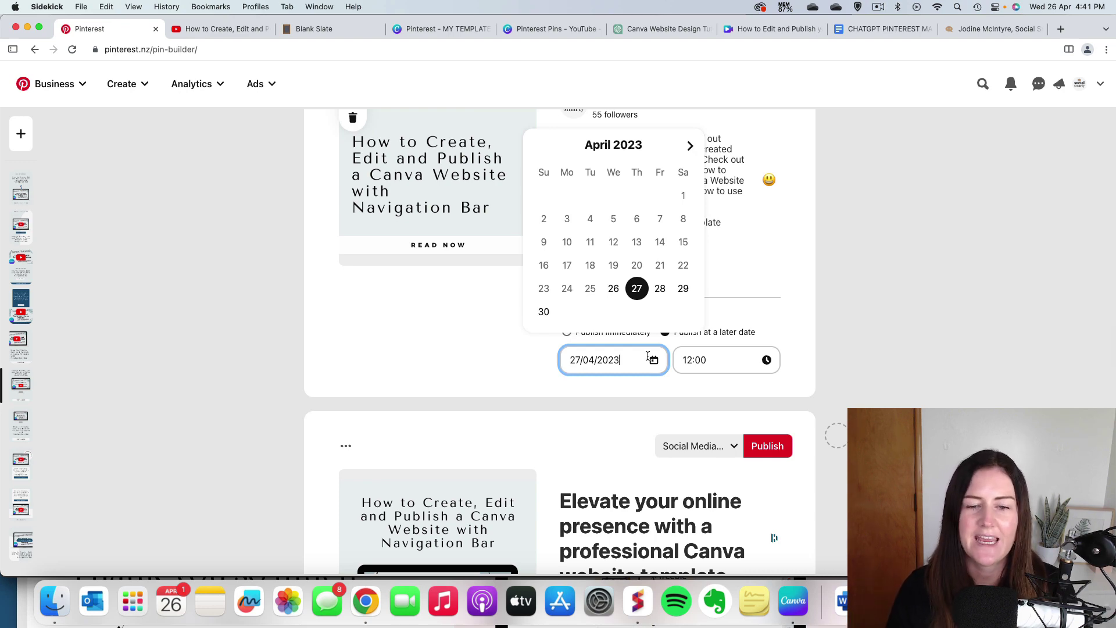
left_click(543, 312)
scroll(650, 386, "down", 5)
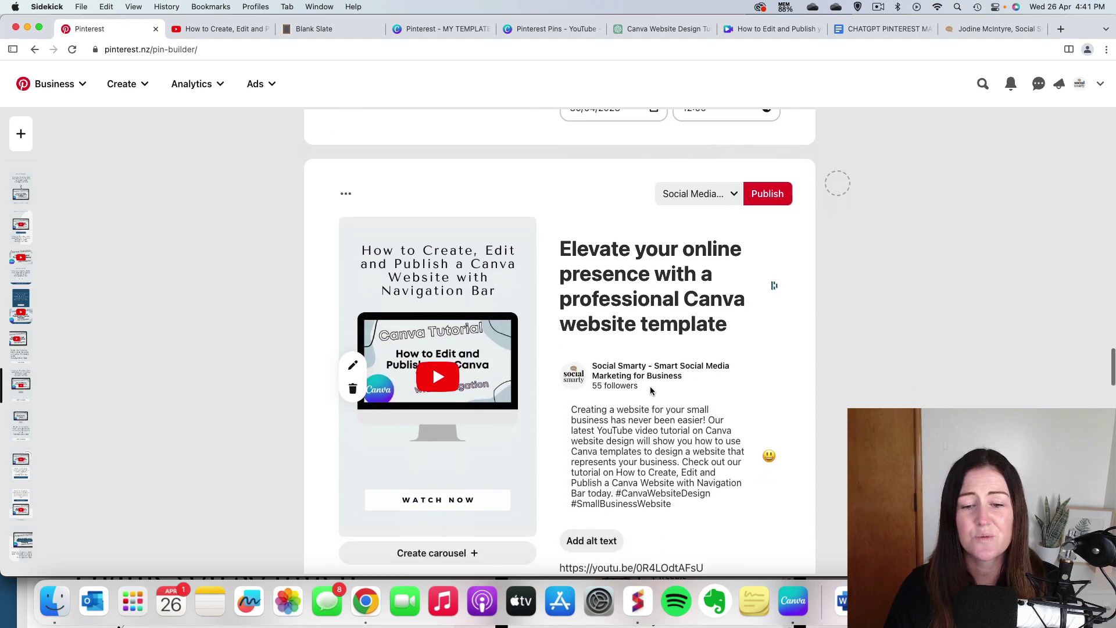
Step: Schedule the Elevate your online presence pin and the following one for 1 and 2 May 2023
scroll(650, 386, "down", 5)
left_click(665, 360)
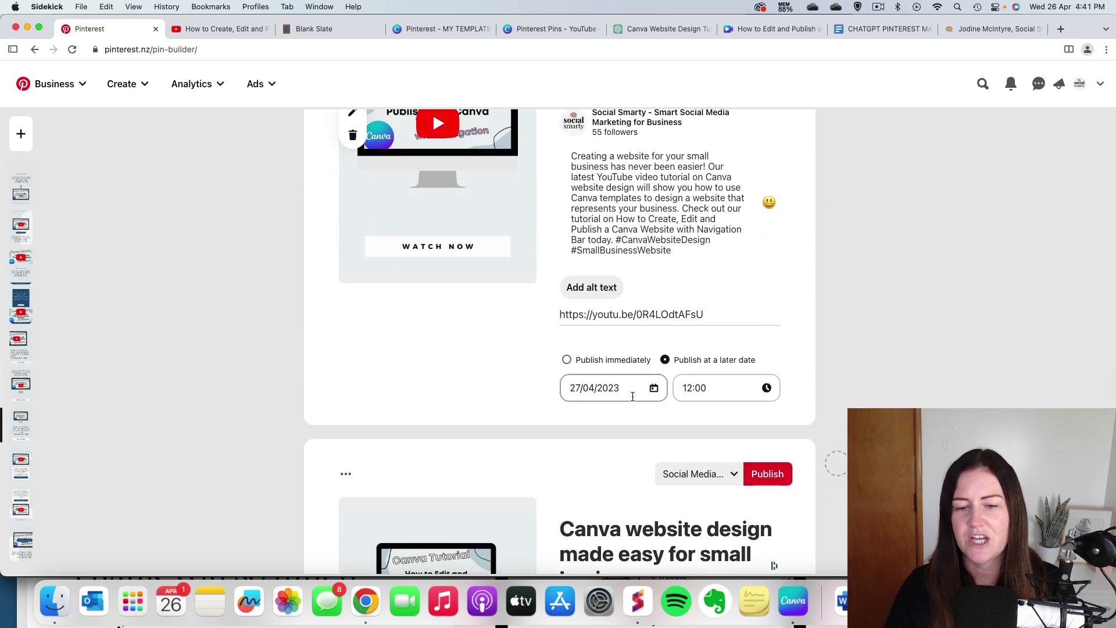
left_click(653, 387)
left_click(690, 175)
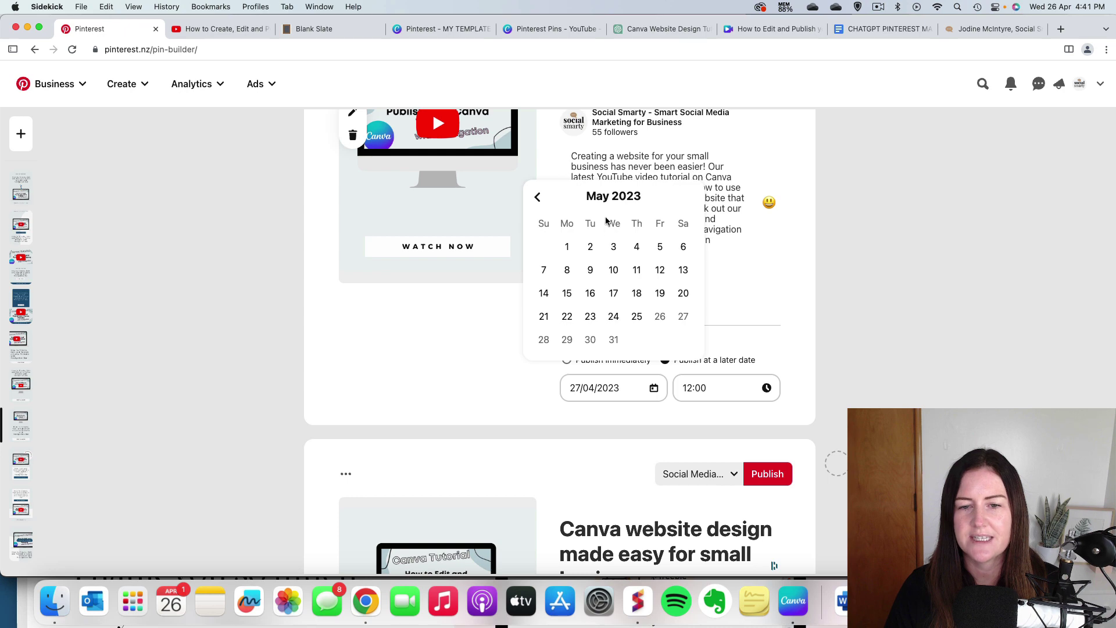
left_click(567, 246)
scroll(657, 372, "down", 8)
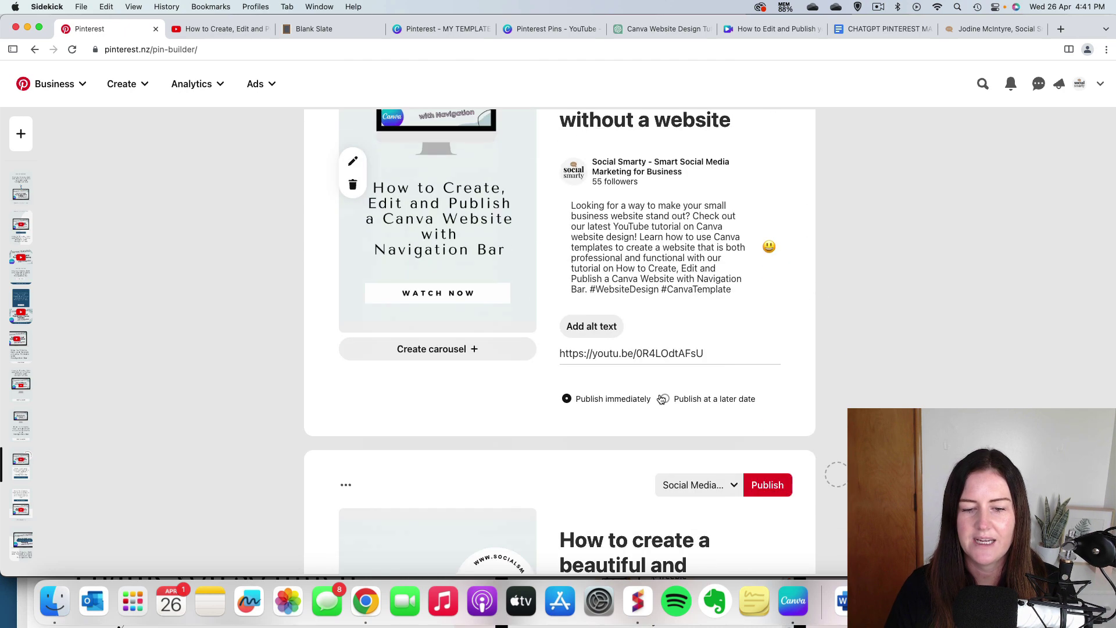
left_click(663, 399)
left_click(654, 428)
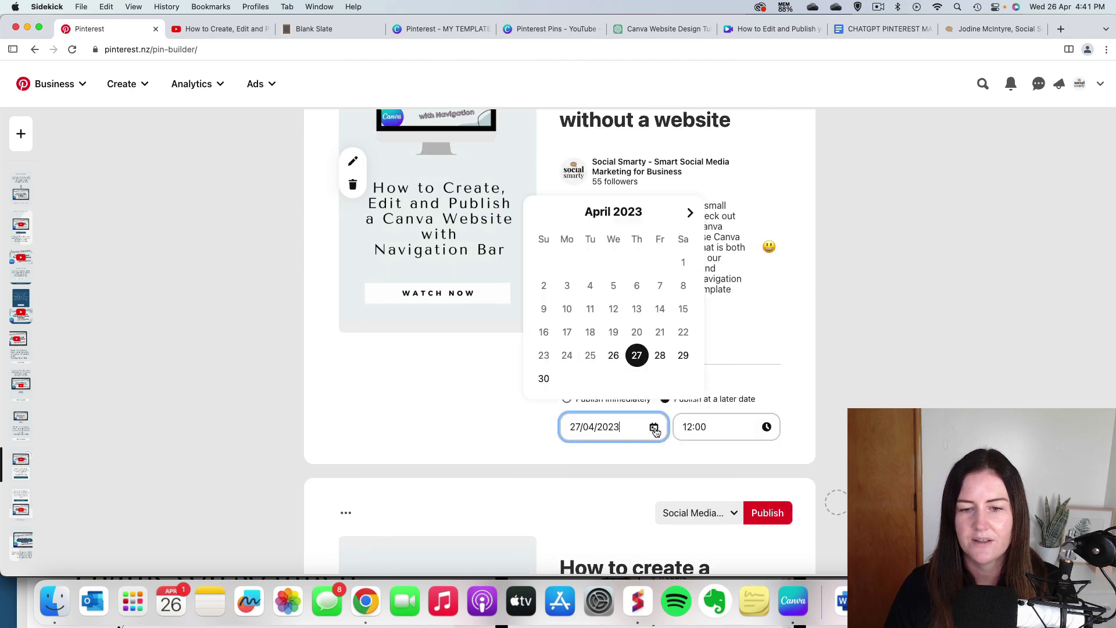
left_click(689, 213)
left_click(590, 285)
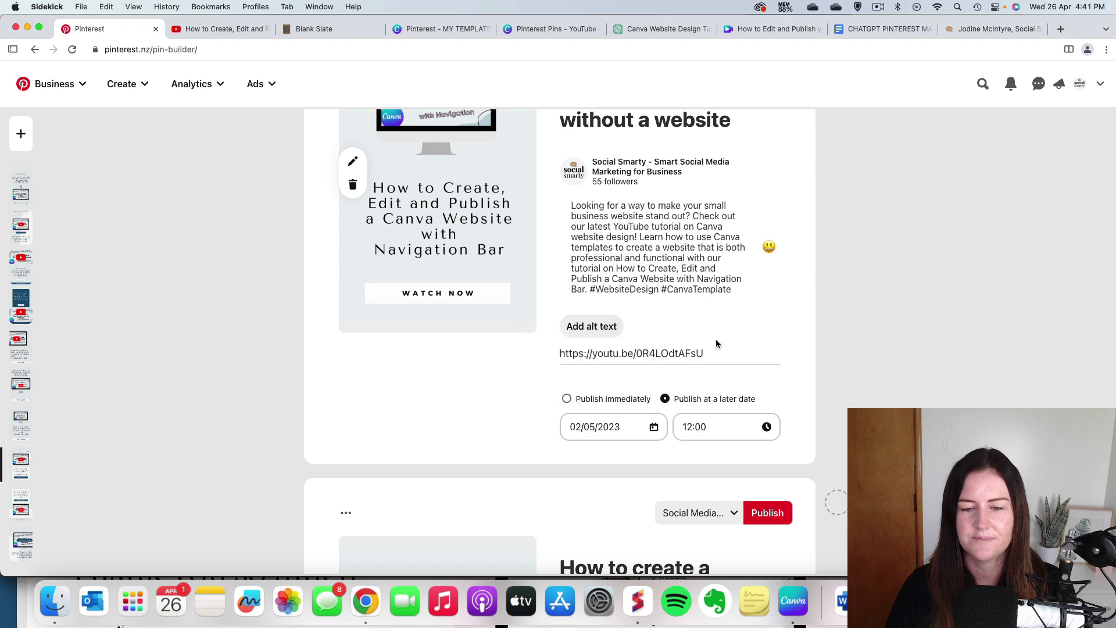
Step: Schedule the final three pins for 3, 4 and 5 May 2023 at 12:00
scroll(716, 344, "down", 8)
left_click(664, 390)
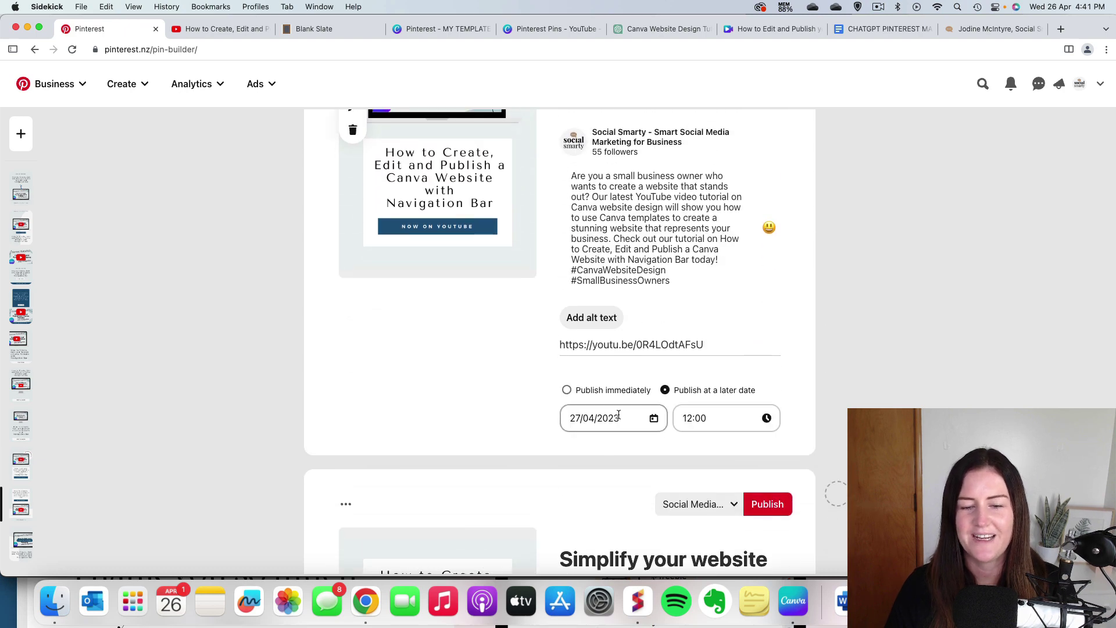
left_click(618, 415)
left_click(690, 205)
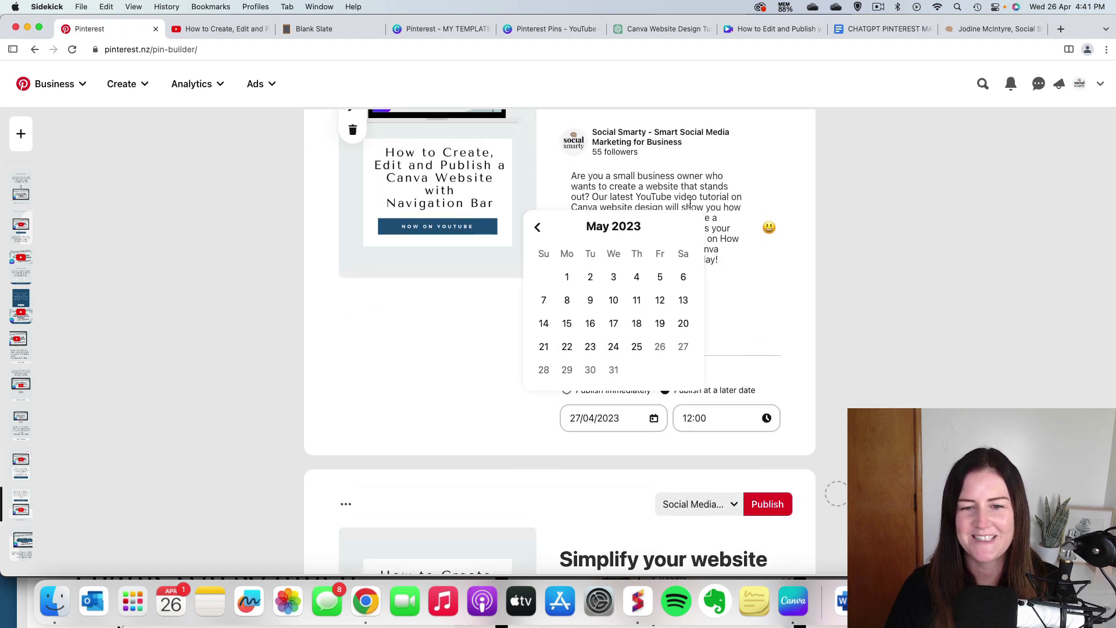
left_click(613, 277)
scroll(772, 353, "down", 10)
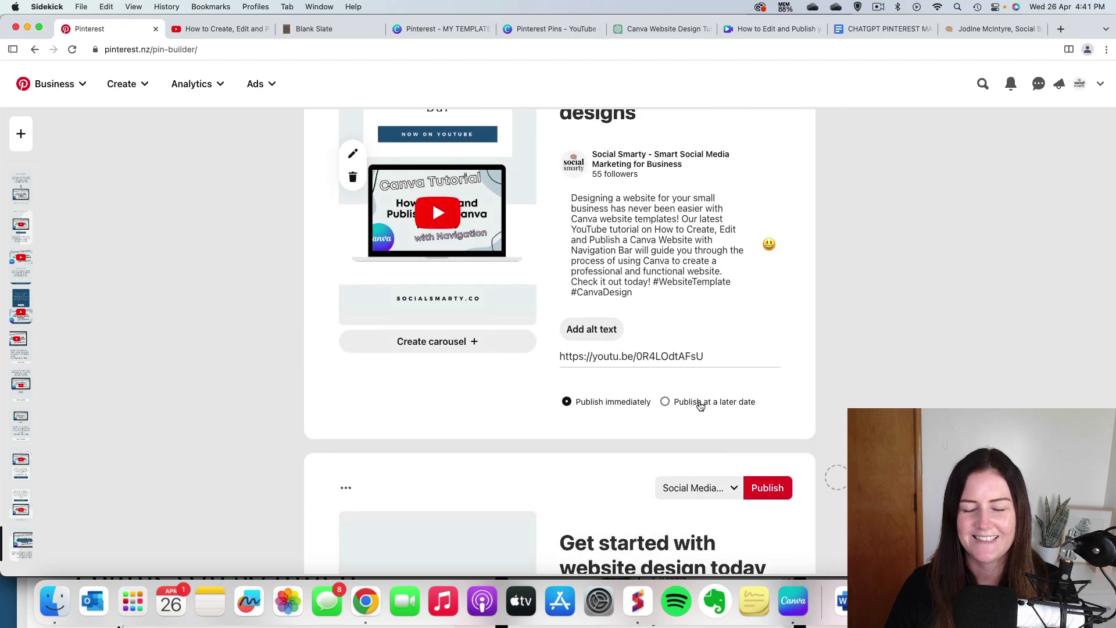
left_click(699, 402)
left_click(607, 429)
left_click(690, 215)
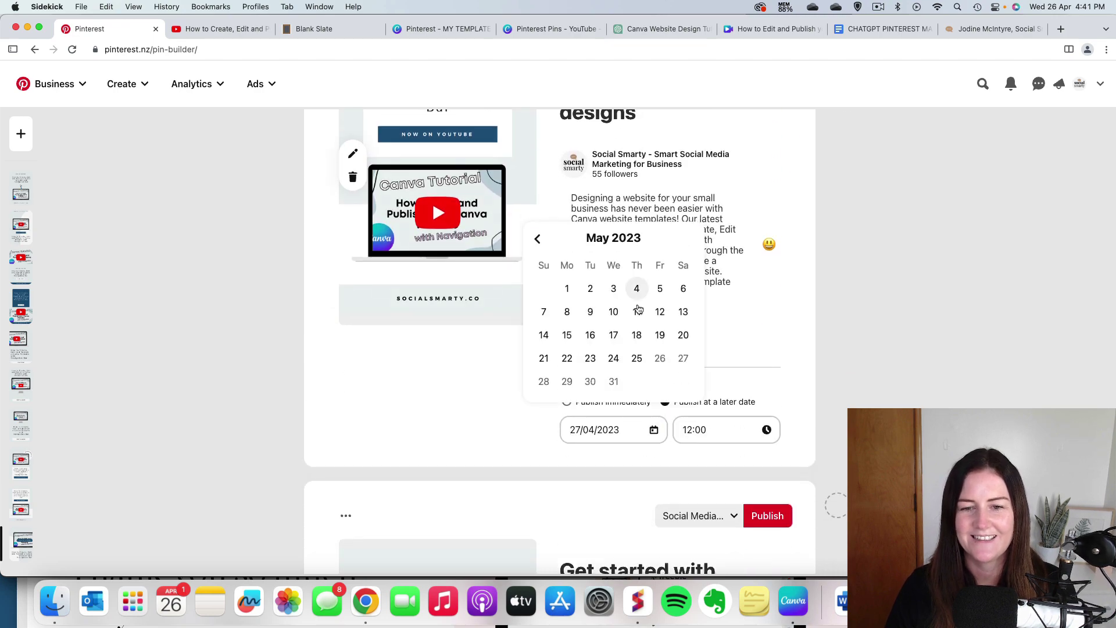
left_click(637, 288)
scroll(782, 295, "down", 10)
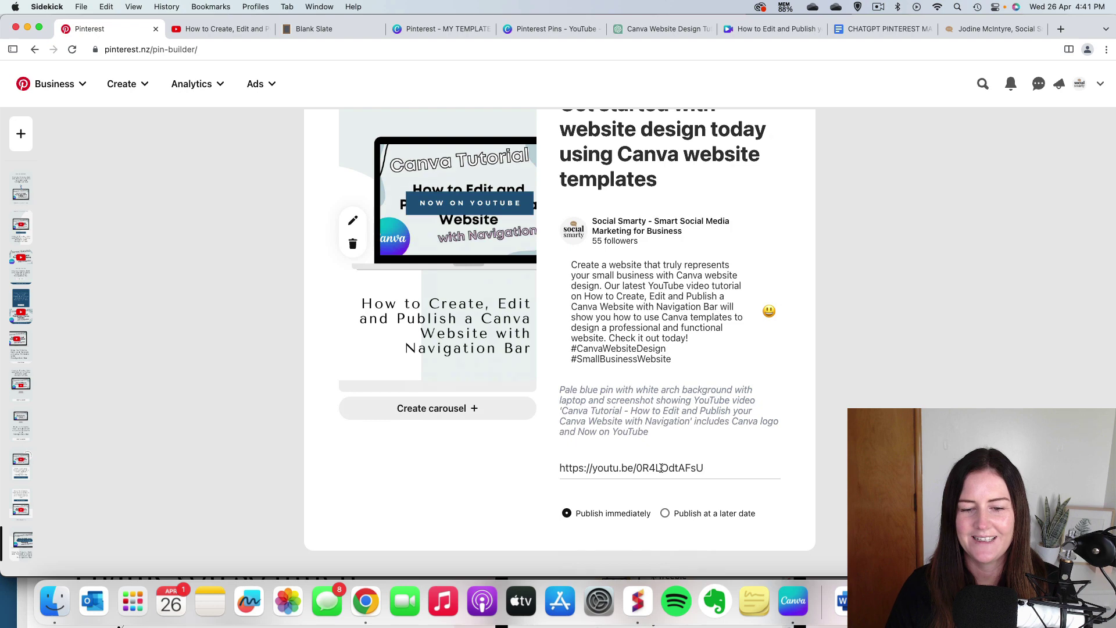
left_click(664, 513)
left_click(615, 541)
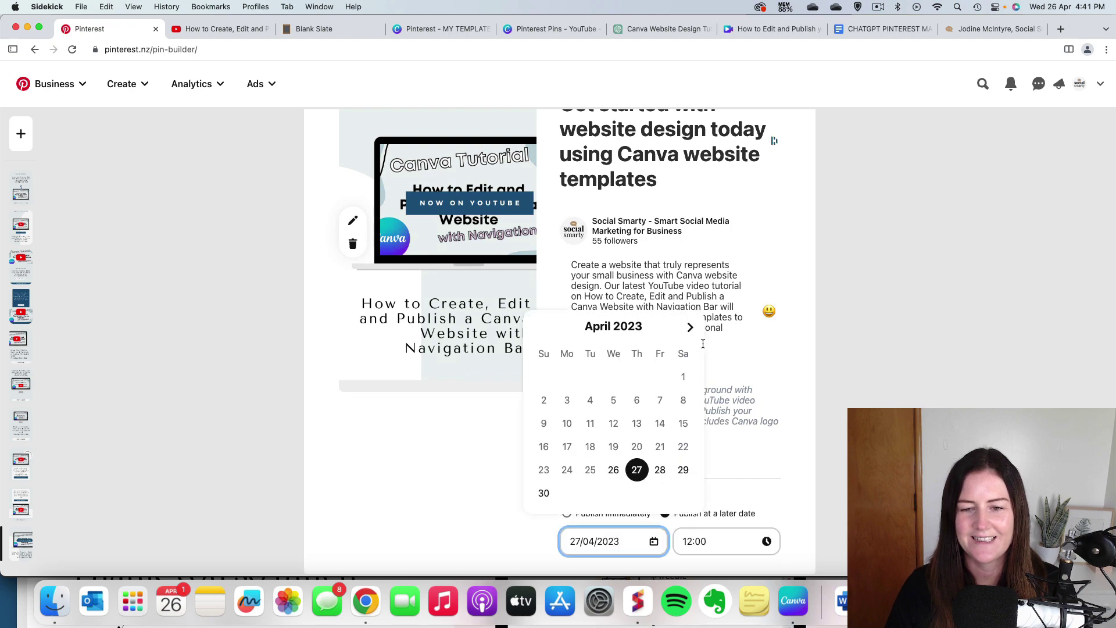
left_click(689, 328)
left_click(659, 400)
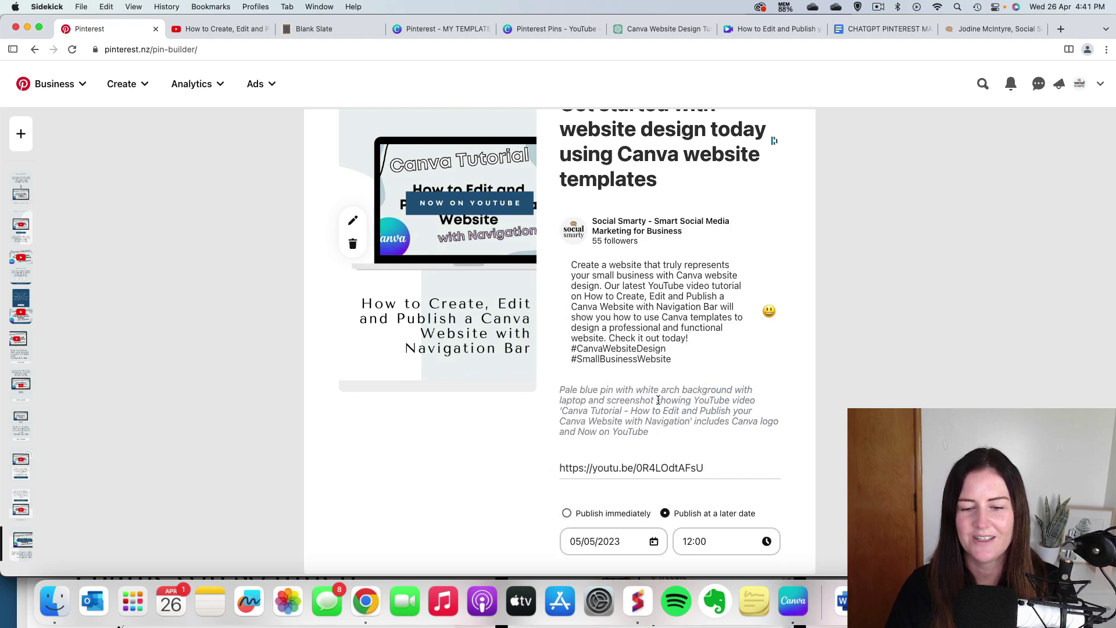
scroll(835, 419, "up", 2)
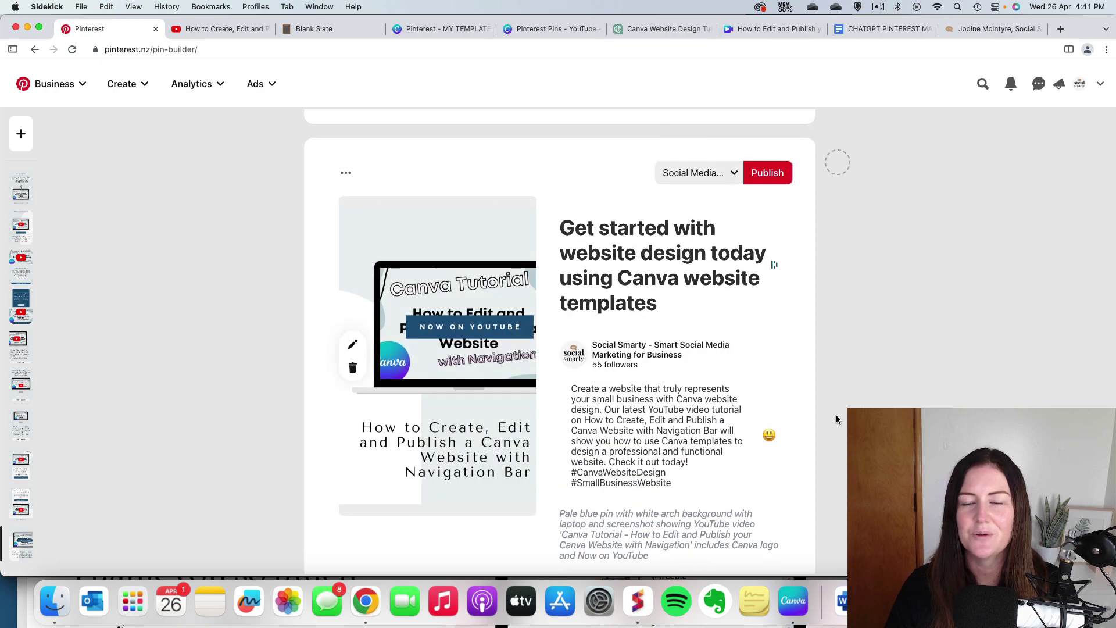
scroll(836, 419, "up", 10)
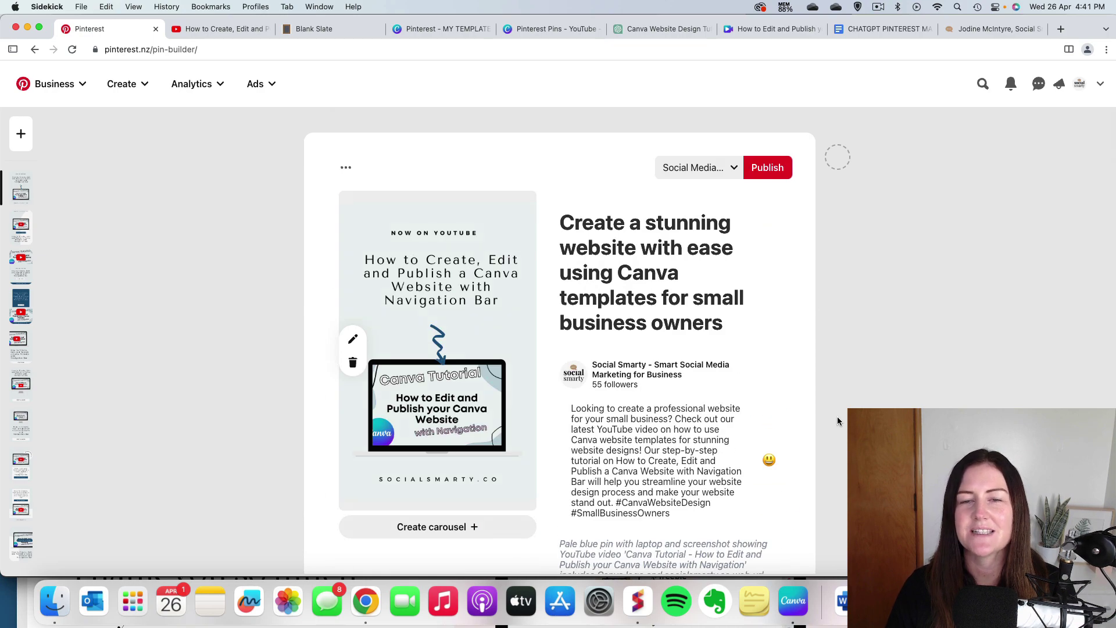
Step: Publish 'Create a stunning website' immediately and schedule 'Build your dream website' for Thursday 27/04
left_click(767, 168)
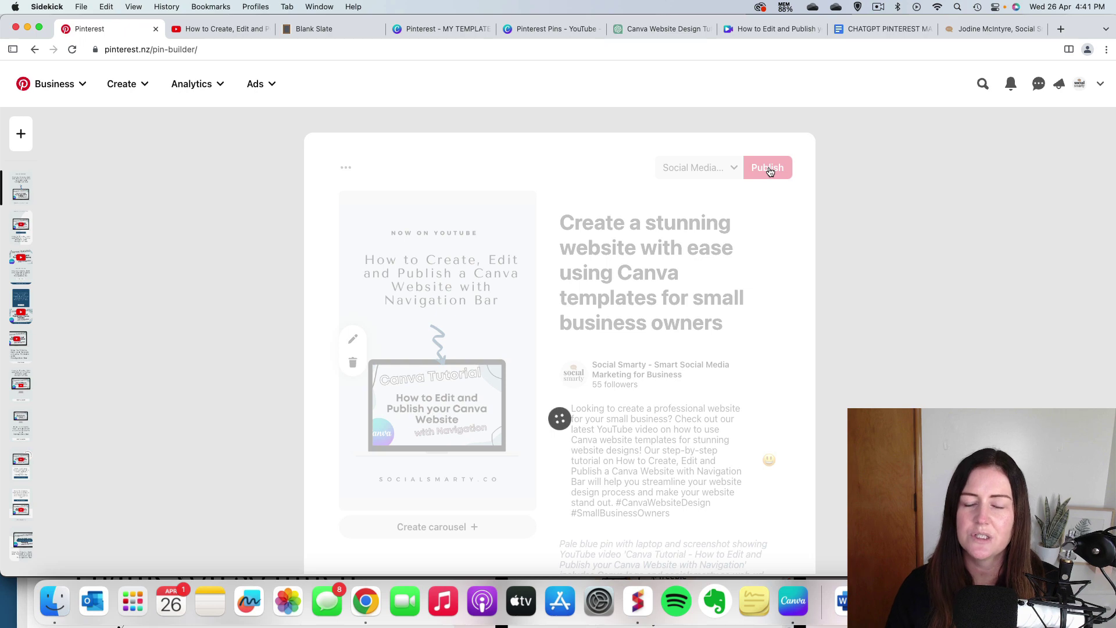
scroll(770, 172, "down", 6)
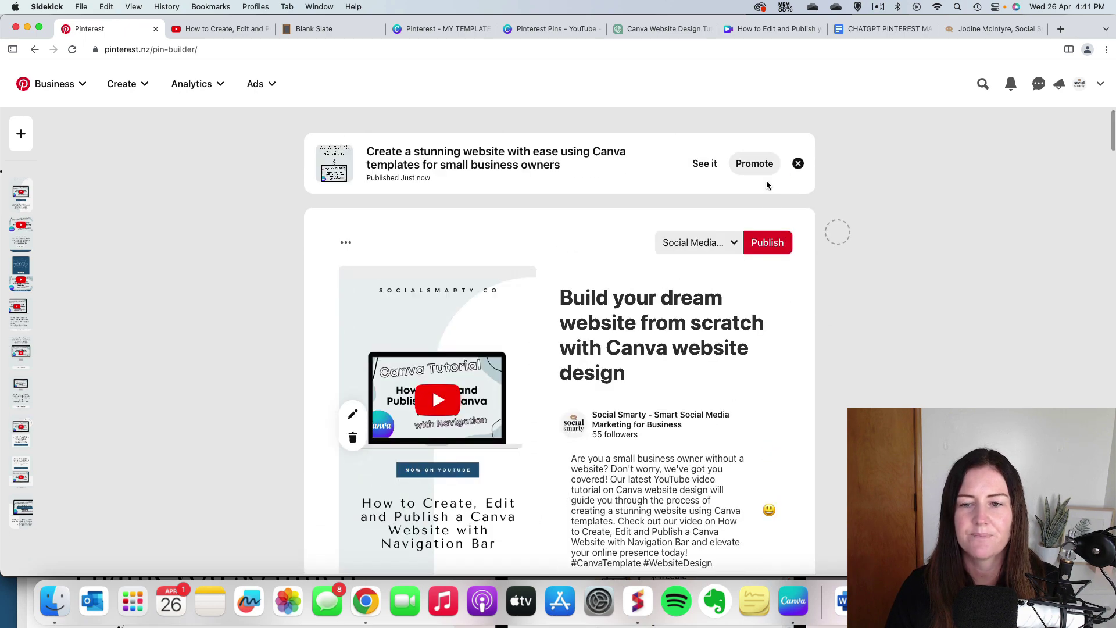
left_click(775, 242)
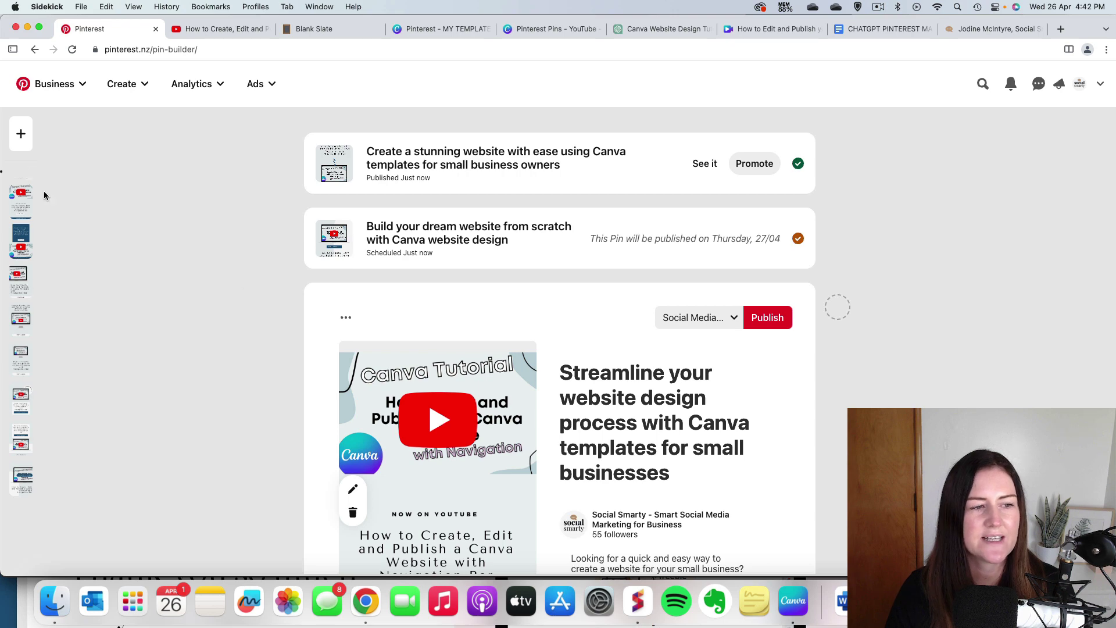
scroll(754, 318, "down", 3)
Step: Schedule the Streamline, Step-by-step guide, Ultimate Canva tutorial and Elevate your online presence pins
left_click(766, 236)
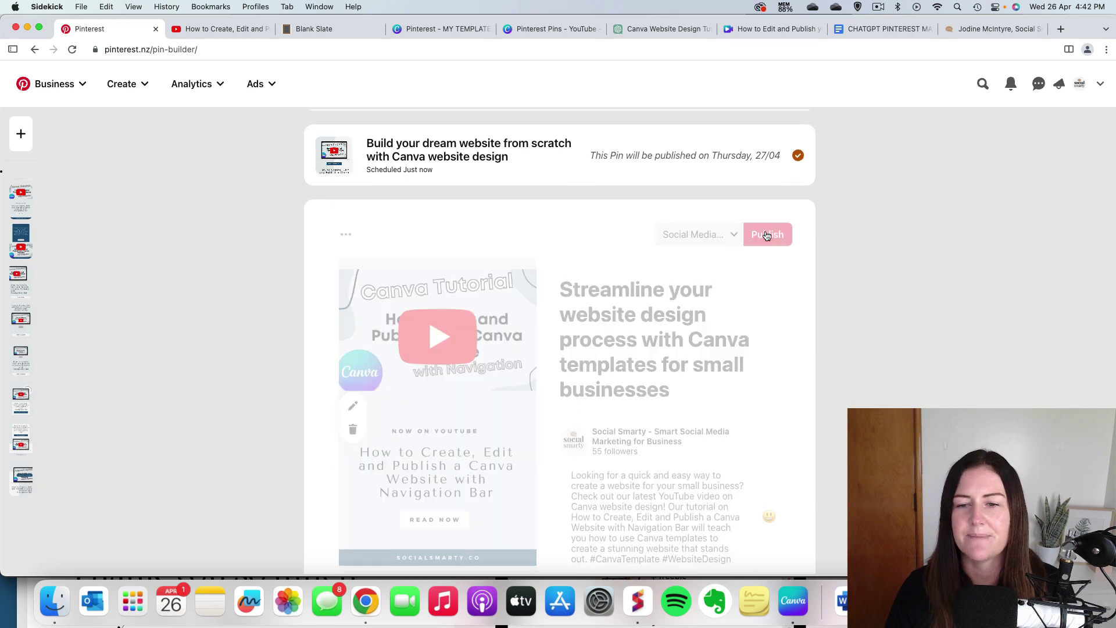
scroll(833, 298, "down", 10)
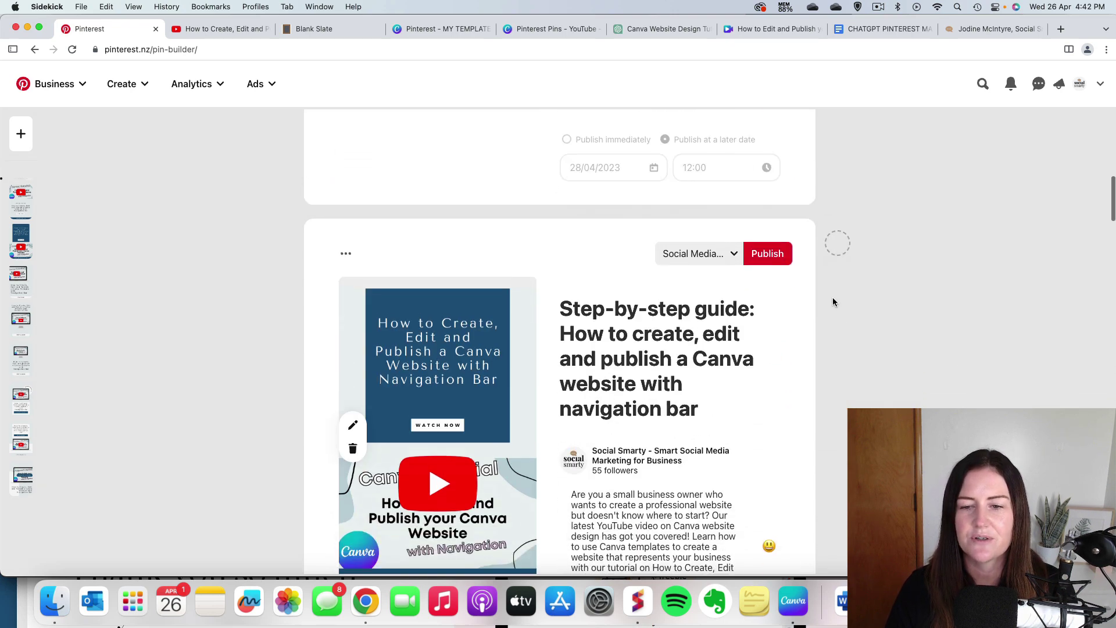
left_click(768, 263)
scroll(852, 290, "down", 10)
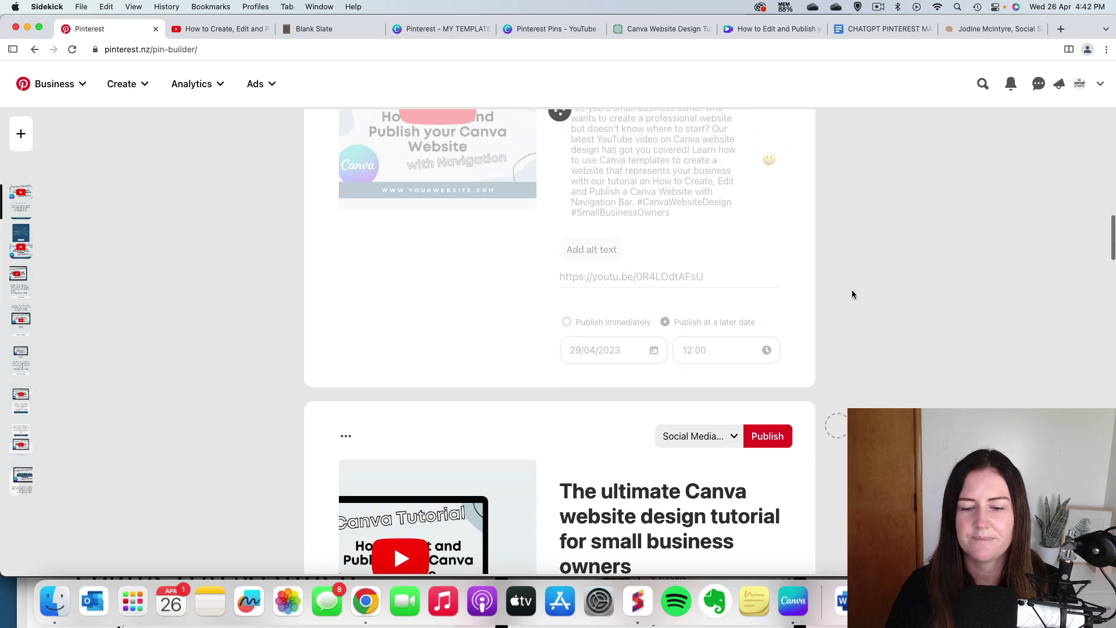
left_click(766, 250)
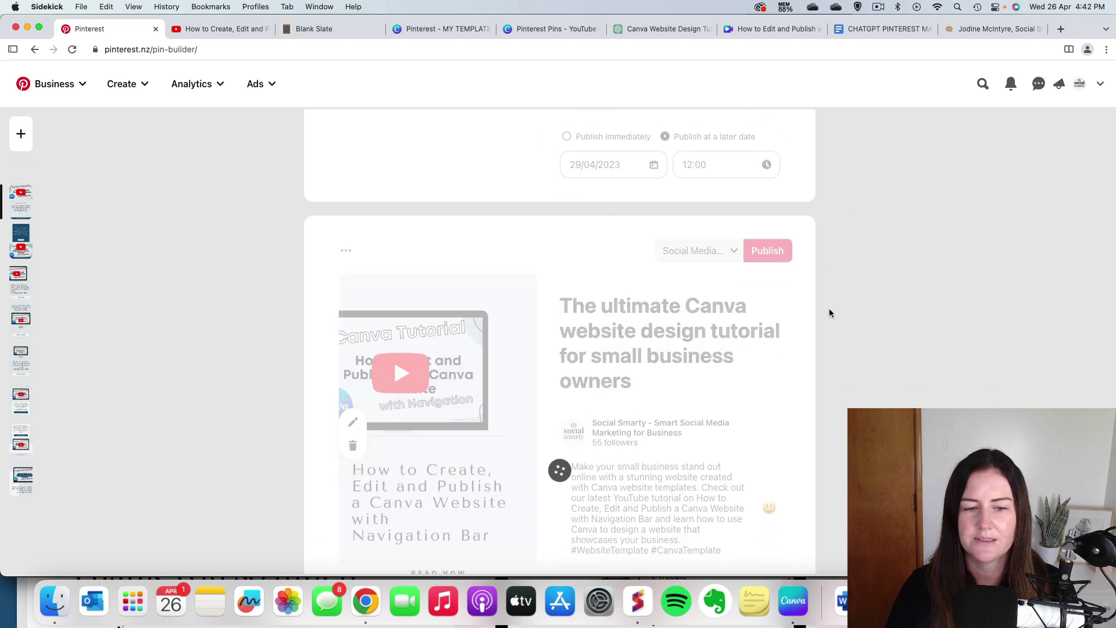
scroll(828, 308, "down", 7)
scroll(830, 314, "down", 2)
left_click(768, 281)
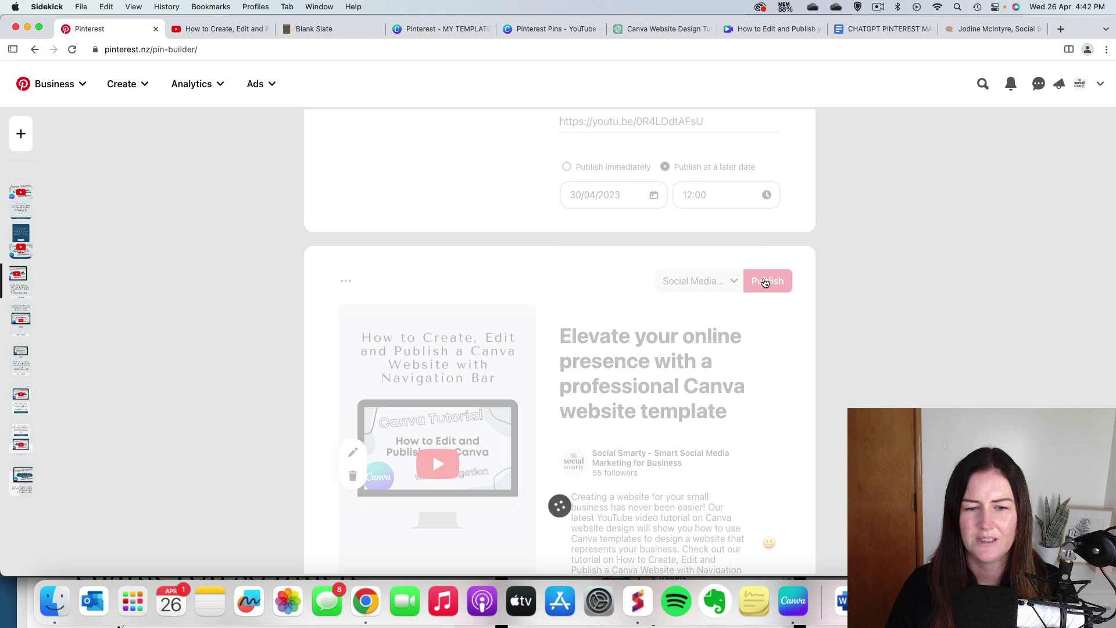
scroll(873, 347, "down", 2)
scroll(860, 348, "down", 7)
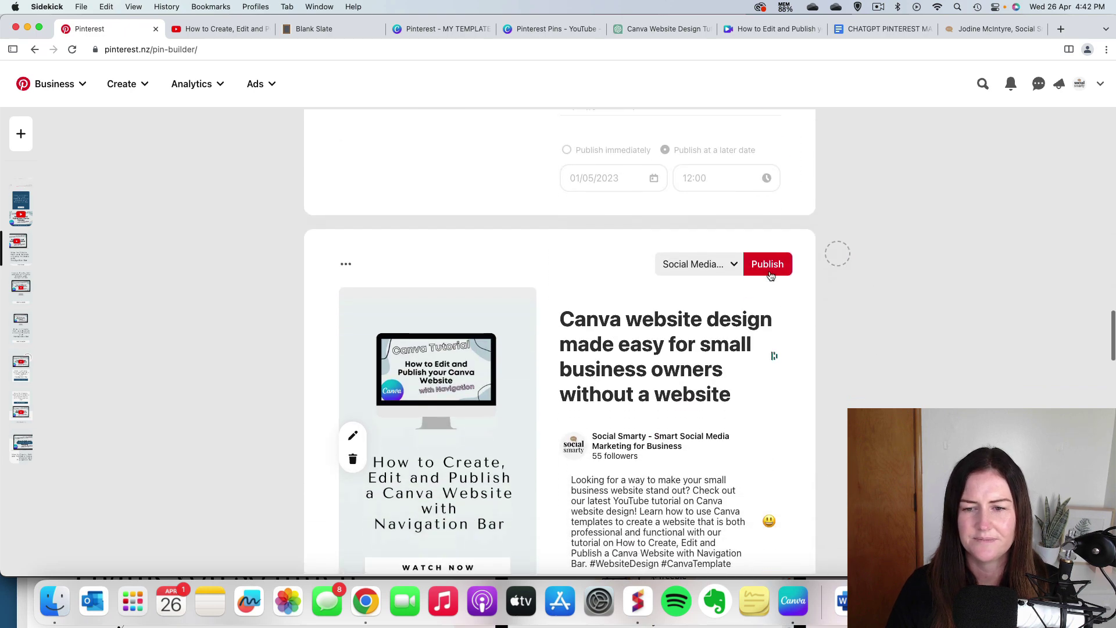
Step: Schedule the Canva made easy, beautiful and functional, Simplify and Get started with website design pins
left_click(767, 265)
scroll(855, 343, "down", 10)
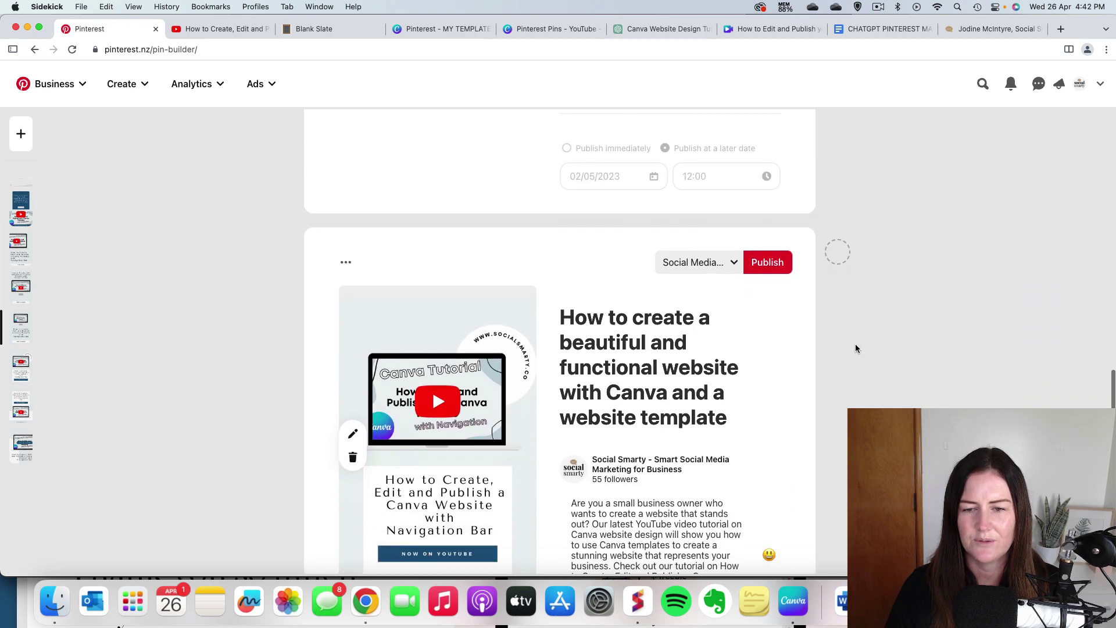
left_click(768, 207)
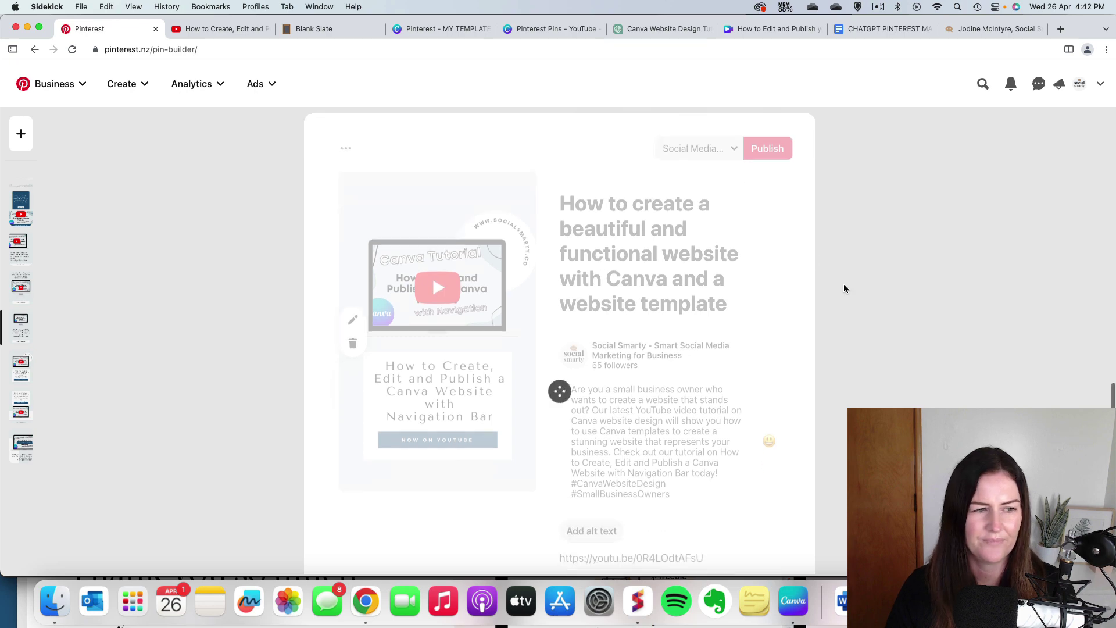
scroll(844, 289, "down", 10)
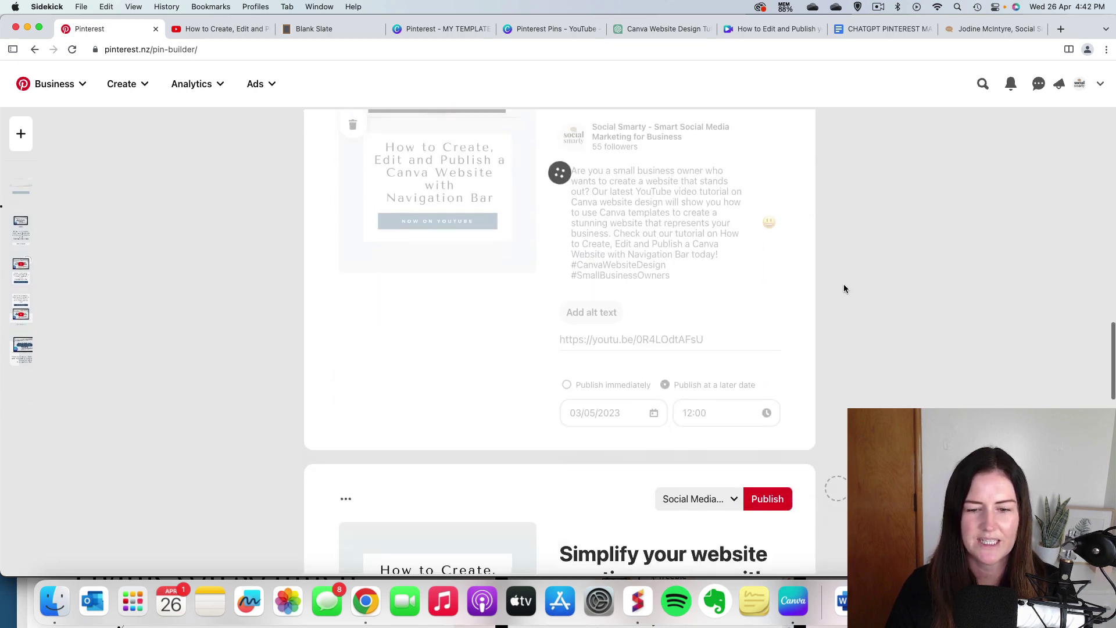
left_click(761, 215)
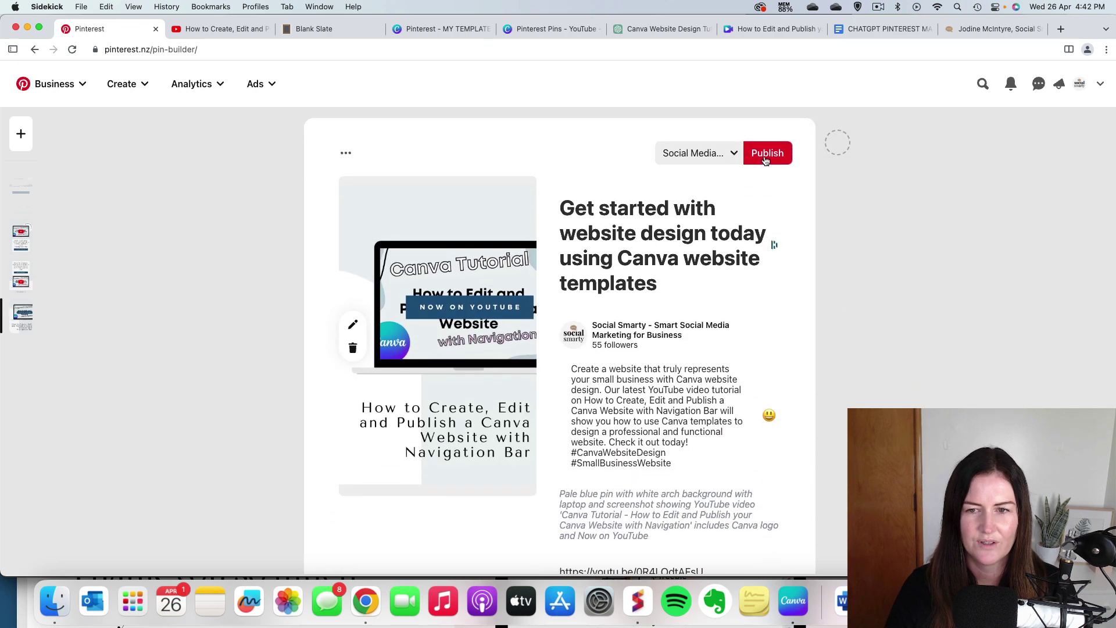
left_click(764, 157)
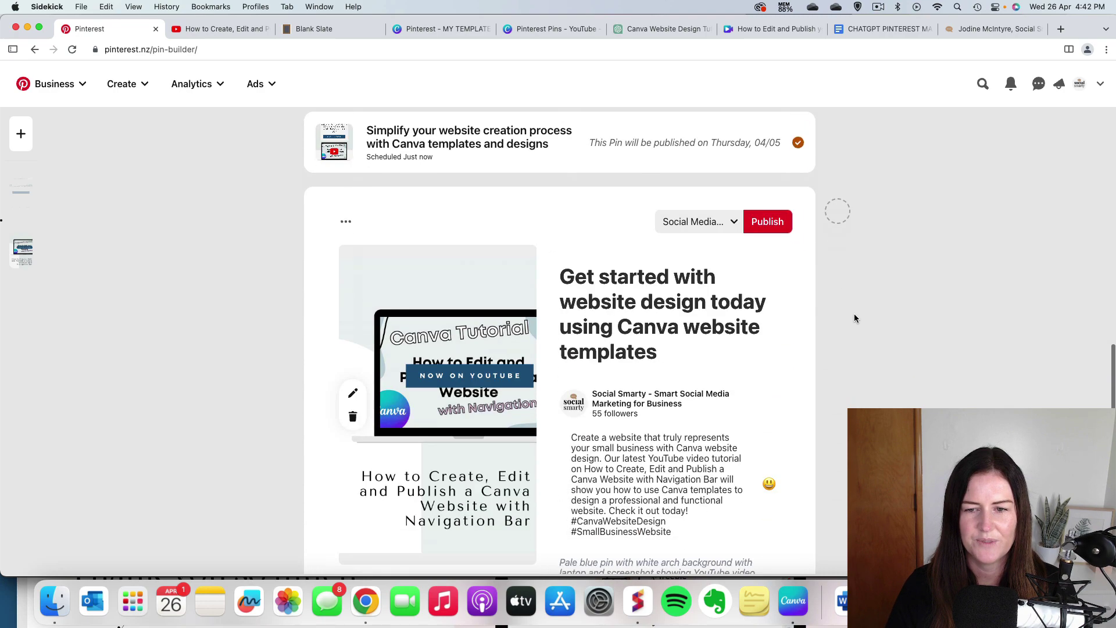
left_click(767, 193)
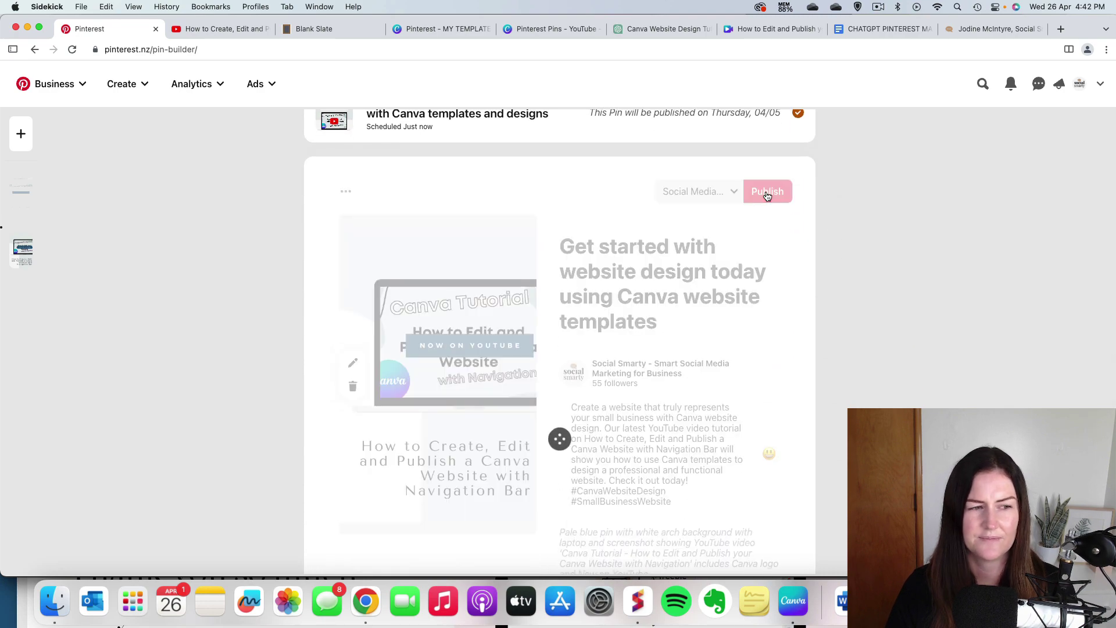
scroll(866, 271, "down", 3)
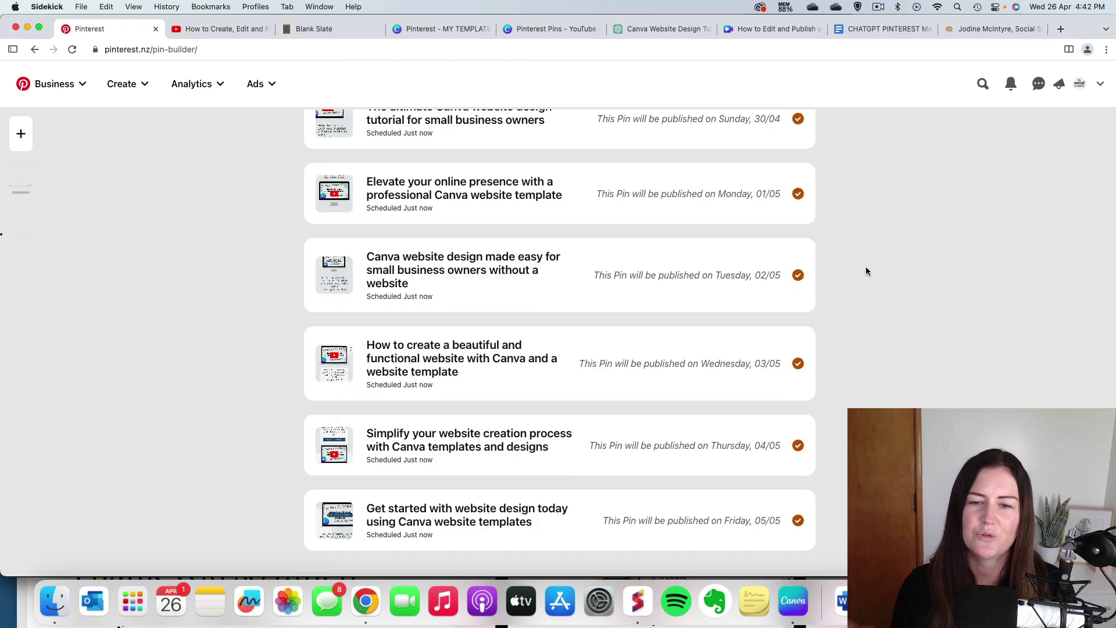
scroll(866, 268, "up", 3)
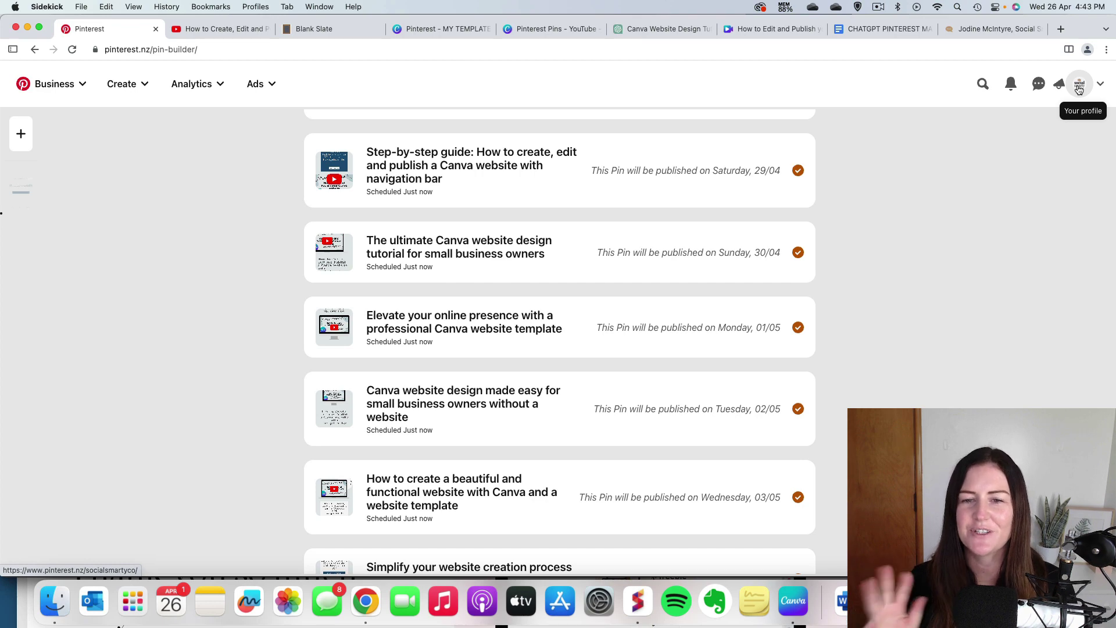
Step: Open the business profile and confirm Scheduled Pins on the Created tab lists 15 pins
left_click(1077, 90)
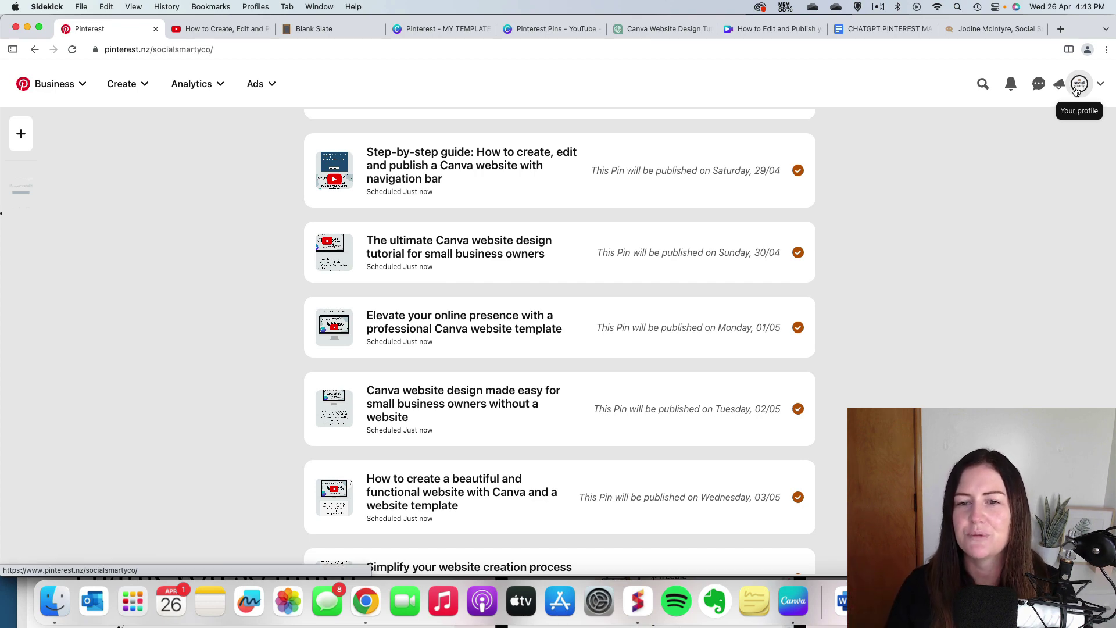
scroll(957, 203, "down", 5)
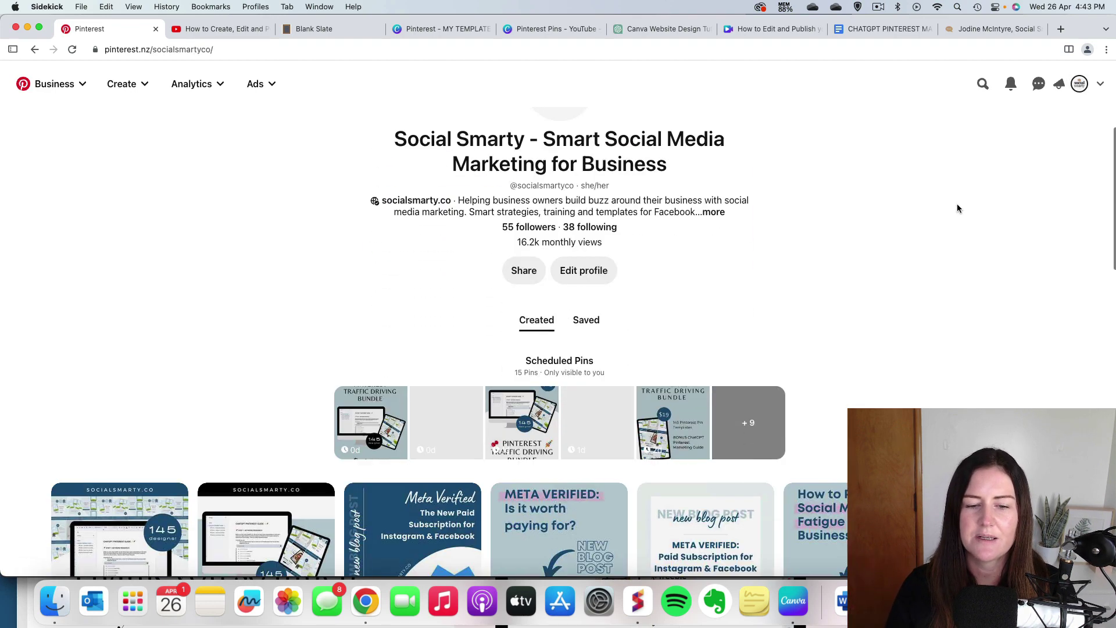
scroll(957, 208, "down", 2)
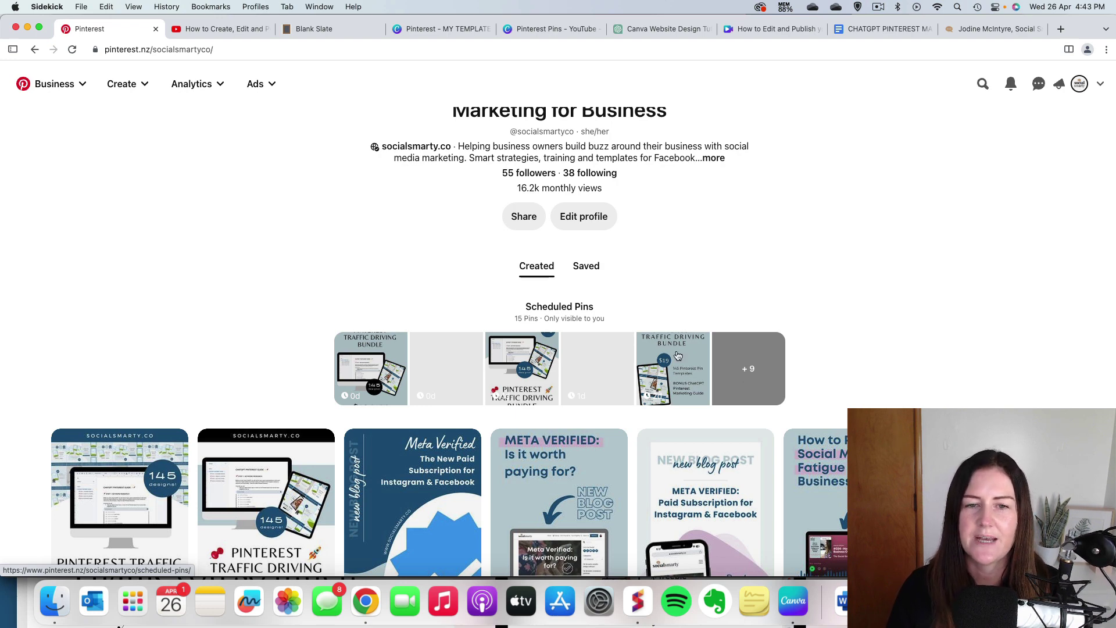
scroll(677, 355, "up", 5)
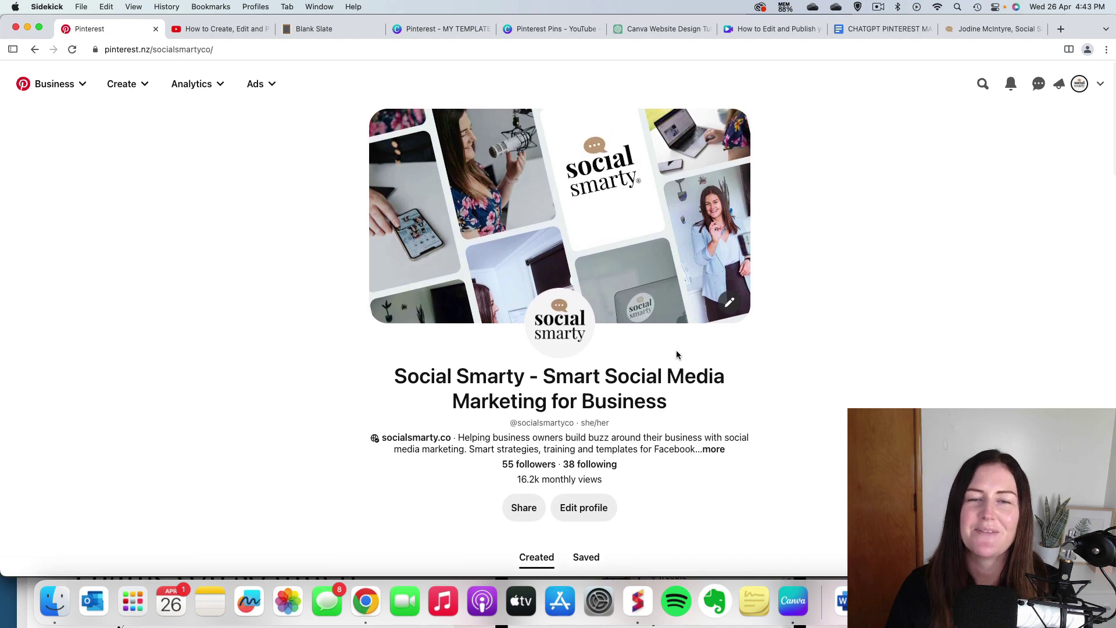